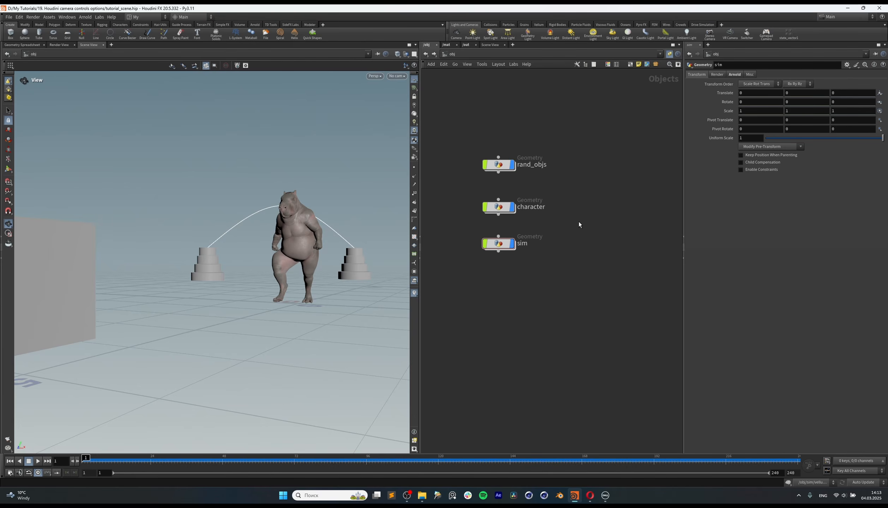
Step: Play the scene animation and view the walking character from different angles
middle_drag(579, 222, 614, 241)
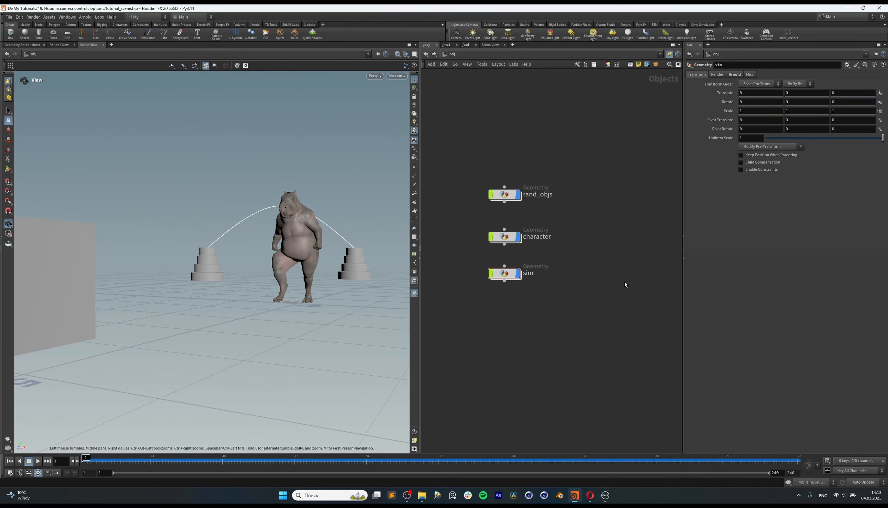
drag(505, 273, 505, 282)
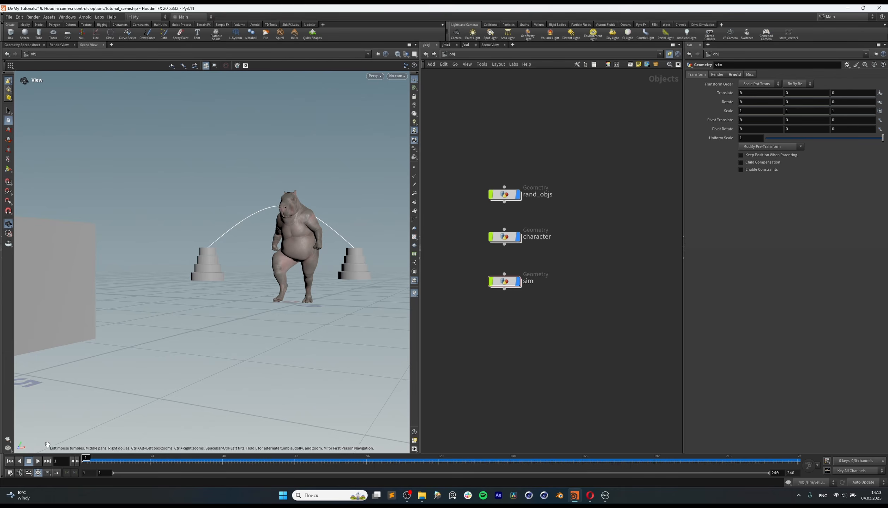
click(38, 461)
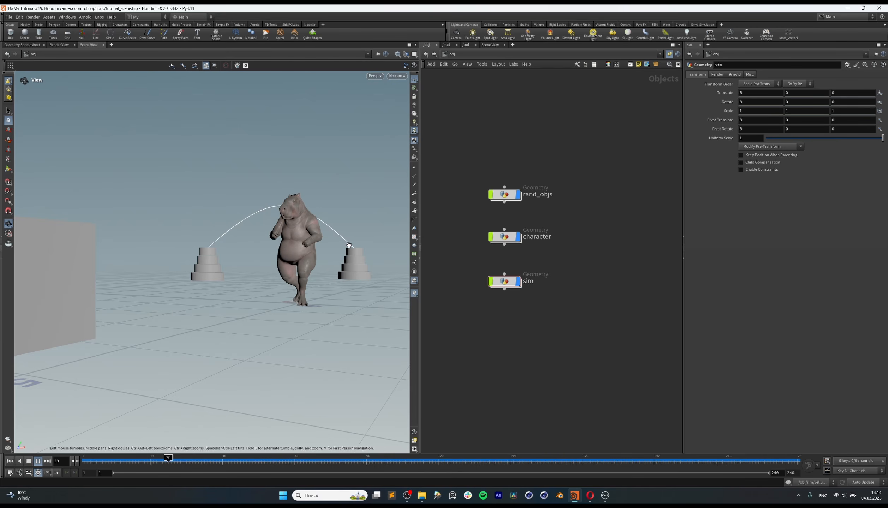
right_drag(306, 251, 428, 234)
drag(325, 240, 233, 275)
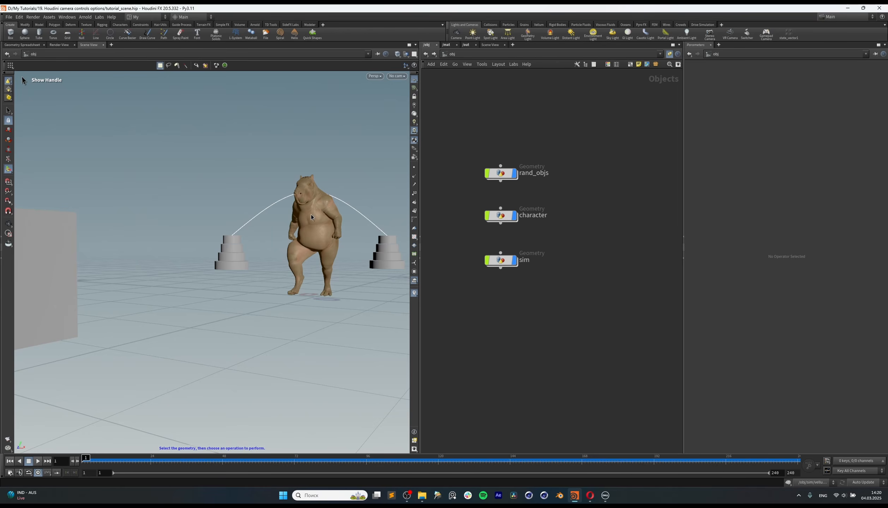
Step: Tumble around the character in the free perspective view and briefly play the animation
key(Escape)
drag(310, 232, 250, 216)
key(Return)
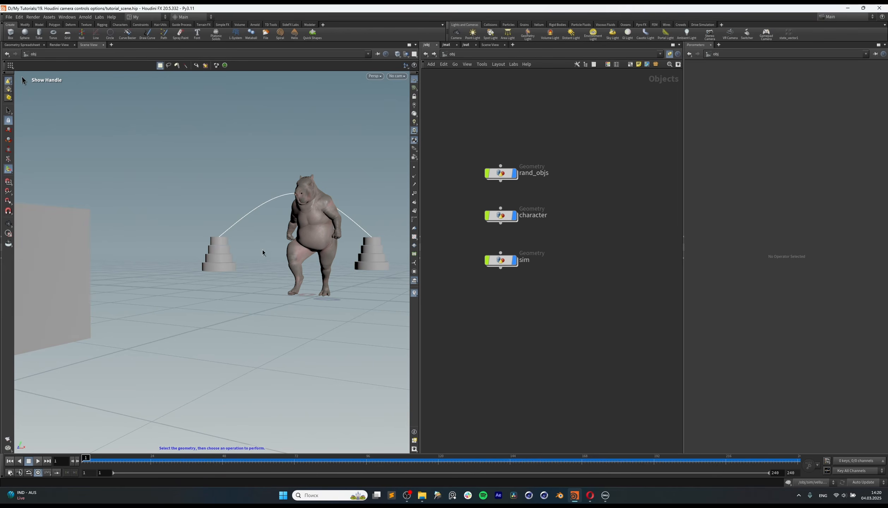
key(Escape)
drag(230, 252, 290, 243)
click(38, 464)
click(38, 464)
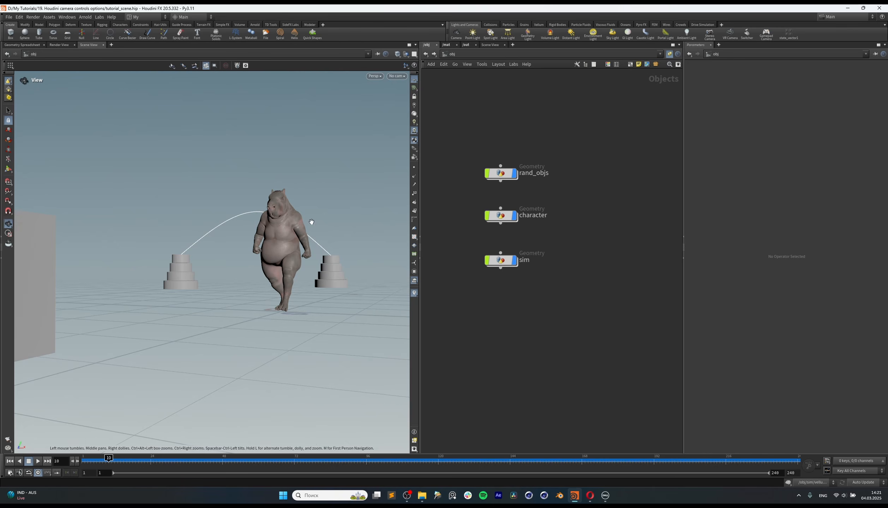
Step: Examine the character's side, back and hair while playing the animation, and scrub the timeline to frame 46
alt+drag(281, 218, 185, 233)
alt+right_drag(333, 210, 399, 197)
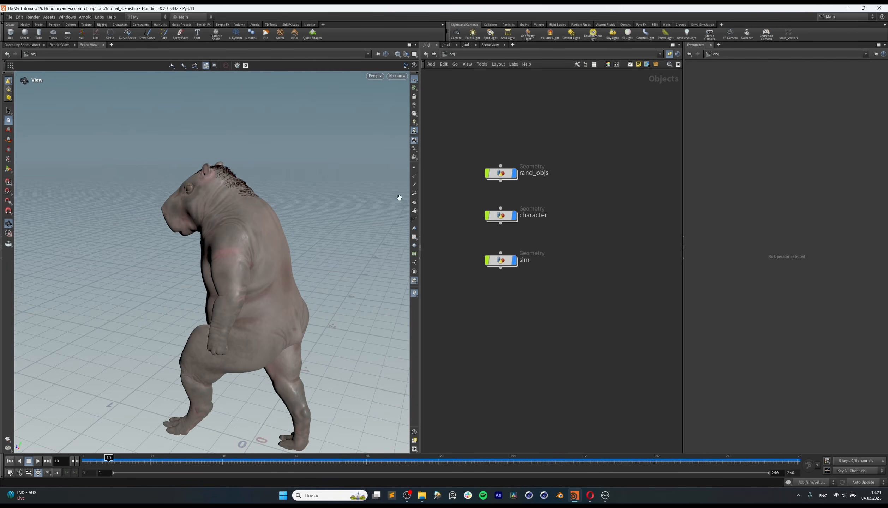
alt+drag(300, 216, 201, 254)
alt+right_drag(200, 254, 226, 254)
click(38, 462)
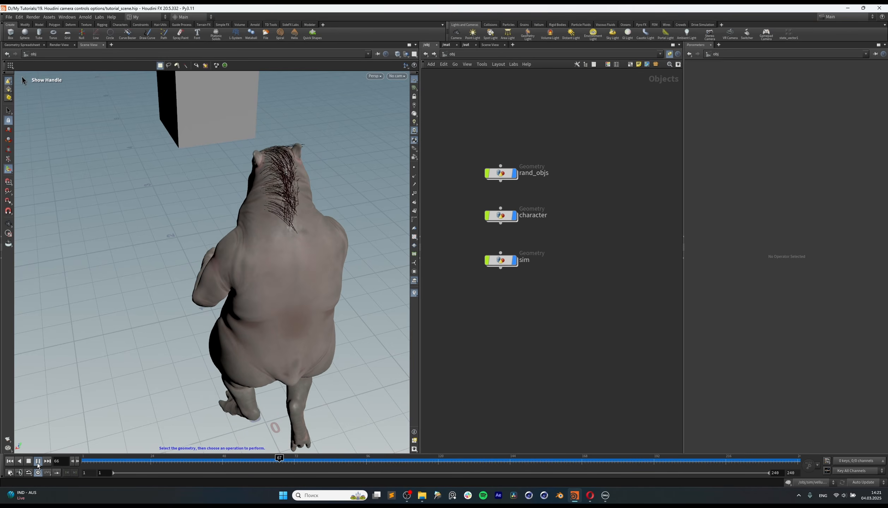
click(37, 463)
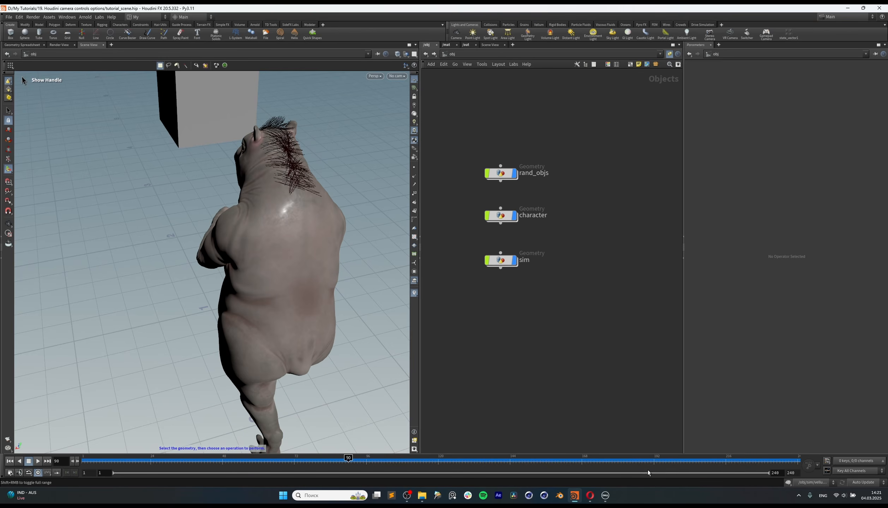
drag(644, 459, 217, 466)
alt+drag(325, 224, 299, 243)
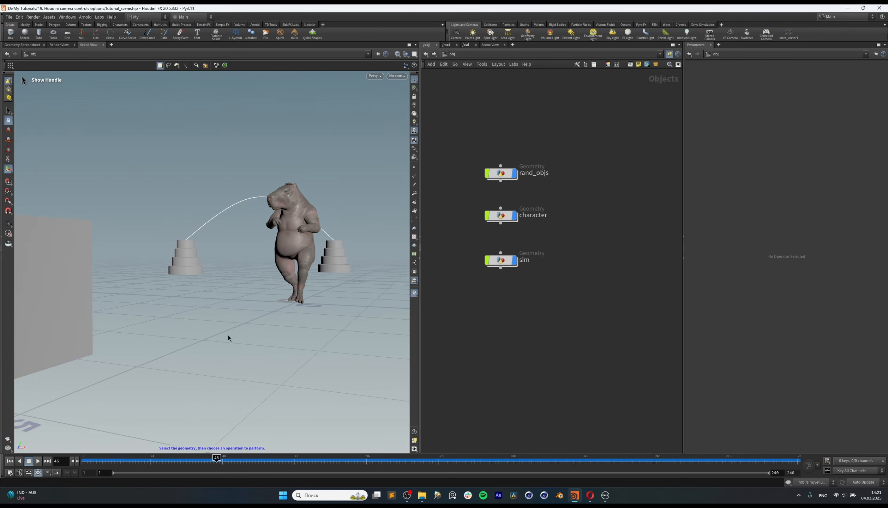
Step: Frame the character and stepped pedestals in the perspective view, create a camera from that view, and place its node beside the geometry nodes
key(Escape)
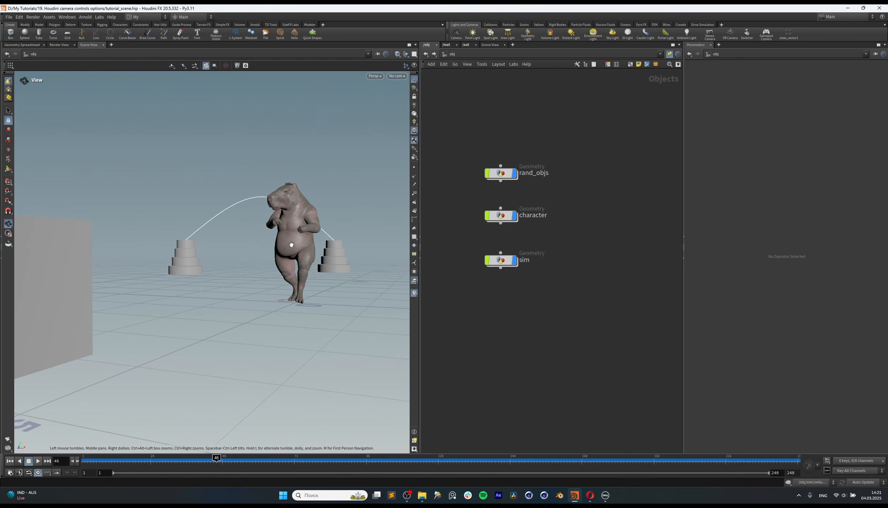
drag(291, 245, 285, 242)
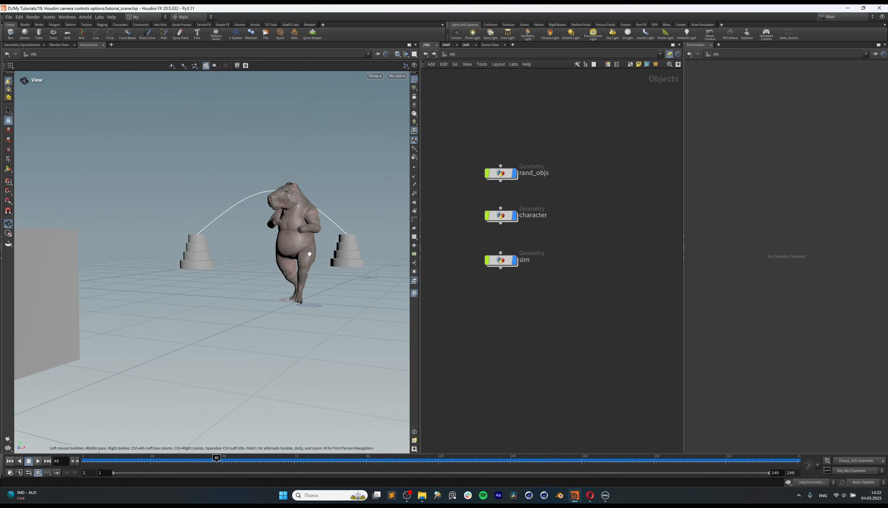
drag(309, 253, 277, 229)
middle_drag(276, 230, 302, 253)
drag(302, 252, 328, 252)
click(10, 170)
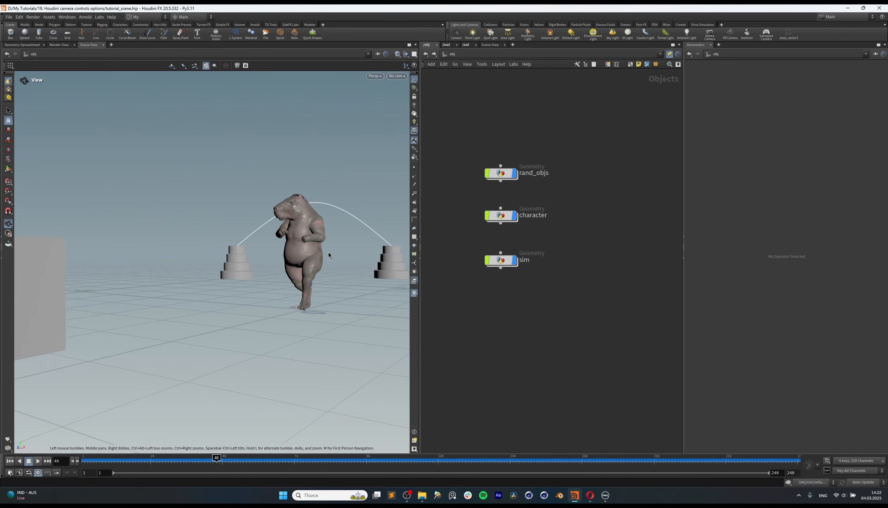
ctrl+click(455, 36)
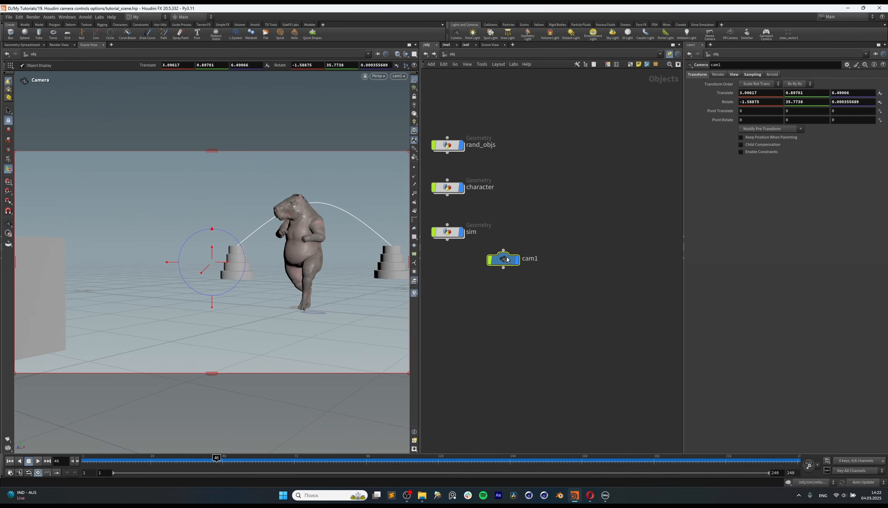
drag(508, 260, 613, 239)
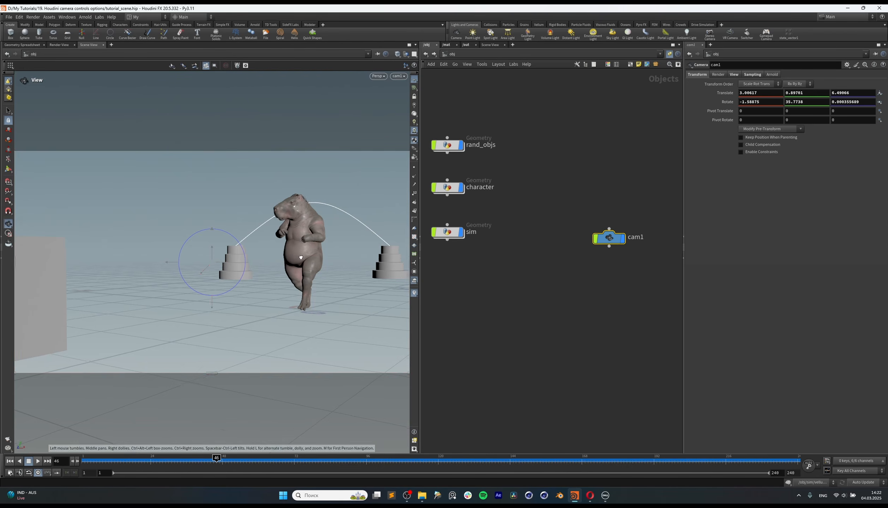
Step: Examine cam1's placement in the scene from outside the camera, and return to looking through cam1
alt+drag(299, 259, 322, 247)
alt+right_drag(322, 247, 250, 285)
alt+drag(322, 246, 151, 240)
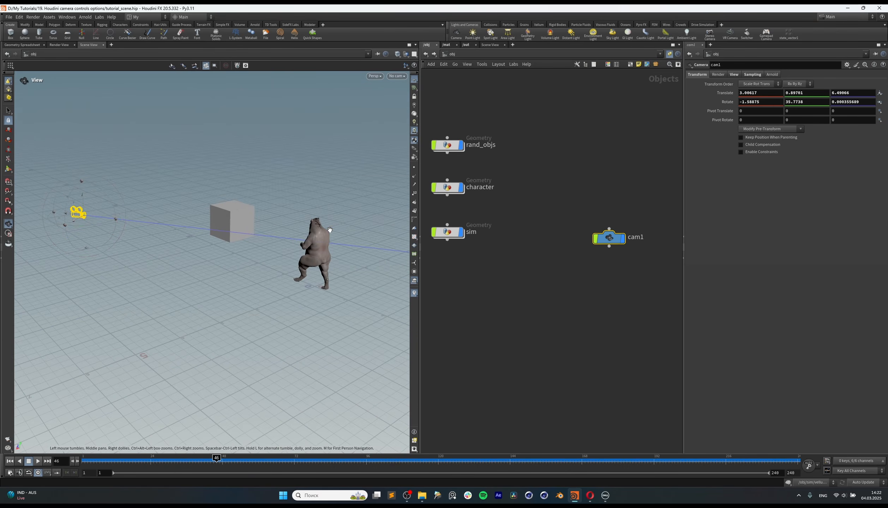
alt+drag(296, 240, 410, 231)
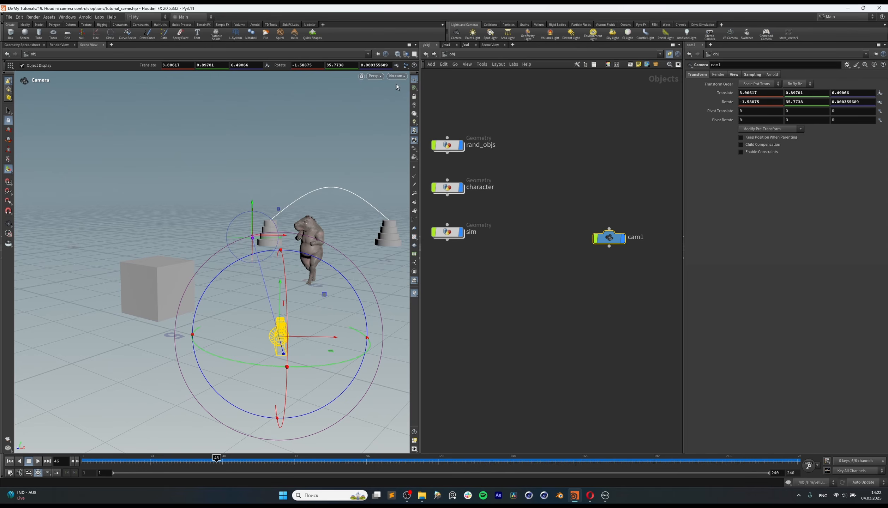
alt+drag(387, 283, 332, 272)
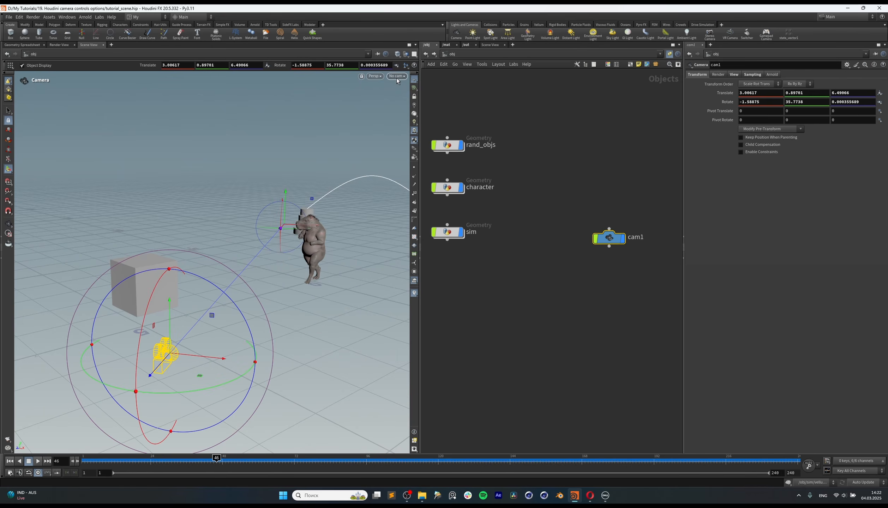
click(399, 76)
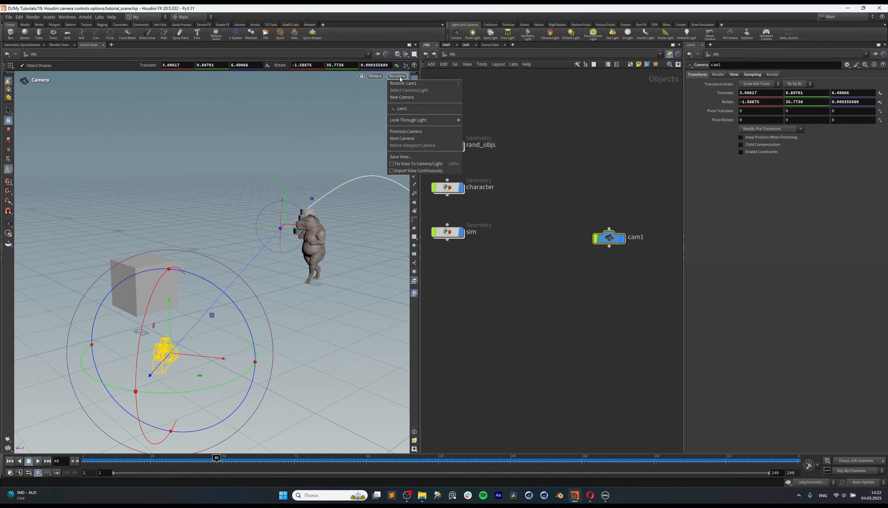
click(401, 109)
Step: Duplicate cam1 twice as cam2 and cam3, and look through each copy
alt+drag(612, 240, 610, 292)
drag(629, 272, 611, 309)
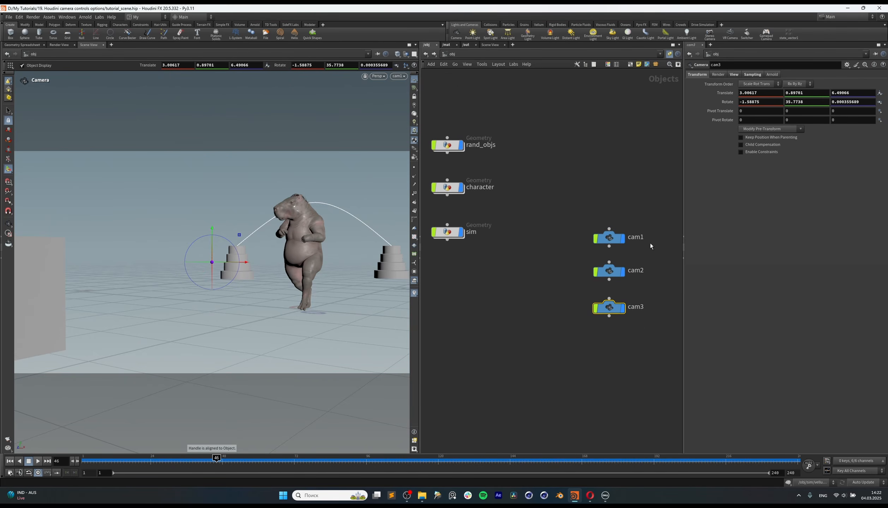
click(398, 77)
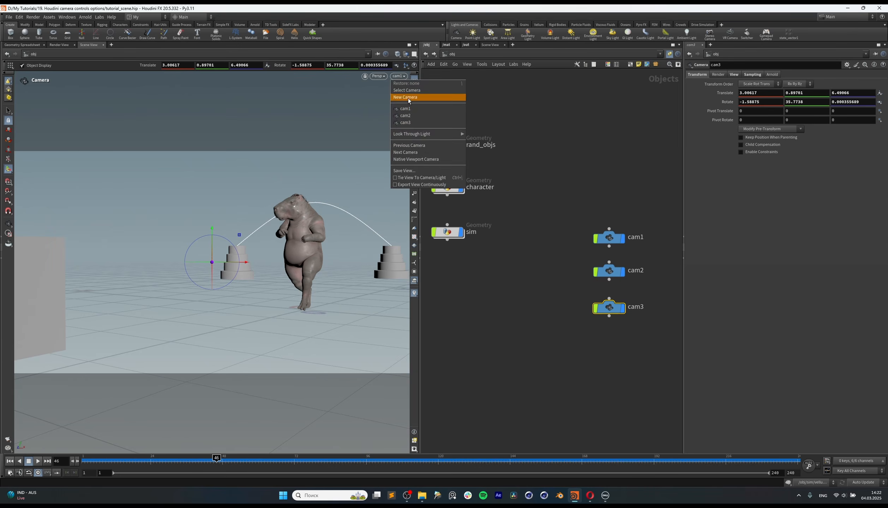
click(406, 115)
click(398, 76)
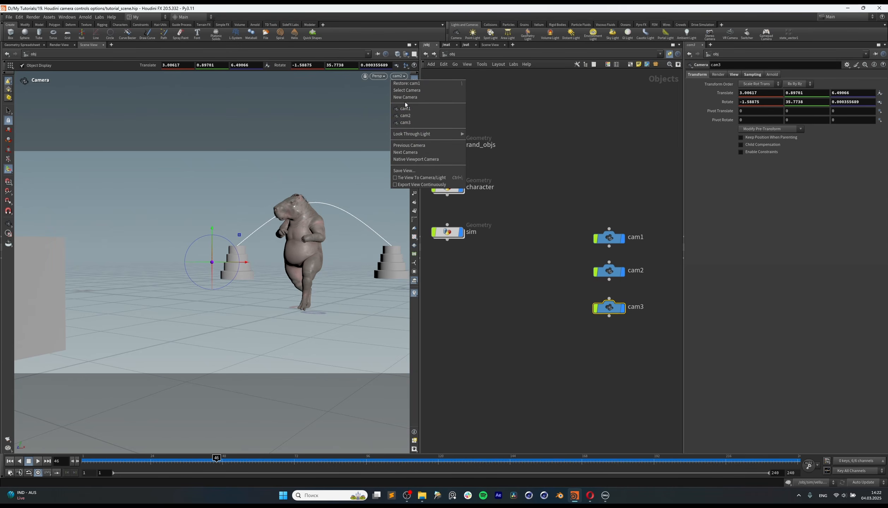
click(405, 123)
Step: Delete cam2 and cam3, and look through cam1 again
drag(565, 274, 630, 333)
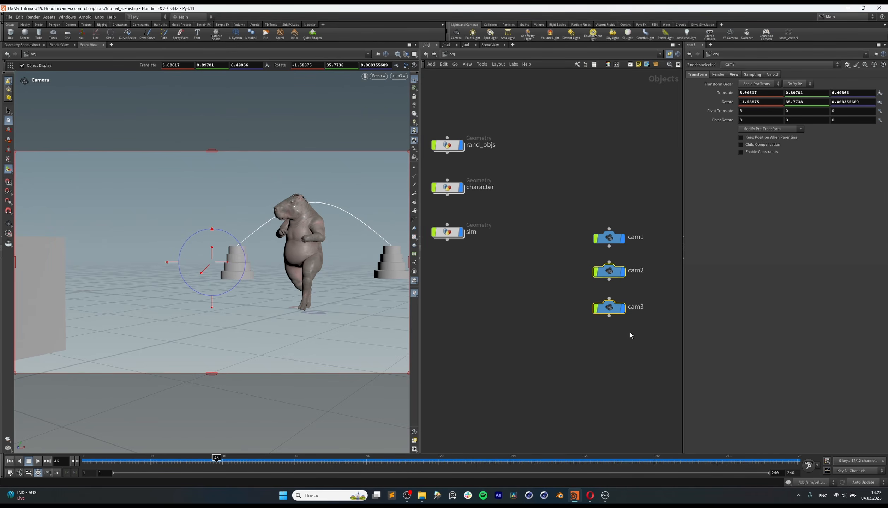
key(Delete)
click(397, 76)
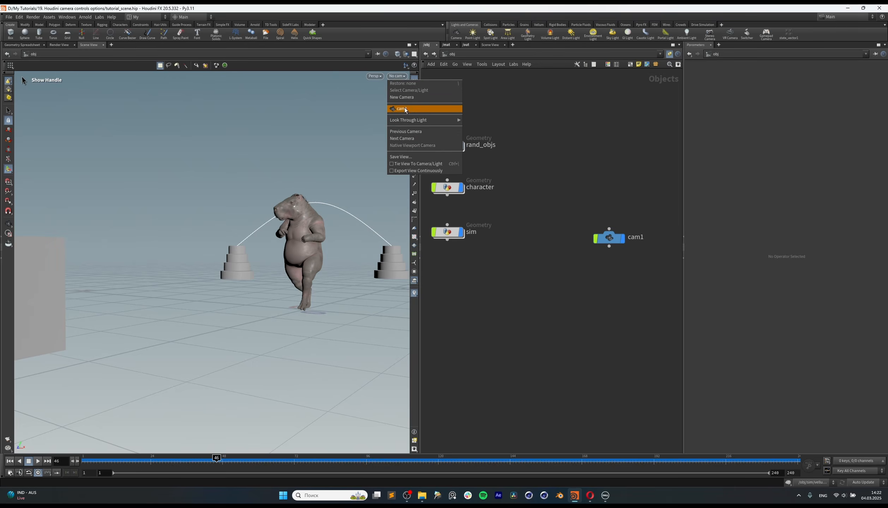
click(405, 109)
Step: Lock cam1 to the view and tumble it to about translate 2.48, 0.60, 6.70 and rotate 0.94, 30.72, 0
drag(597, 244, 547, 248)
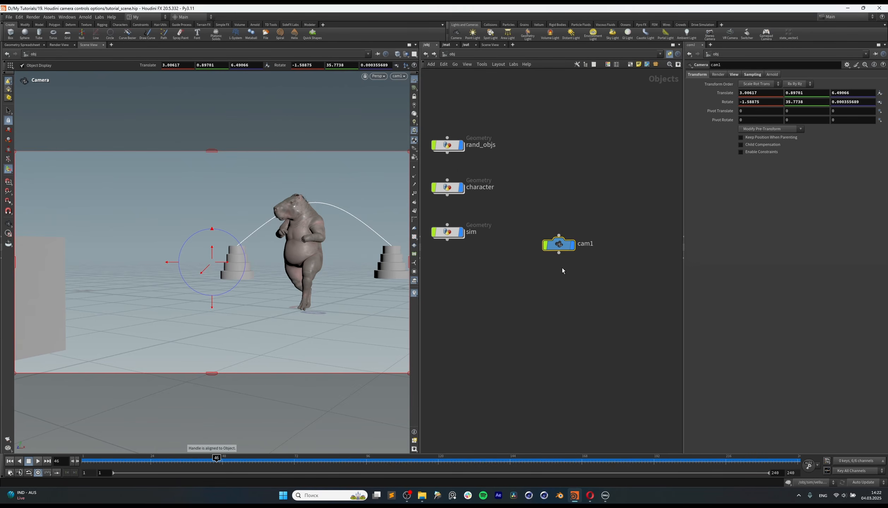
click(415, 104)
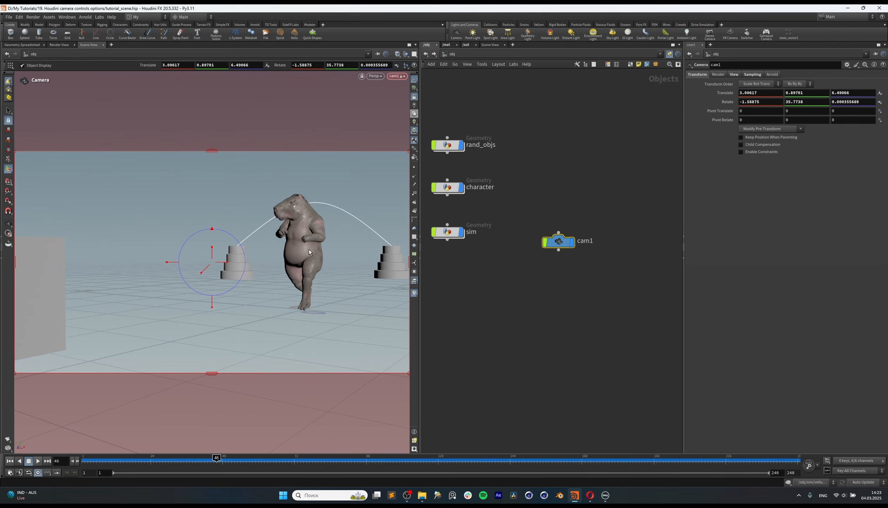
mouse_move(299, 252)
alt+mouse_down()
mouse_move(312, 252)
mouse_move(303, 249)
alt+mouse_up()
alt+middle_drag(303, 249, 301, 250)
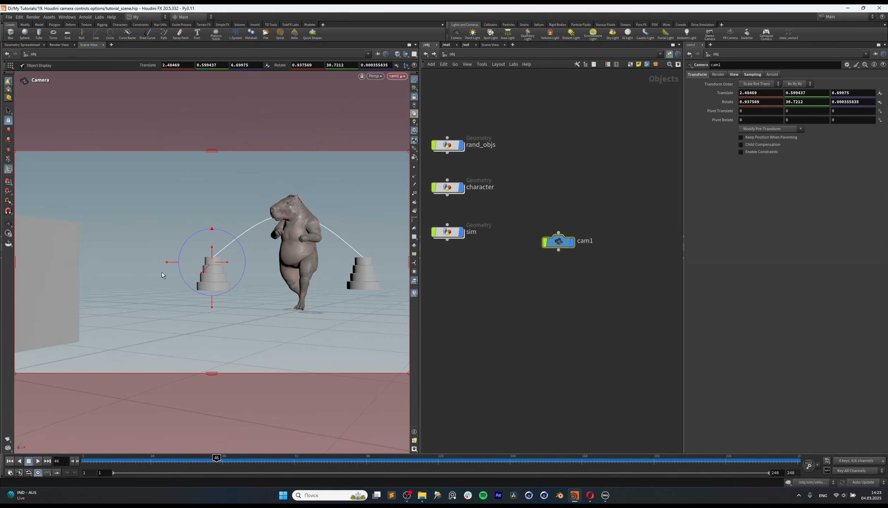
Step: Rotate cam1 with its viewport handles to about 0.43, 29.3, -0.03, undoing the last handle change
mouse_move(172, 264)
mouse_down()
mouse_move(234, 264)
mouse_move(178, 267)
mouse_up()
drag(211, 304, 212, 309)
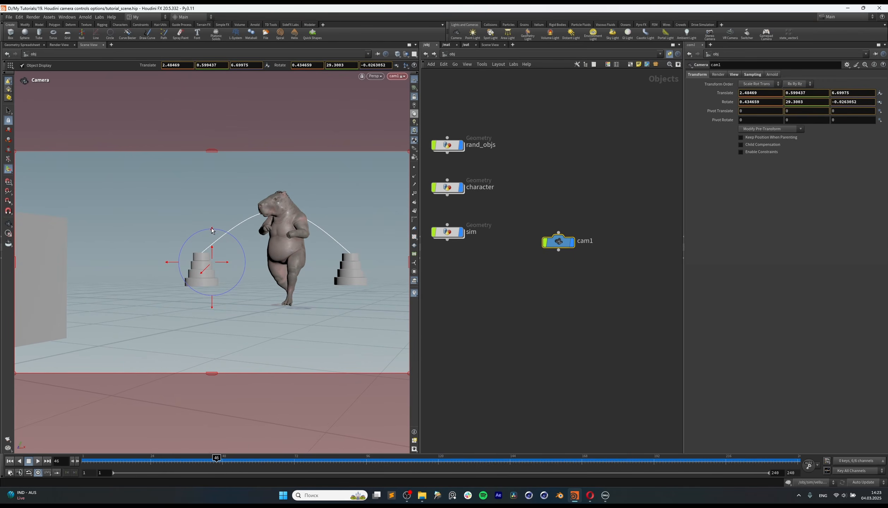
mouse_move(212, 229)
mouse_down()
mouse_move(223, 231)
mouse_move(208, 229)
mouse_up()
mouse_move(229, 263)
mouse_down()
mouse_move(243, 263)
mouse_move(235, 263)
mouse_up()
key(ctrl+z)
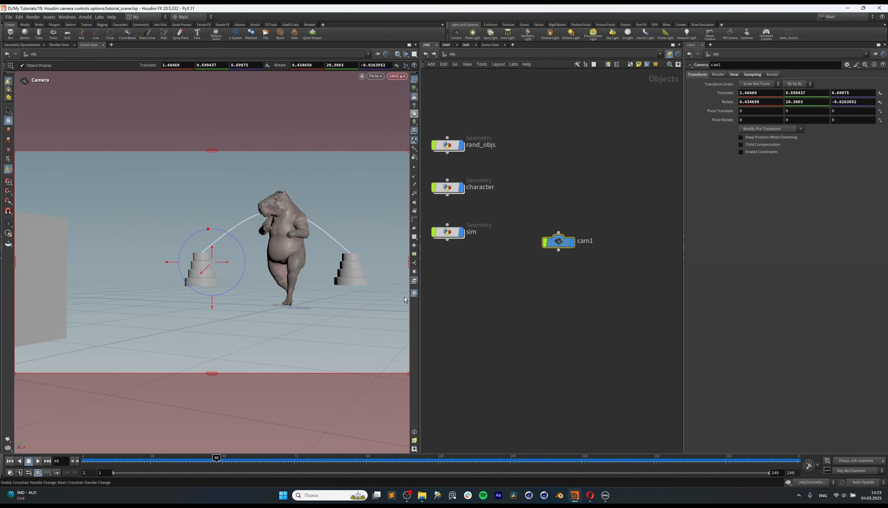
Step: Unlock cam1 from the view and orbit out of it to see the camera from outside
drag(558, 242, 566, 257)
click(565, 300)
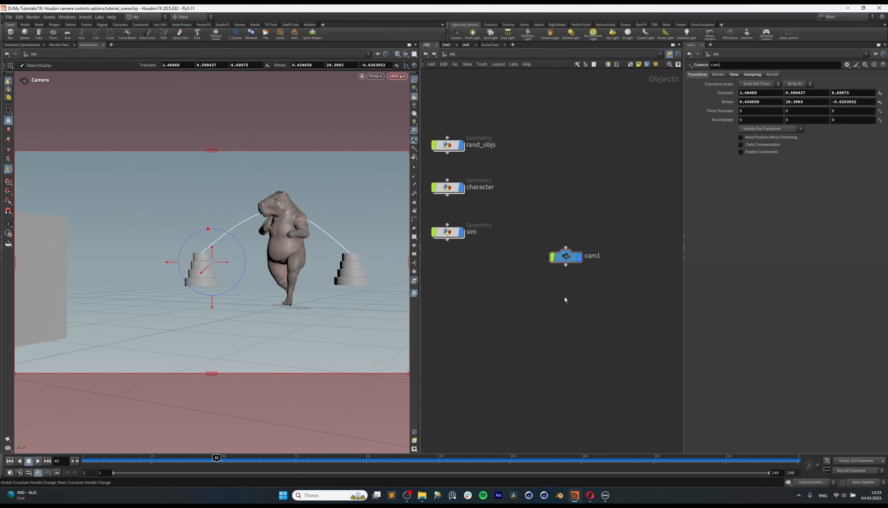
click(415, 97)
alt+drag(282, 207, 437, 244)
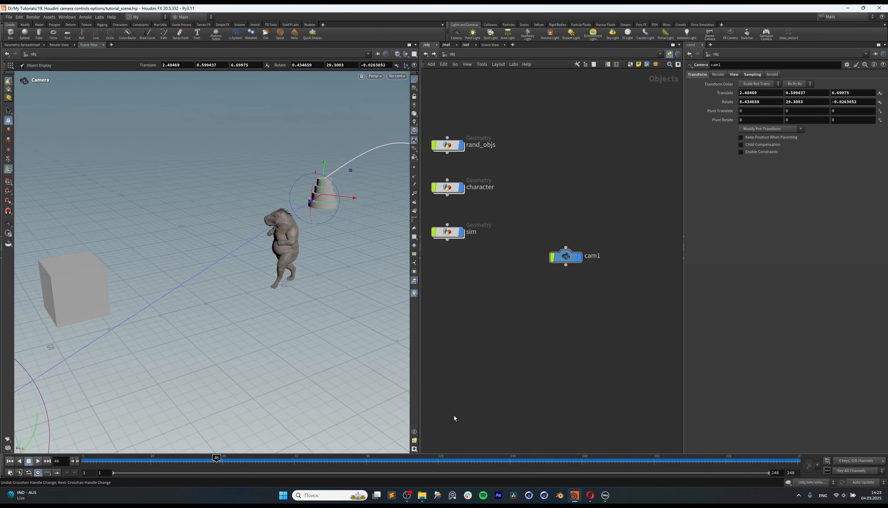
alt+drag(296, 254, 316, 226)
Step: Select cam1 and activate its transform handles in the free perspective view
drag(567, 262, 568, 272)
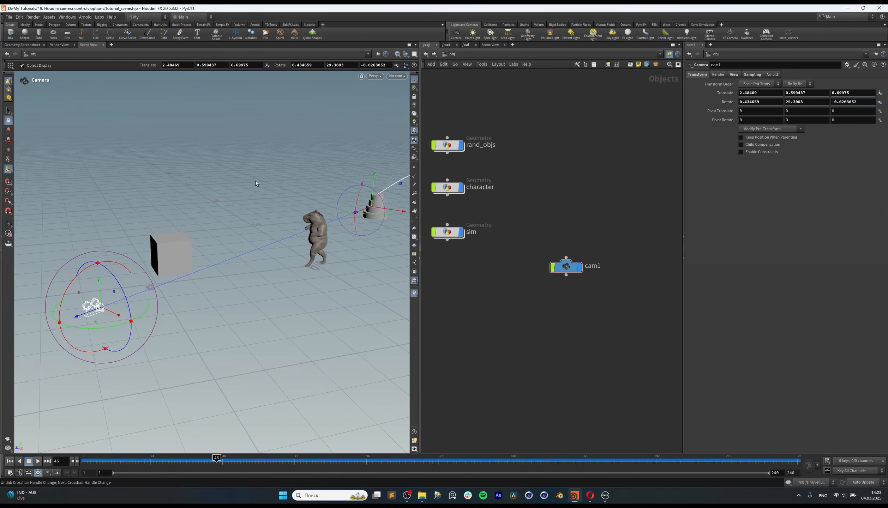
alt+drag(256, 183, 394, 423)
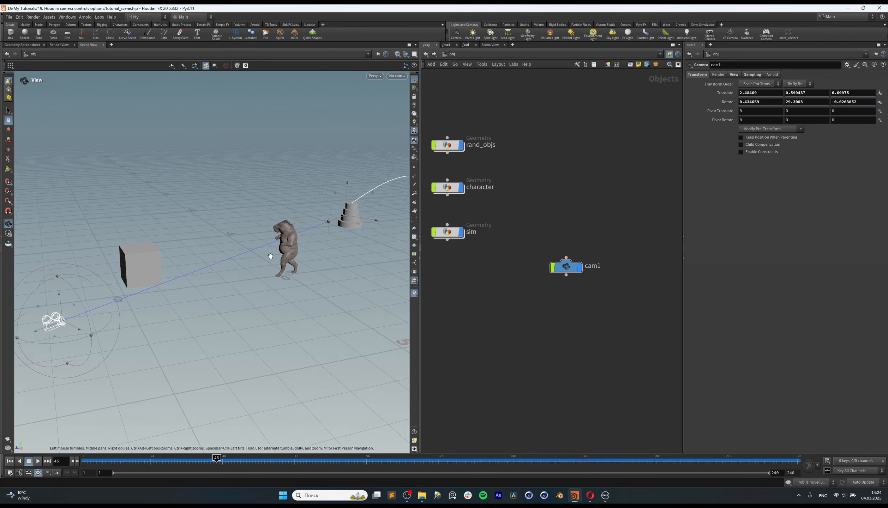
key(Return)
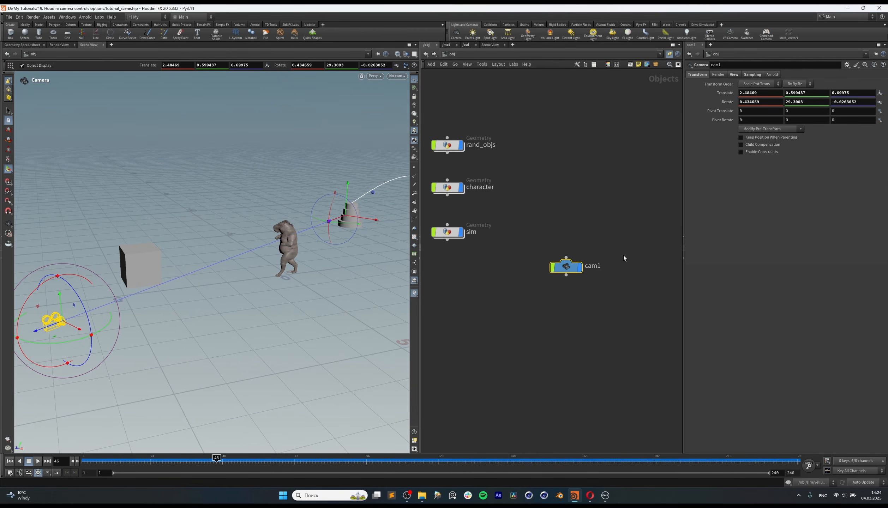
drag(561, 267, 564, 259)
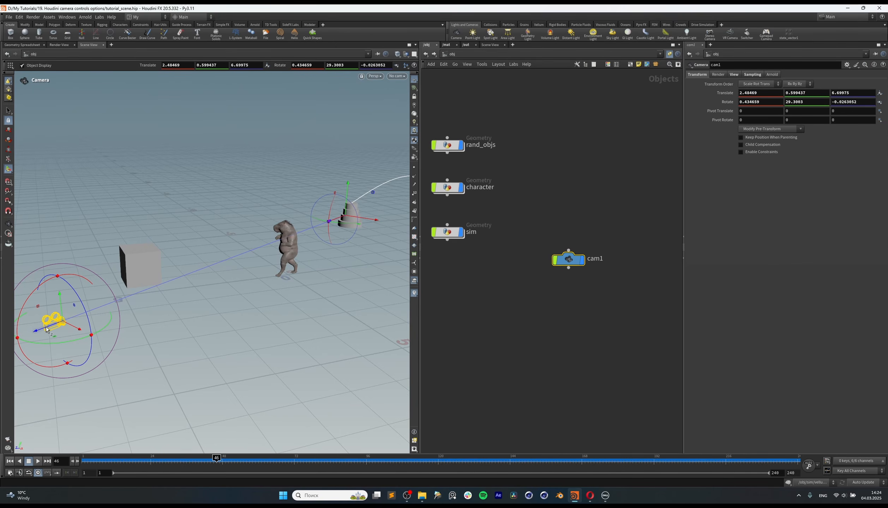
Step: Move cam1 forward along its viewing axis to about translate 1.10, 0.62, 4.23, undoing the last handle change
drag(48, 330, 127, 318)
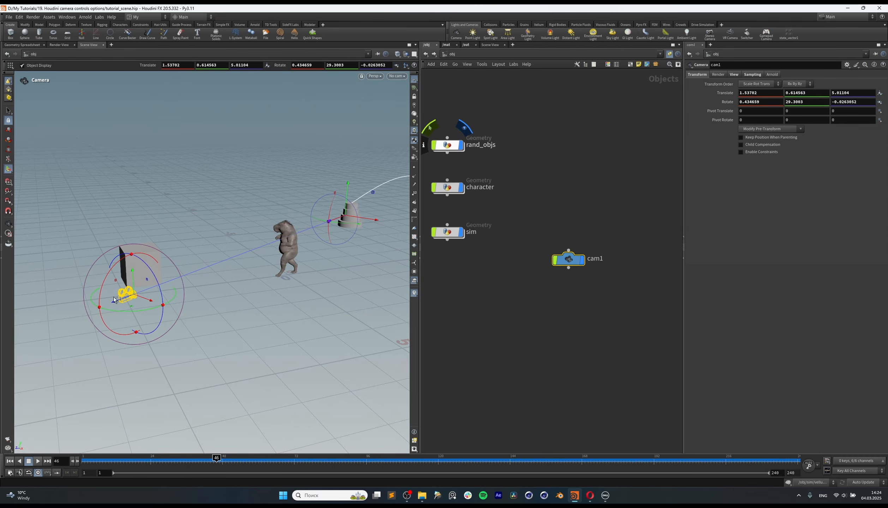
mouse_move(116, 304)
mouse_down()
mouse_move(164, 302)
mouse_move(131, 313)
mouse_up()
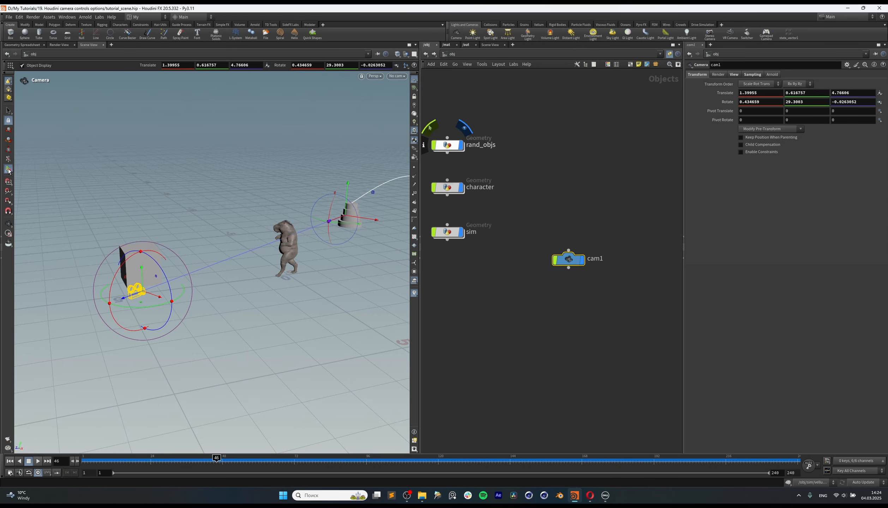
drag(128, 301, 148, 303)
key(ctrl+z)
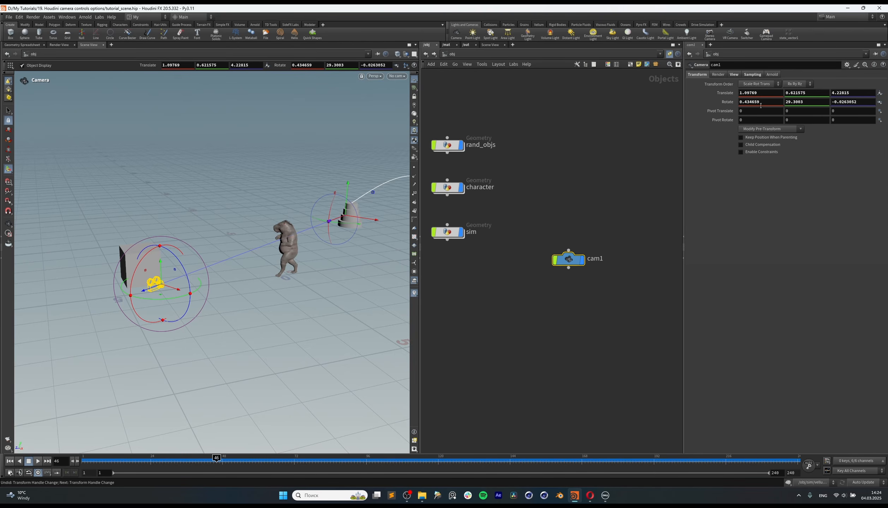
Step: Examine cam1's Render and View parameters, including the resolution presets and the available projection types
click(722, 75)
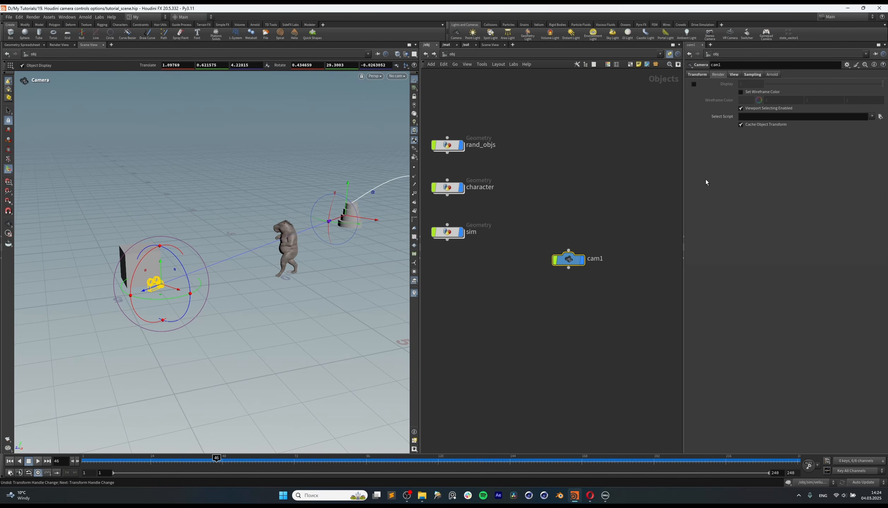
click(734, 74)
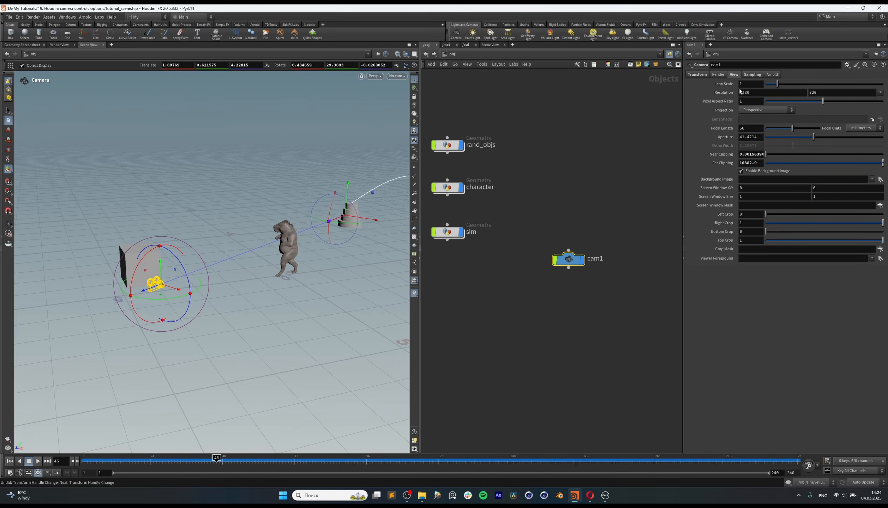
alt+drag(275, 248, 307, 268)
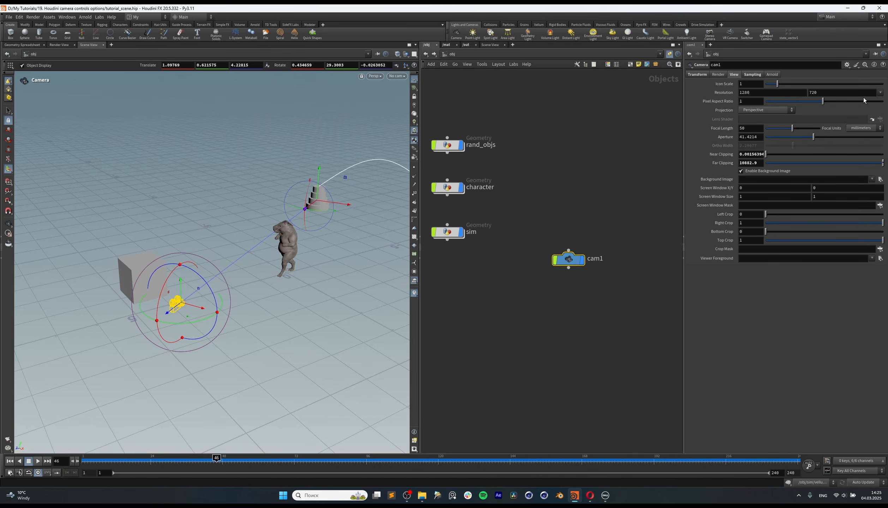
click(881, 93)
alt+drag(272, 309, 262, 303)
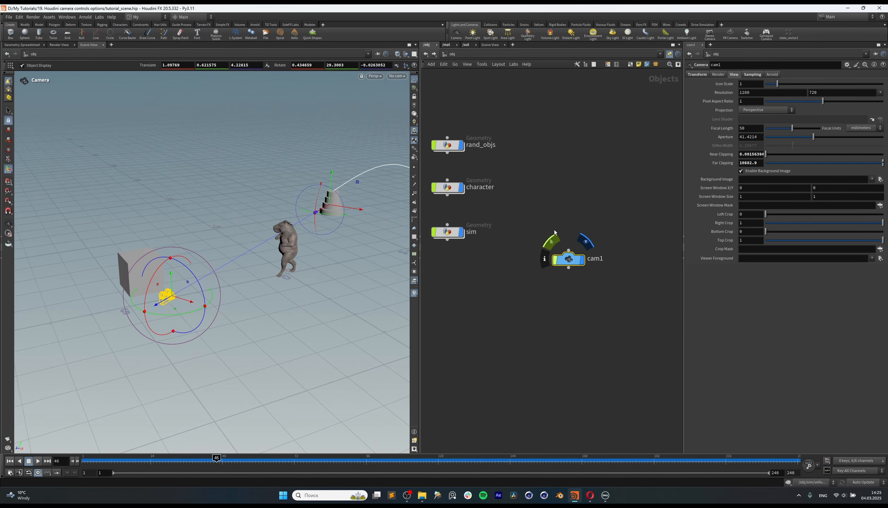
drag(571, 261, 563, 258)
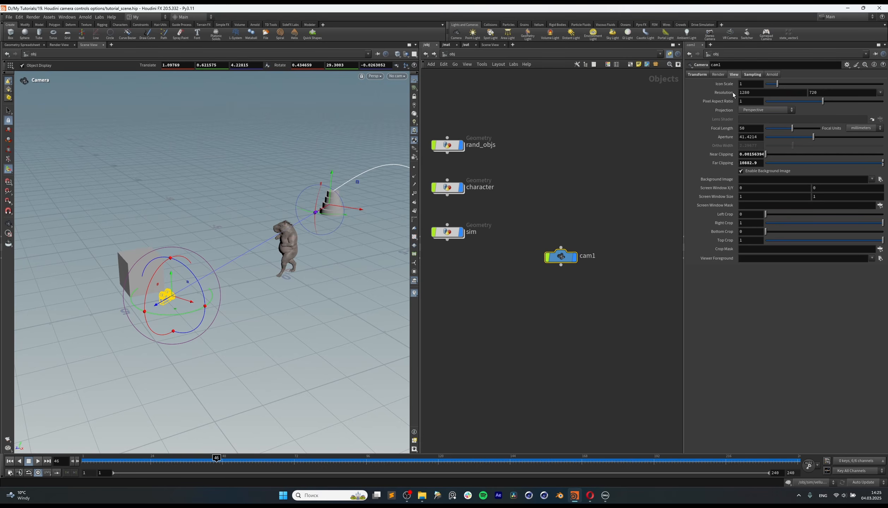
click(764, 111)
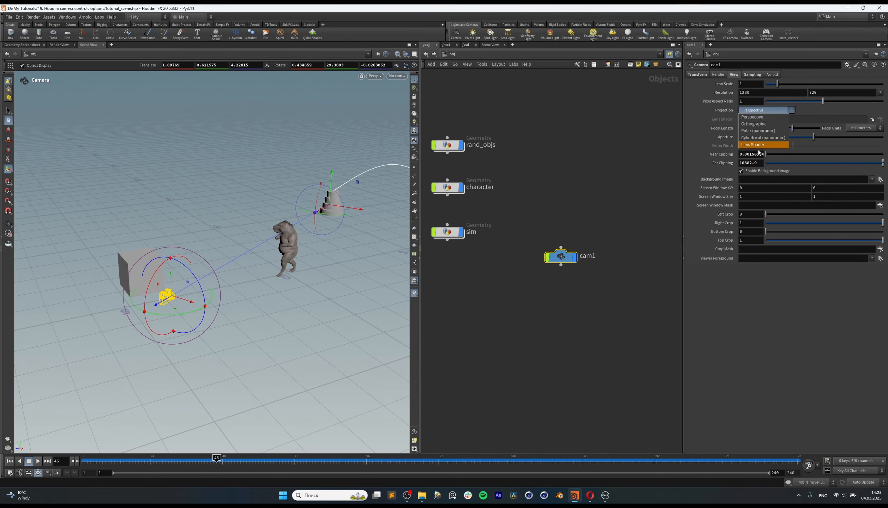
click(790, 338)
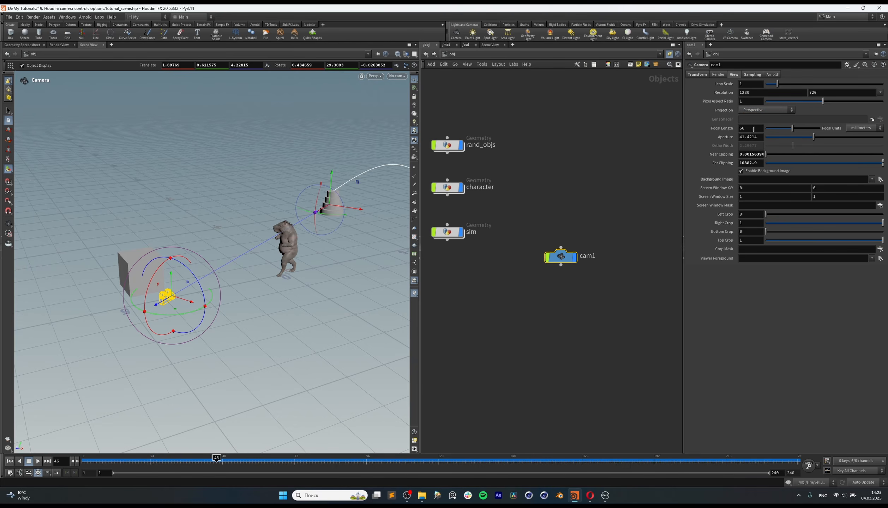
Step: Set cam1's focal length to 100 mm and look through the camera
double_click(754, 130)
text(100)
key(Return)
click(397, 77)
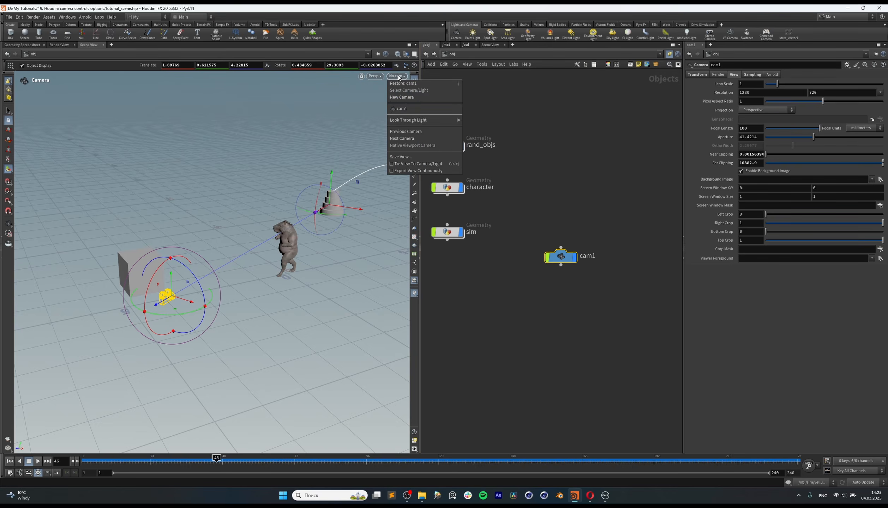
click(412, 111)
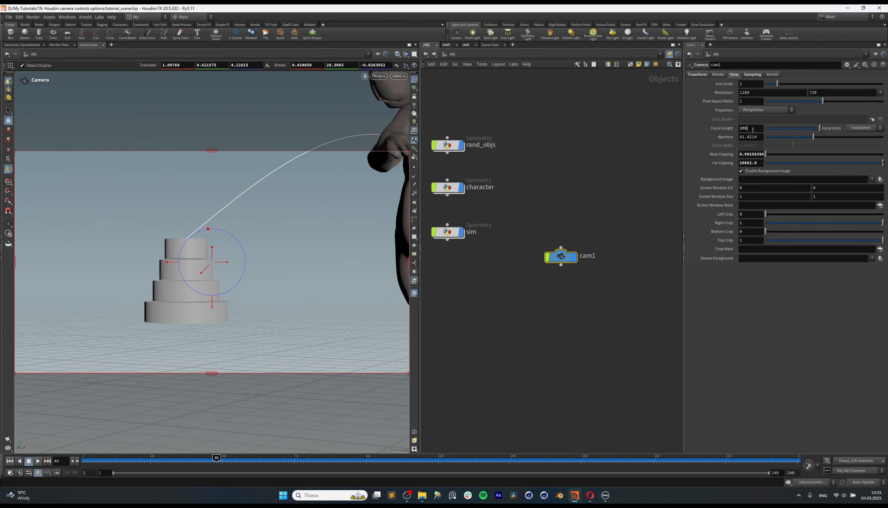
Step: Set cam1's focal length back to 50 mm while looking through it
double_click(751, 129)
text(50)
key(Return)
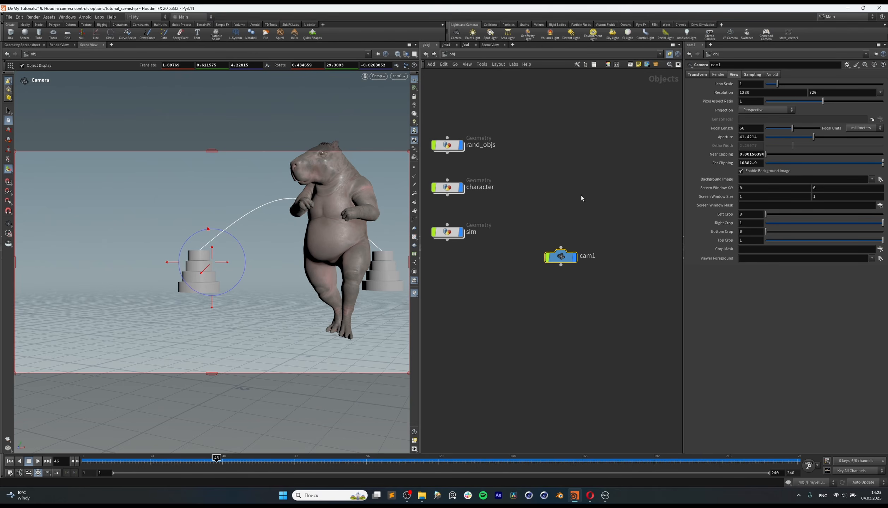
Step: Try wider focal lengths of 24 mm and 22 mm on cam1
drag(758, 129, 711, 131)
text(24)
key(Return)
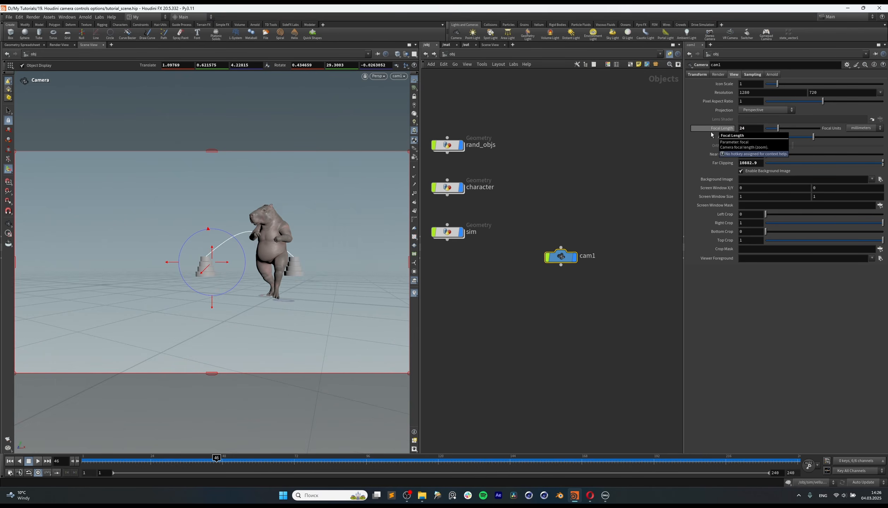
drag(755, 128, 718, 138)
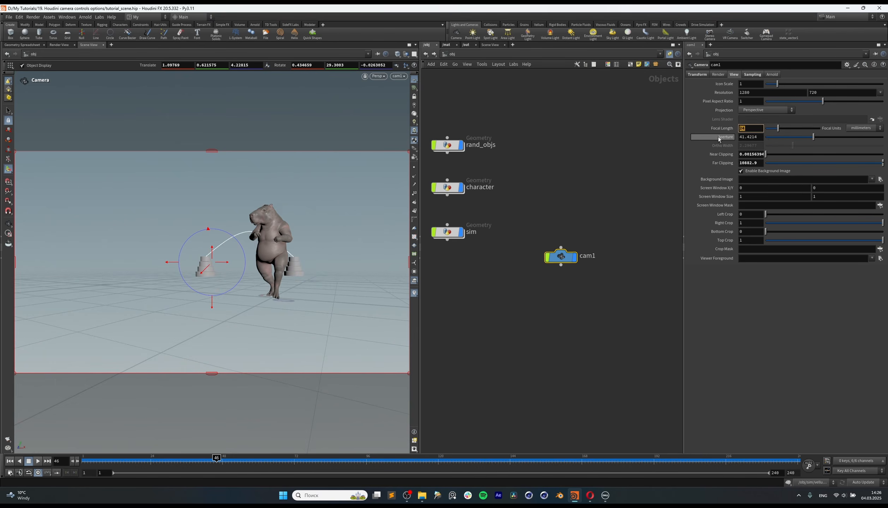
text(22)
key(Return)
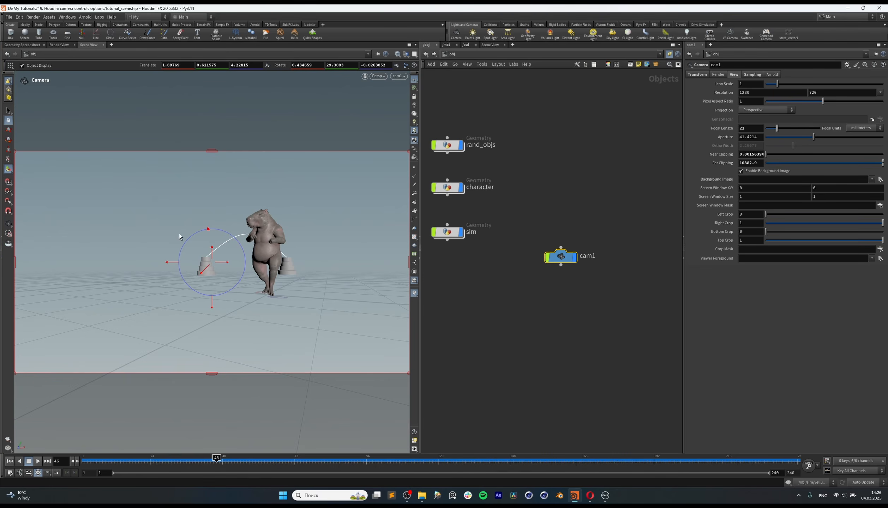
Step: Compare a 100 mm focal length on cam1 and return it to 50 mm
drag(752, 129, 717, 138)
text(50)
key(BackSpace)
key(BackSpace)
text(100)
key(Return)
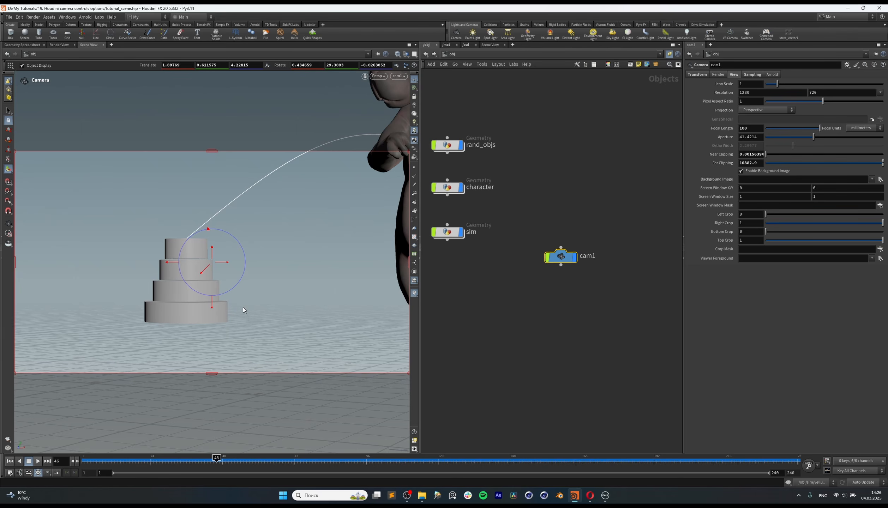
double_click(754, 129)
text(50)
key(Return)
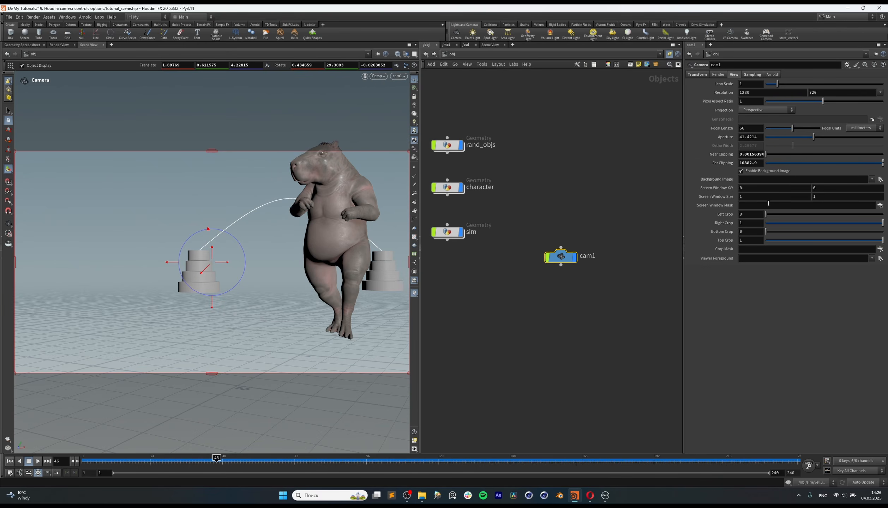
Step: Look at the file chooser for cam1's background image, cancel it, and show the camera's Sampling parameters
click(881, 179)
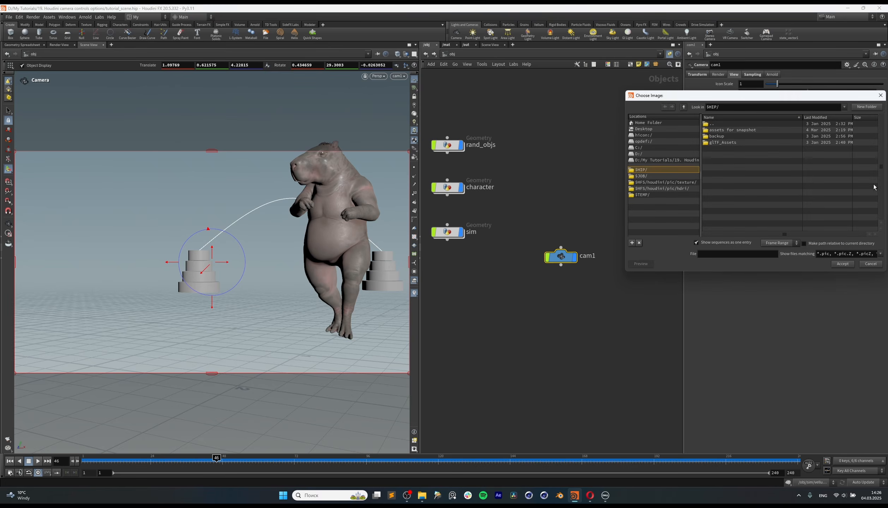
key(Escape)
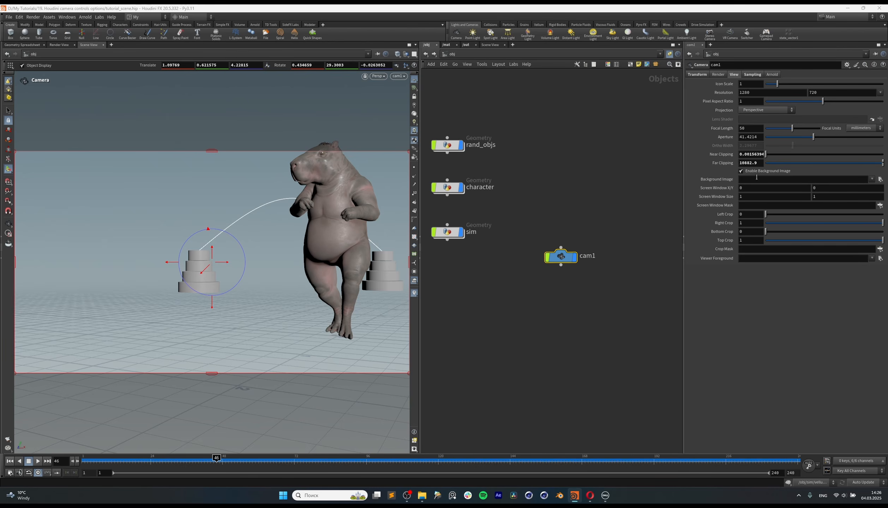
click(754, 76)
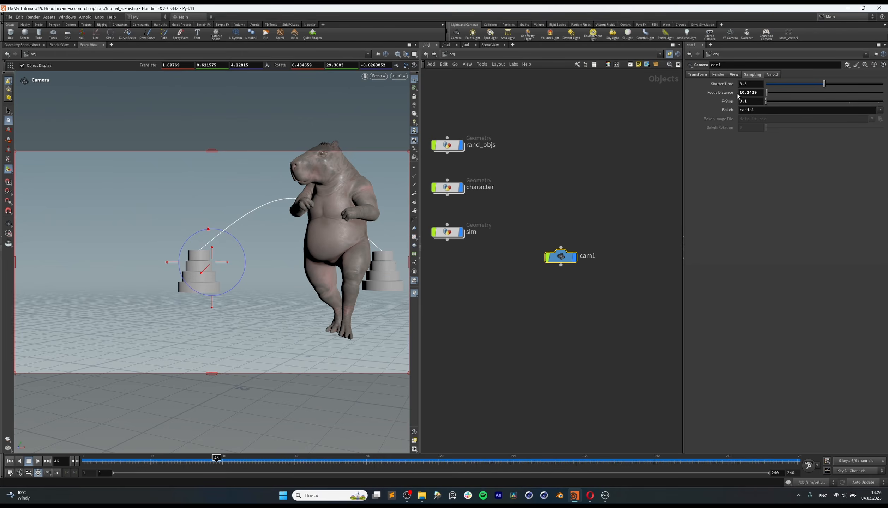
Step: Leave the camera view and pull cam1's focus handle to the character, giving a focus distance of about 5.03
alt+drag(349, 242, 281, 250)
scroll(281, 250, down, 8)
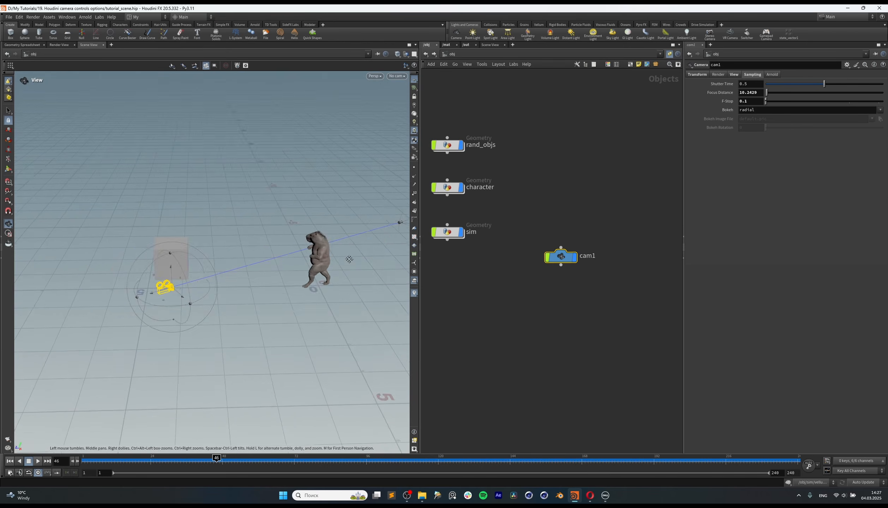
alt+drag(349, 257, 241, 288)
drag(365, 253, 230, 280)
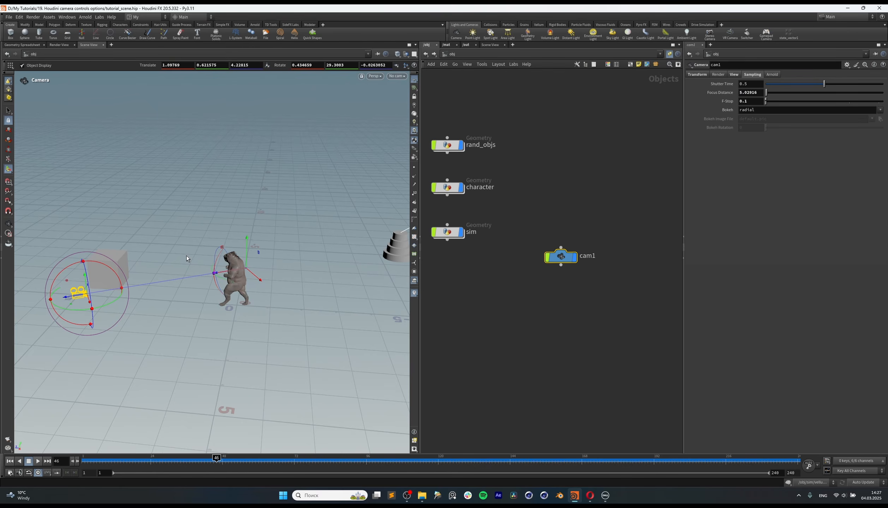
Step: Move cam1's focus handle in front of the character for a focus distance of about 4.29
alt+drag(187, 259, 257, 269)
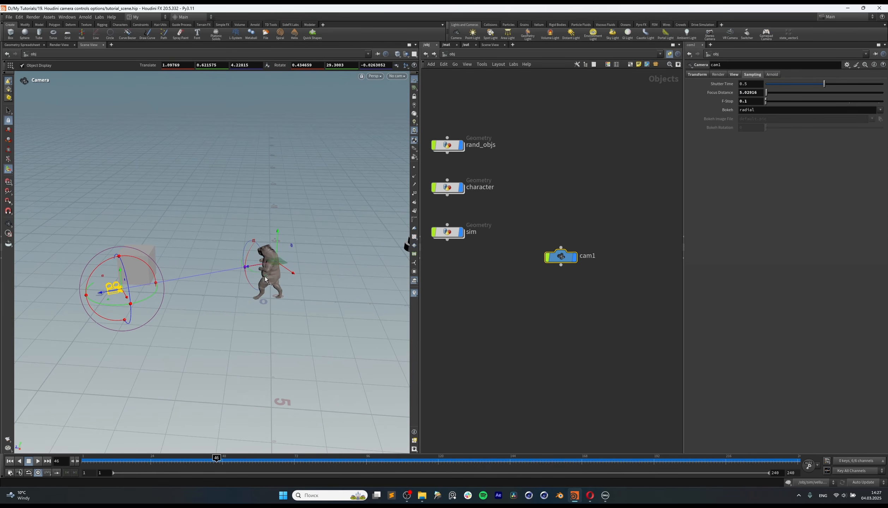
alt+drag(277, 291, 304, 263)
key(Escape)
key(Return)
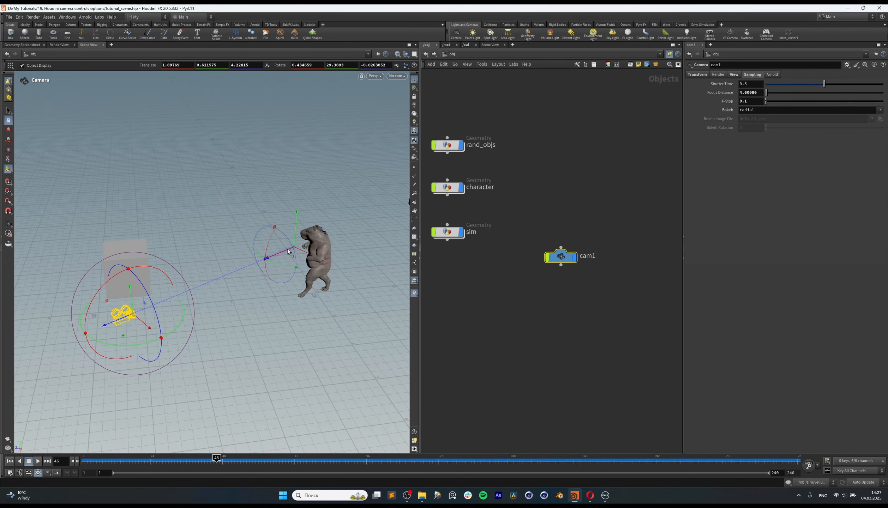
drag(277, 257, 254, 269)
drag(270, 265, 287, 257)
Step: Switch cam1's manipulator to the Focus Handle, test moving it, and undo that focus change
right_click(286, 256)
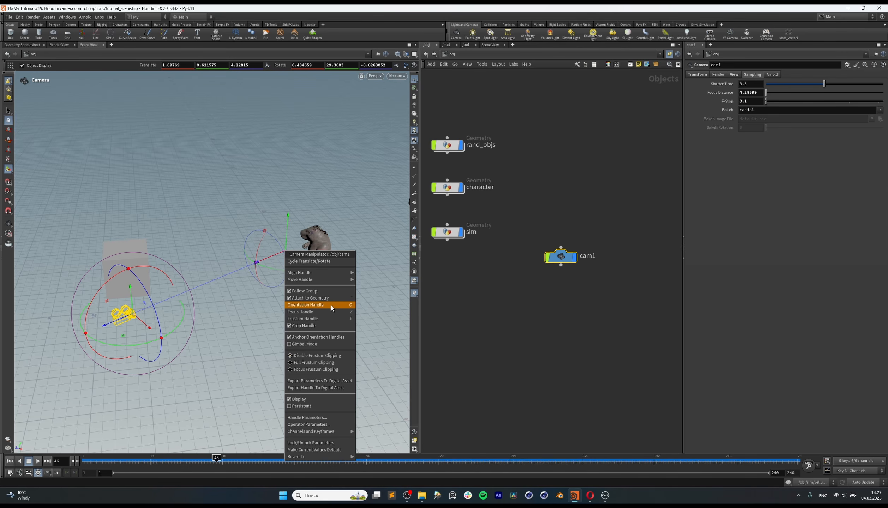
click(316, 310)
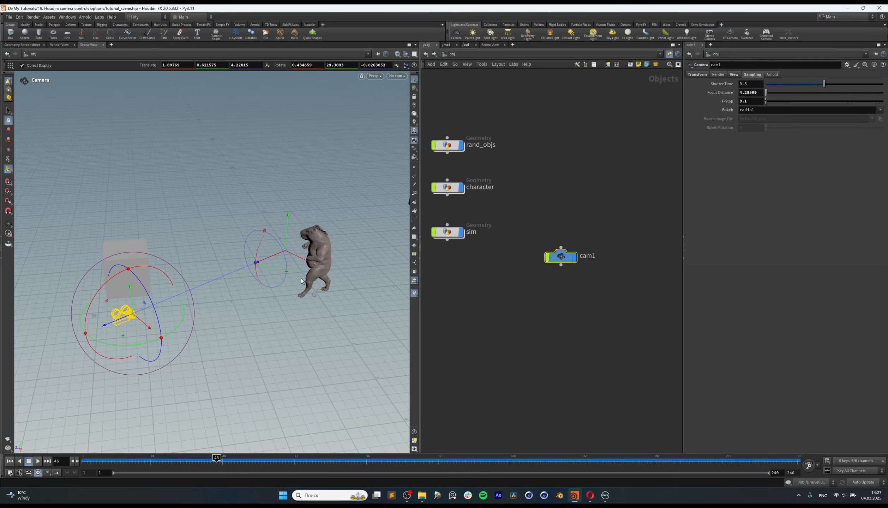
right_click(281, 251)
click(329, 318)
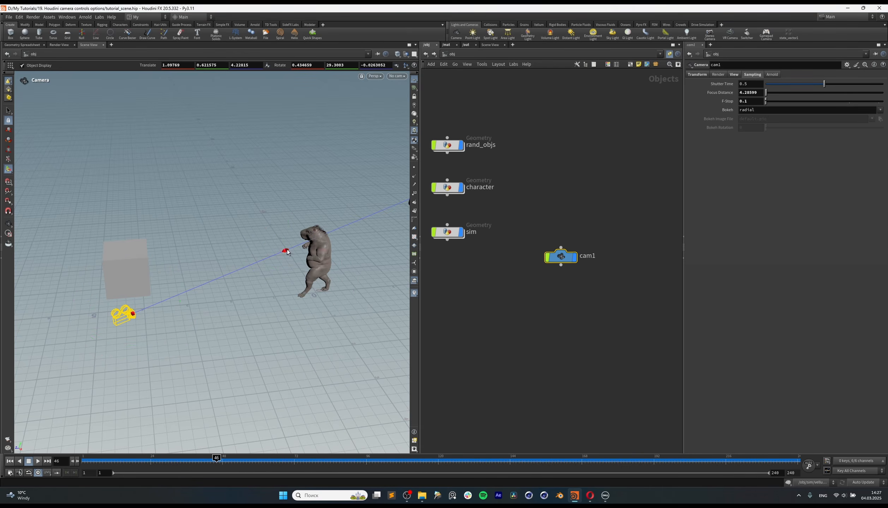
mouse_move(288, 252)
mouse_down()
mouse_move(243, 276)
mouse_move(282, 269)
mouse_up()
key(ctrl+z)
scroll(287, 251, up, 3)
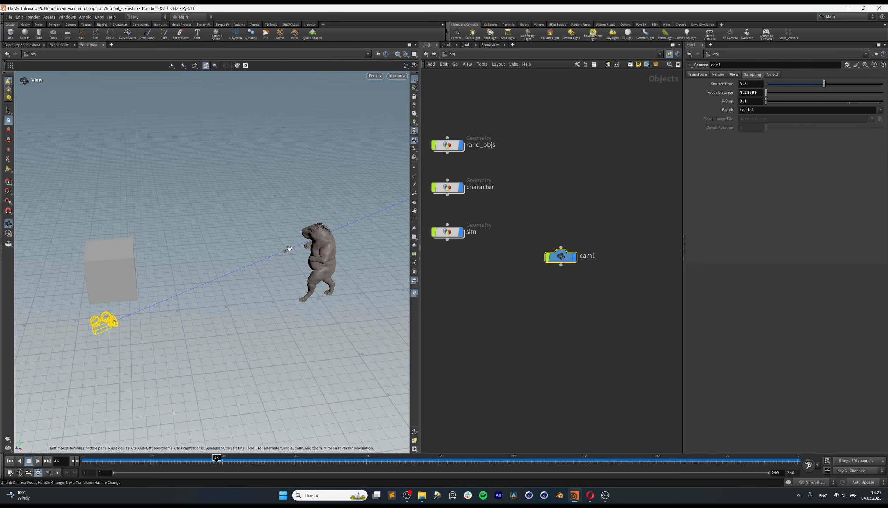
Step: Switch cam1's manipulator to the Frustum Handle and shift the focus plane to a distance of about 4.14
right_click(290, 251)
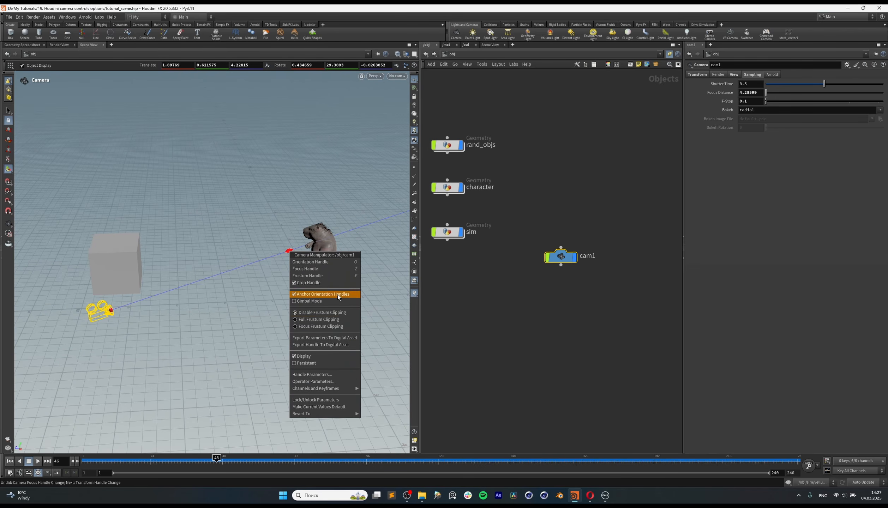
click(330, 276)
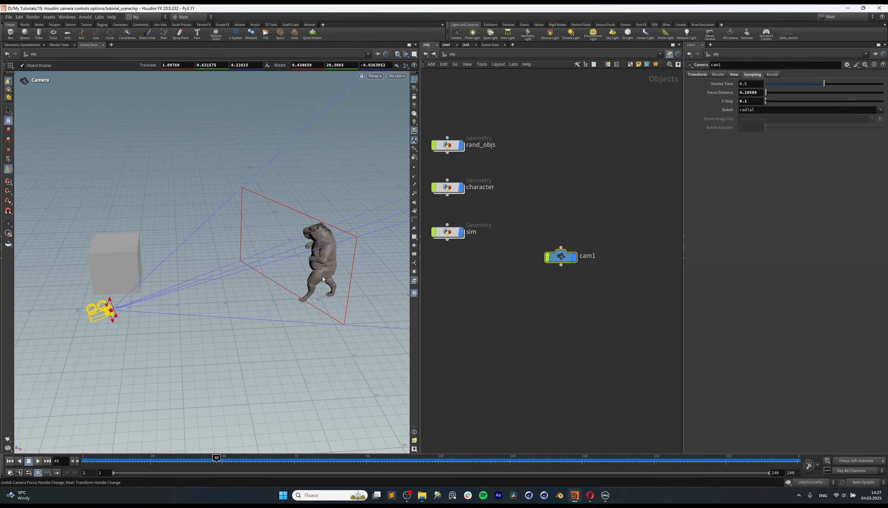
alt+drag(345, 240, 304, 191)
key(Escape)
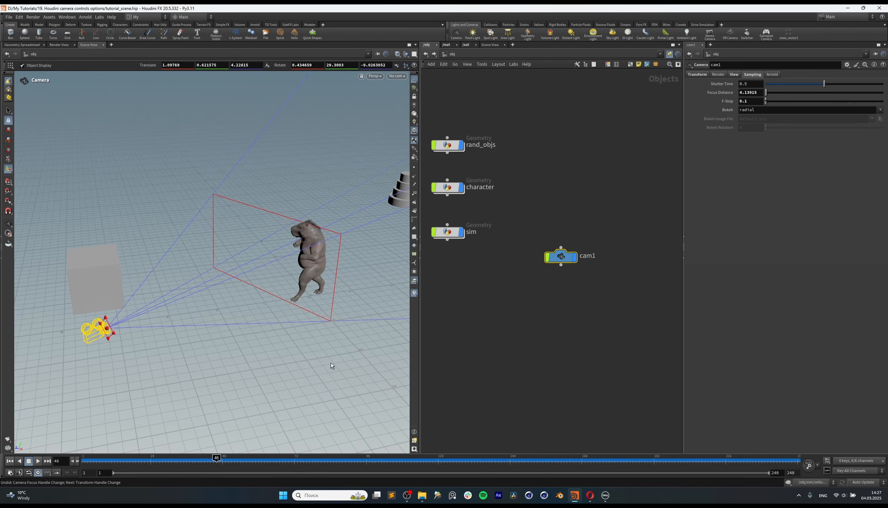
Step: Look through cam1 again and open the viewport's Display Options at the Camera settings
alt+drag(331, 363, 332, 282)
alt+drag(268, 268, 302, 276)
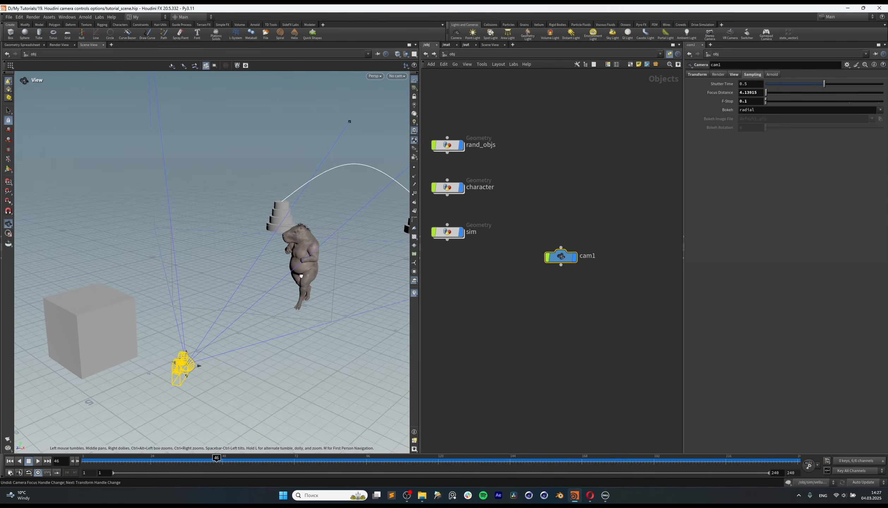
click(397, 75)
click(406, 109)
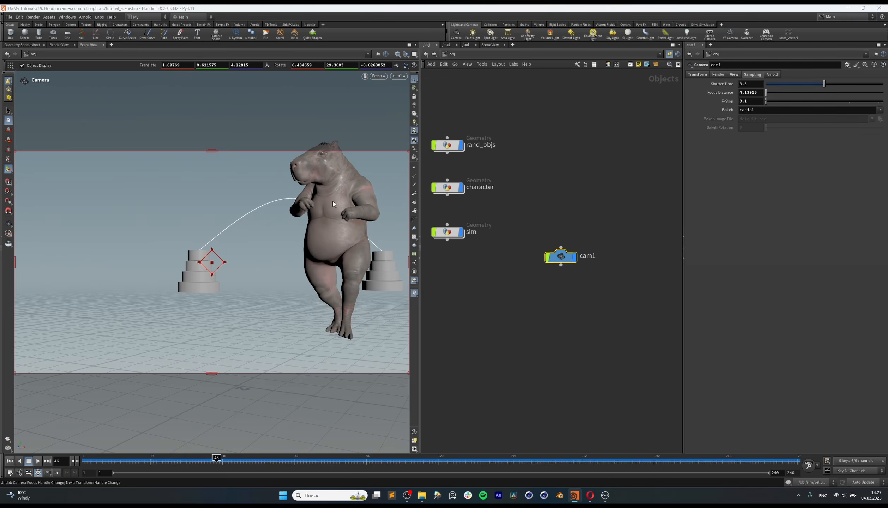
key(d)
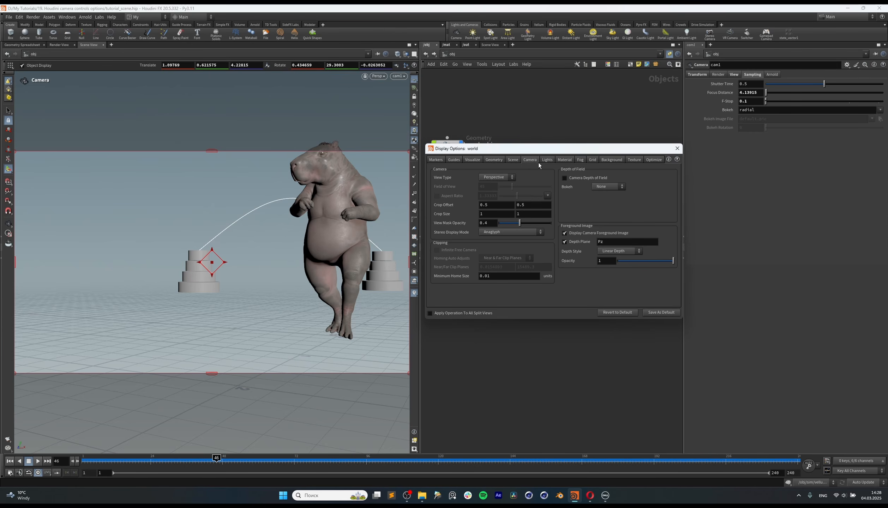
Step: Enable Camera Depth of Field for the viewport and close the Display Options
click(585, 178)
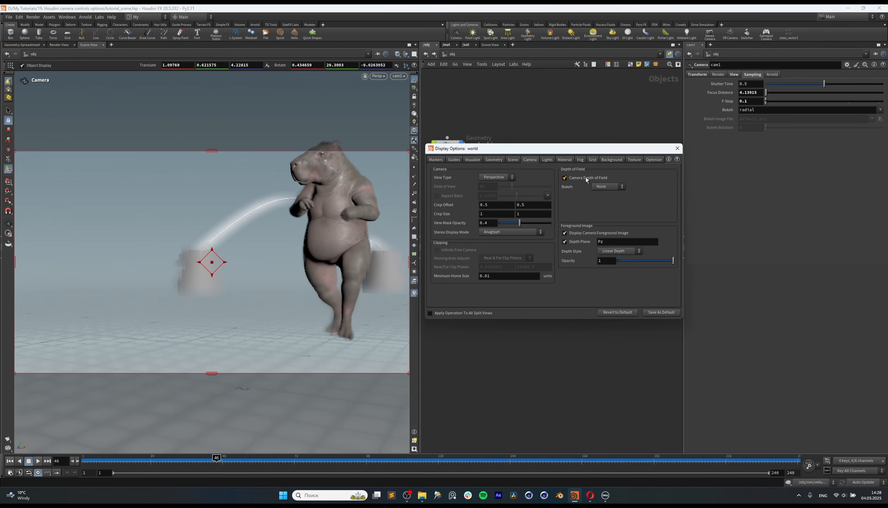
click(677, 149)
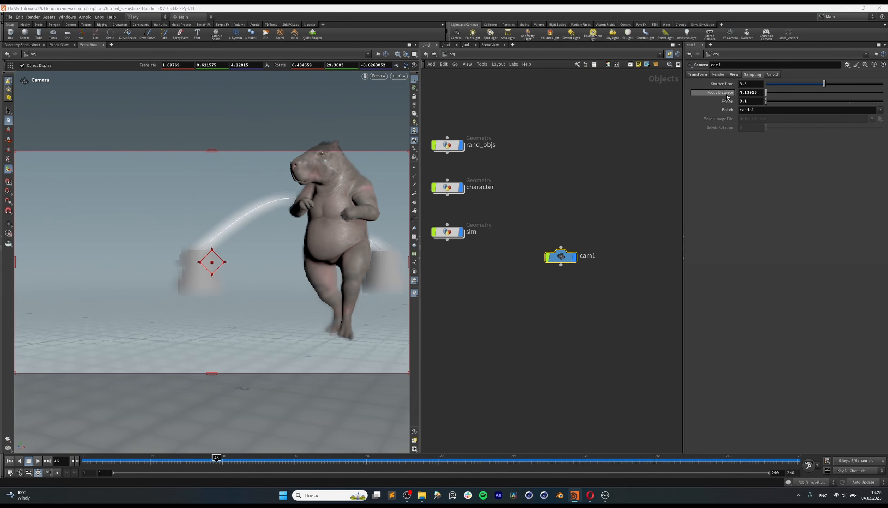
Step: Test cam1's F-Stop at 1 and set it back to 0.1 to compare the blur
drag(766, 102, 672, 108)
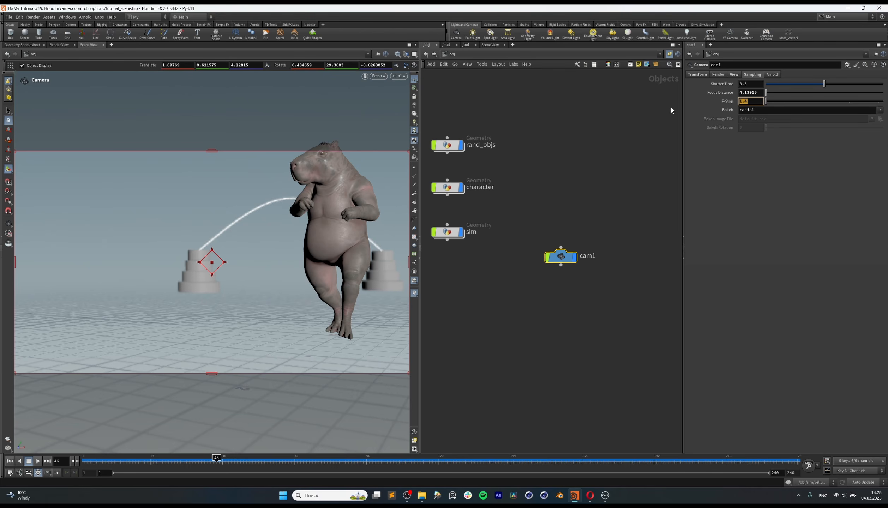
text(1)
key(Return)
drag(748, 102, 704, 108)
text(0)
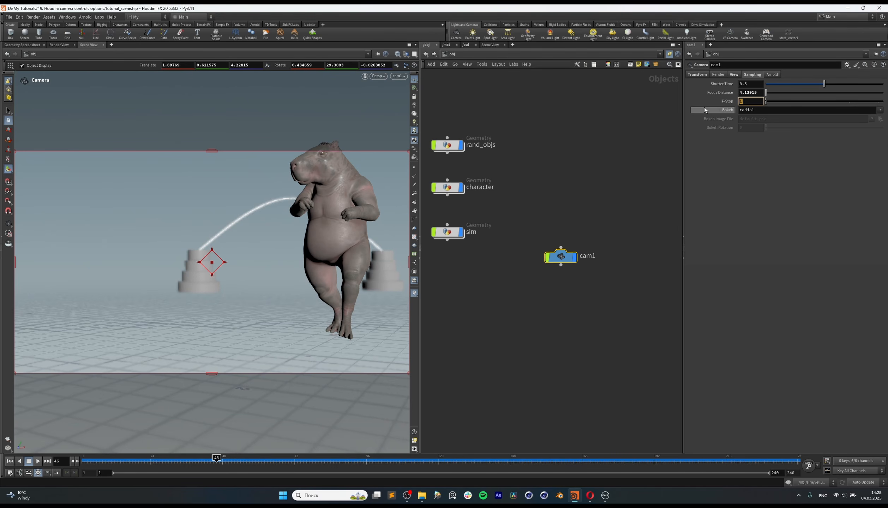
text(.1)
key(Return)
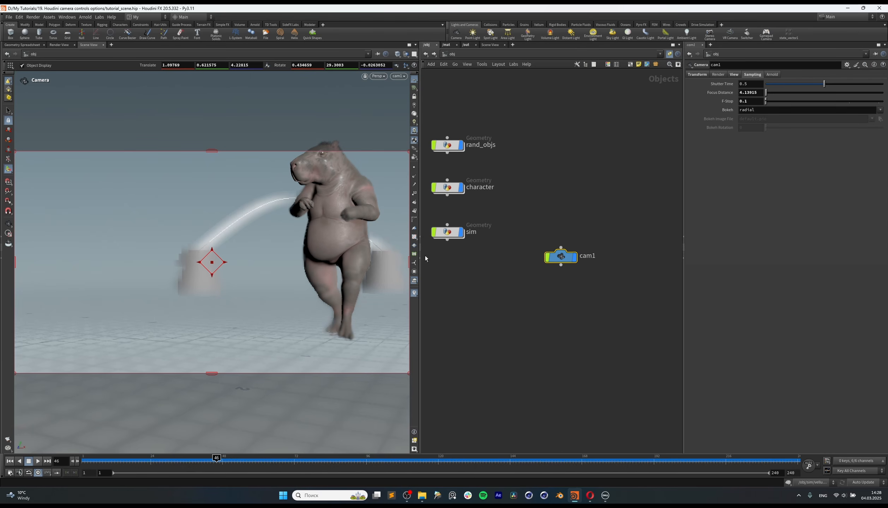
Step: Look over cam1's Arnold camera properties and return to its Sampling parameters
drag(561, 257, 563, 252)
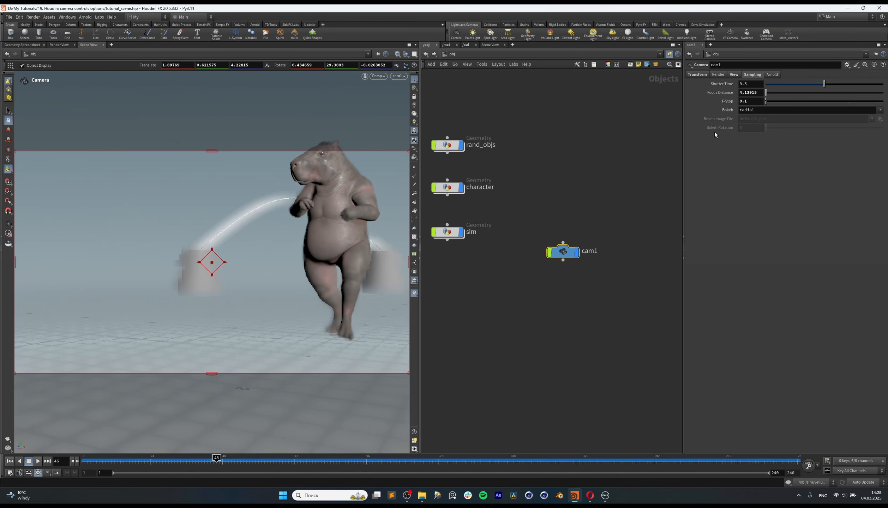
click(776, 75)
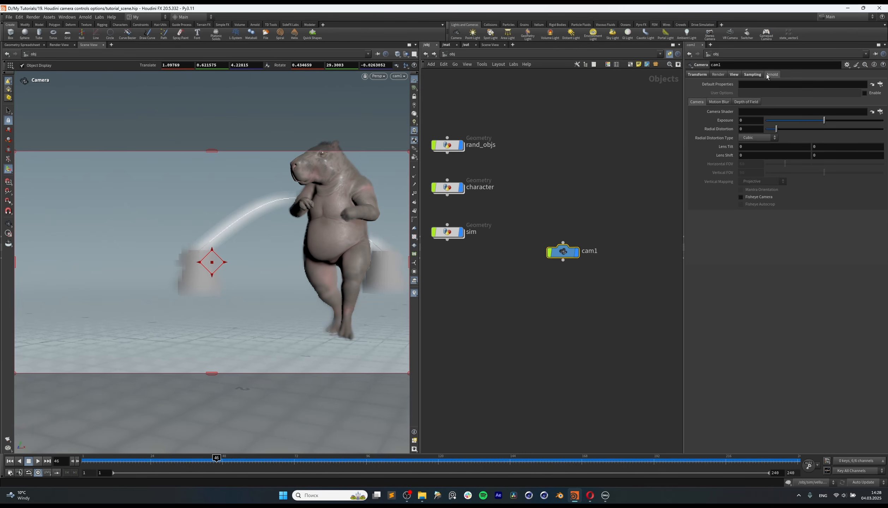
click(753, 74)
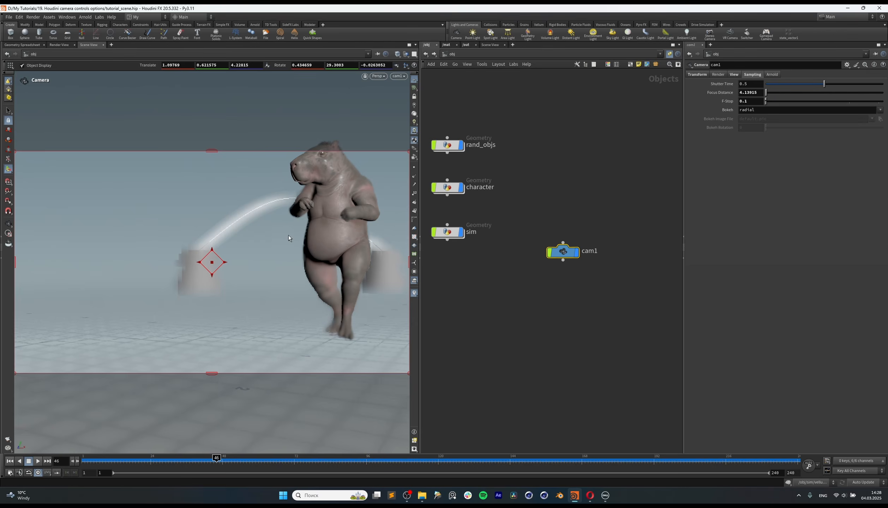
Step: Turn off the viewport's Camera Depth of Field and set cam1's F-Stop to about 1.97
key(Escape)
key(d)
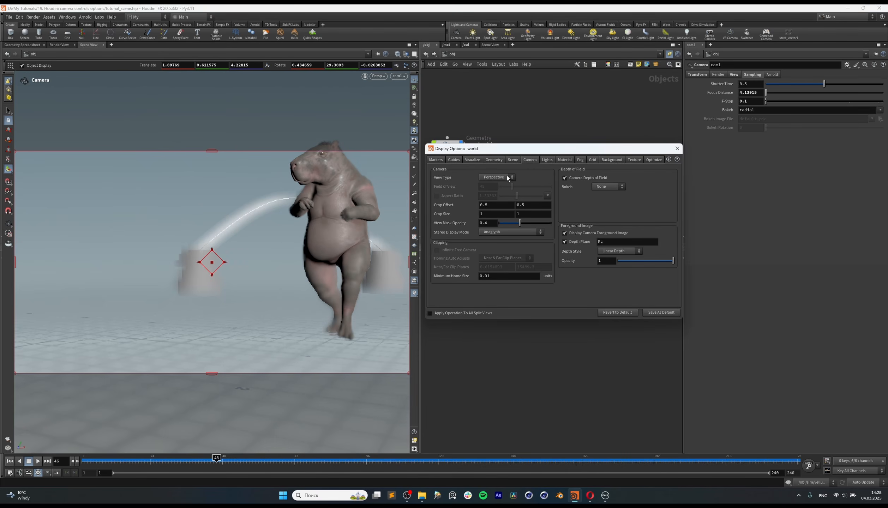
click(565, 178)
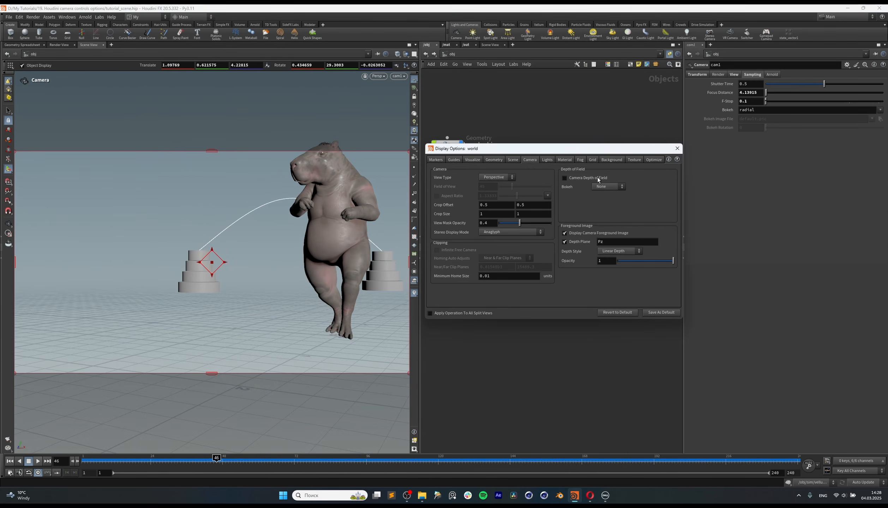
click(678, 148)
drag(766, 102, 781, 102)
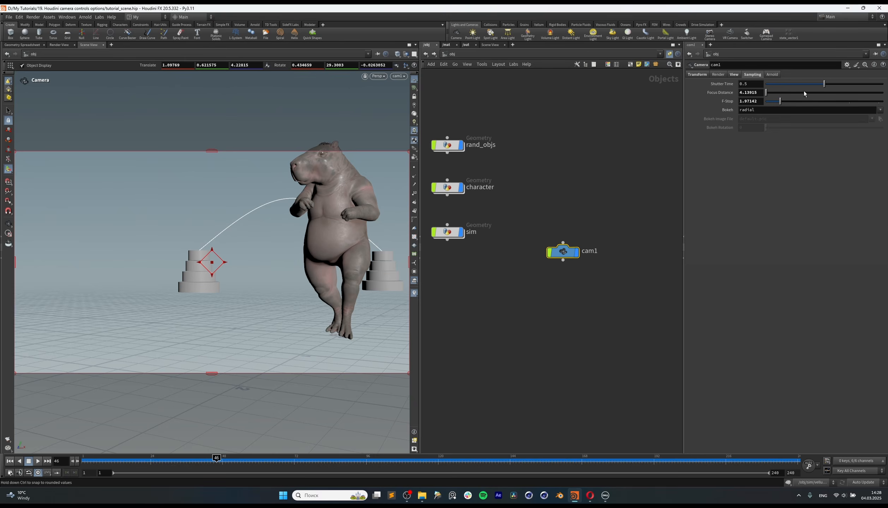
Step: Leave the cam1 view and examine the camera, its frustum and focus plane around the character
alt+drag(323, 240, 325, 245)
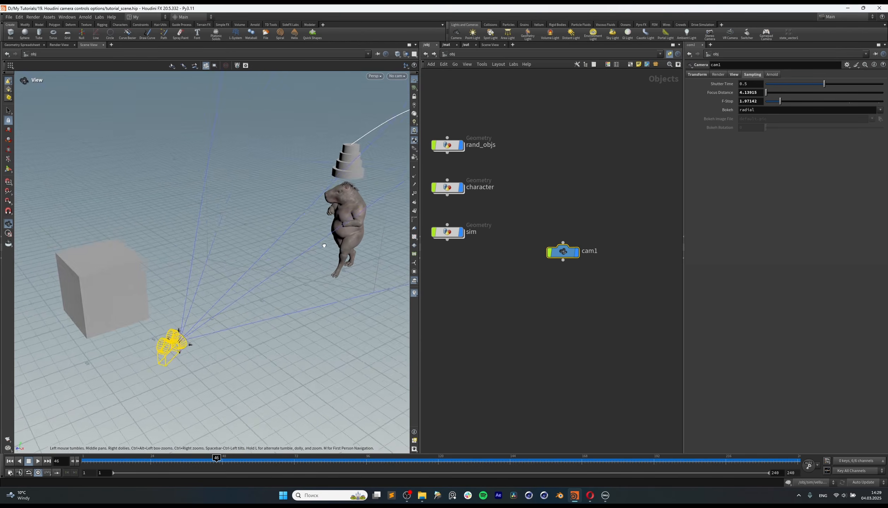
alt+right_drag(326, 245, 270, 279)
alt+drag(270, 280, 313, 252)
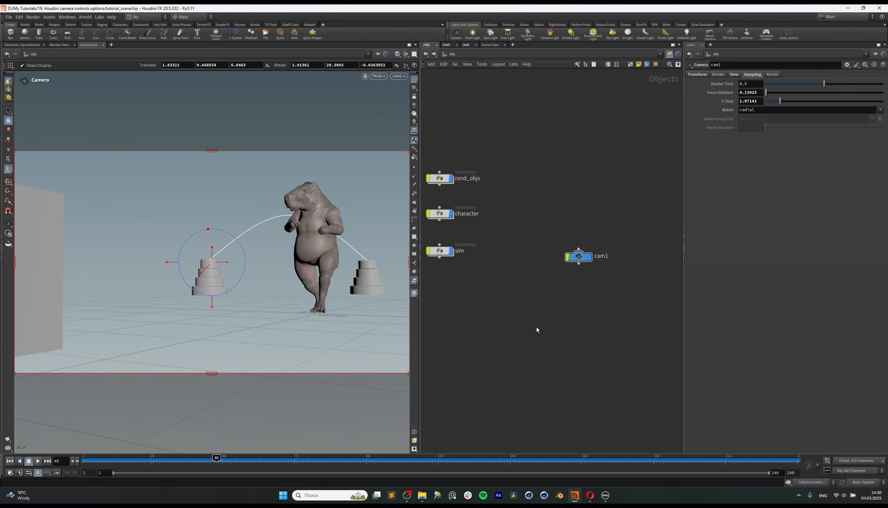
Step: Add a Null node above cam1, align the two nodes, and show cam1's Transform parameters
key(Tab)
text(null)
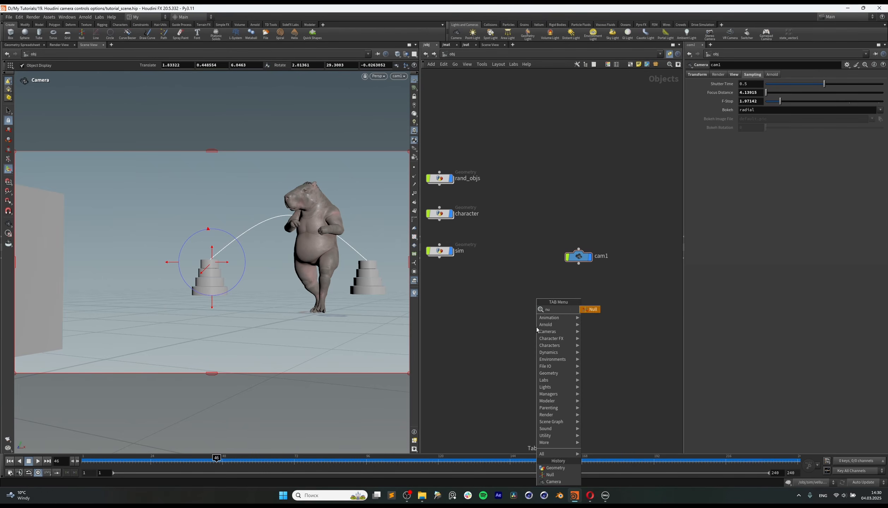
key(Return)
click(589, 211)
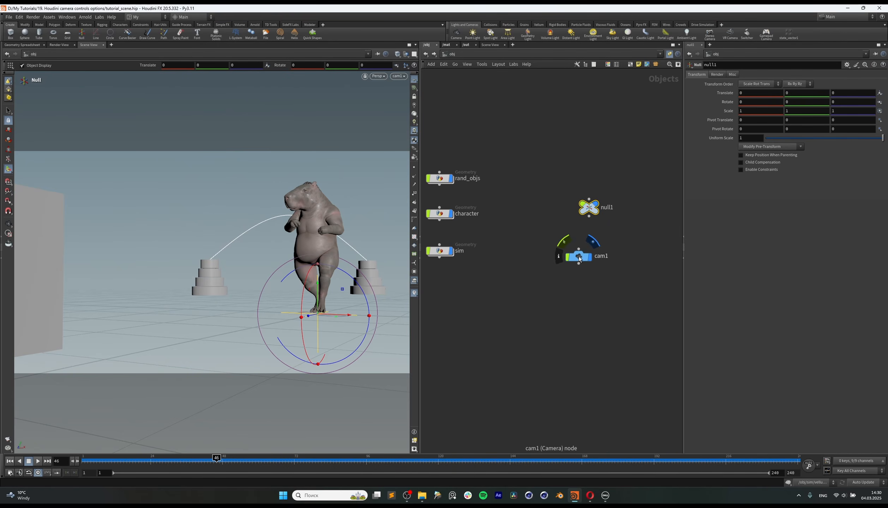
drag(581, 260, 591, 259)
click(698, 75)
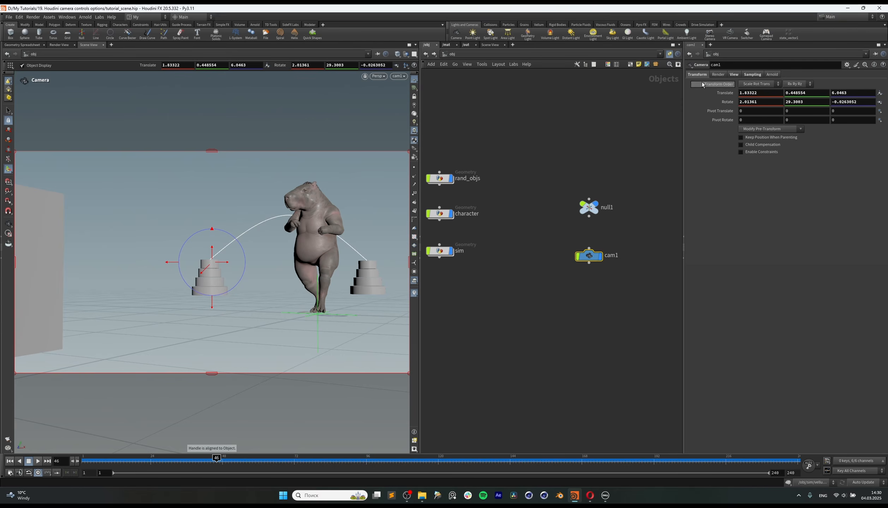
drag(589, 208, 589, 215)
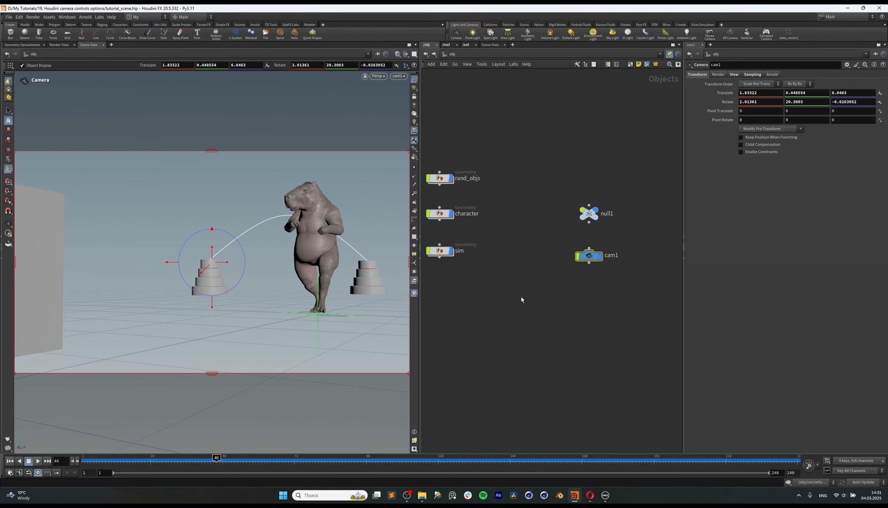
Step: Rename the null as position and connect its output to cam1 as the camera's parent
middle_drag(632, 227, 608, 241)
drag(566, 232, 579, 228)
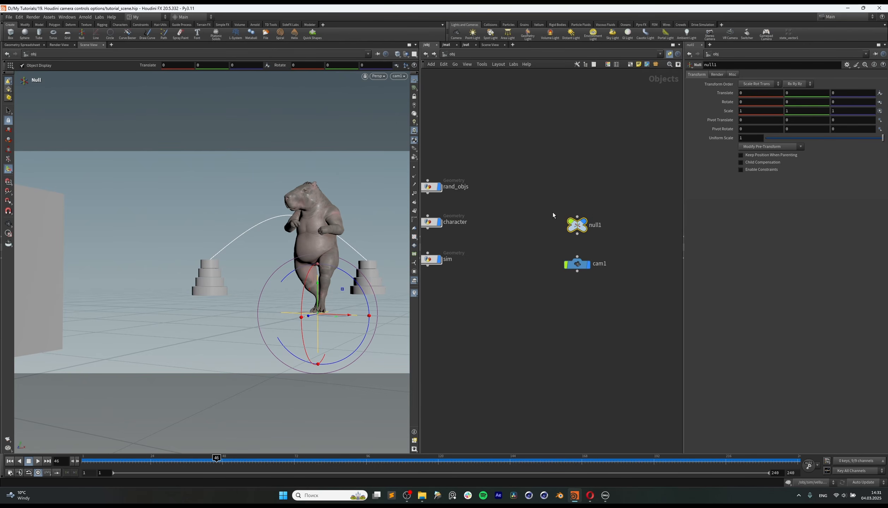
double_click(595, 226)
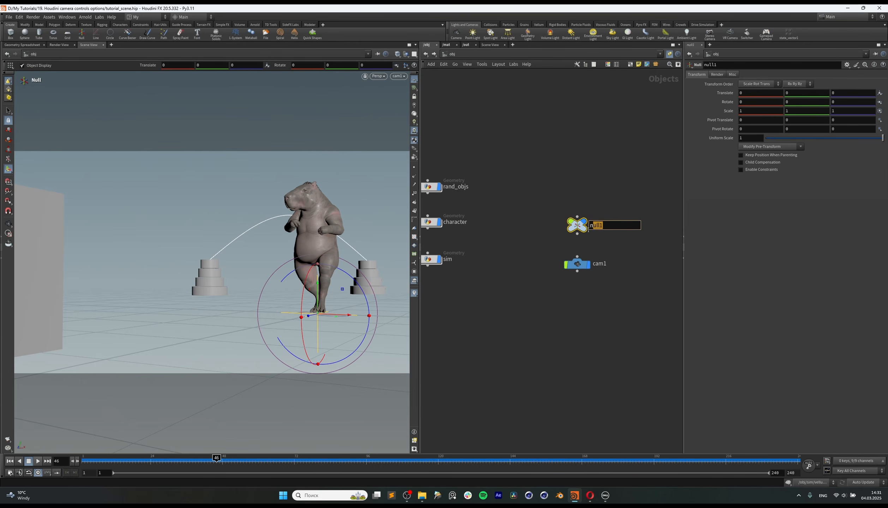
text(position)
key(Return)
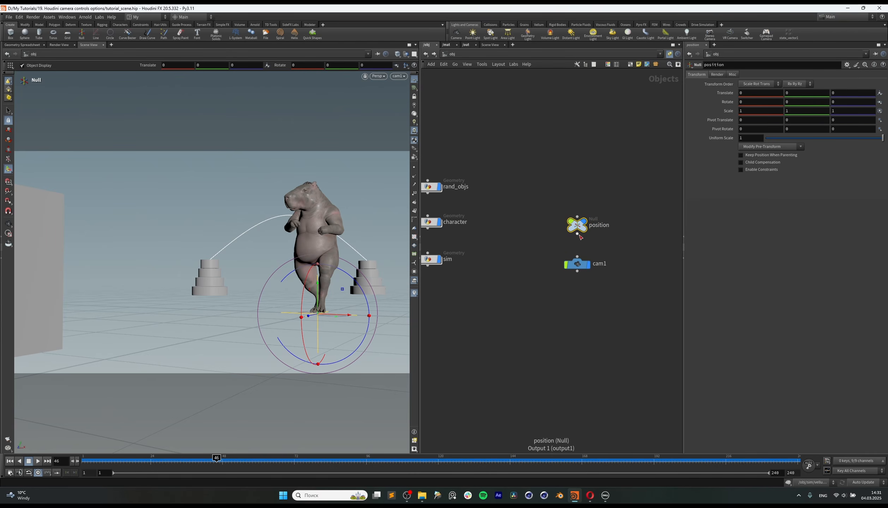
drag(577, 233, 560, 296)
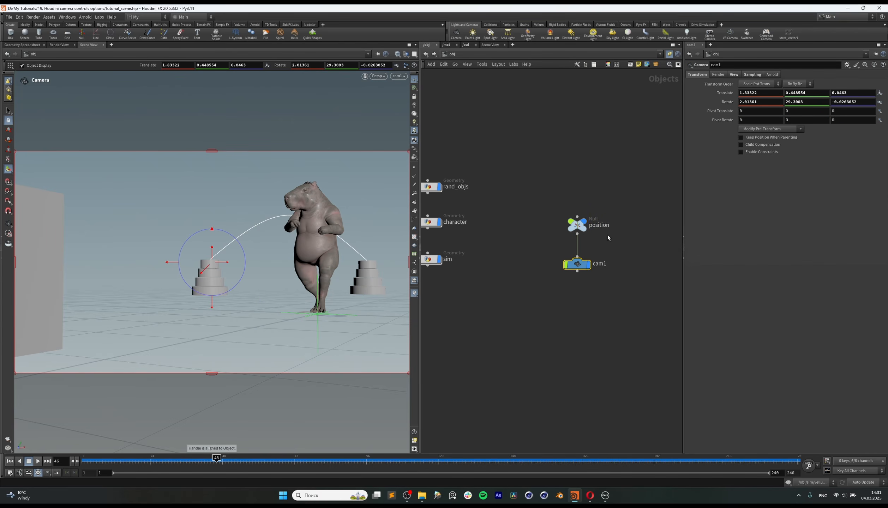
Step: Test moving the position null with its viewport handle and undo the move
click(577, 223)
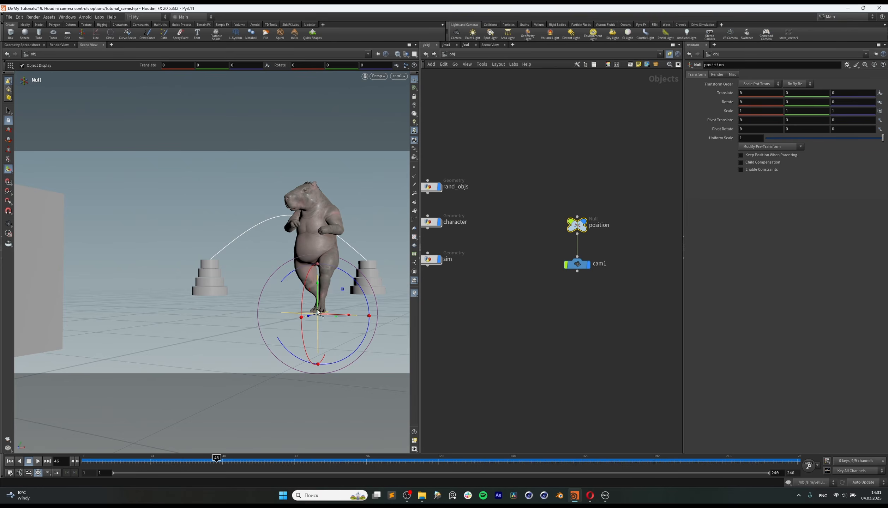
drag(312, 319, 319, 323)
key(ctrl+z)
Step: Go to frame 1 and keyframe the position null's Translate values at 0, 0, 0
middle_drag(611, 205, 608, 205)
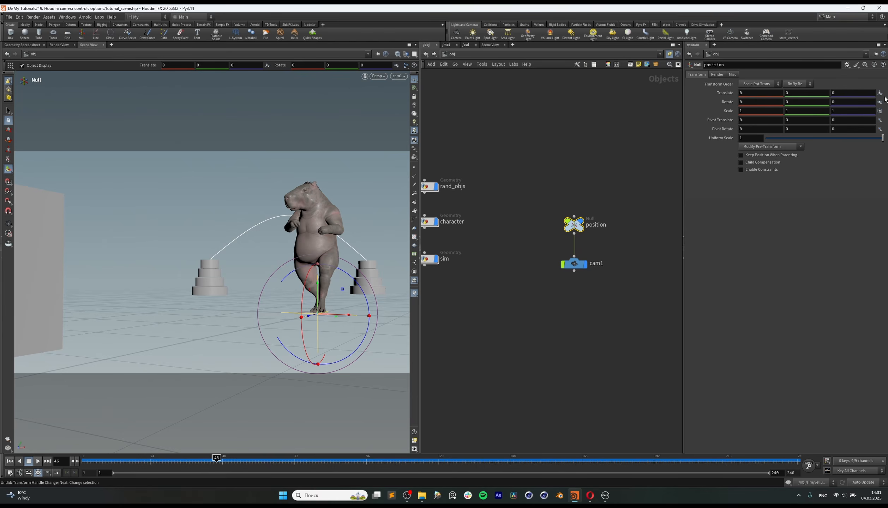
drag(576, 228, 576, 232)
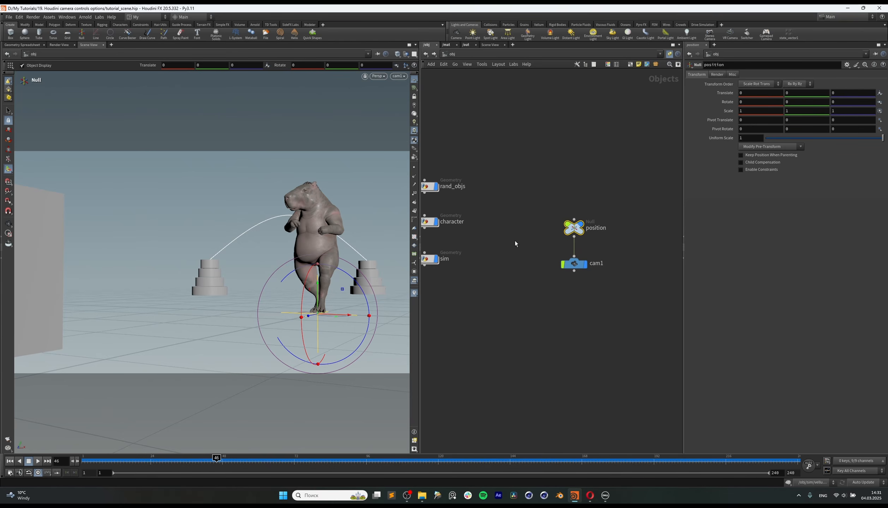
middle_drag(618, 232, 613, 236)
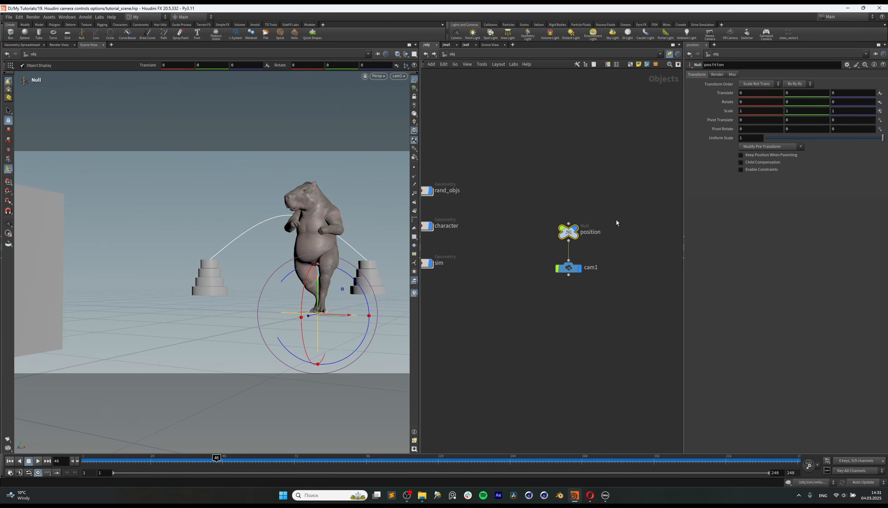
click(91, 458)
mouse_move(90, 458)
mouse_down()
mouse_move(136, 461)
mouse_move(82, 467)
mouse_up()
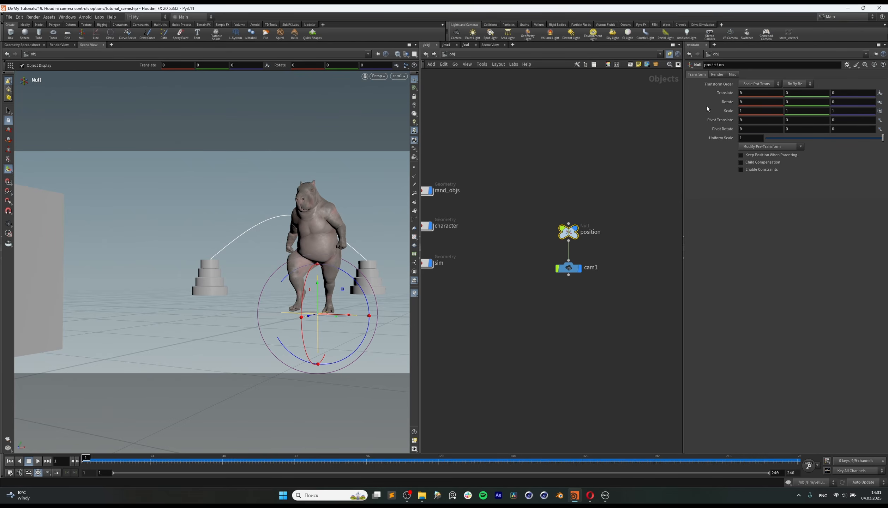
alt+click(722, 94)
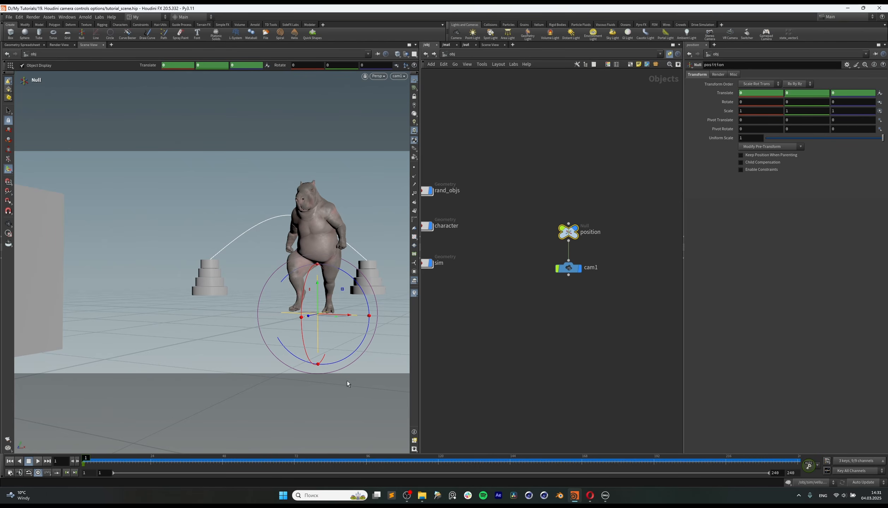
Step: At frame 72, move the position null to about Y 0.27 and Z -1.55 and keyframe its Translate values
drag(165, 468, 296, 467)
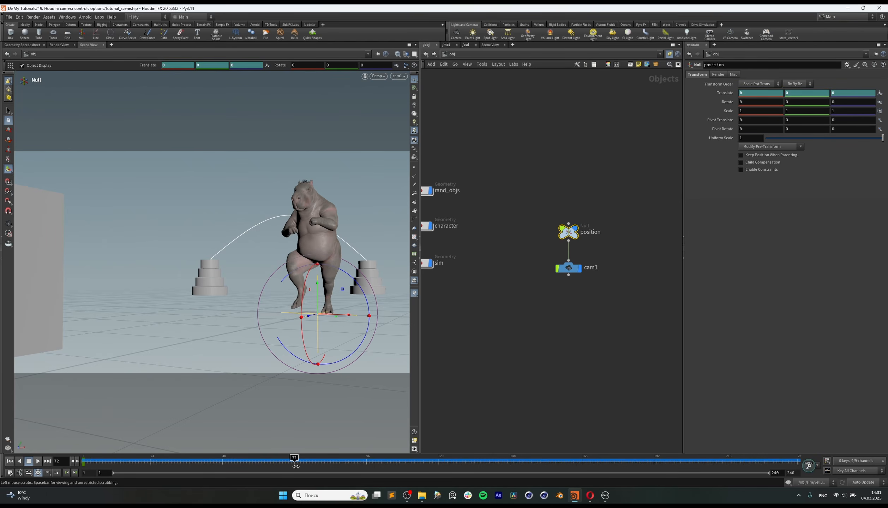
drag(309, 316, 320, 261)
key(r)
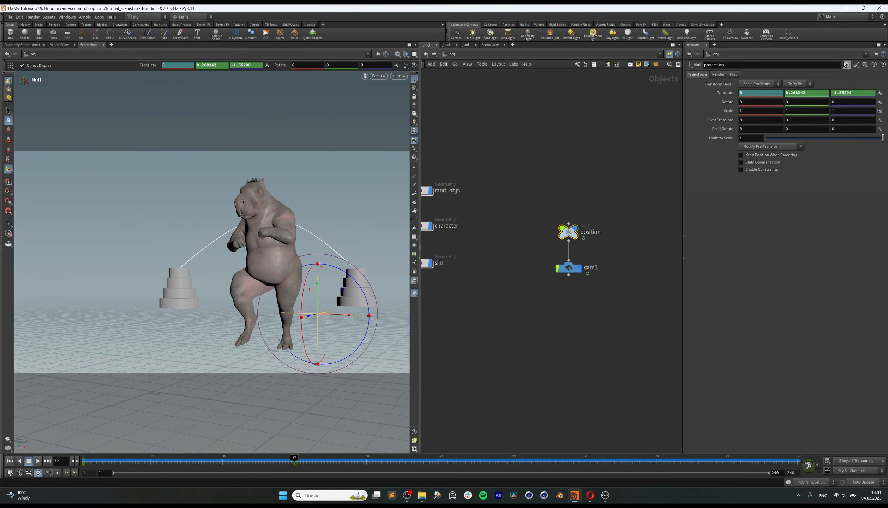
alt+click(728, 93)
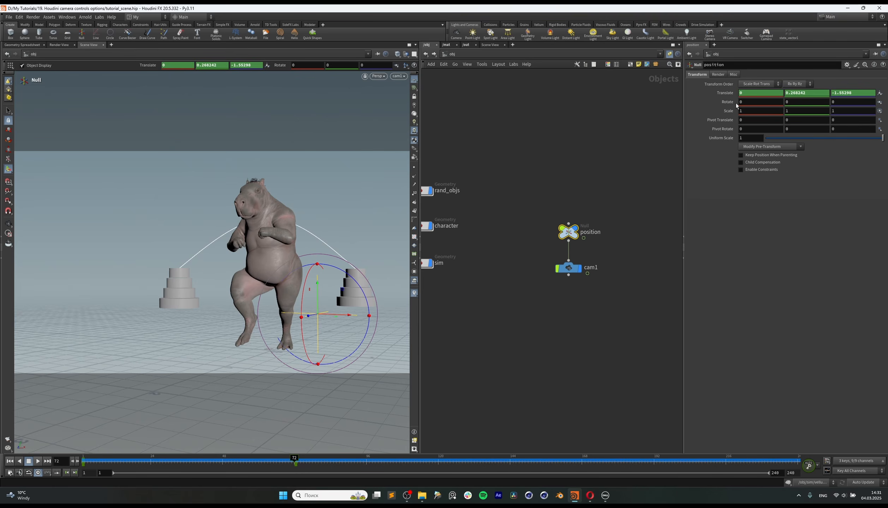
Step: Examine the keyframe options, including Auto-key changes, and undo a test keying of all channels
click(818, 466)
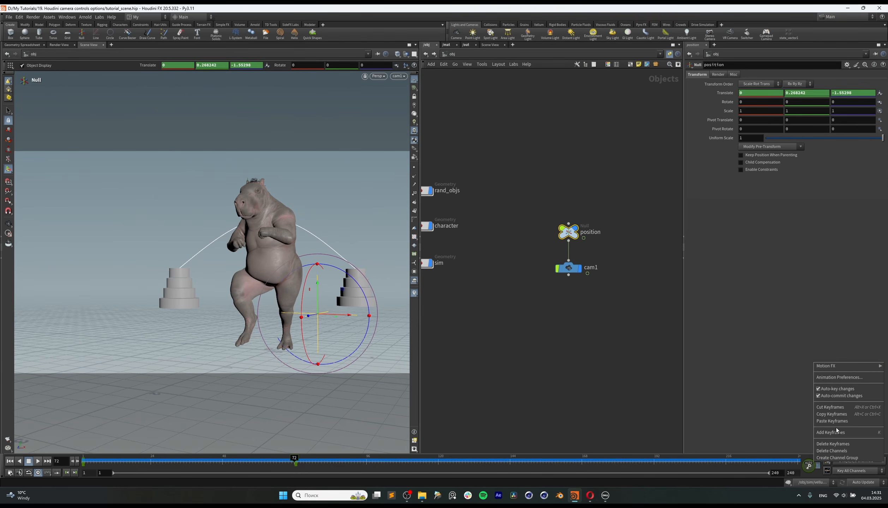
click(818, 464)
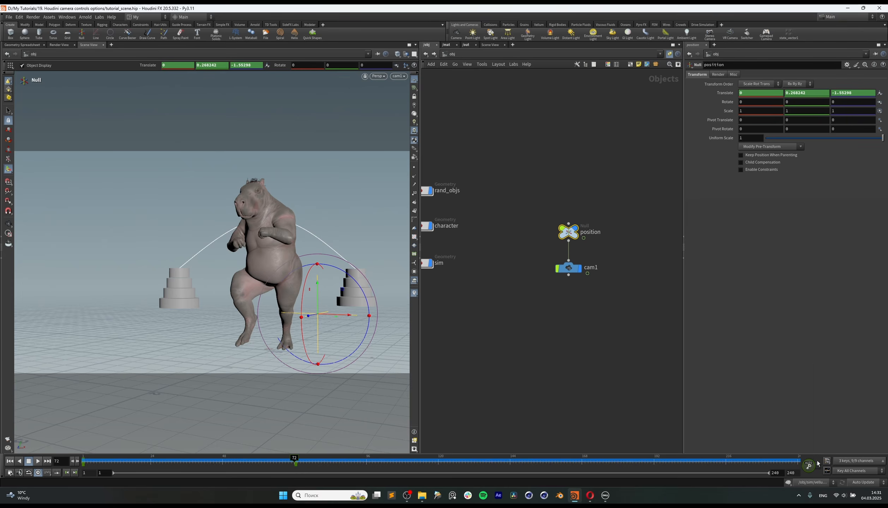
click(810, 465)
key(ctrl+z)
click(818, 465)
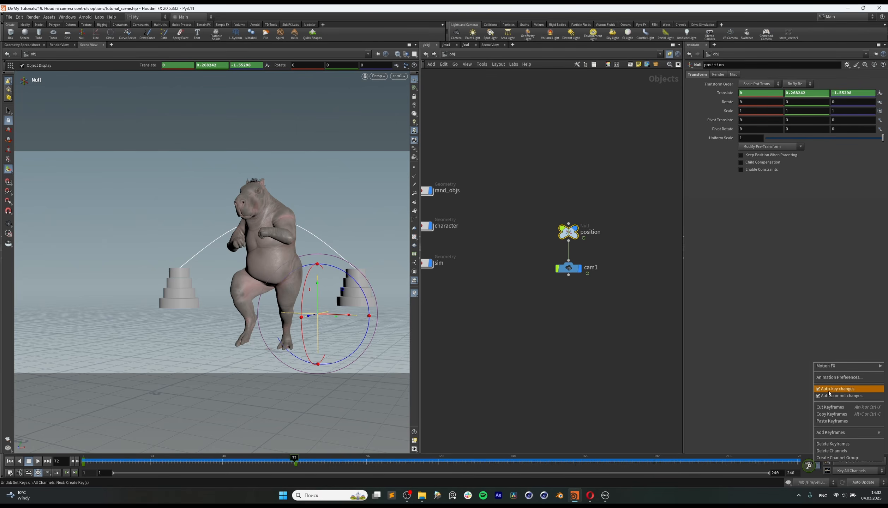
click(664, 358)
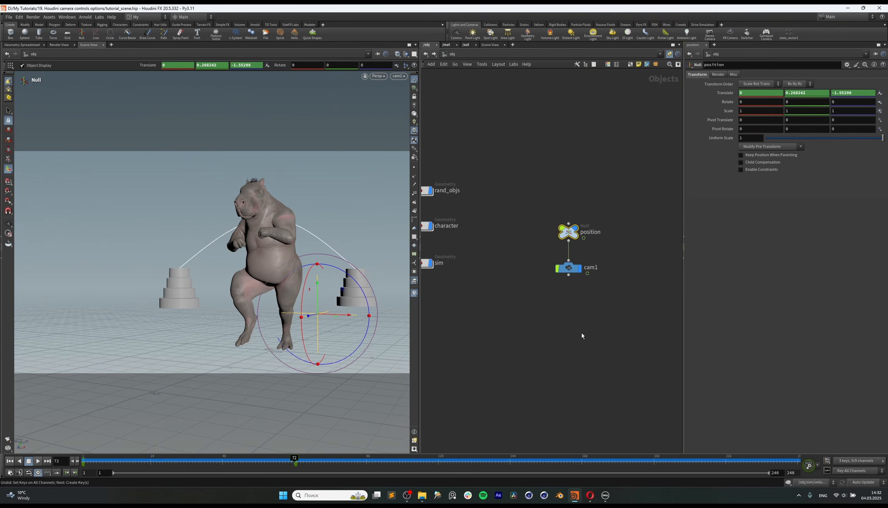
Step: Return to frame 1 and add a null named rotation above the position null
middle_drag(578, 334, 583, 333)
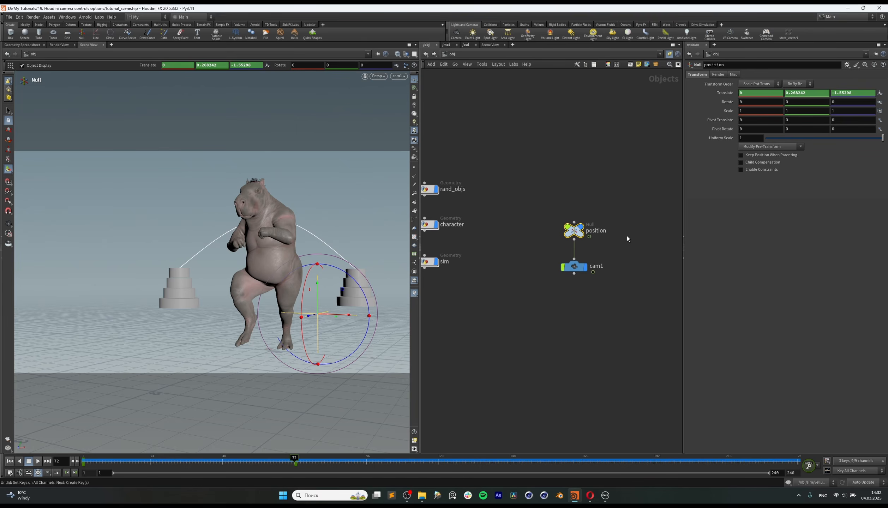
drag(246, 462, 82, 462)
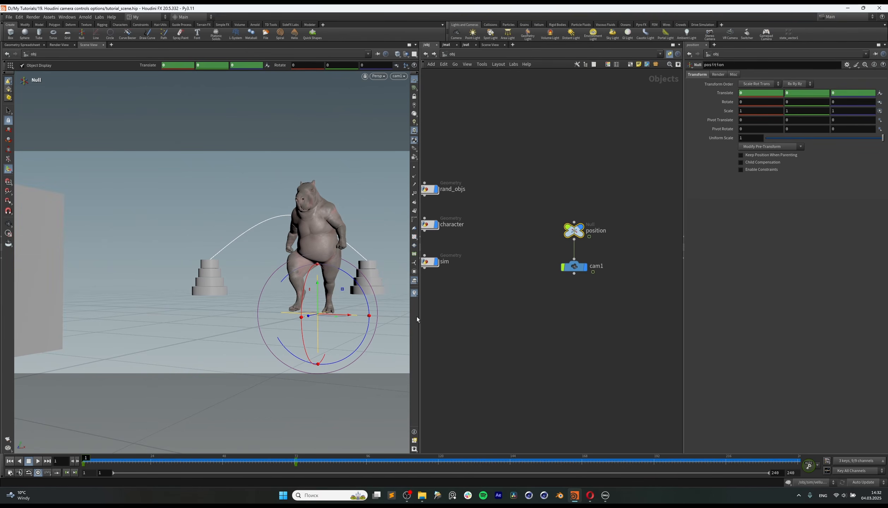
middle_drag(513, 312, 509, 319)
key(Tab)
text(null)
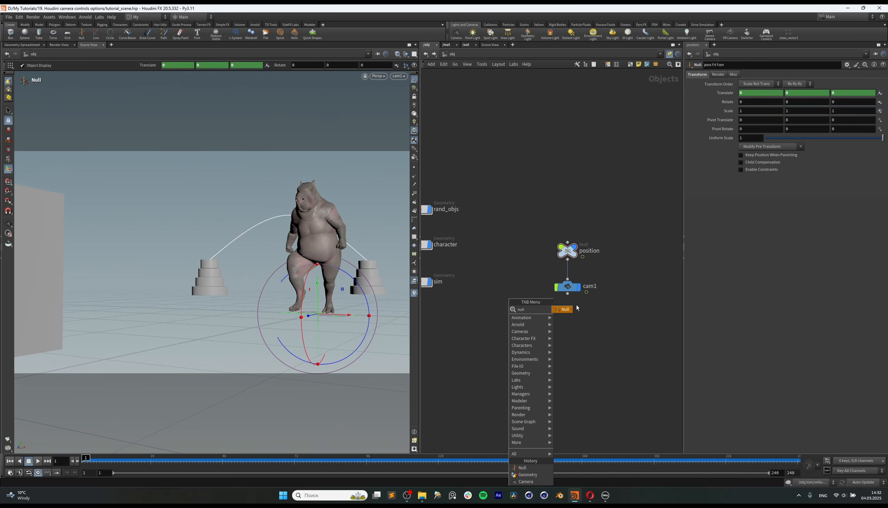
key(Return)
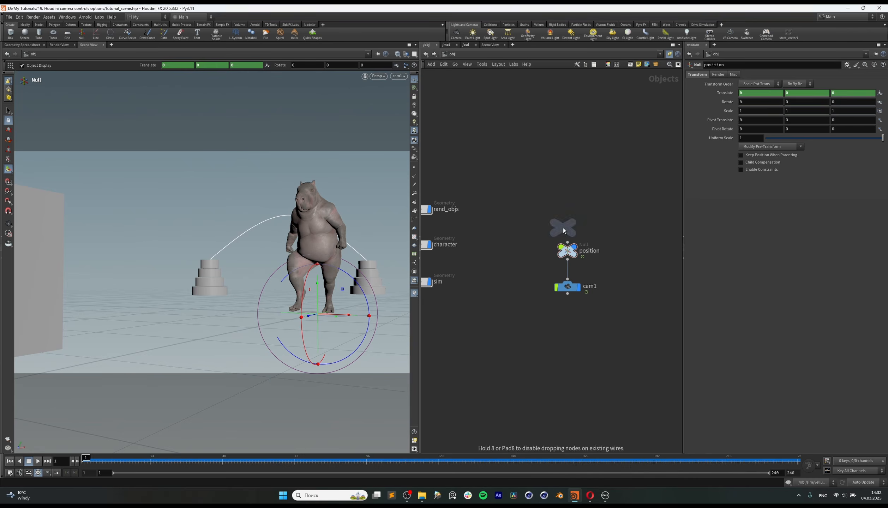
click(567, 222)
double_click(590, 216)
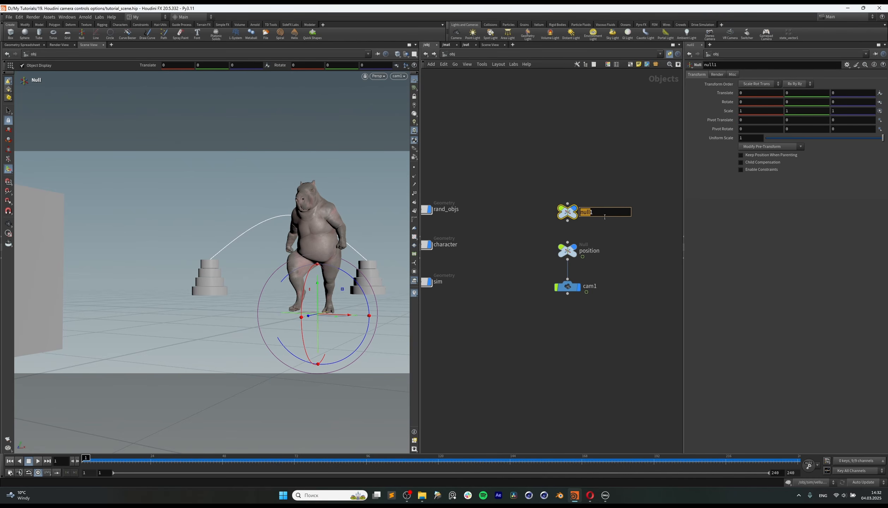
key(ctrl+a)
key(BackSpace)
key(Return)
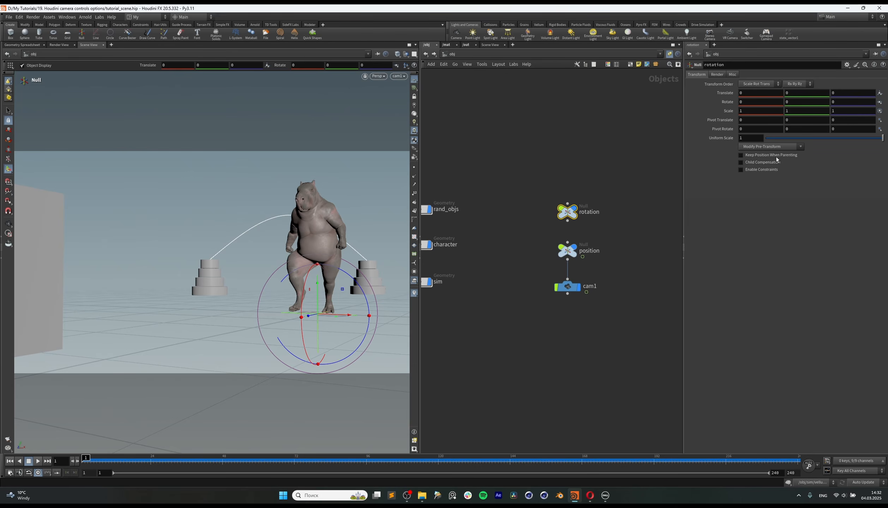
Step: Try moving the rotation null to about X -1.34 and parenting the position null to it, and undo the connection
drag(557, 263, 556, 263)
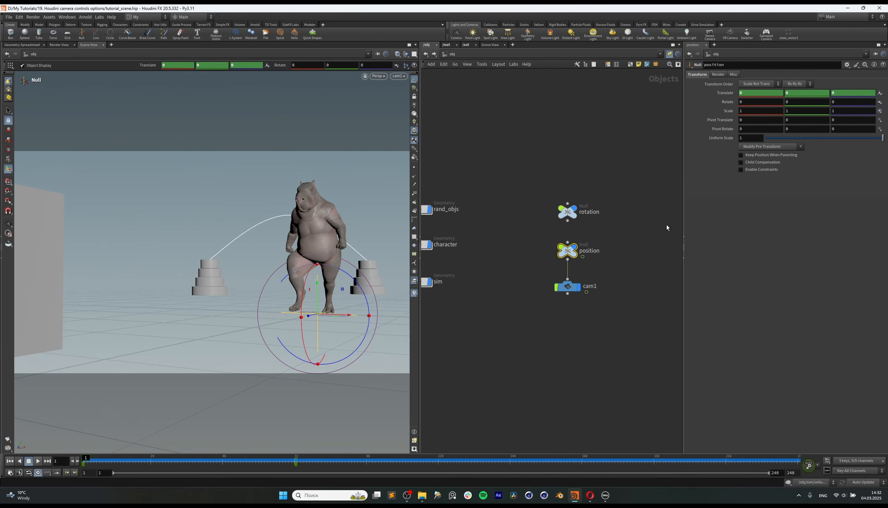
drag(625, 187, 560, 224)
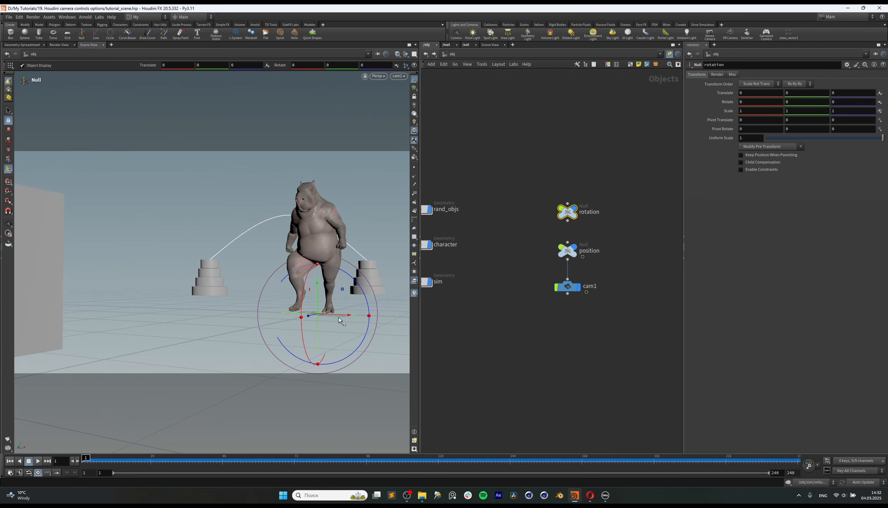
drag(339, 317, 248, 310)
key(r)
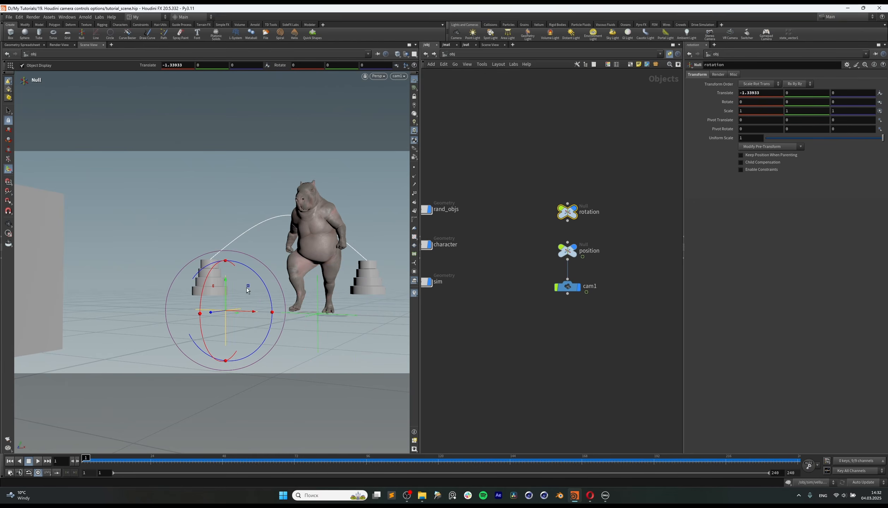
drag(567, 221, 572, 244)
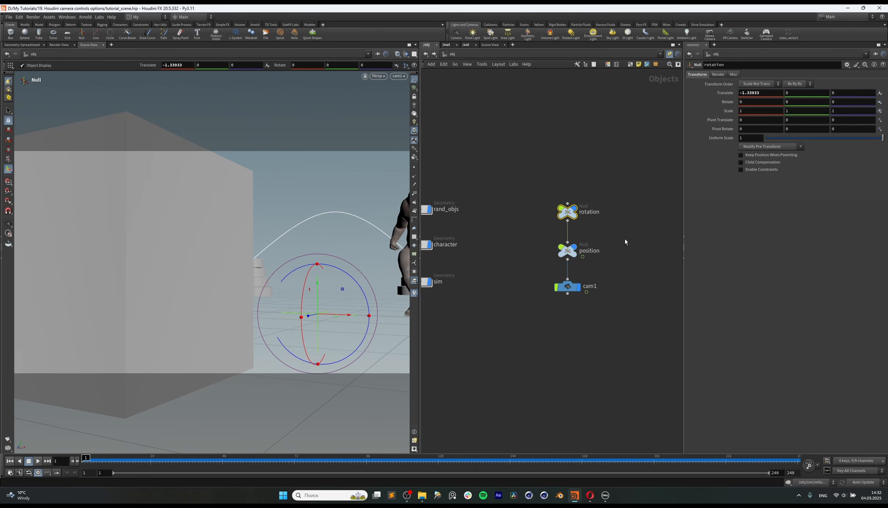
drag(614, 189, 519, 230)
key(ctrl+z)
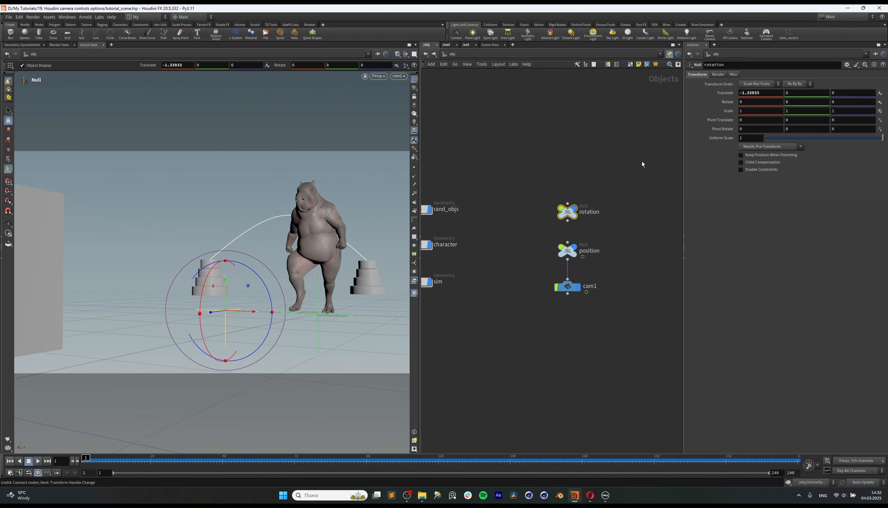
Step: Reset the rotation null's Translate X to 0
drag(762, 93, 647, 108)
text(0)
key(Return)
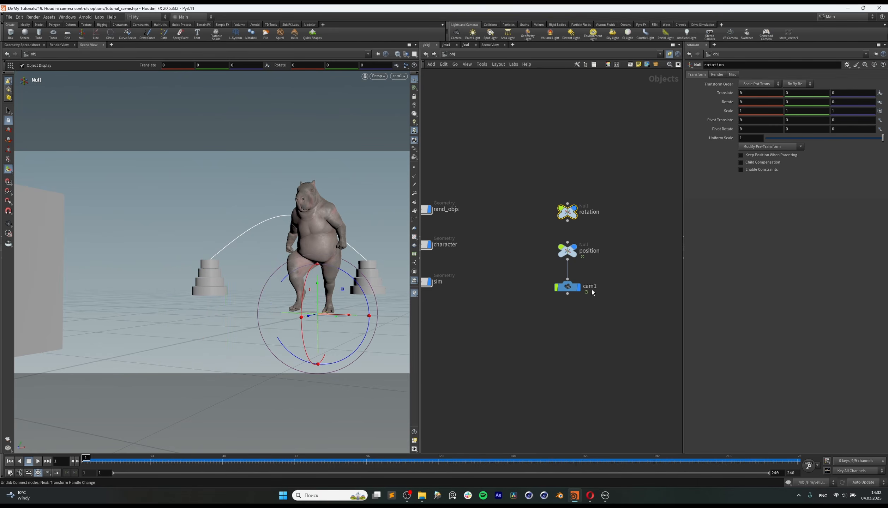
Step: Enable Keep Position When Parenting on both the position null and cam1
drag(600, 264, 600, 264)
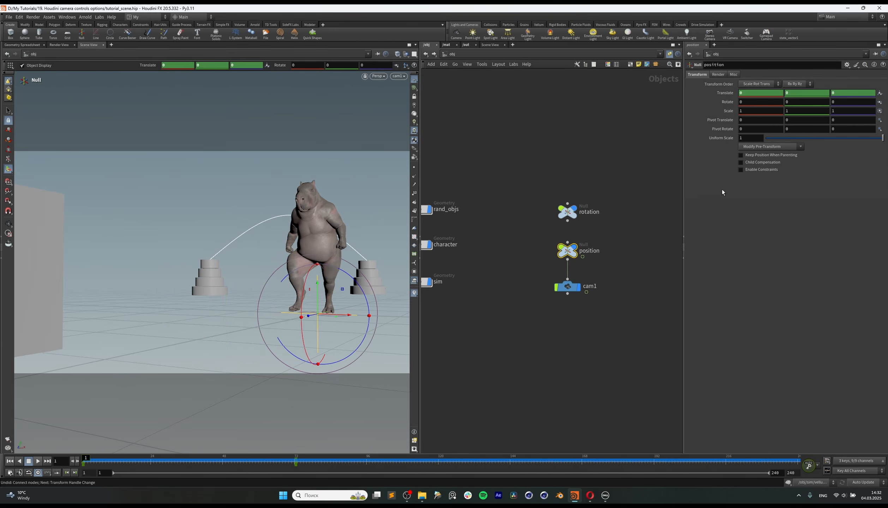
click(752, 158)
drag(513, 281, 594, 310)
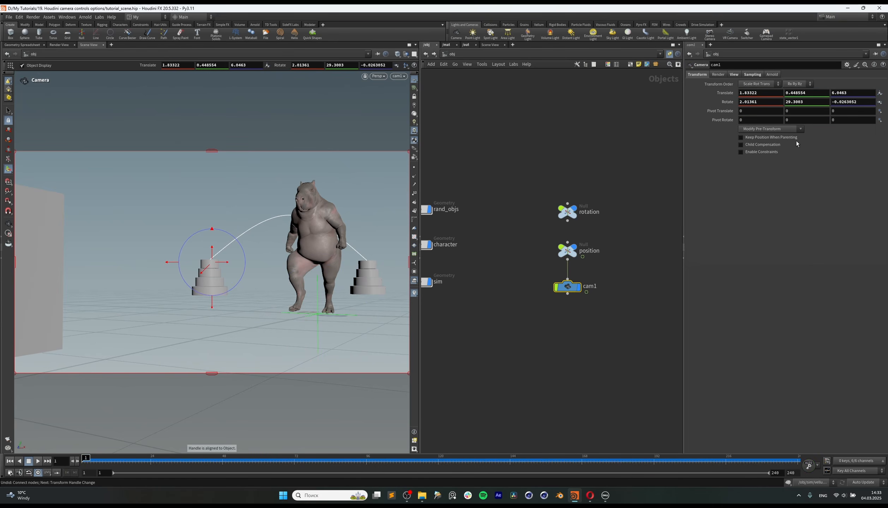
click(789, 140)
Step: Test parenting the position null to the rotation null with the rotation null moved to about X -1.44
drag(575, 185, 562, 229)
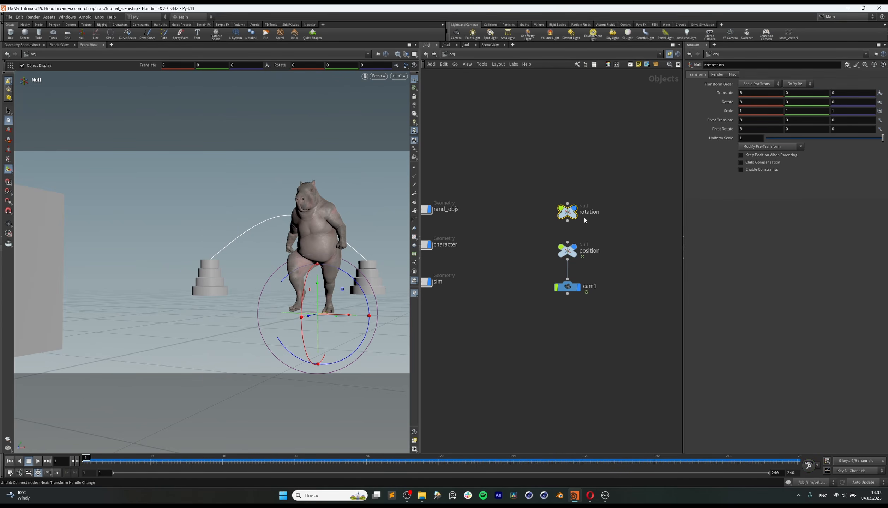
drag(349, 315, 241, 313)
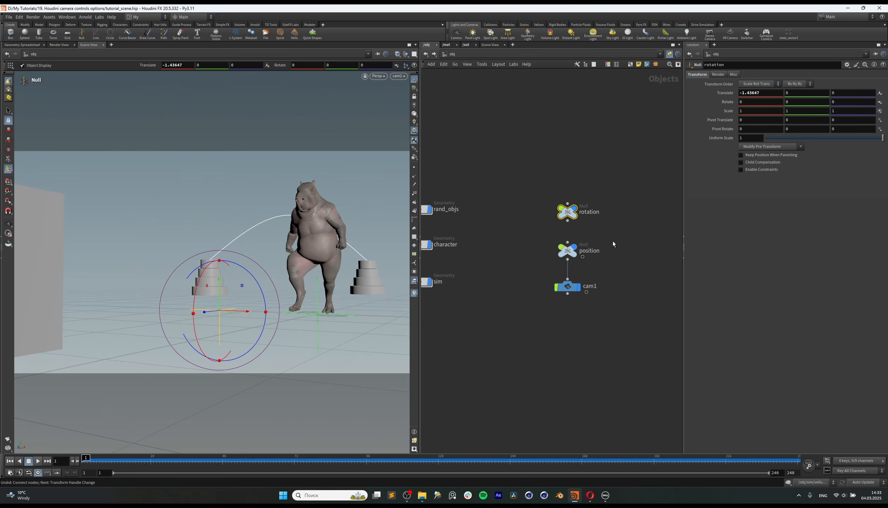
click(567, 221)
click(581, 246)
drag(582, 233, 577, 315)
drag(532, 233, 596, 313)
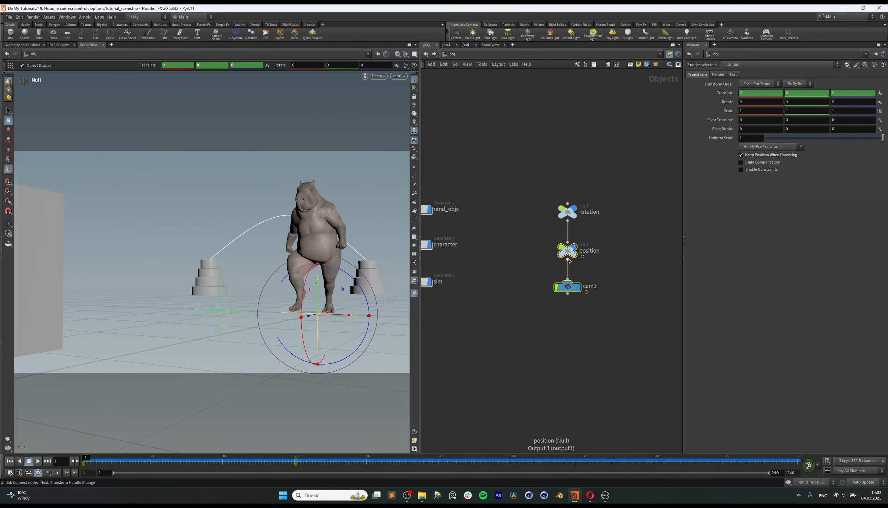
click(563, 214)
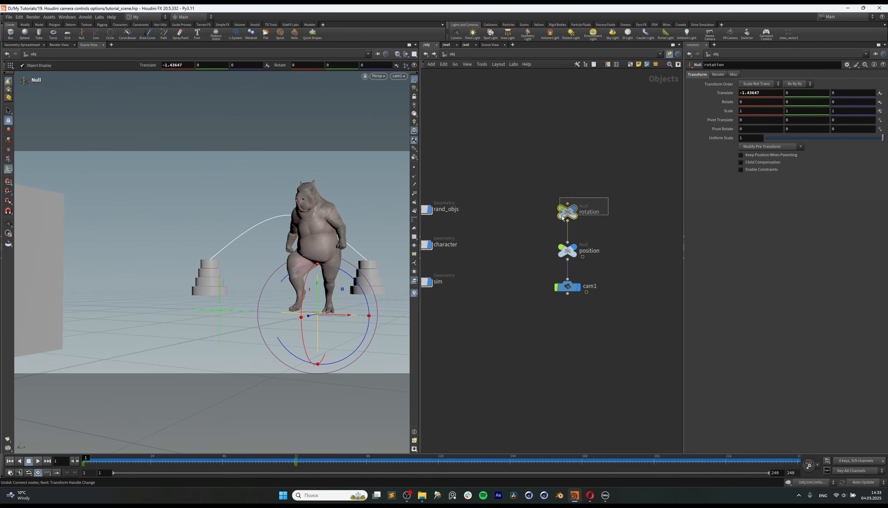
Step: Undo the test connection between the nulls and set the rotation null's Translate X back to 0
key(ctrl+z)
key(ctrl+z)
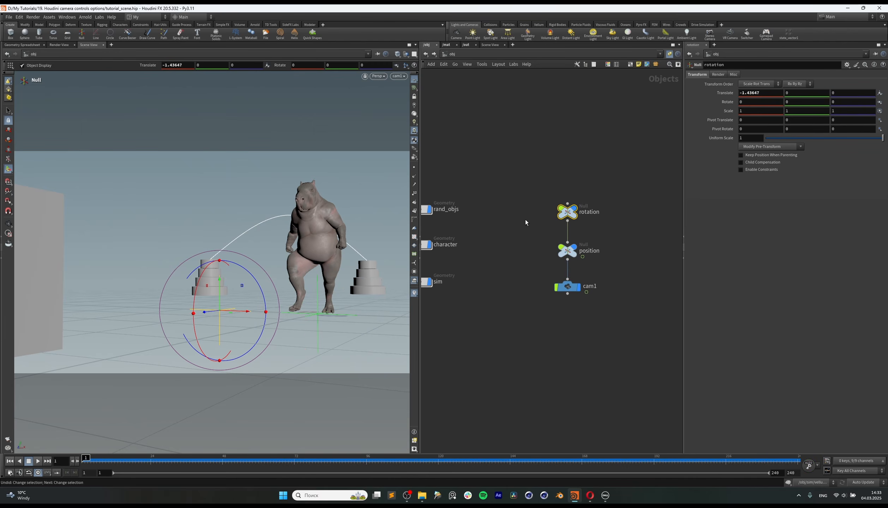
key(ctrl+z)
key(ctrl+z)
drag(529, 210, 531, 210)
drag(540, 202, 632, 237)
drag(763, 93, 662, 116)
text(0)
key(Return)
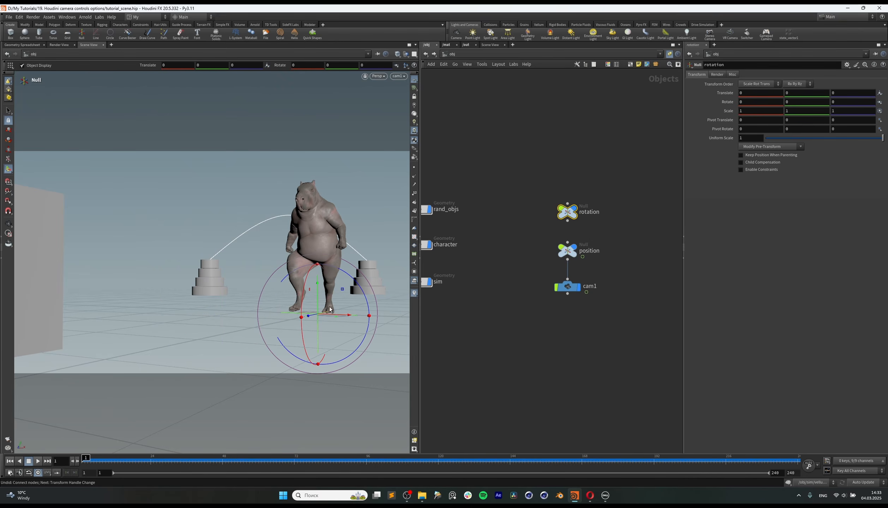
Step: At frame 1, parent the position null to the rotation null and keyframe the rotation null's Rotate values at 0, 0, 0
mouse_move(99, 464)
mouse_down()
mouse_move(151, 464)
mouse_move(102, 464)
mouse_up()
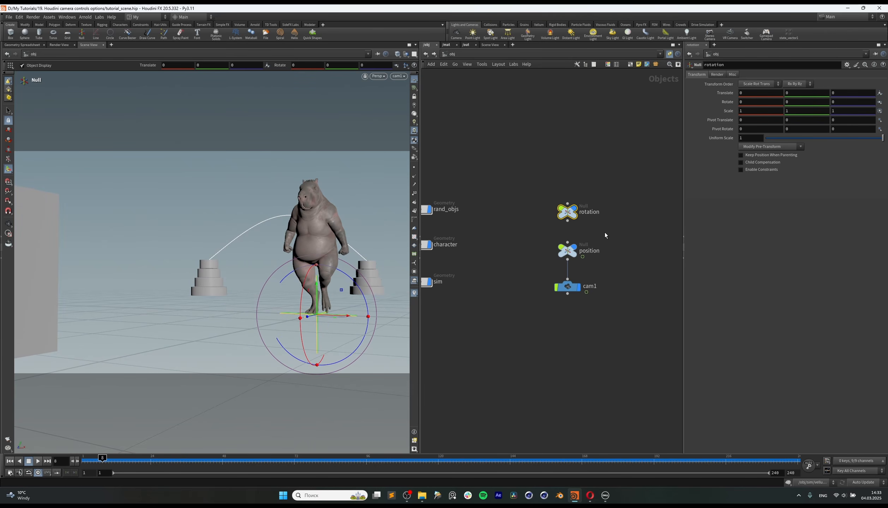
drag(550, 266, 550, 265)
drag(172, 464, 84, 464)
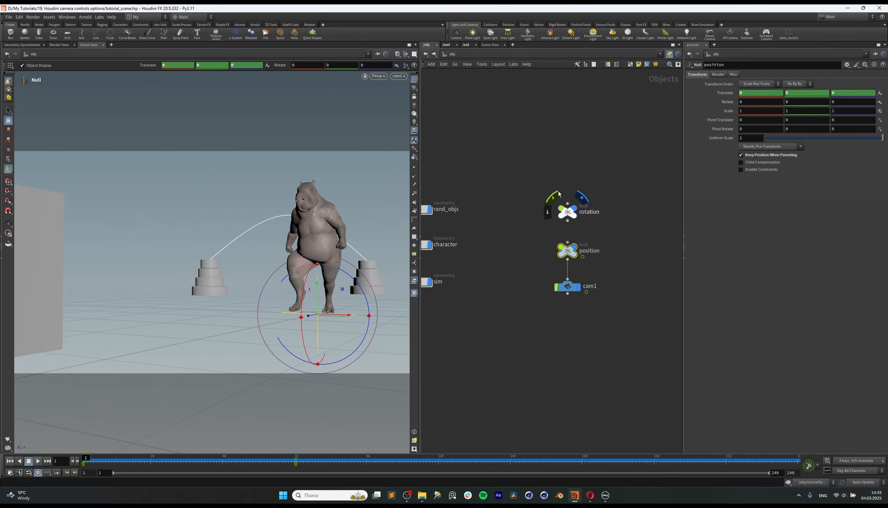
click(561, 212)
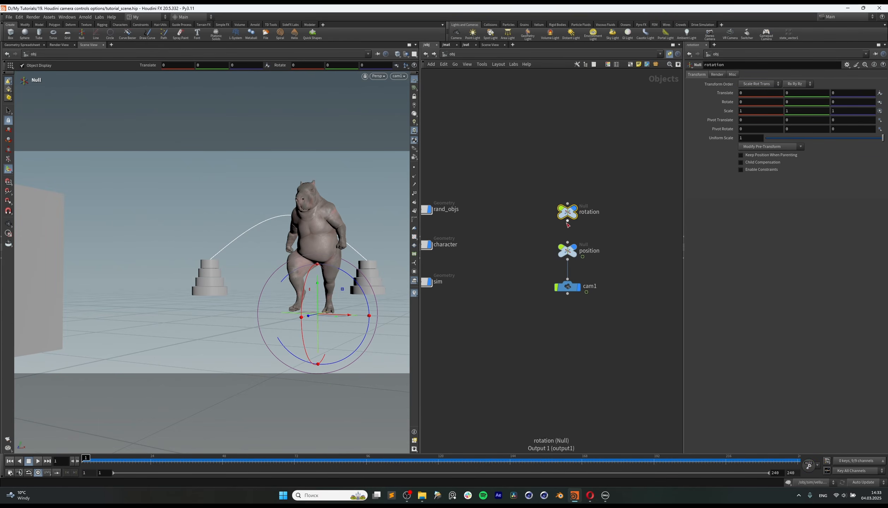
drag(567, 222, 567, 241)
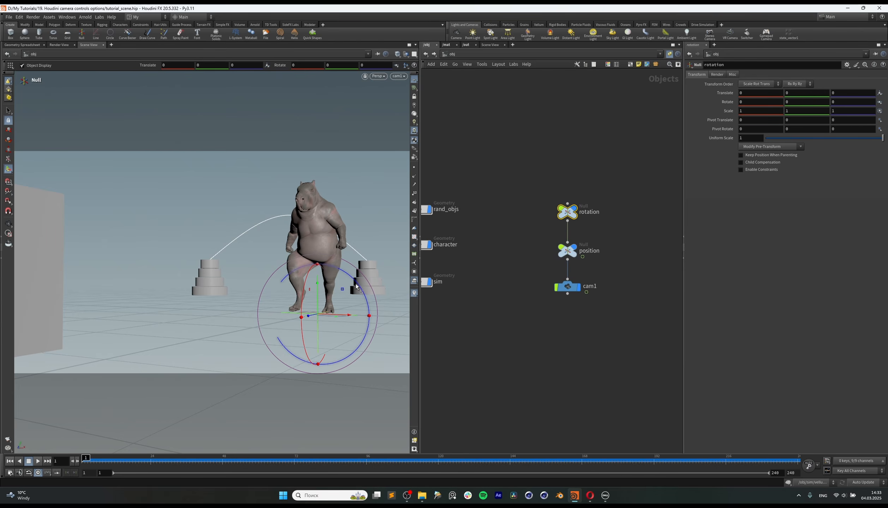
alt+click(729, 103)
Step: At frame 72, turn the rotation null around its Y axis and keyframe its Rotate values
click(567, 251)
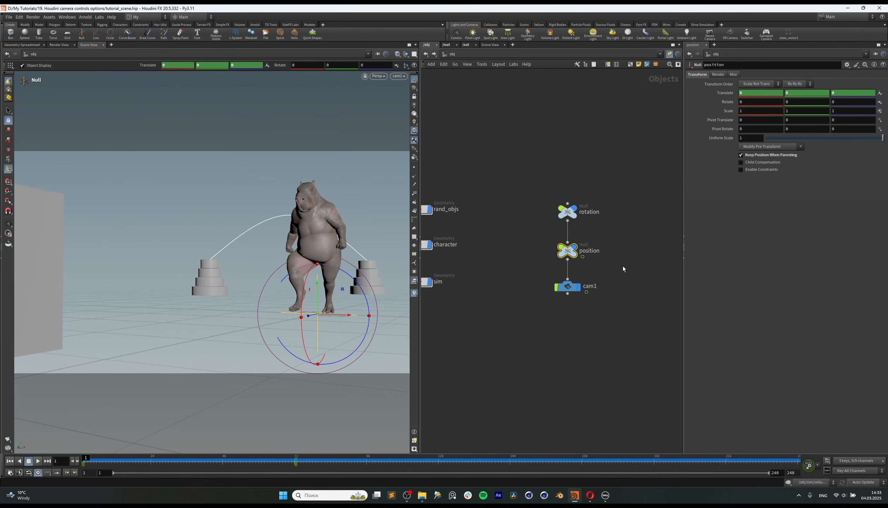
click(295, 460)
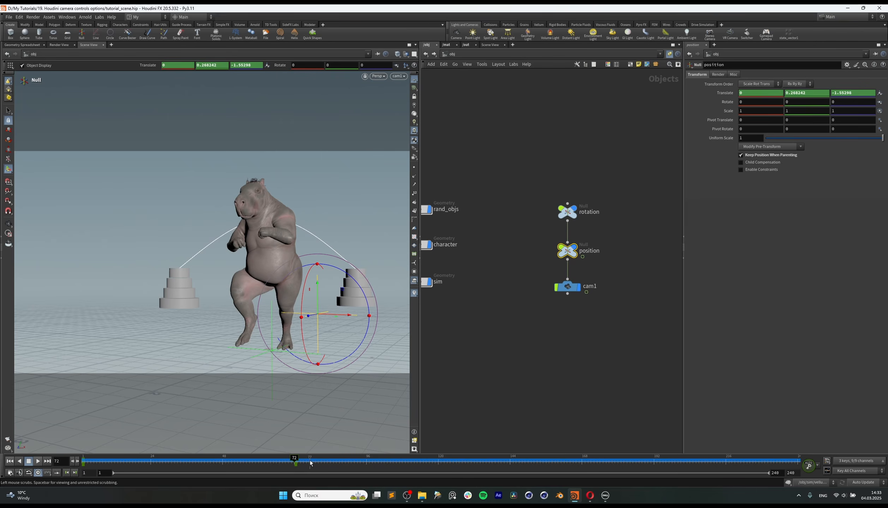
key(Up)
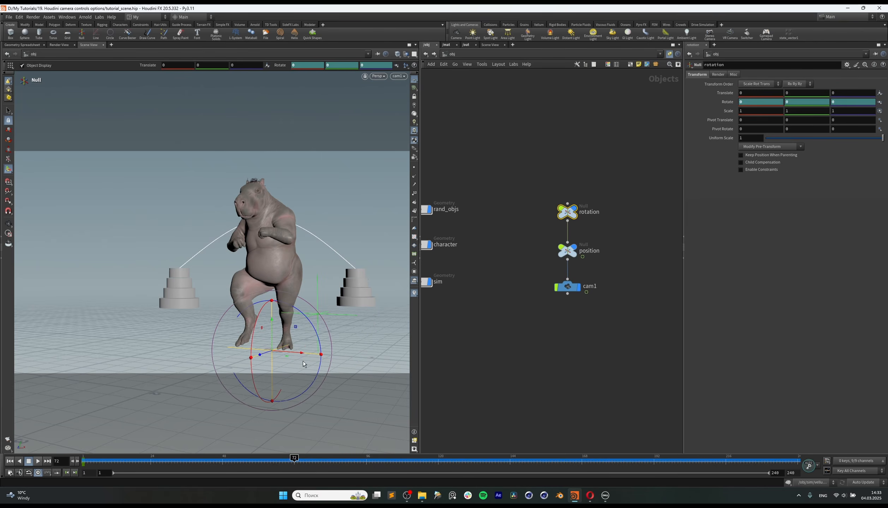
middle_drag(818, 102, 887, 97)
Step: Move the position null's frame 72 key to about X 0.17 and Z -1.93 and scrub back to review the motion
key(Down)
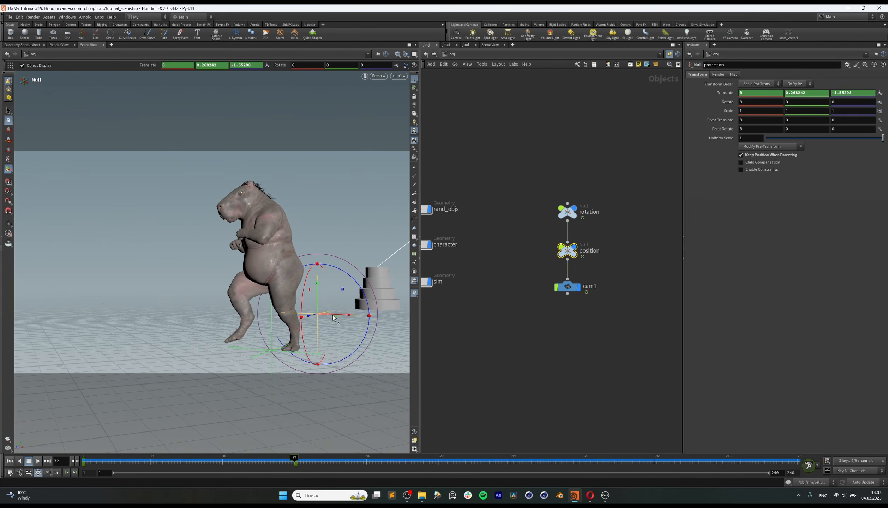
drag(309, 320, 359, 320)
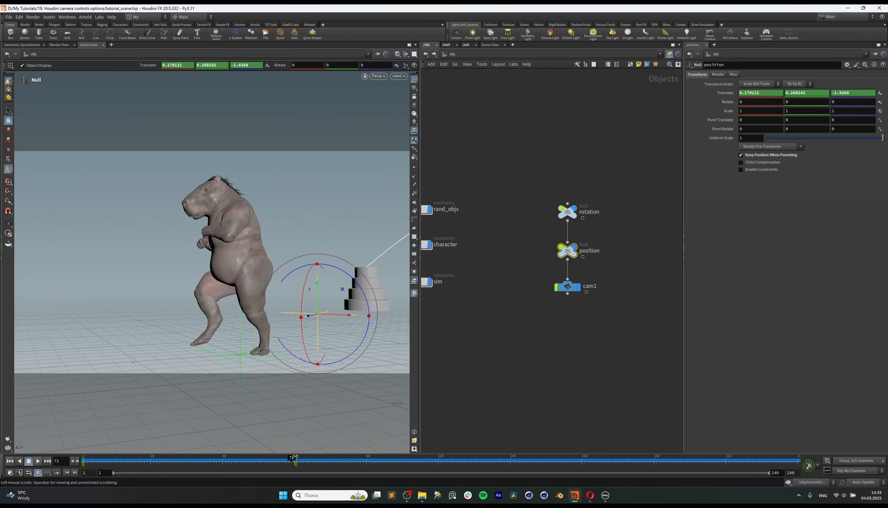
drag(293, 460, 284, 459)
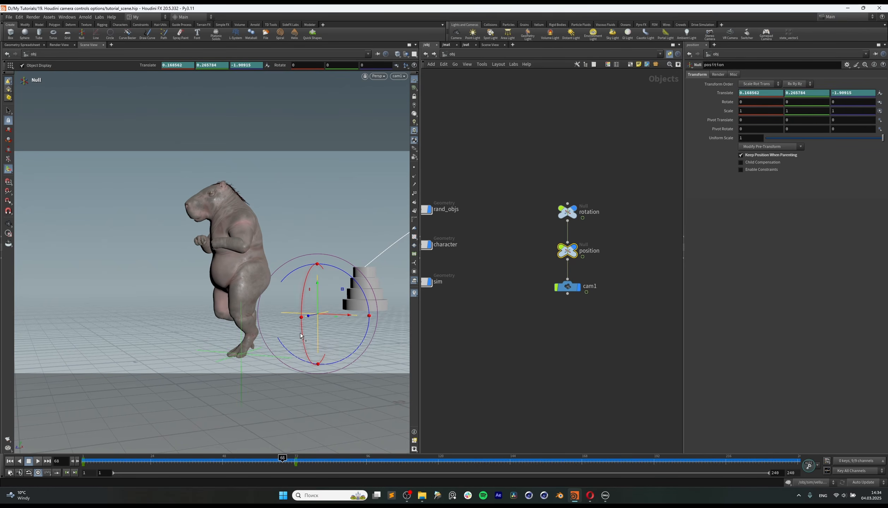
Step: Open a second Scene View in the network pane, look through cam1, and switch to a free view of the character and nulls
click(513, 44)
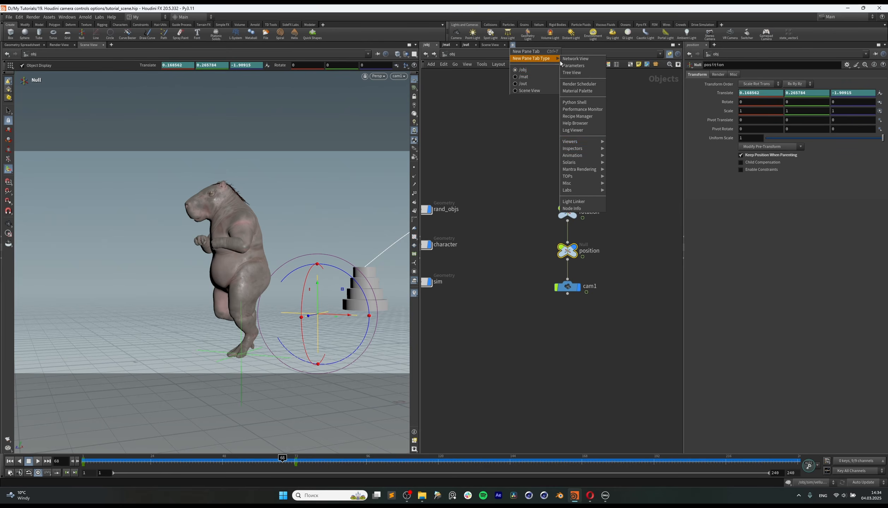
click(619, 142)
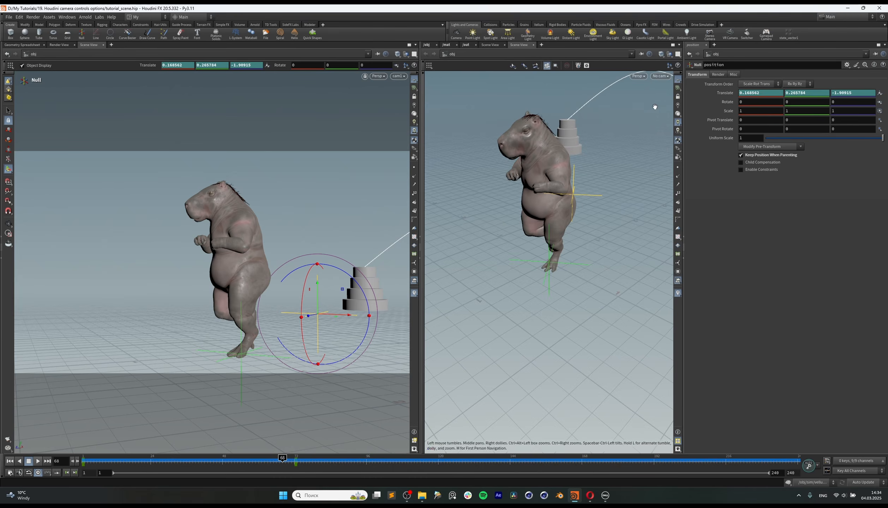
click(660, 76)
click(664, 109)
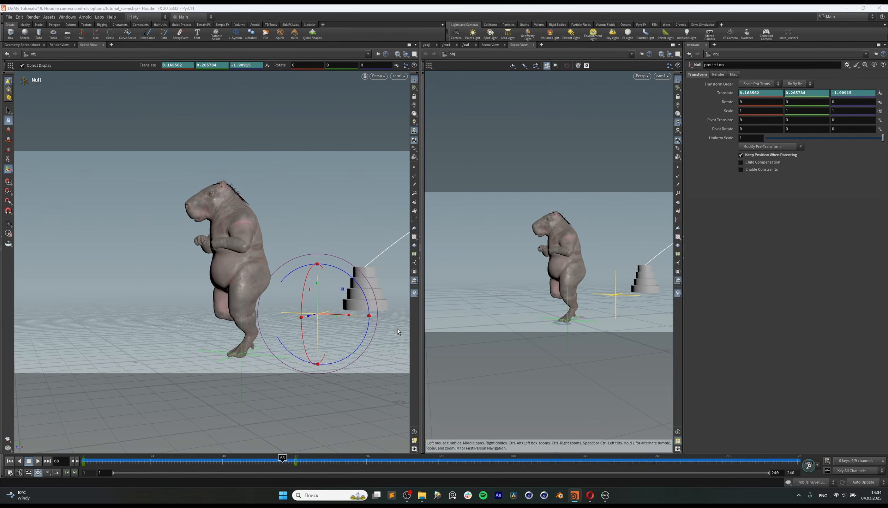
mouse_move(564, 261)
mouse_down()
mouse_move(544, 288)
mouse_move(561, 266)
mouse_up()
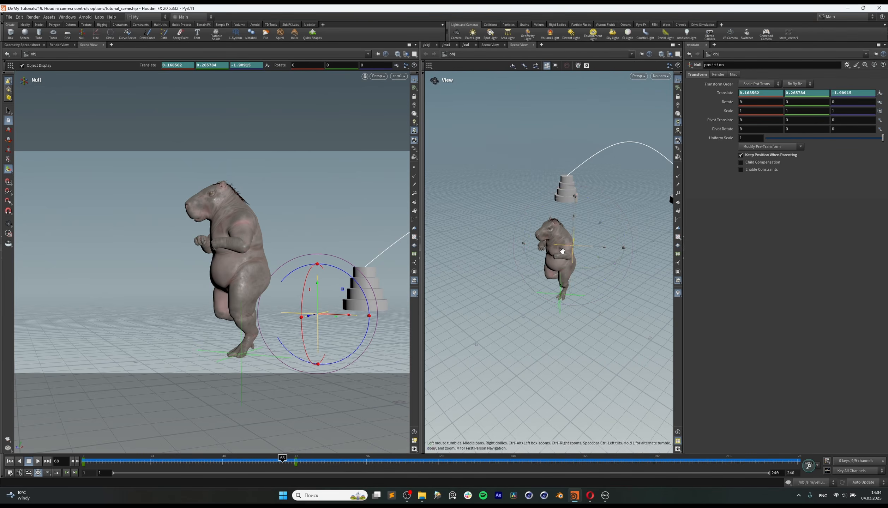
alt+drag(619, 240, 544, 255)
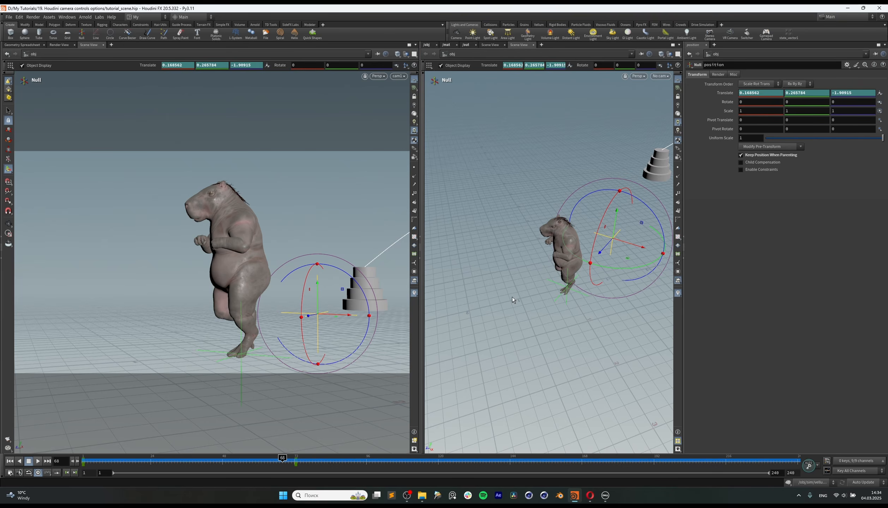
Step: Move the position null in the second viewport to about X 0.48 and Z -1.84, and return to the node network
alt+drag(614, 251, 630, 262)
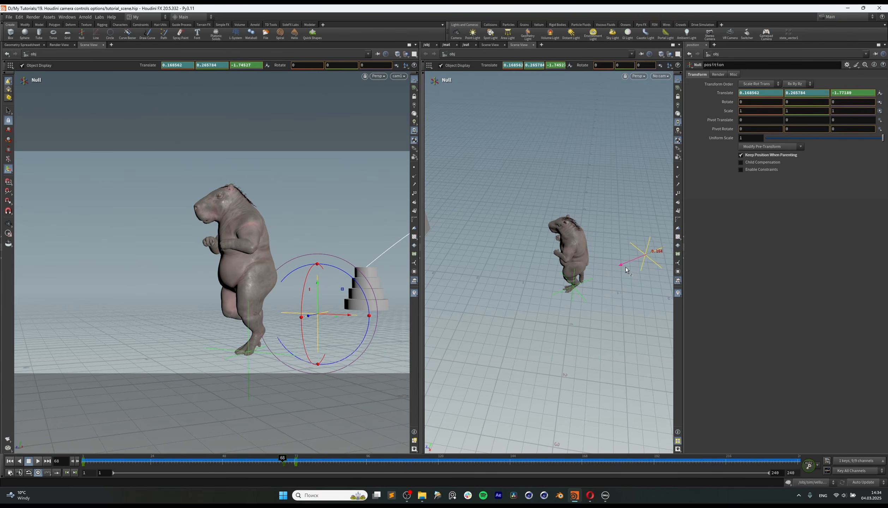
alt+middle_drag(630, 263, 548, 265)
alt+drag(548, 266, 604, 286)
click(426, 46)
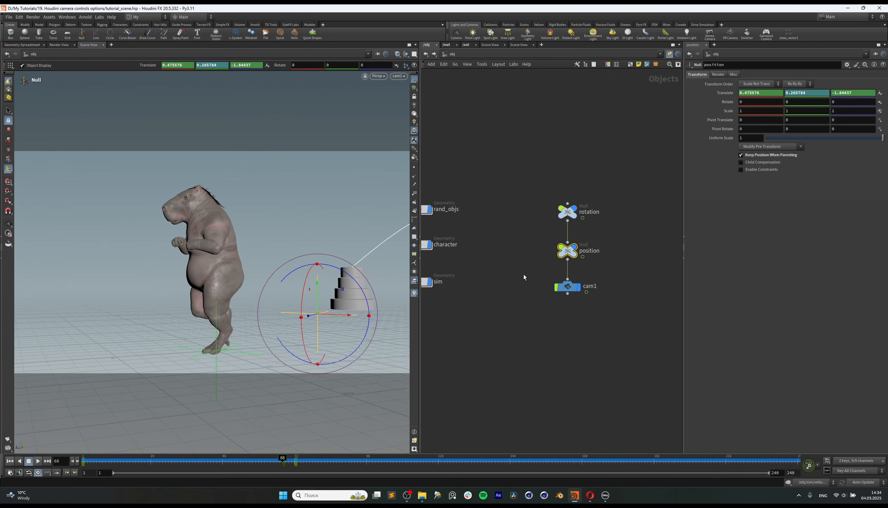
Step: Rewind to frame 1 and play the animation through cam1 to review the adjusted camera move
shift+drag(268, 469, 81, 463)
click(36, 464)
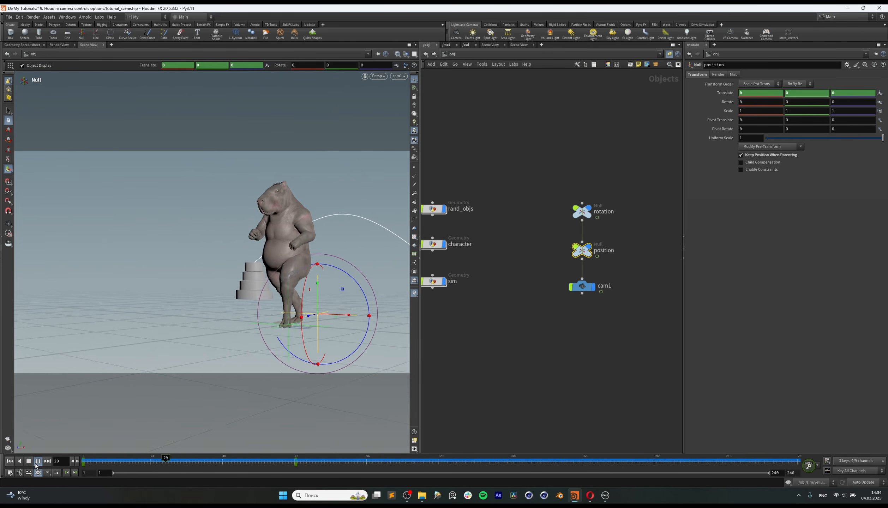
click(36, 464)
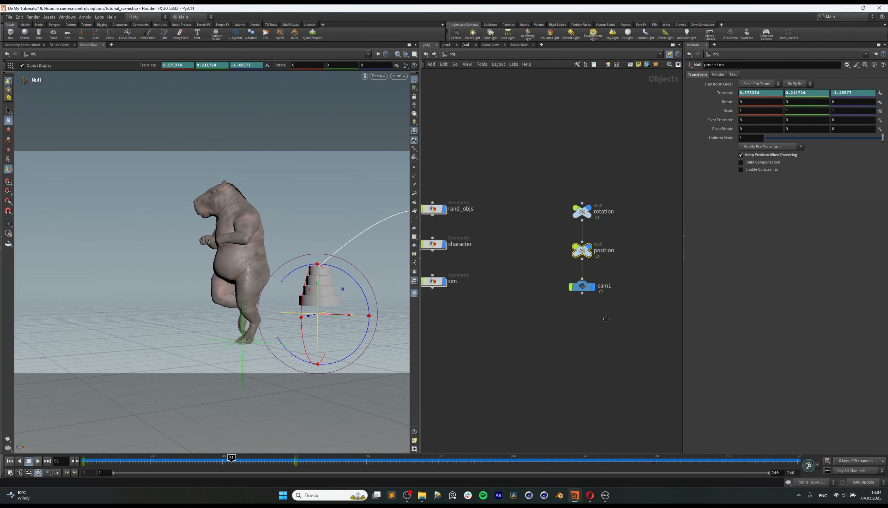
middle_drag(606, 319, 513, 321)
click(39, 463)
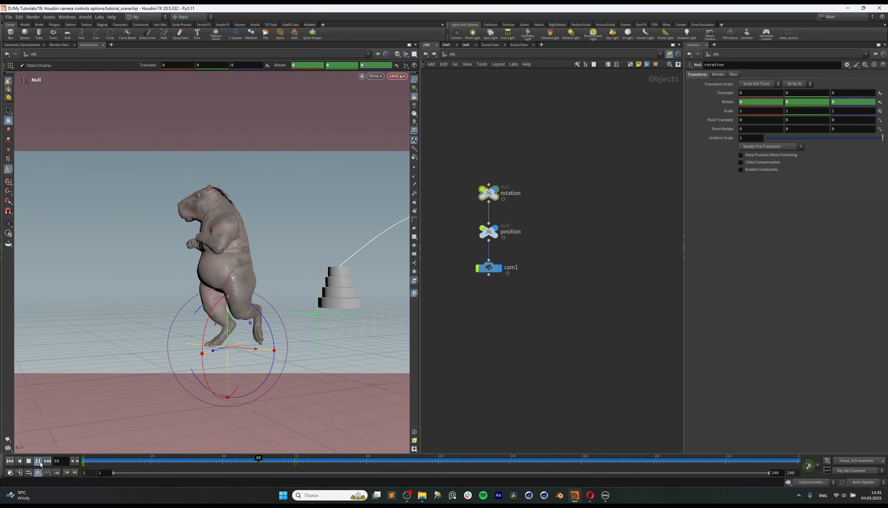
click(38, 462)
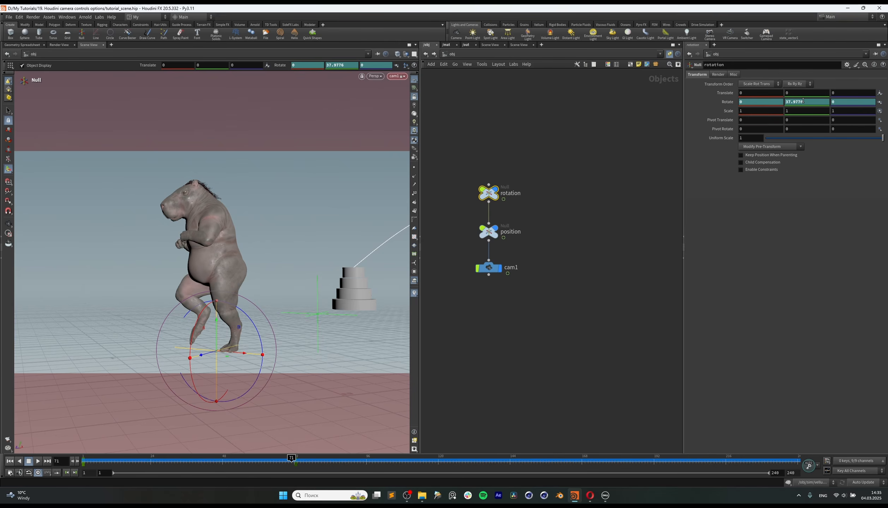
Step: Set the rotation null's Rotate Y to 54 at frame 72
middle_drag(803, 101, 858, 87)
key(ctrl+z)
click(294, 459)
middle_drag(801, 101, 845, 88)
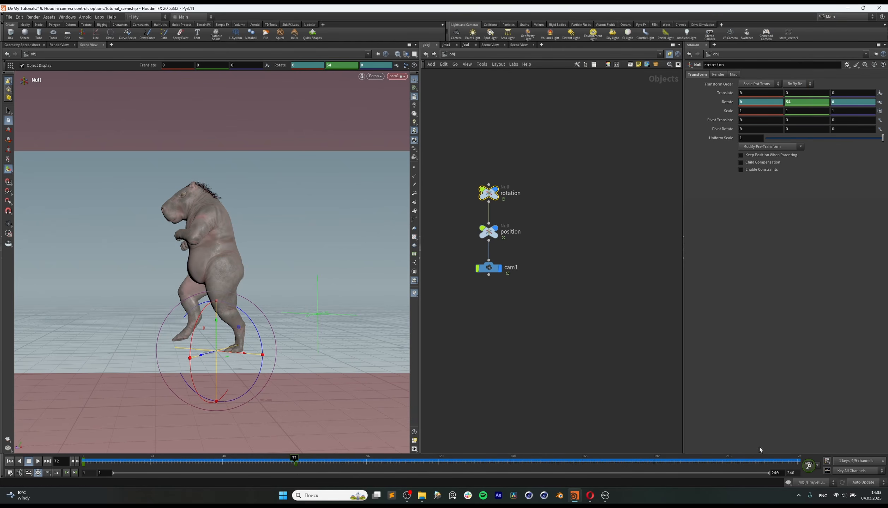
Step: In the Animation Editor, change all keys of the rotation and position nulls to linear() interpolation and close the editor
click(827, 471)
drag(827, 300, 826, 157)
drag(463, 176, 500, 242)
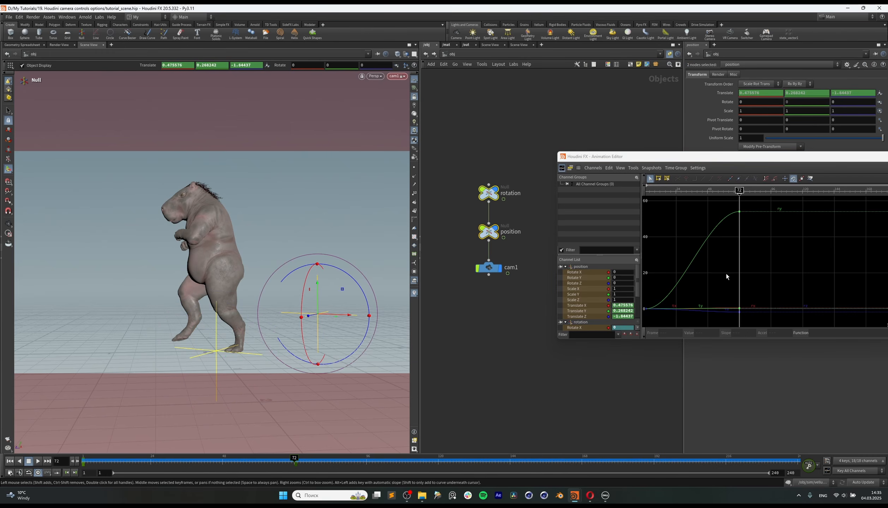
key(ctrl+a)
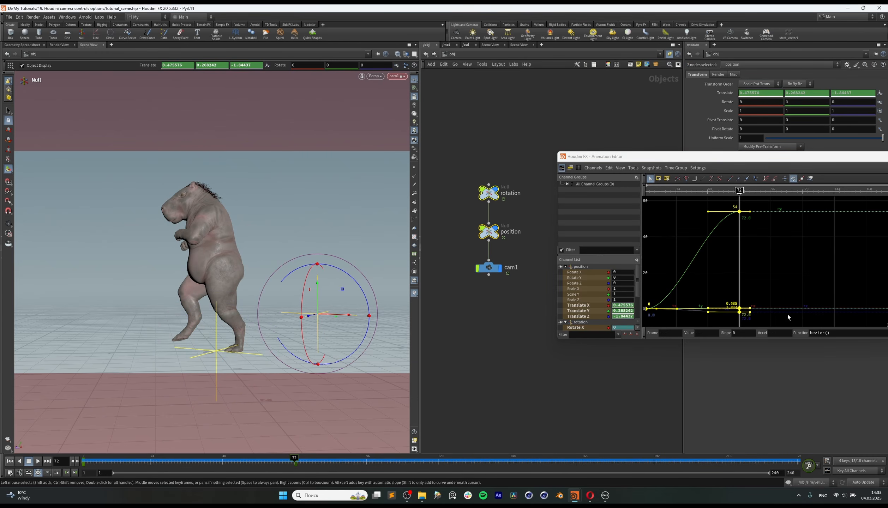
drag(784, 163, 658, 121)
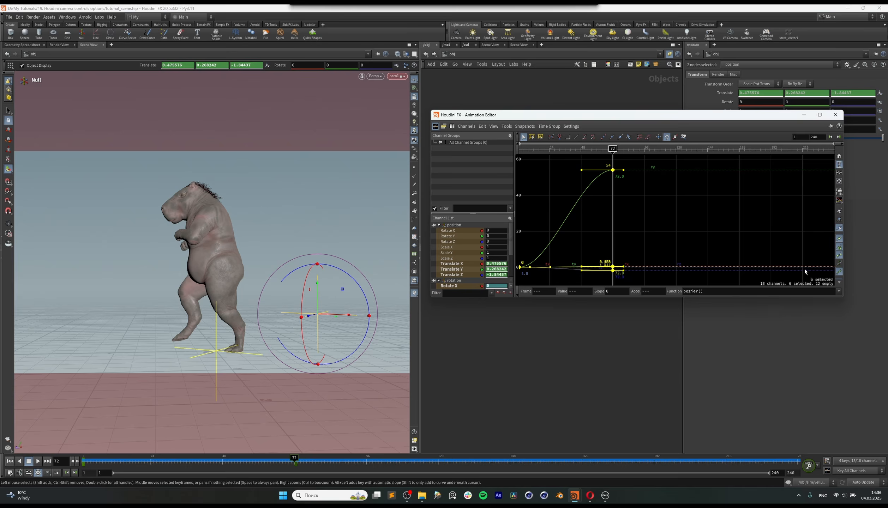
click(840, 292)
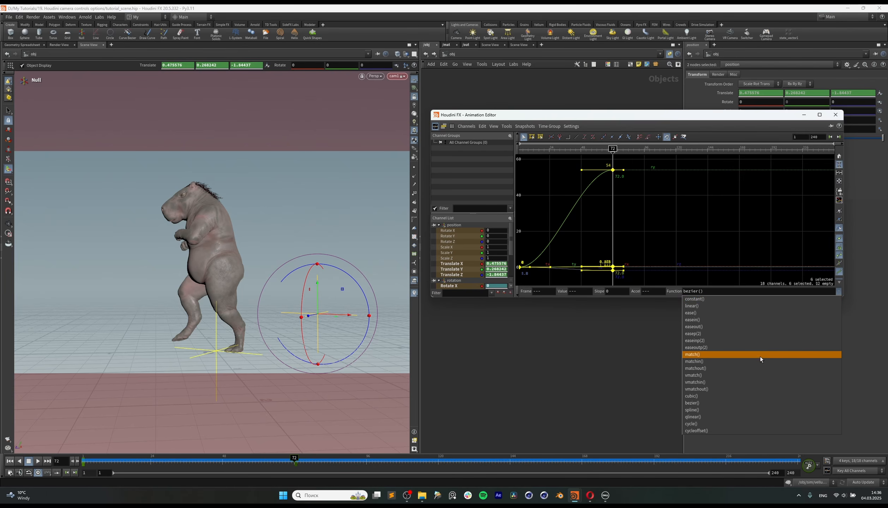
click(756, 307)
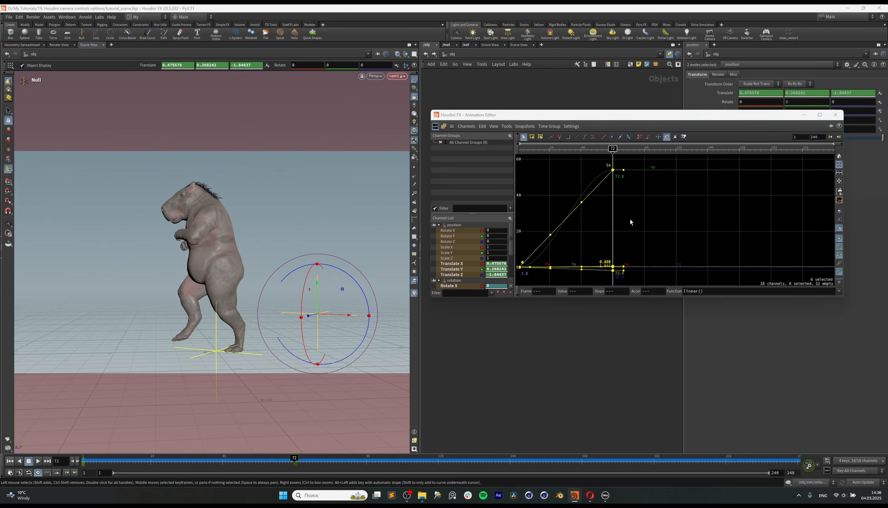
click(835, 115)
Step: Play and scrub the opening frames through cam1 to examine the linear camera motion
click(39, 462)
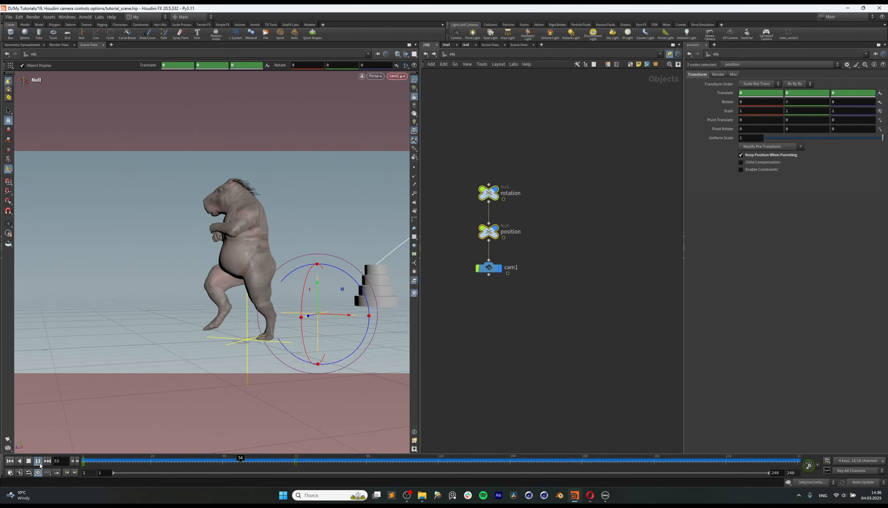
click(39, 463)
click(39, 463)
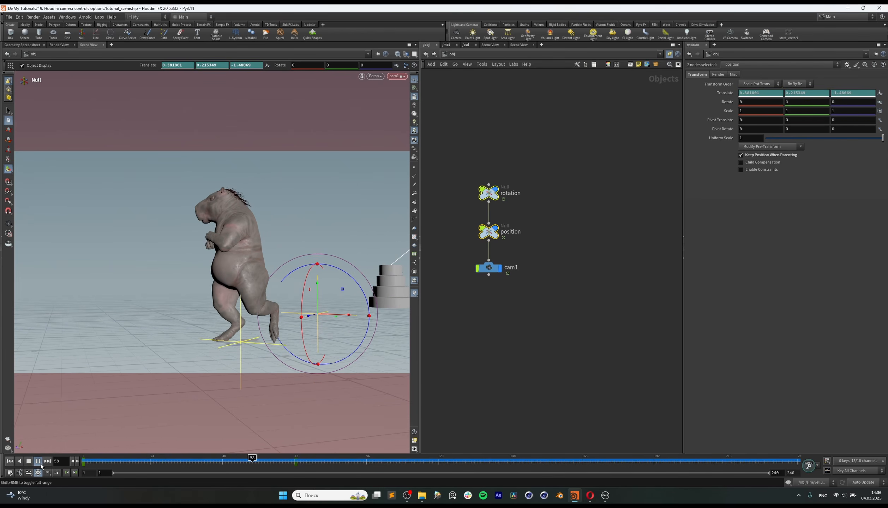
click(41, 464)
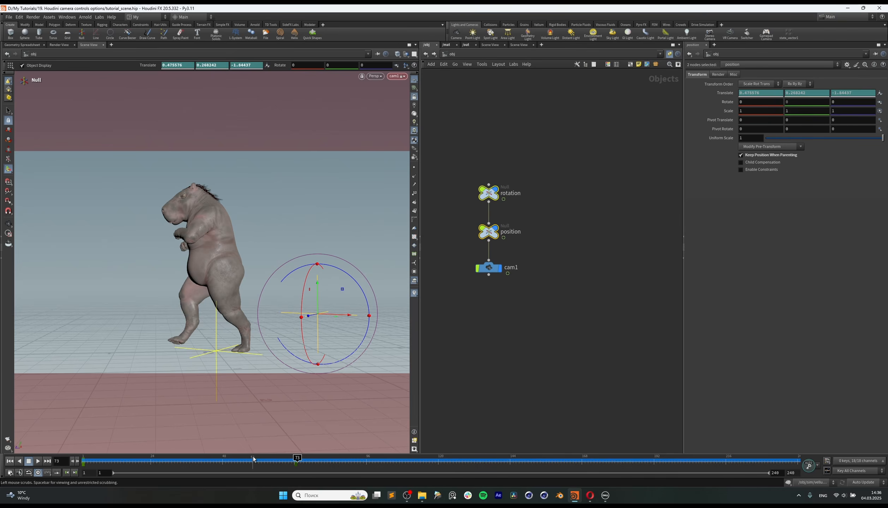
drag(254, 460, 50, 476)
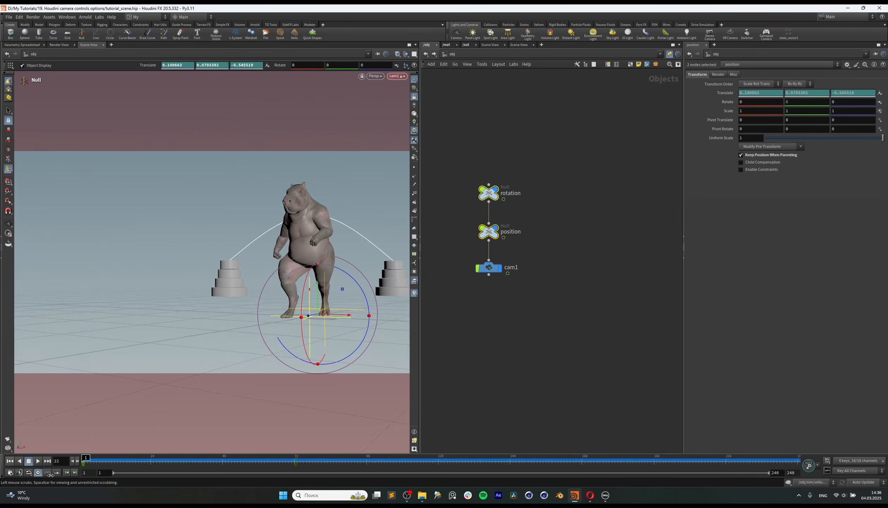
click(37, 462)
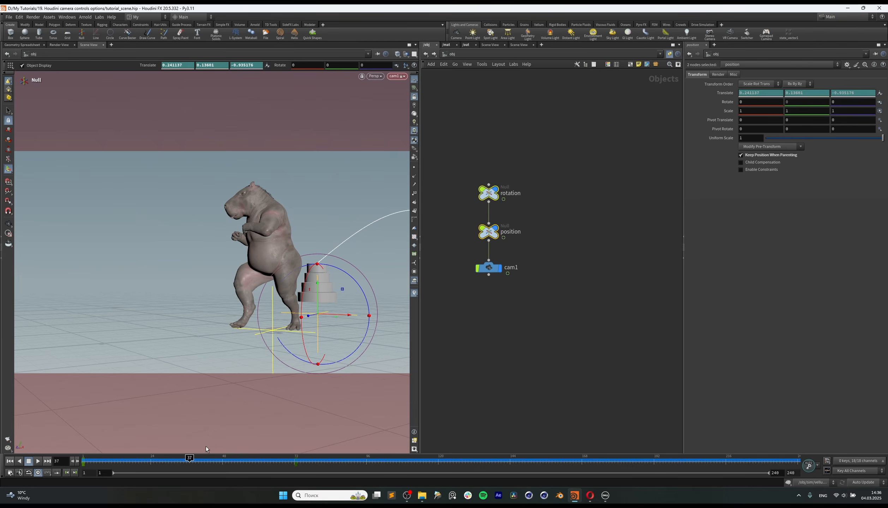
drag(189, 461, 83, 461)
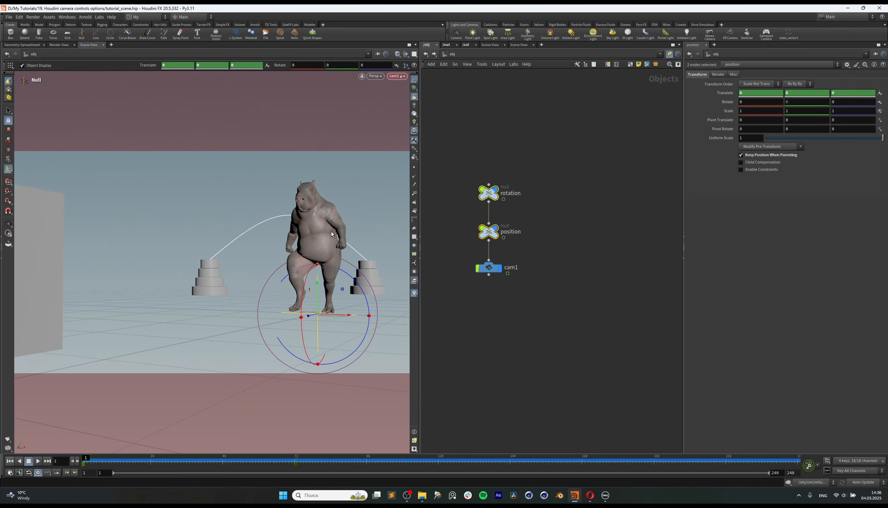
drag(103, 459, 58, 460)
drag(211, 462, 70, 463)
drag(157, 460, 77, 464)
Step: At frame 72, duplicate cam1 without its link to the position null and look through the copy
middle_drag(532, 294, 543, 280)
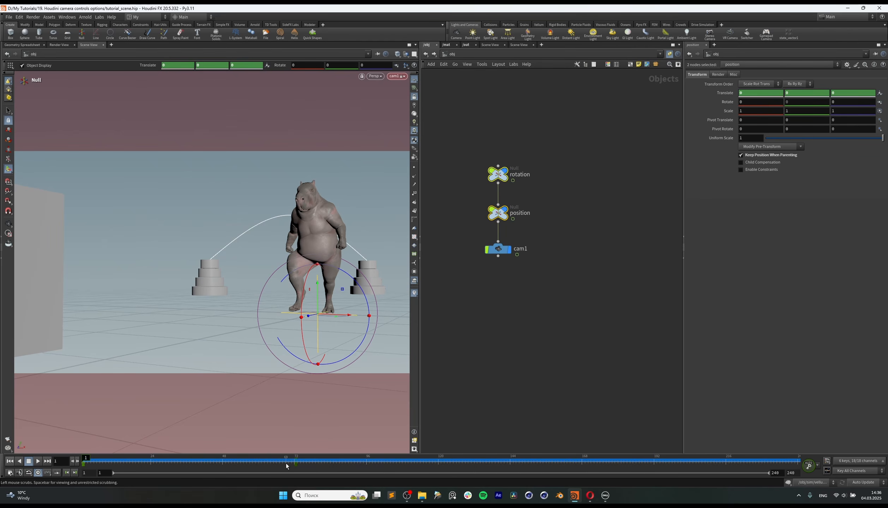
drag(288, 463, 294, 463)
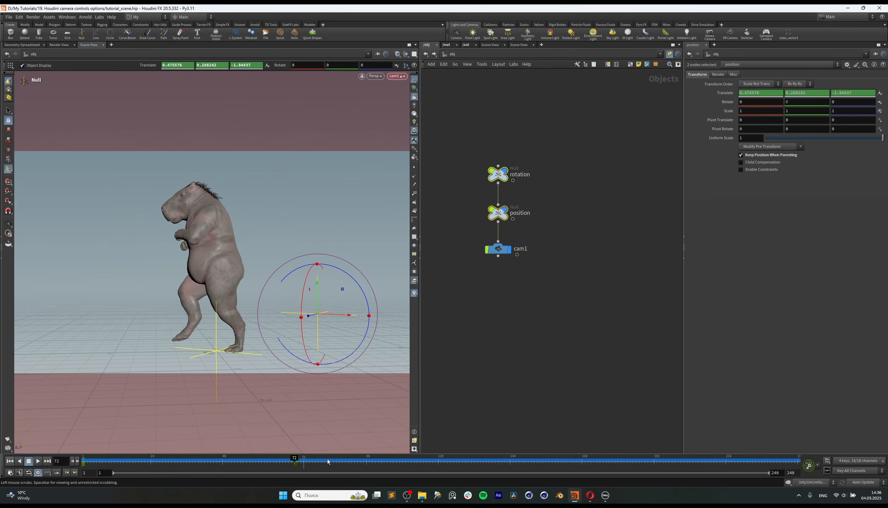
click(531, 261)
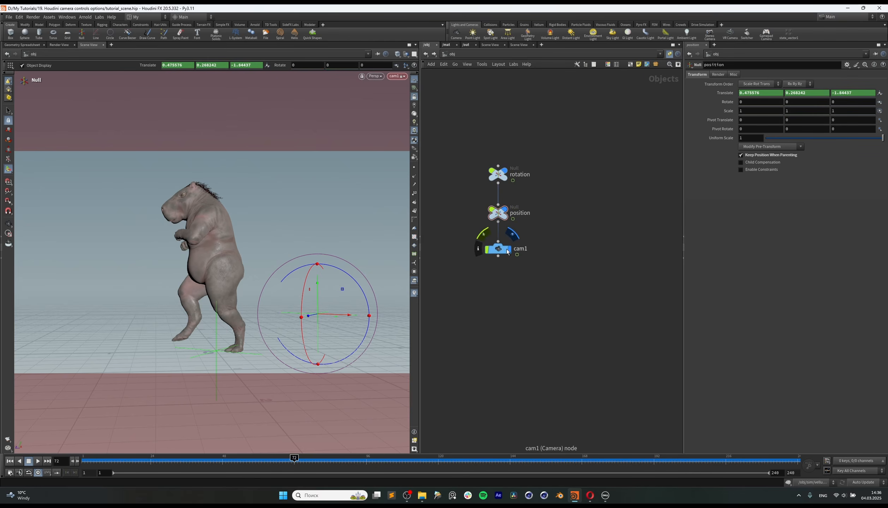
drag(502, 252, 556, 225)
click(552, 254)
key(y)
drag(600, 256, 605, 256)
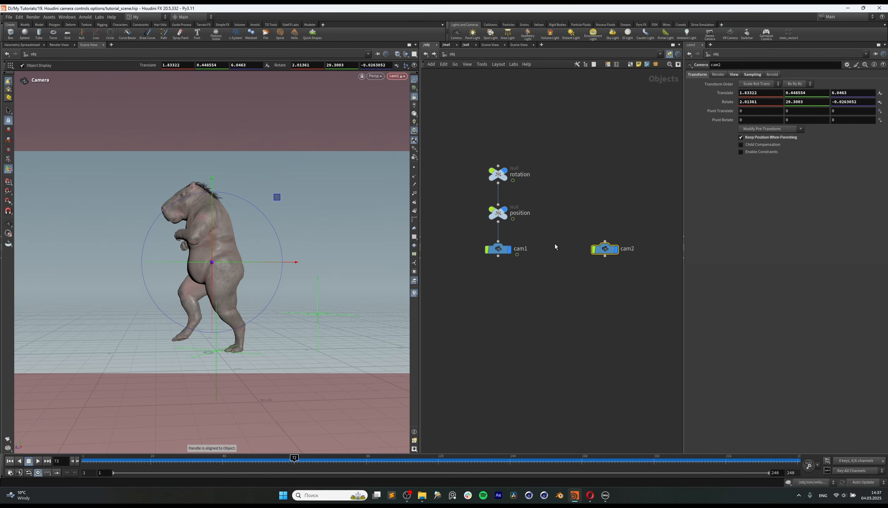
click(402, 78)
click(411, 117)
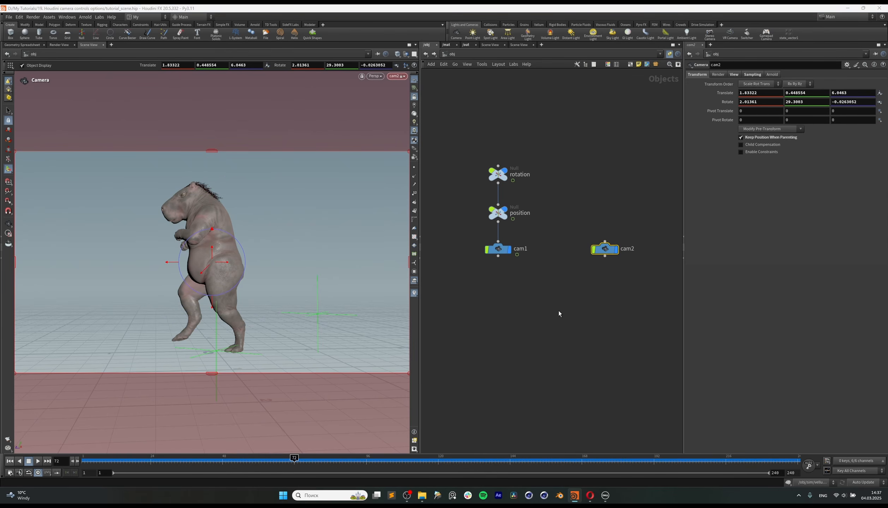
Step: Add a Switcher node below the cameras and connect cam1 and cam2 to its input
click(577, 288)
key(Tab)
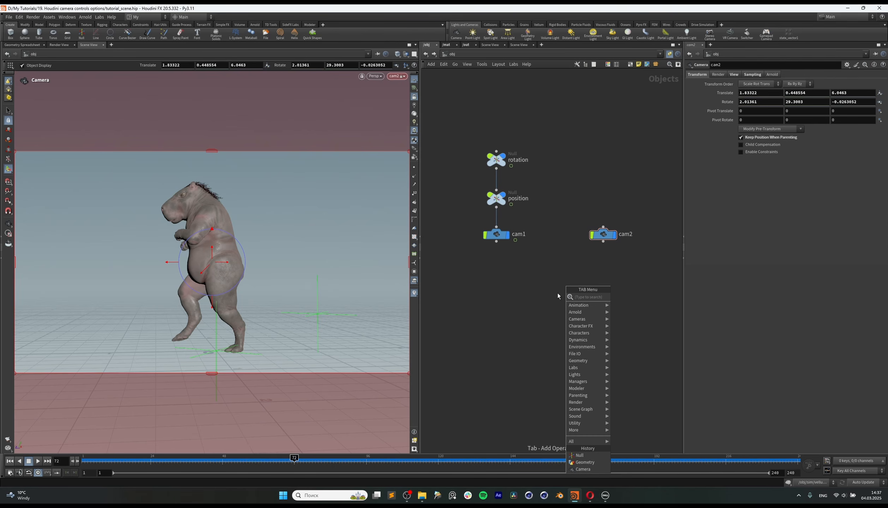
text(sw)
click(624, 297)
click(550, 305)
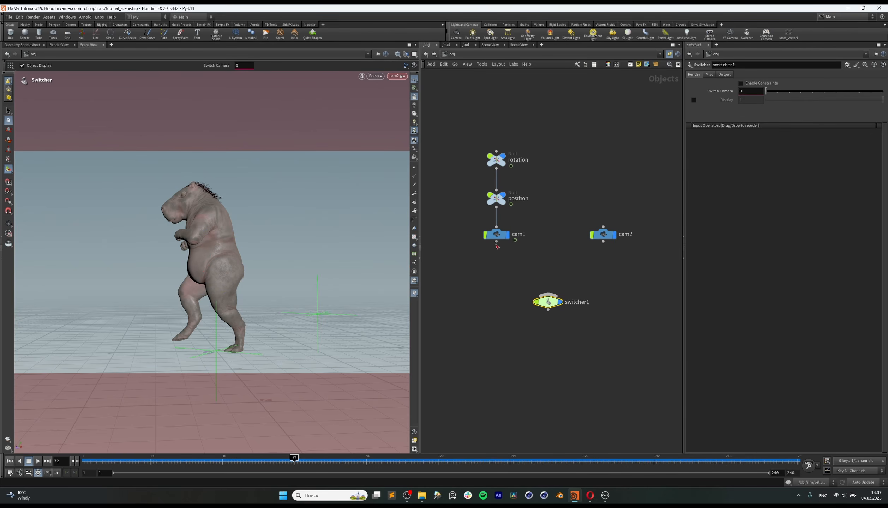
drag(497, 242, 548, 295)
drag(603, 242, 581, 331)
click(549, 295)
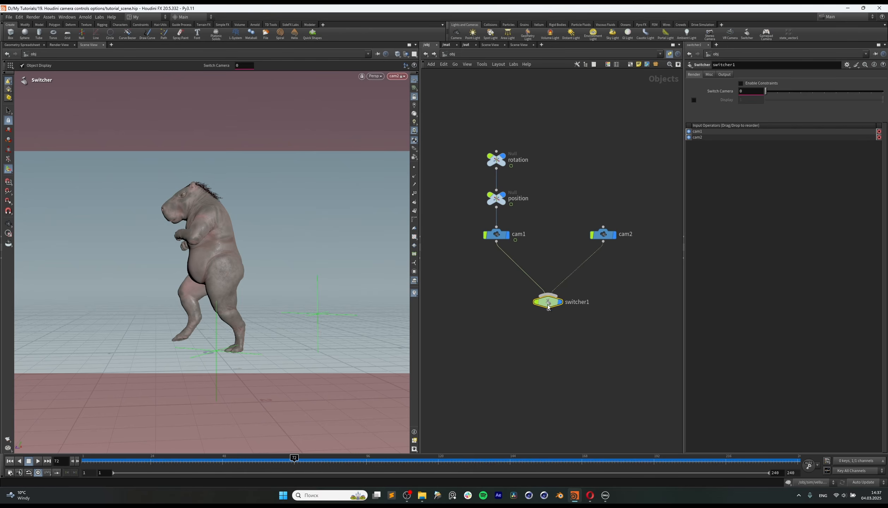
drag(545, 301, 544, 305)
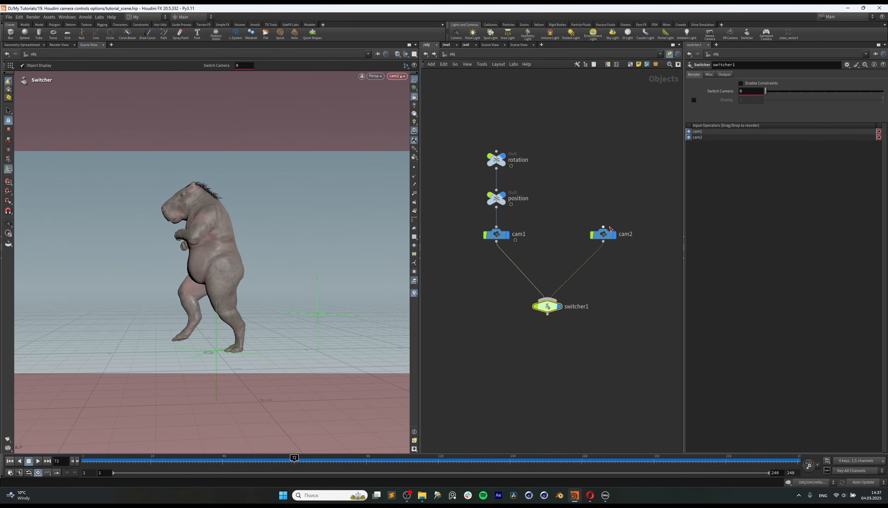
drag(603, 235, 595, 235)
Step: Duplicate cam2 below the switcher, connect the switcher's output to the copy, and look through the new camera
middle_drag(533, 385, 538, 364)
click(538, 363)
key(Tab)
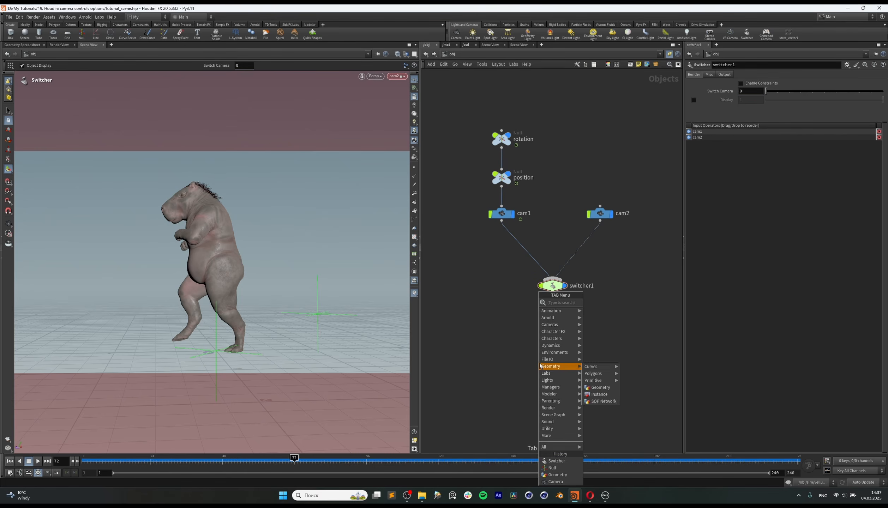
click(516, 299)
alt+drag(599, 213, 575, 323)
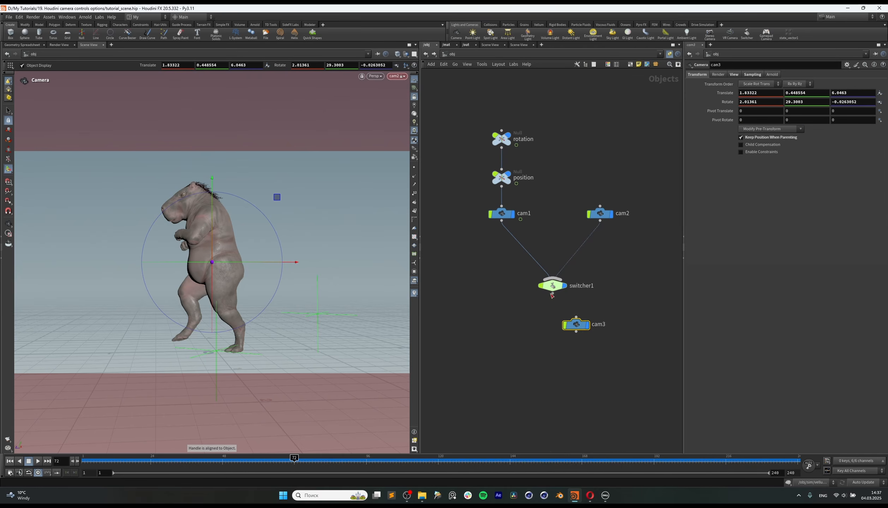
drag(553, 294, 577, 317)
drag(576, 326, 552, 338)
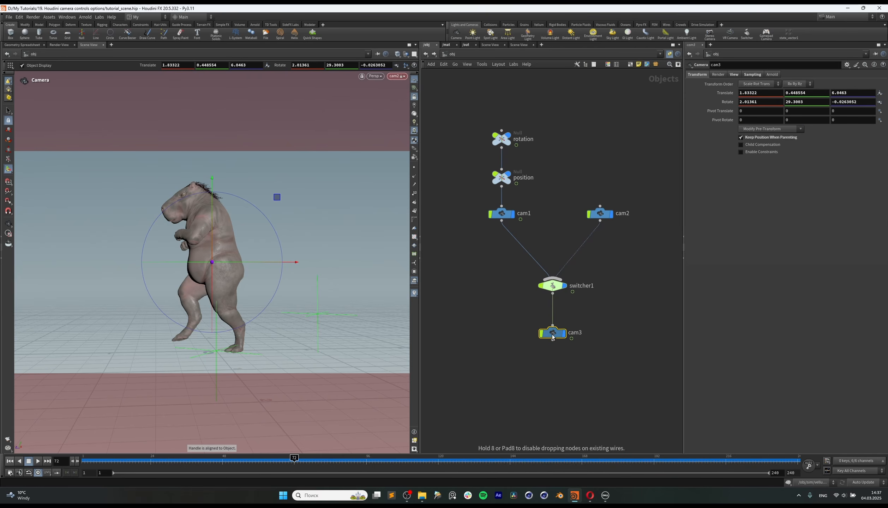
click(397, 77)
click(404, 122)
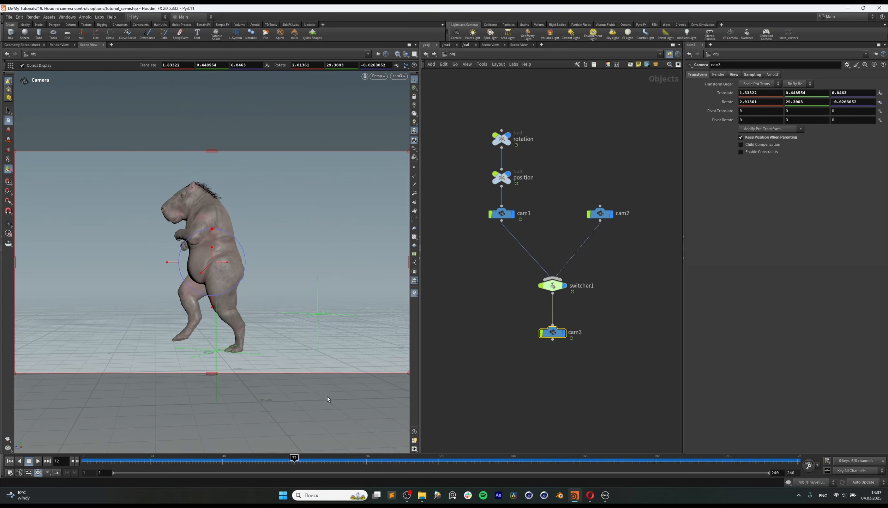
Step: Look through cam2 and reframe it to a closer front view of the character, at about Translate -2.08, 1.36, 3.96
click(600, 213)
click(399, 77)
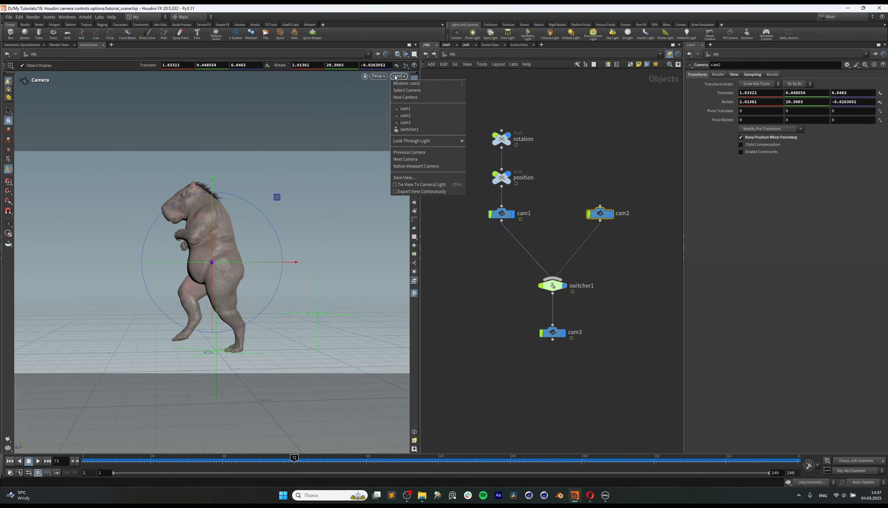
click(406, 115)
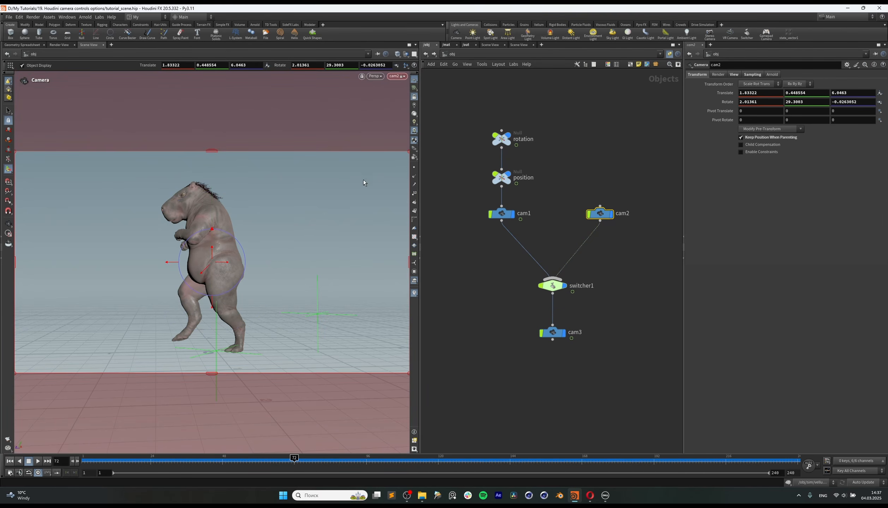
alt+drag(216, 228, 275, 236)
alt+middle_drag(240, 223, 281, 216)
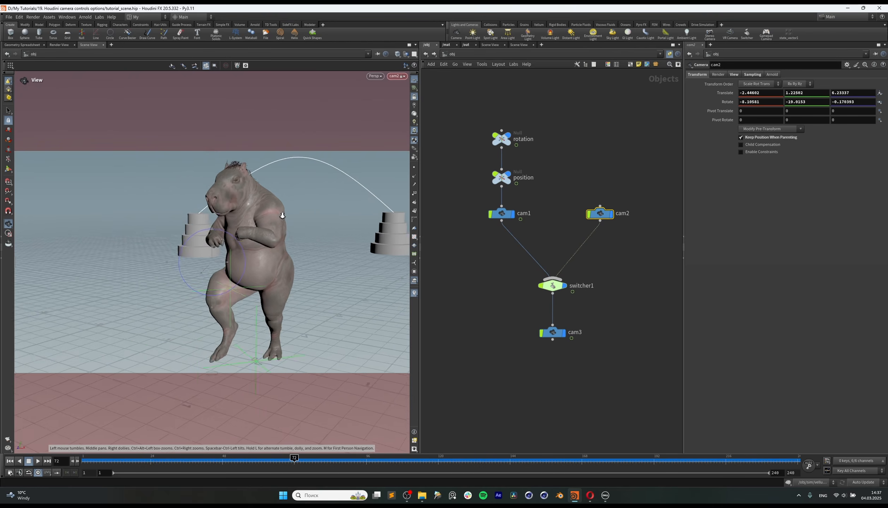
alt+right_drag(282, 216, 236, 232)
alt+drag(236, 232, 257, 225)
alt+right_drag(325, 204, 292, 215)
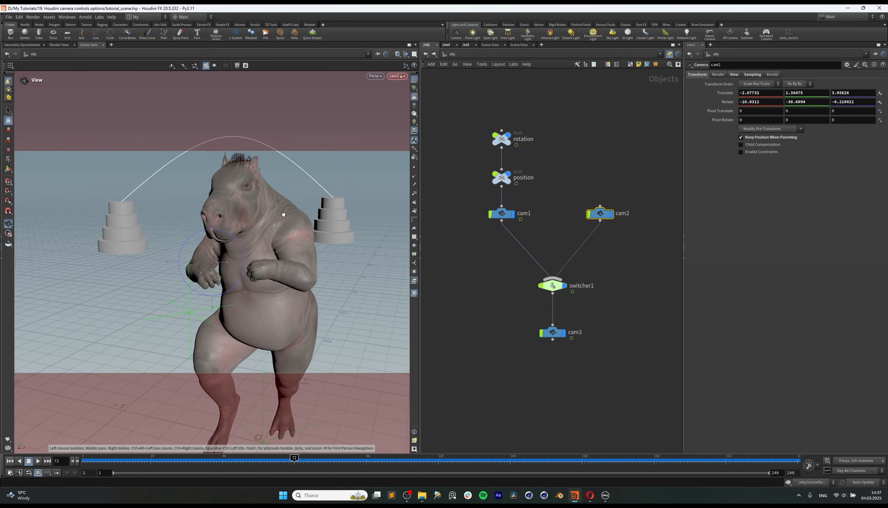
Step: Reframe cam2 to a closer, higher shot of the character, at about Translate -1.54, 1.55, 3.39
mouse_move(292, 216)
alt+mouse_down()
mouse_move(274, 206)
mouse_move(277, 220)
alt+mouse_up()
alt+right_drag(264, 213, 255, 217)
alt+middle_drag(256, 216, 223, 223)
right_drag(221, 233, 247, 230)
mouse_move(226, 228)
middle_down()
mouse_move(243, 231)
mouse_move(237, 221)
middle_up()
drag(227, 221, 261, 227)
key(Return)
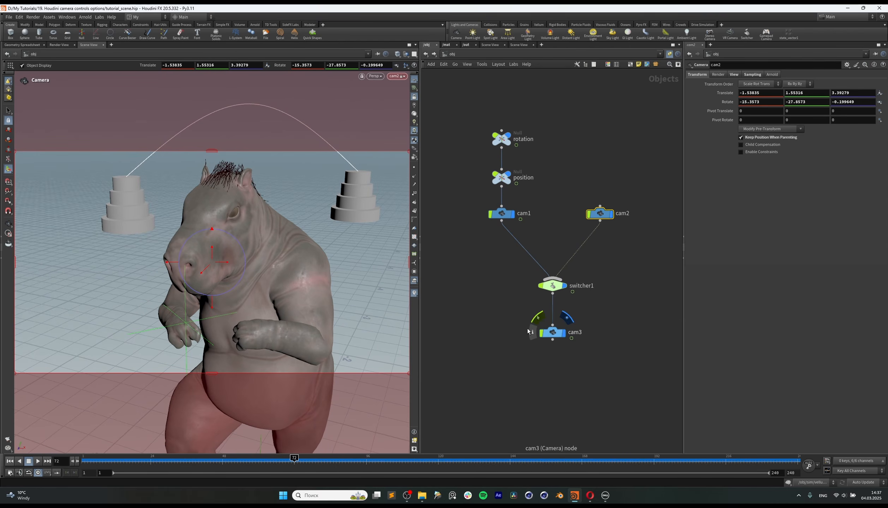
Step: Keyframe switcher1's Switch Camera at 0 on frame 72 and at 1 on frame 73
click(553, 286)
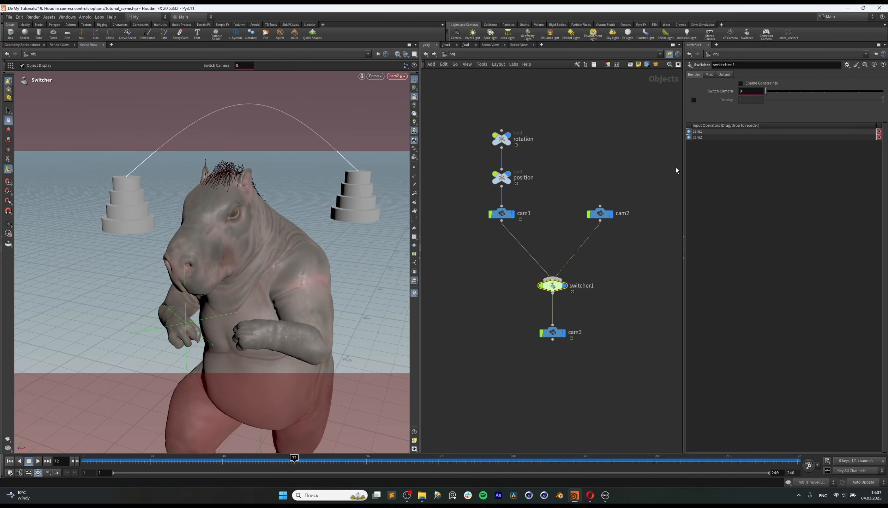
mouse_move(766, 91)
mouse_down()
mouse_move(778, 92)
mouse_move(769, 99)
mouse_up()
alt+click(741, 91)
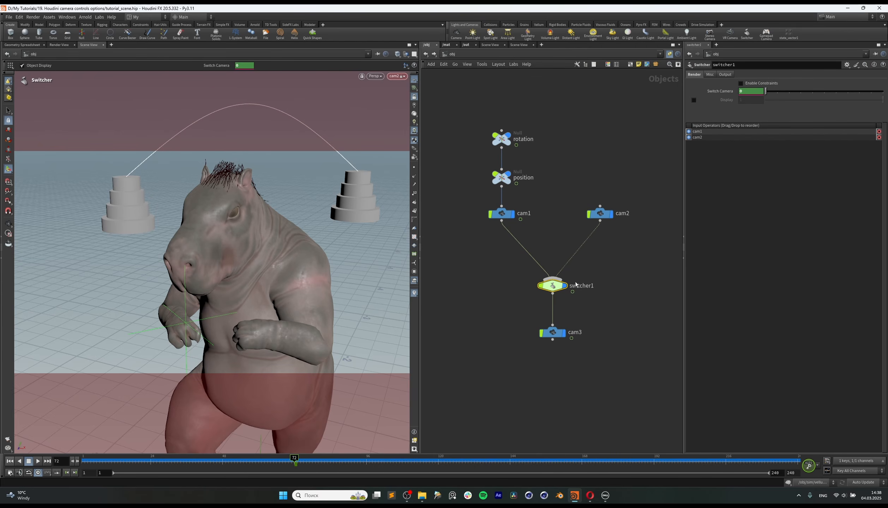
click(297, 460)
click(778, 92)
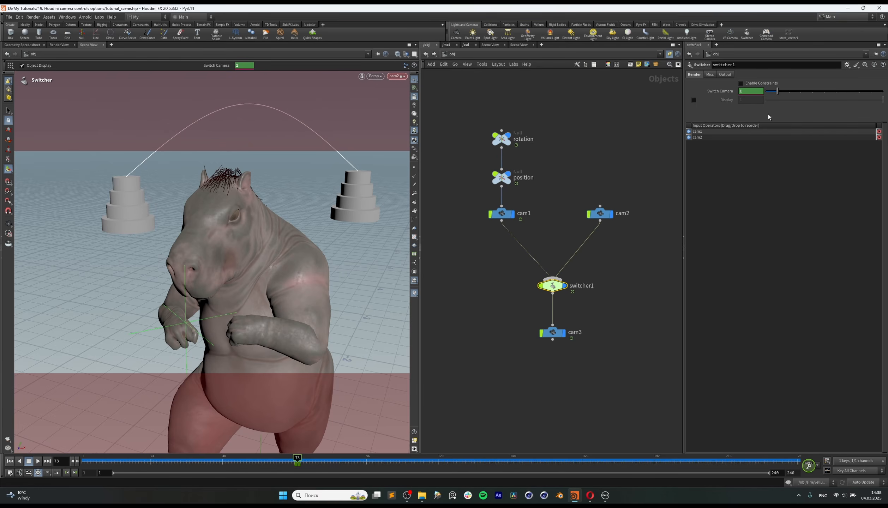
Step: Look through cam3, select the rotation and position nulls with cam1, and scrub the timeline across the camera switch to frame 74
click(286, 461)
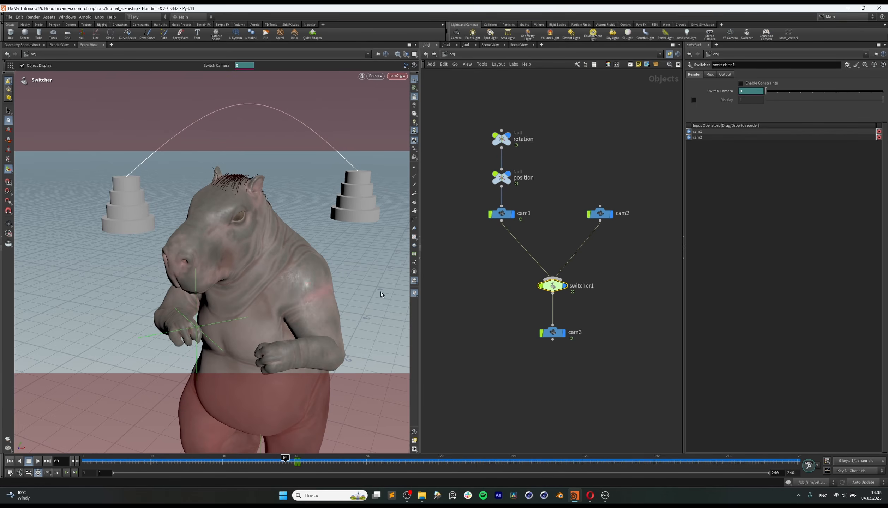
click(398, 77)
click(423, 125)
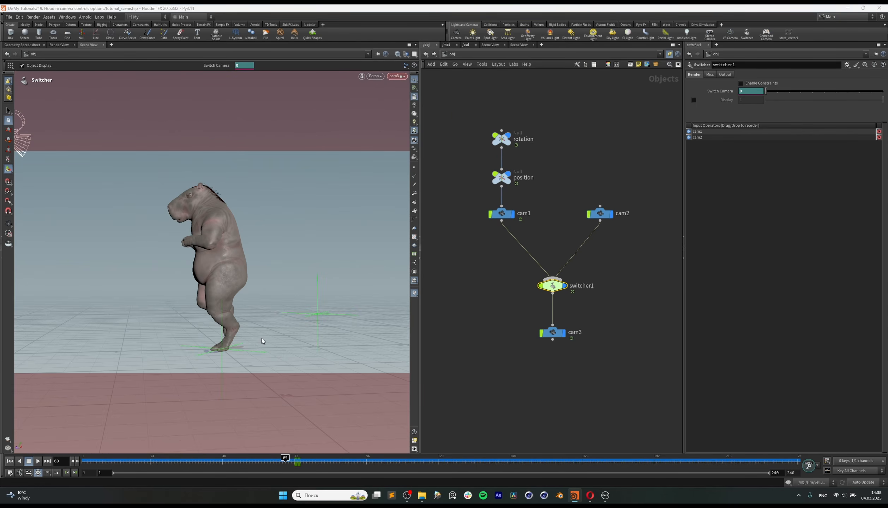
drag(262, 462, 255, 463)
drag(535, 110, 483, 229)
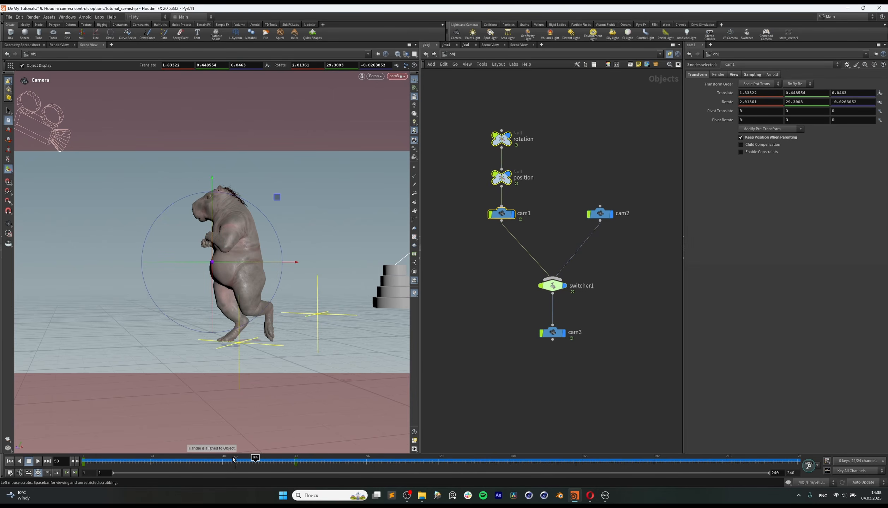
drag(233, 460, 302, 467)
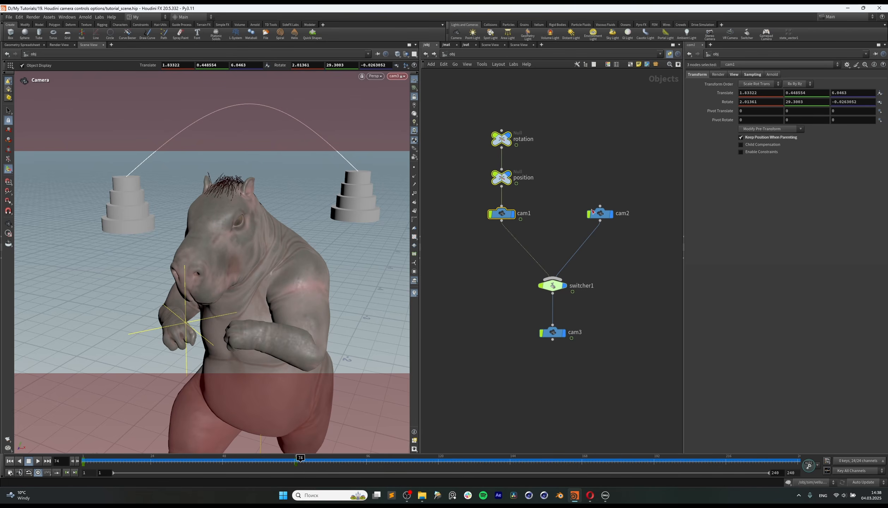
Step: Select cam2 and then cam3, play the animation from frame 1 past the camera switch, and scrub back over the switch
drag(604, 227, 621, 243)
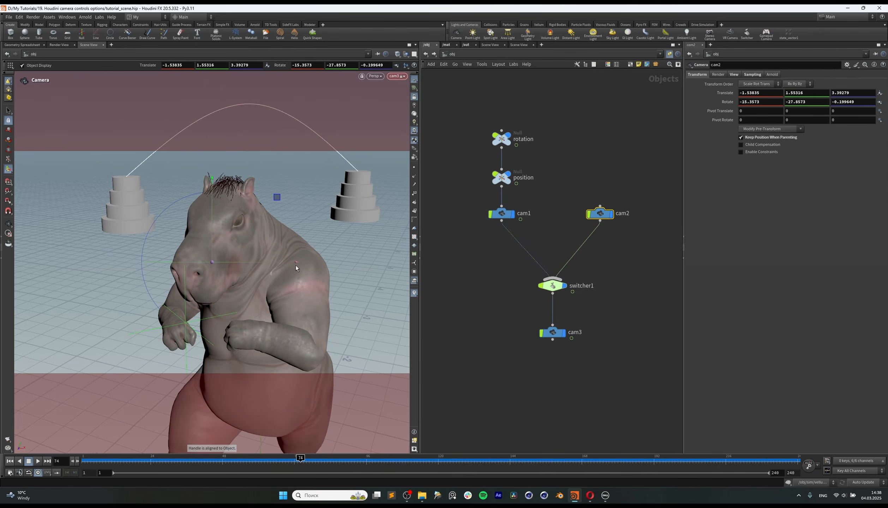
drag(532, 309, 609, 355)
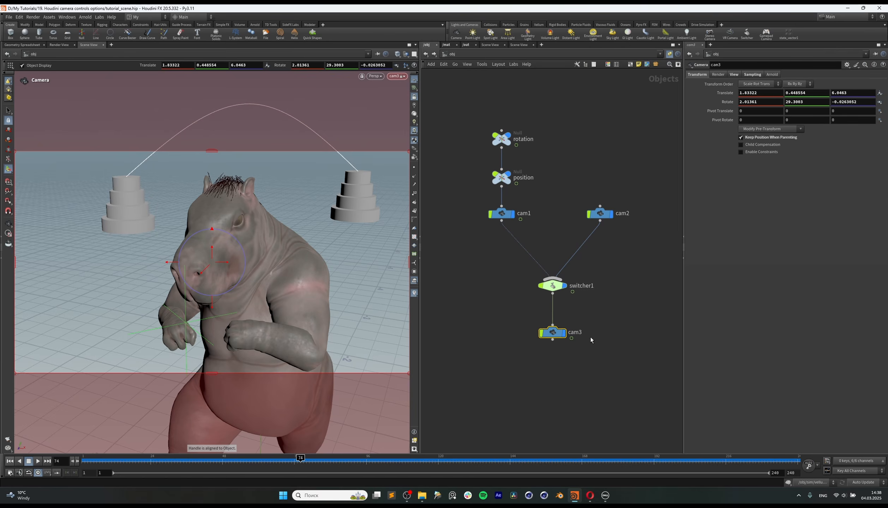
middle_drag(579, 361, 578, 344)
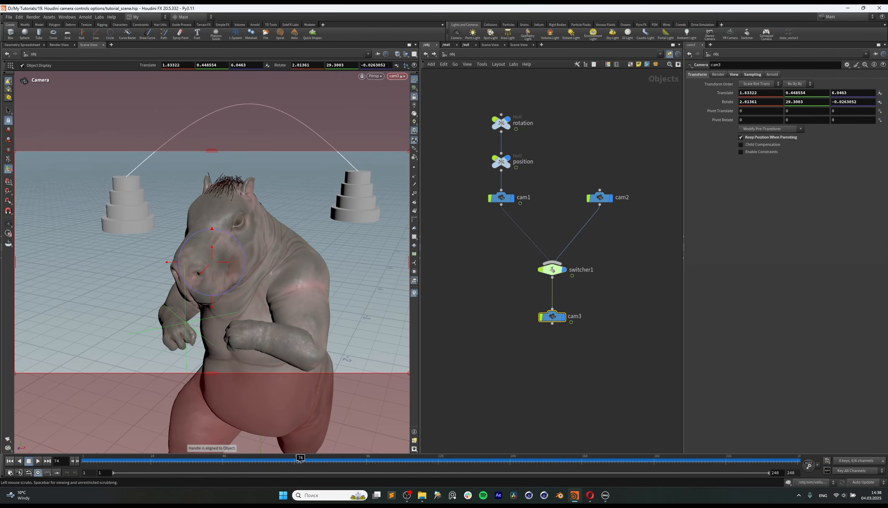
drag(300, 461, 49, 469)
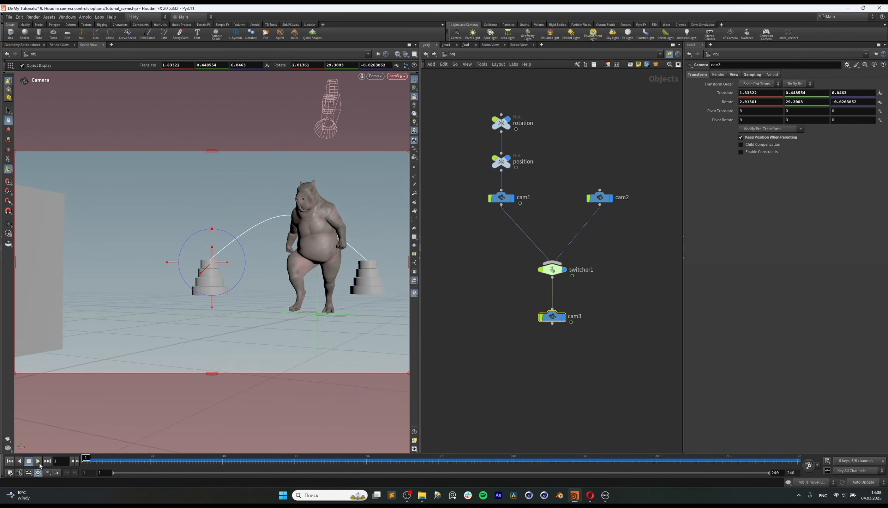
click(38, 462)
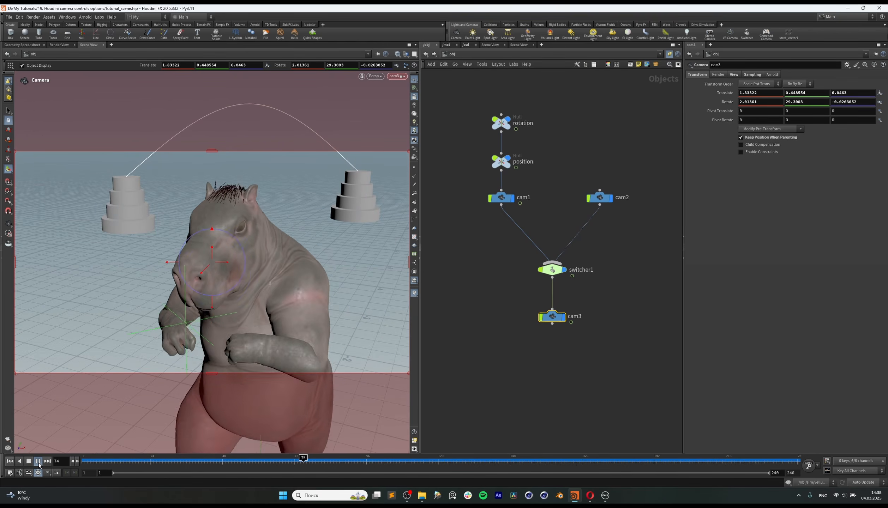
click(40, 464)
drag(283, 462, 306, 462)
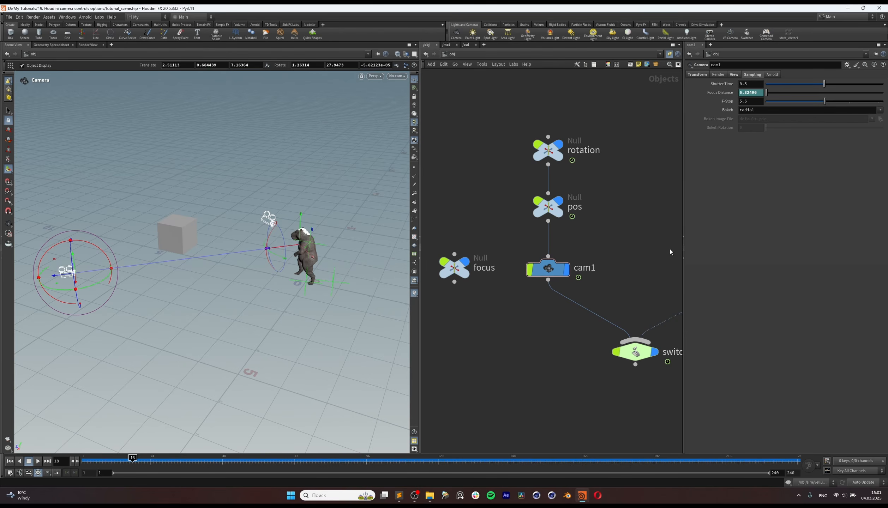
Step: Look through cam1 and scrub the animation forward to frame 63
drag(147, 459, 106, 459)
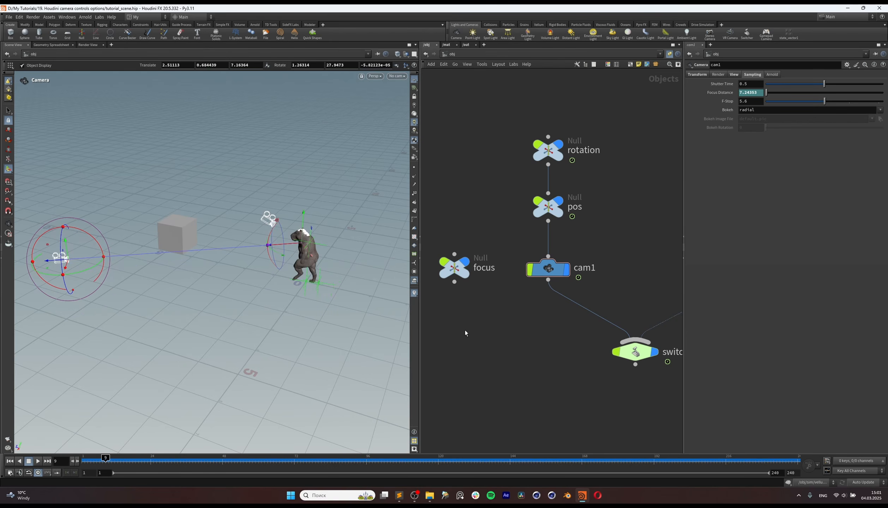
click(398, 76)
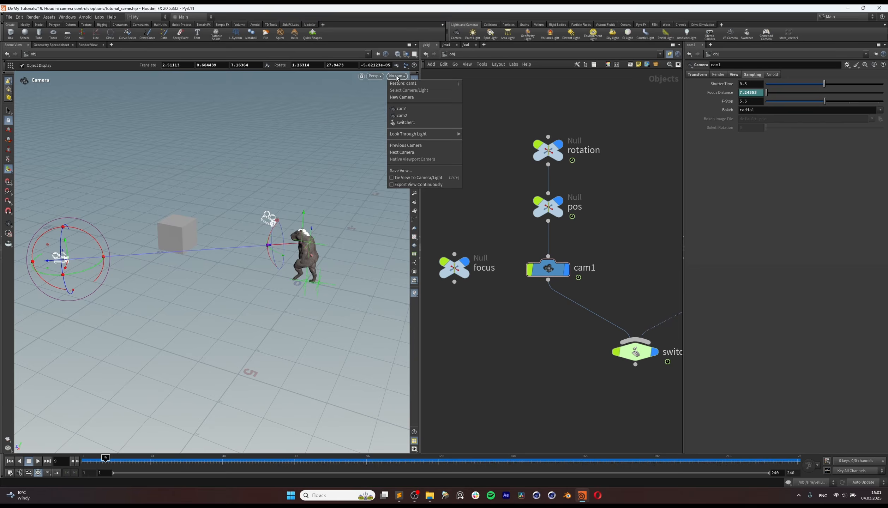
click(412, 113)
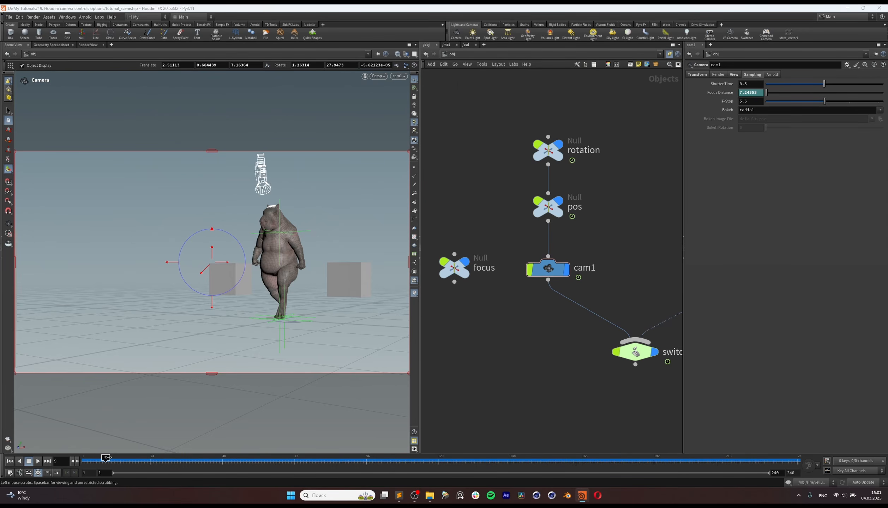
drag(125, 459, 272, 469)
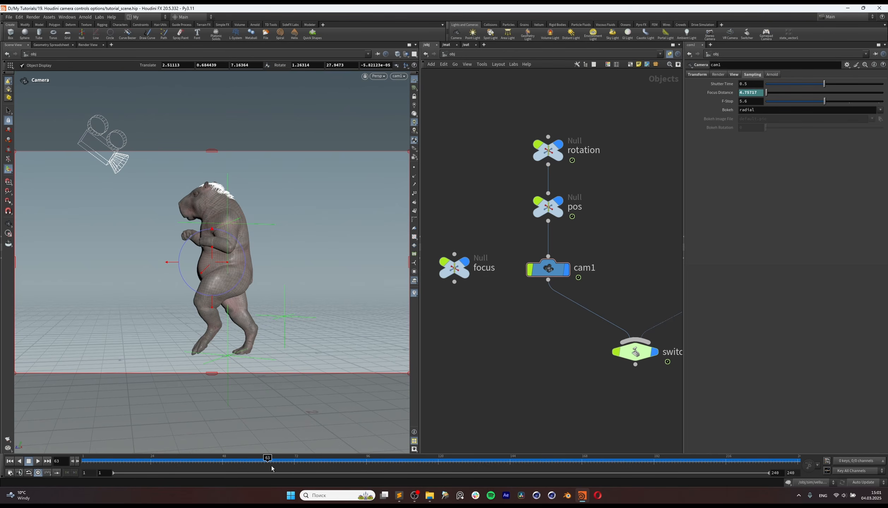
Step: Look through switcher1 directly and scrub past the camera switch to frame 75
click(399, 76)
click(424, 125)
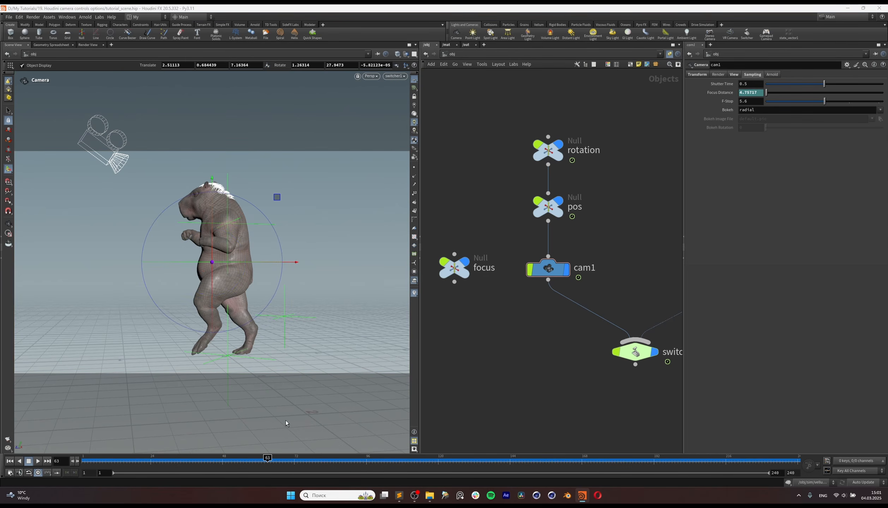
drag(270, 458, 305, 466)
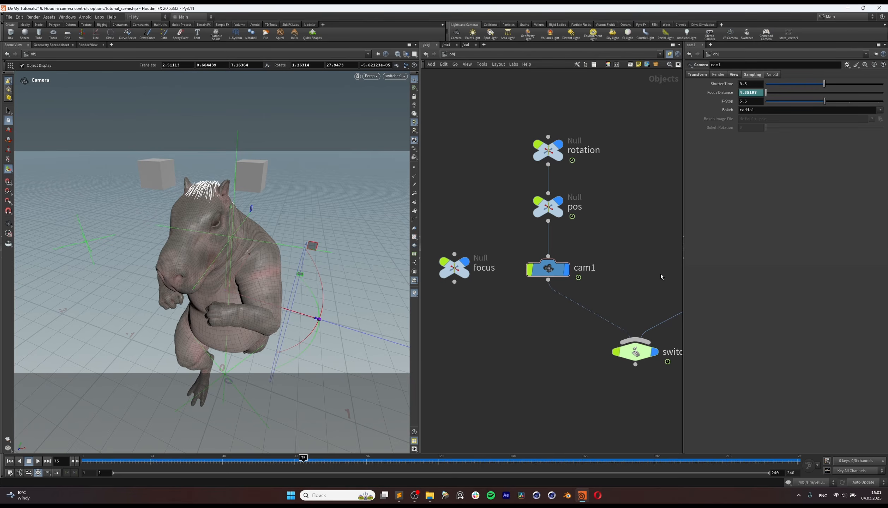
Step: Try a focal length of 27 mm on cam2 and undo the change
middle_drag(661, 277, 574, 268)
click(630, 274)
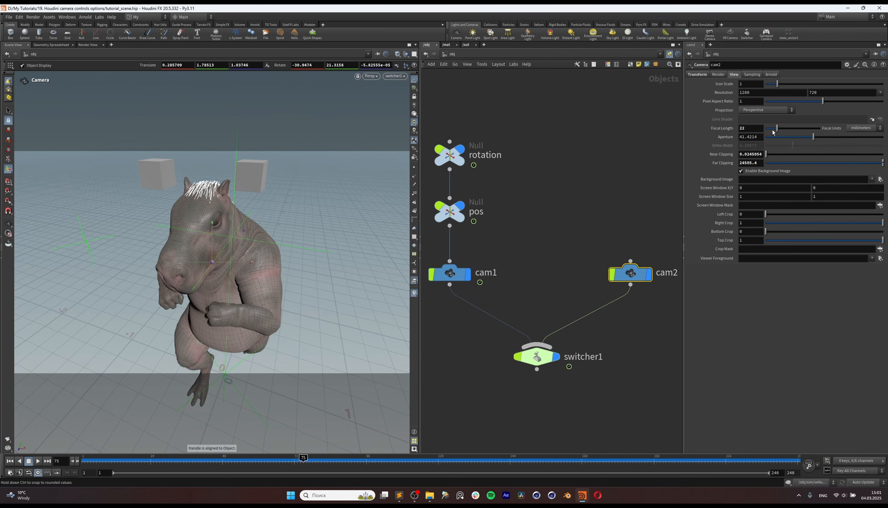
key(ctrl+z)
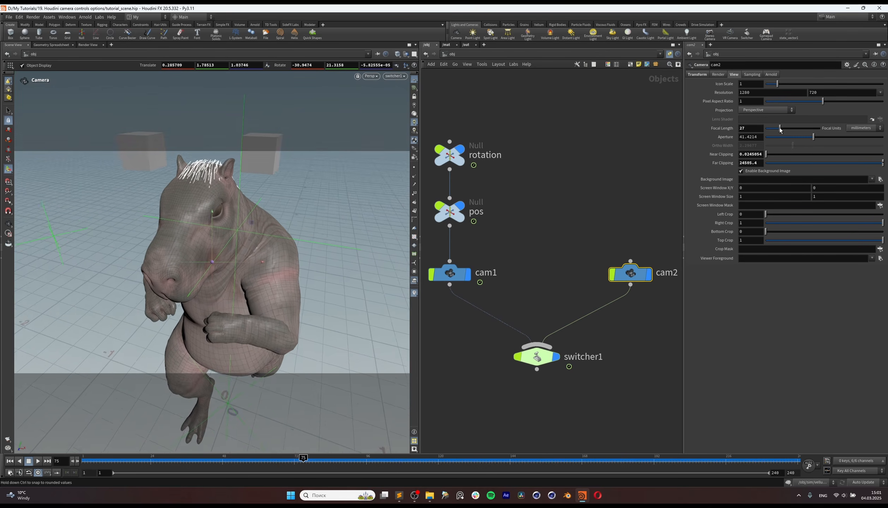
Step: Look through cam1, select its node to show the focus distance setting, and move the timeline to frame 1
drag(304, 459, 145, 458)
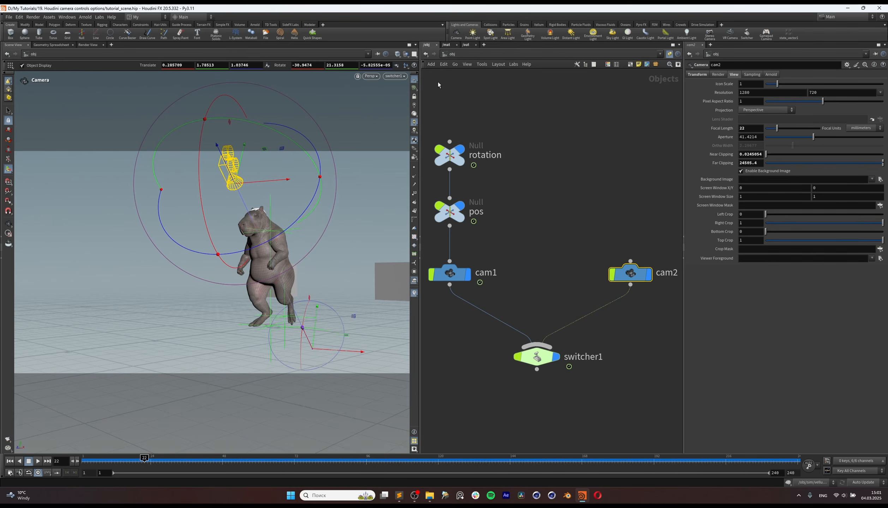
click(402, 77)
click(411, 110)
middle_drag(531, 271, 664, 244)
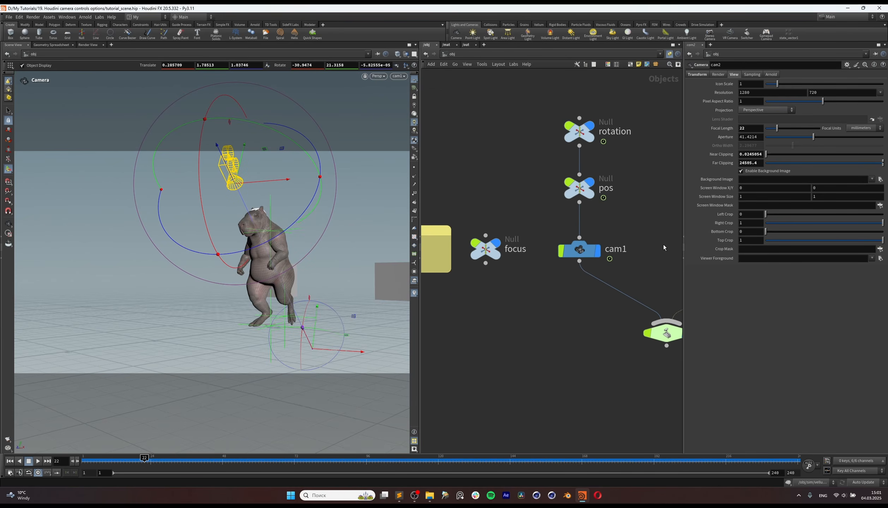
middle_drag(566, 283, 536, 292)
drag(599, 232, 549, 261)
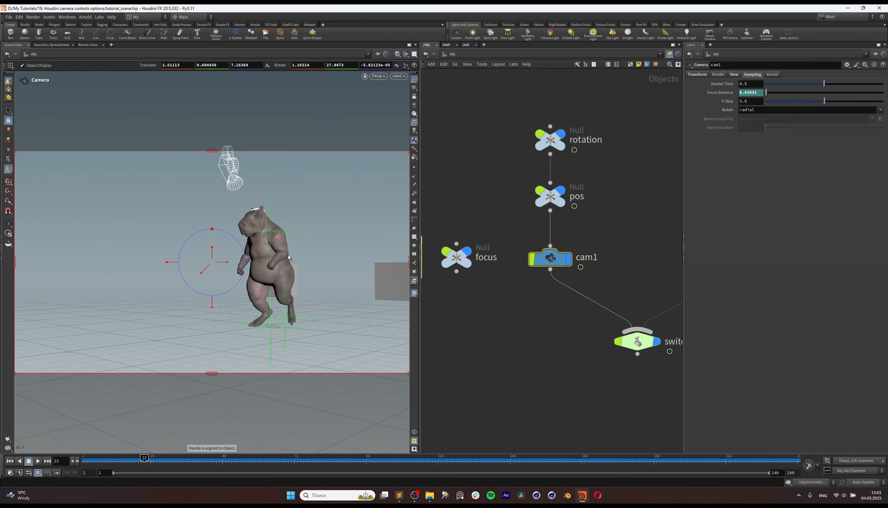
drag(144, 459, 85, 459)
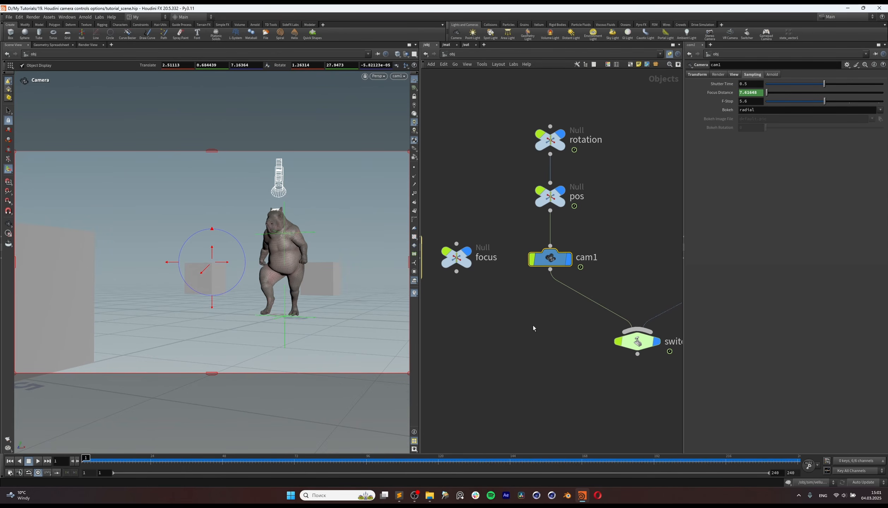
Step: Examine the sticky note containing vlength(vtorigin(".","../focus")) beside the focus null and shorten the note slightly
middle_drag(625, 204, 672, 210)
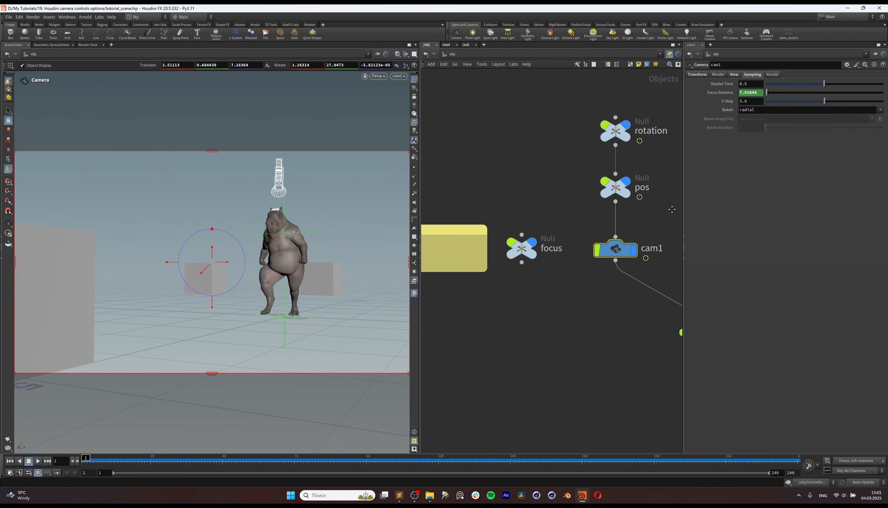
middle_drag(530, 307, 601, 317)
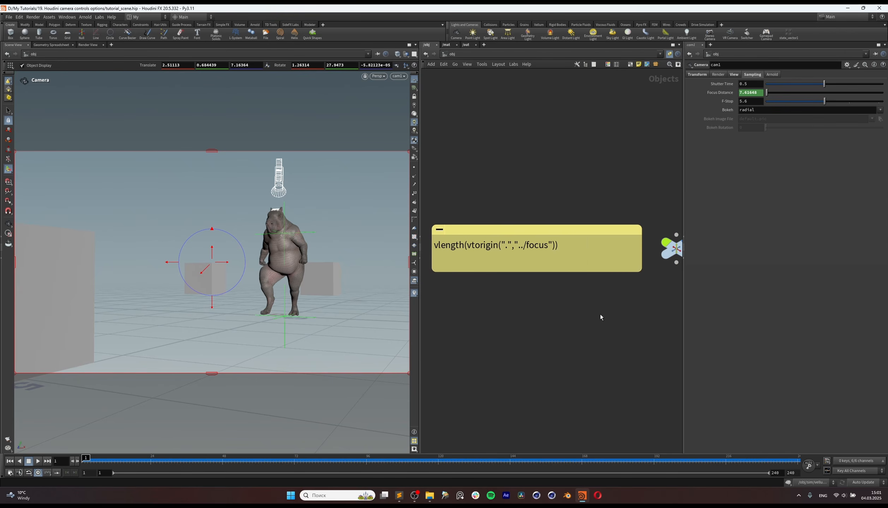
drag(565, 271, 566, 269)
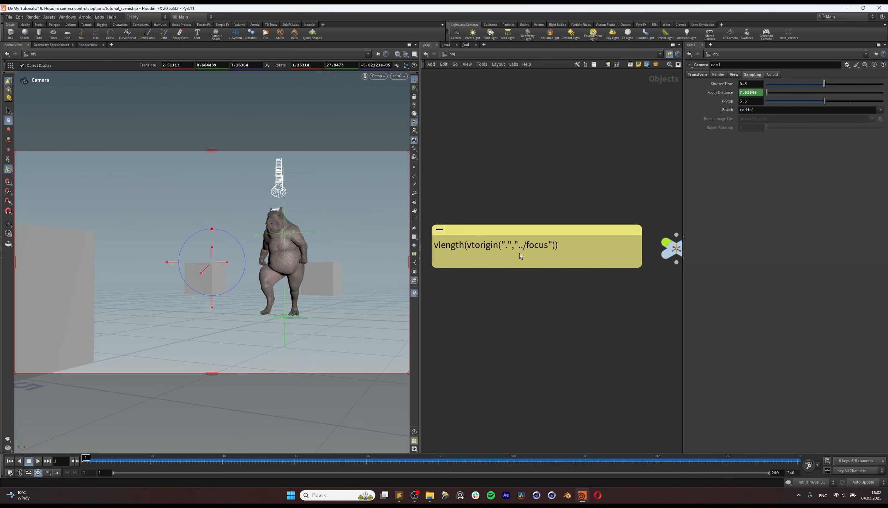
middle_drag(590, 302, 565, 299)
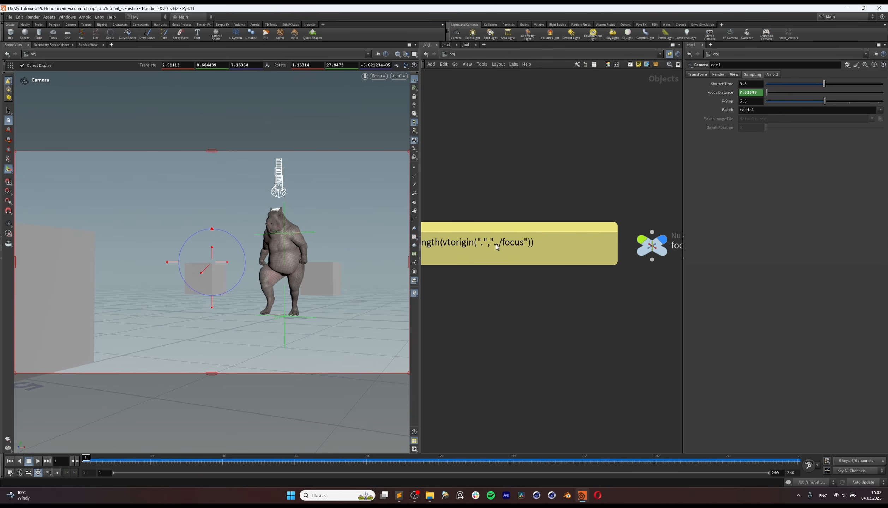
Step: Rename the focus null beside cam1 to look
middle_drag(612, 186, 567, 183)
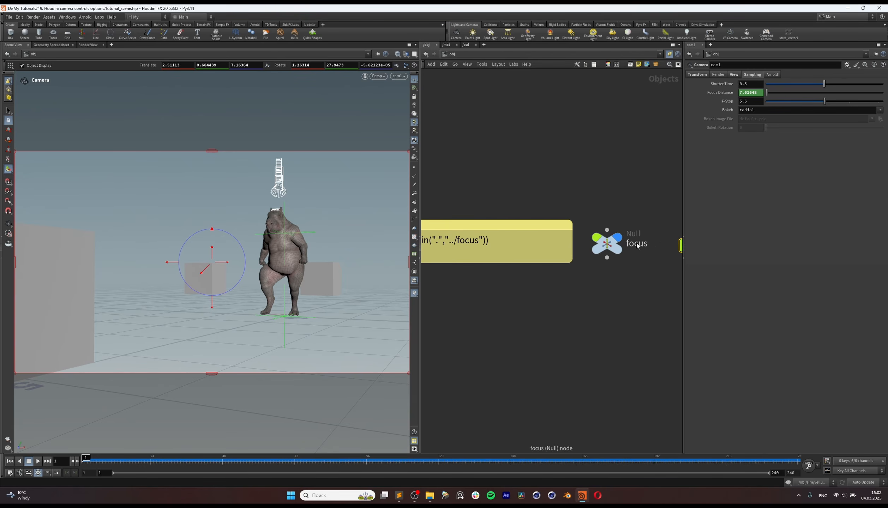
click(608, 246)
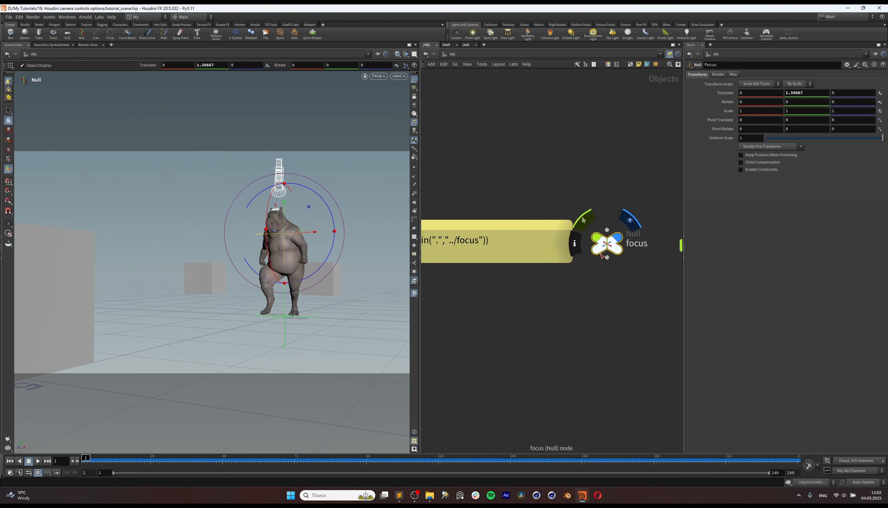
double_click(638, 244)
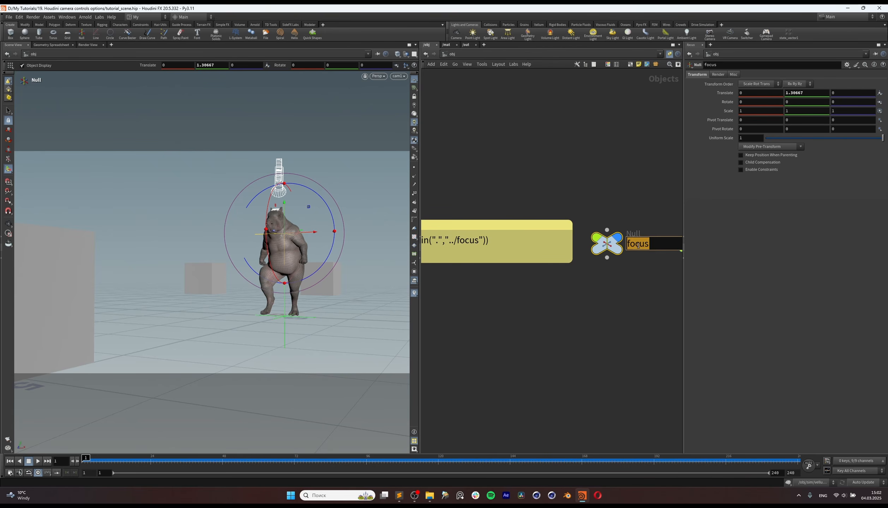
text(look)
key(Return)
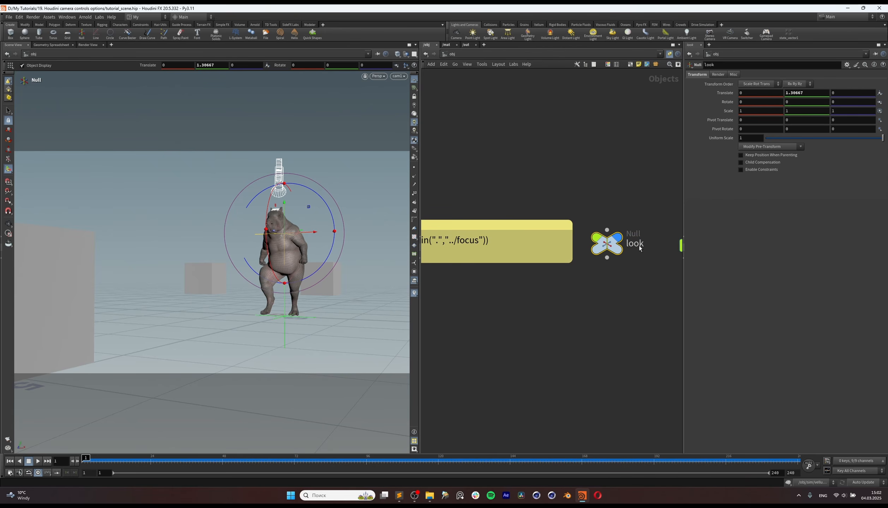
middle_drag(676, 300, 536, 321)
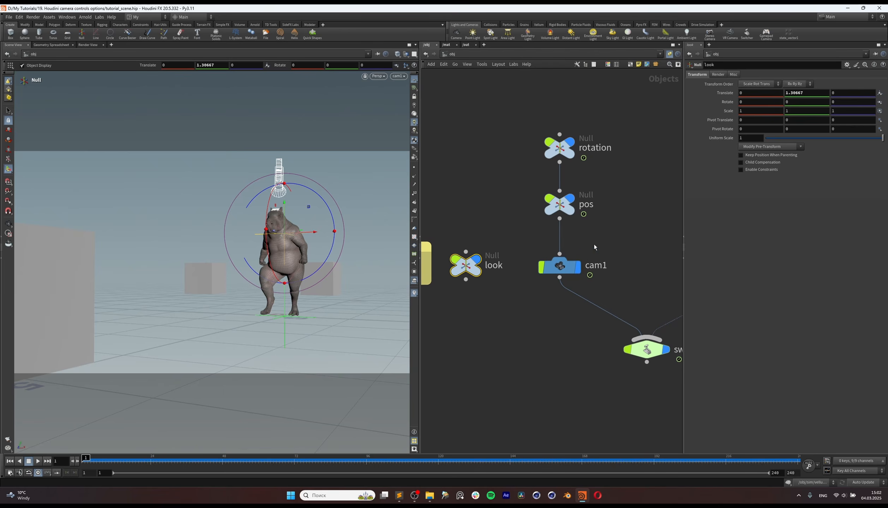
Step: Examine the Focus Distance expression on cam1 and reselect the look null
drag(592, 244, 546, 294)
click(724, 93)
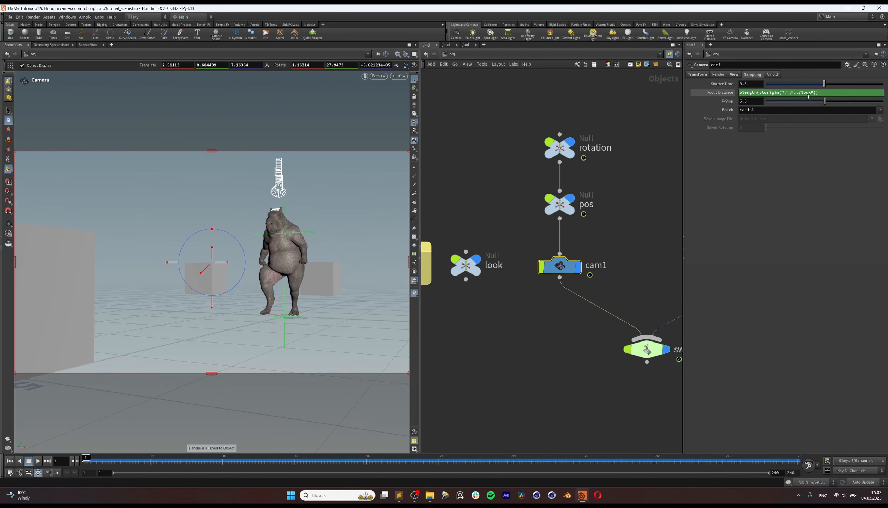
click(471, 255)
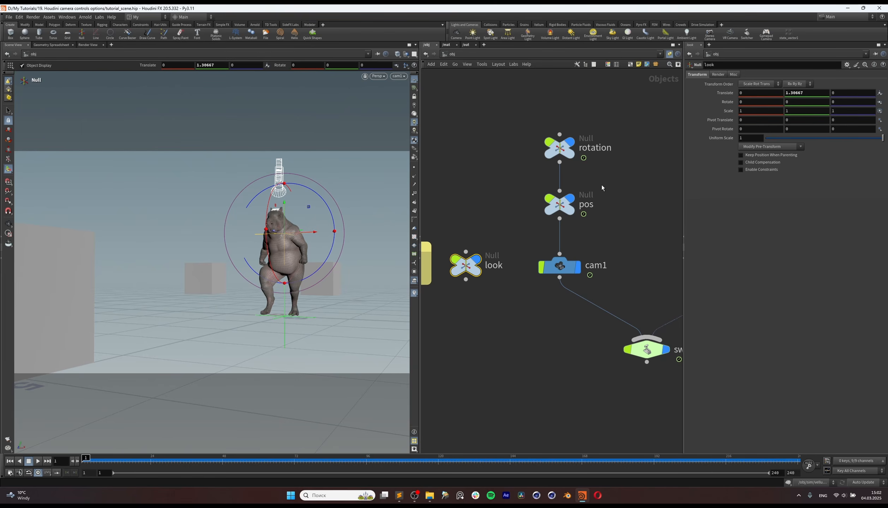
Step: Rename the look null beside cam1 to focus
middle_drag(507, 242, 528, 245)
double_click(519, 267)
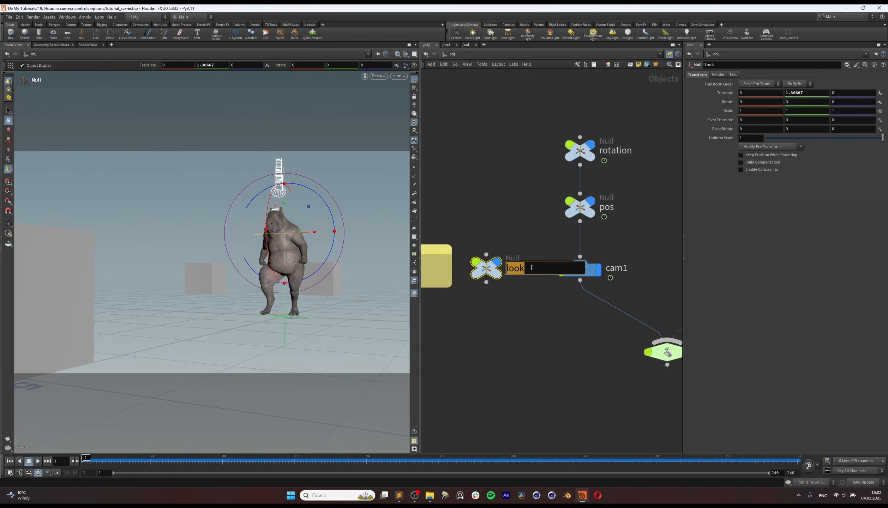
text(focus)
key(Return)
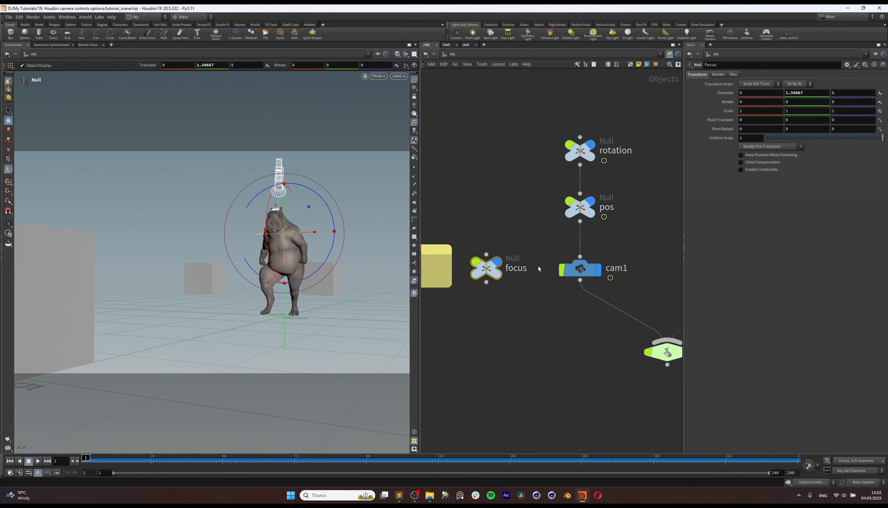
Step: Switch cam1's Focus Distance from its expression to the evaluated value and scrub the timeline to frame 16
click(579, 273)
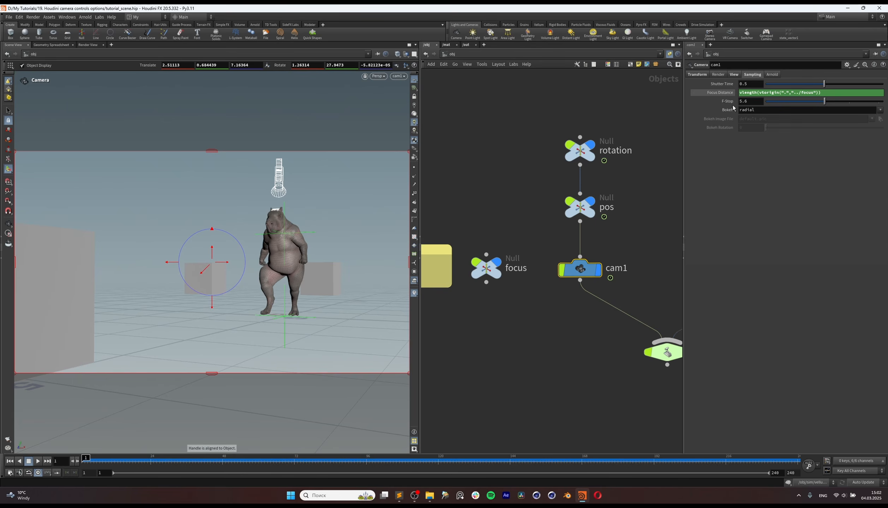
click(710, 93)
drag(152, 464, 126, 460)
key(Escape)
key(Return)
Step: Enable Camera Depth of Field in the viewport's camera display options and close the dialog
key(d)
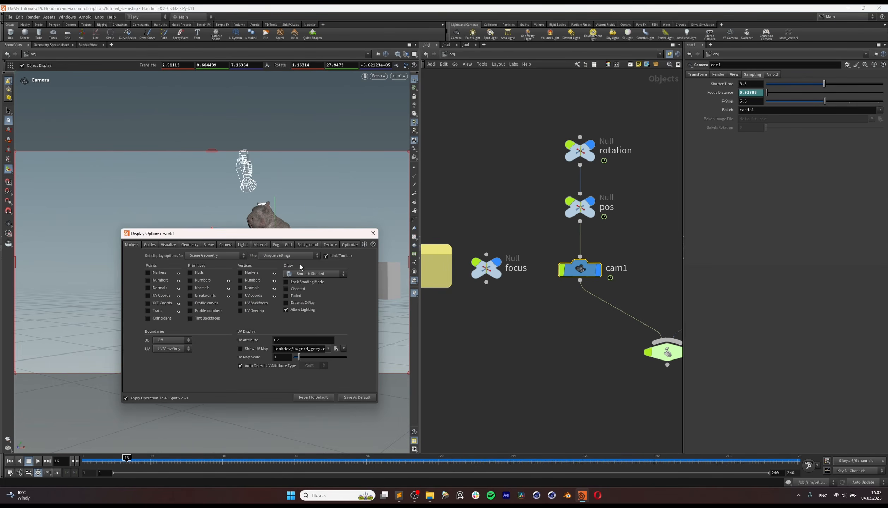
click(227, 245)
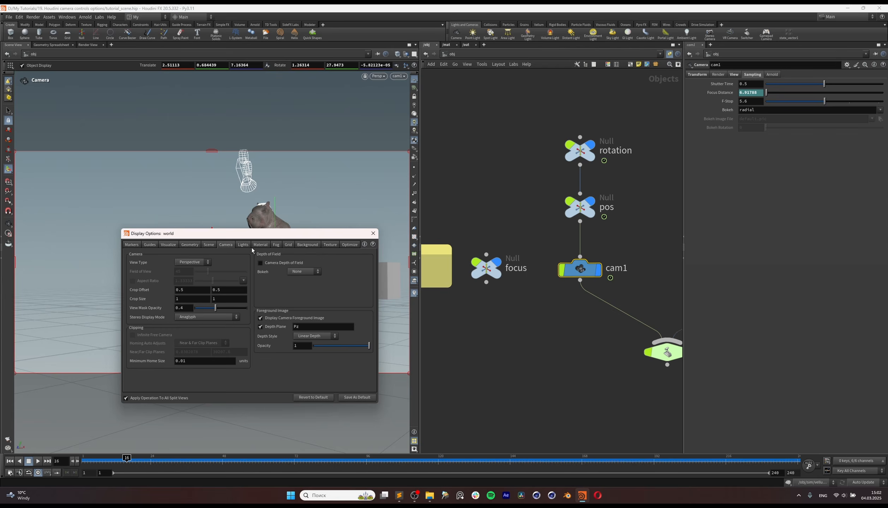
click(301, 264)
click(373, 234)
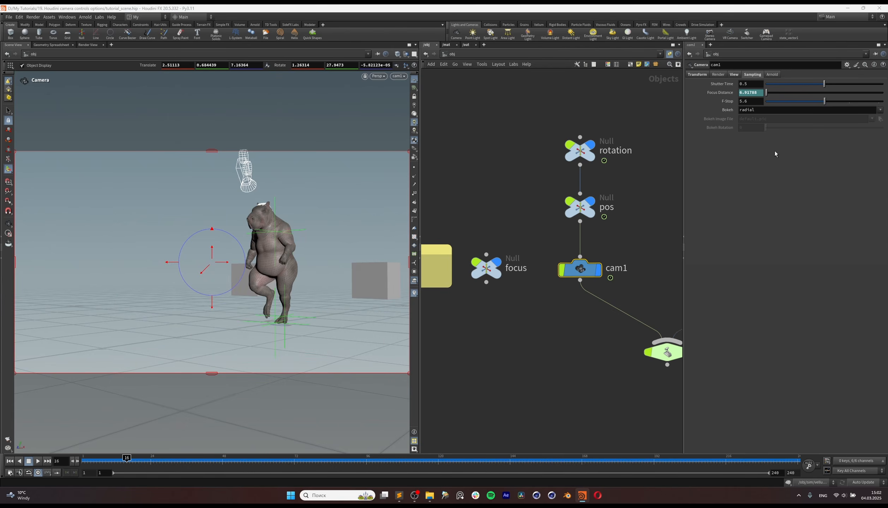
Step: Set cam1's F-Stop to 0.1 and deselect the camera
drag(825, 101, 696, 113)
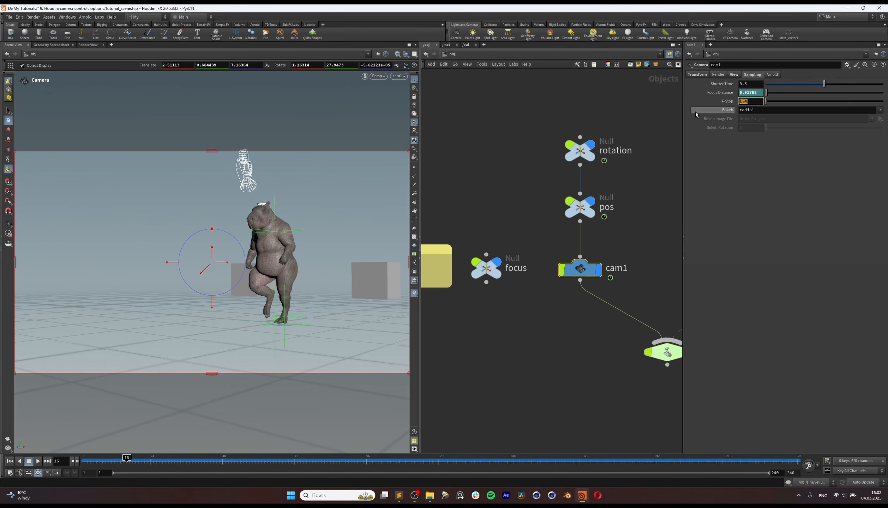
text(0.1)
key(Return)
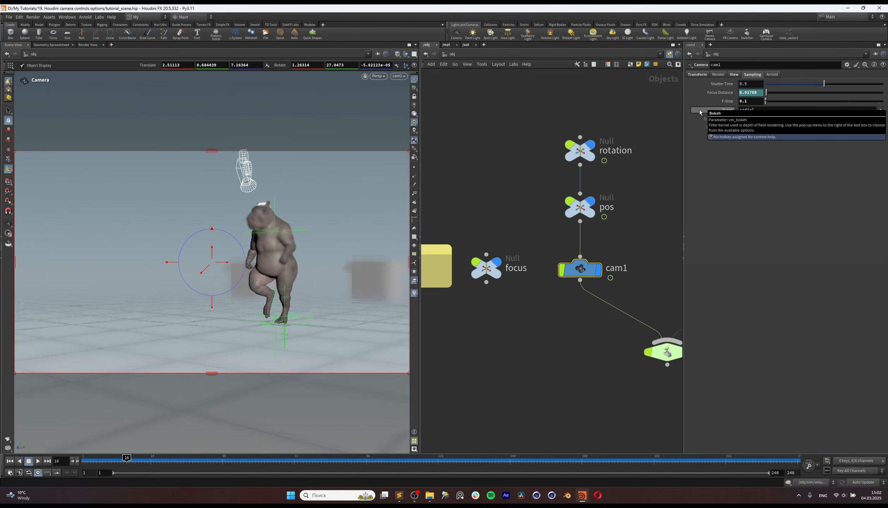
click(506, 317)
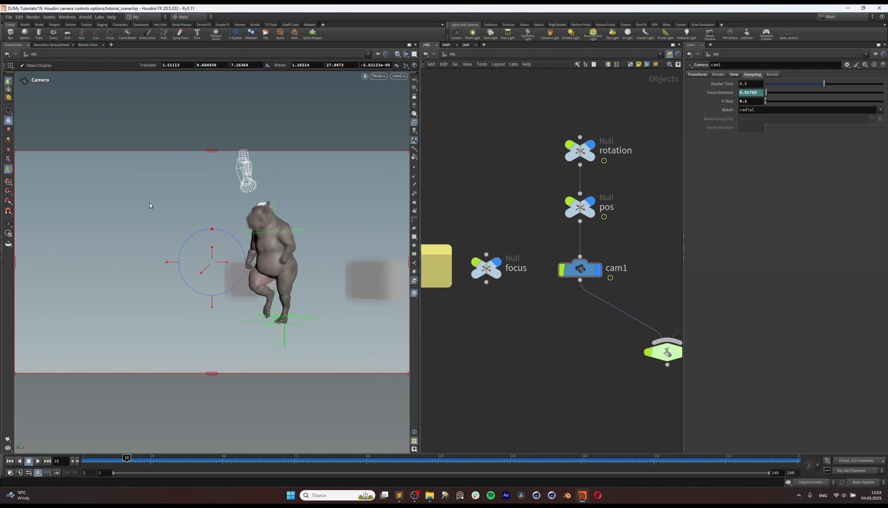
Step: Play the animation through cam1 from the start to examine the depth of field on the creature
click(8, 224)
drag(124, 459, 72, 461)
click(37, 462)
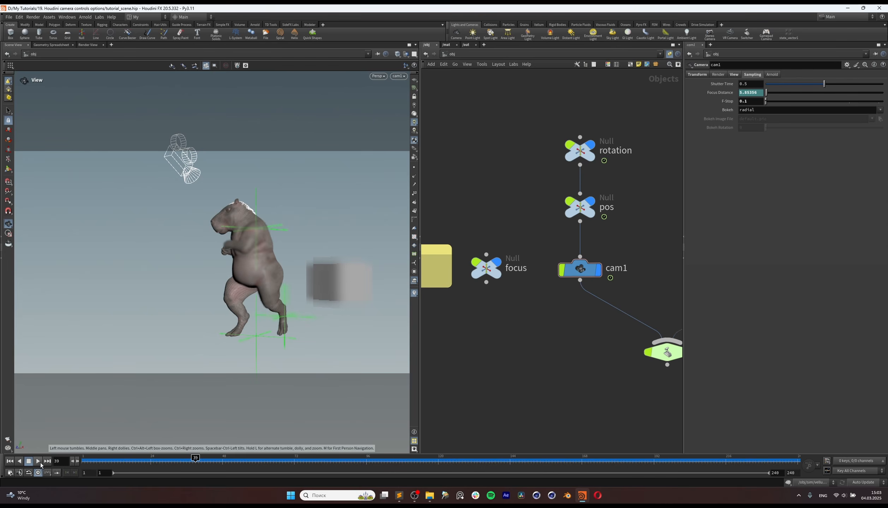
Step: Leave the camera view, select cam1 to inspect its distance to the creature from outside, and scrub to frame 28
drag(273, 280, 266, 254)
right_drag(265, 254, 406, 269)
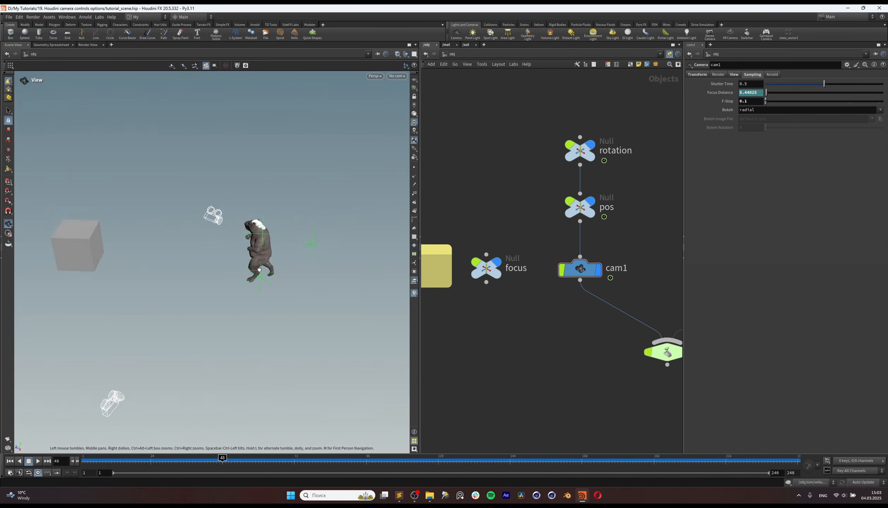
drag(406, 268, 389, 275)
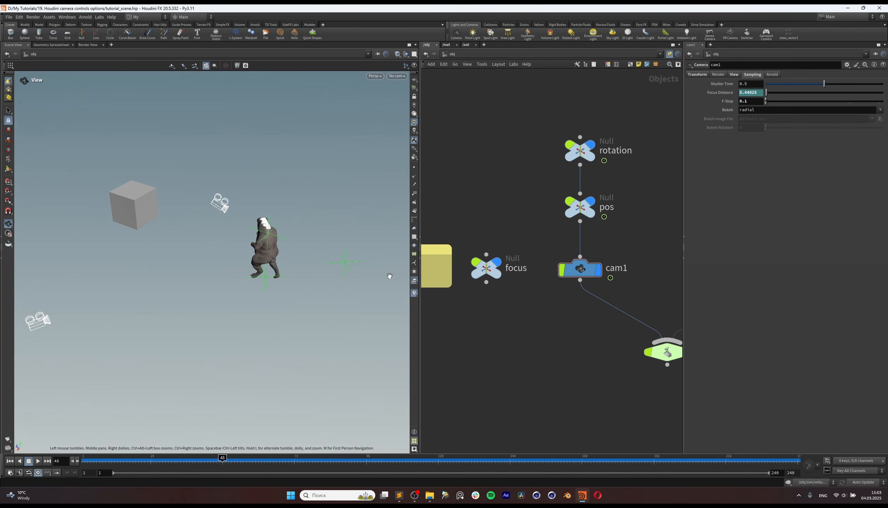
click(8, 170)
click(578, 259)
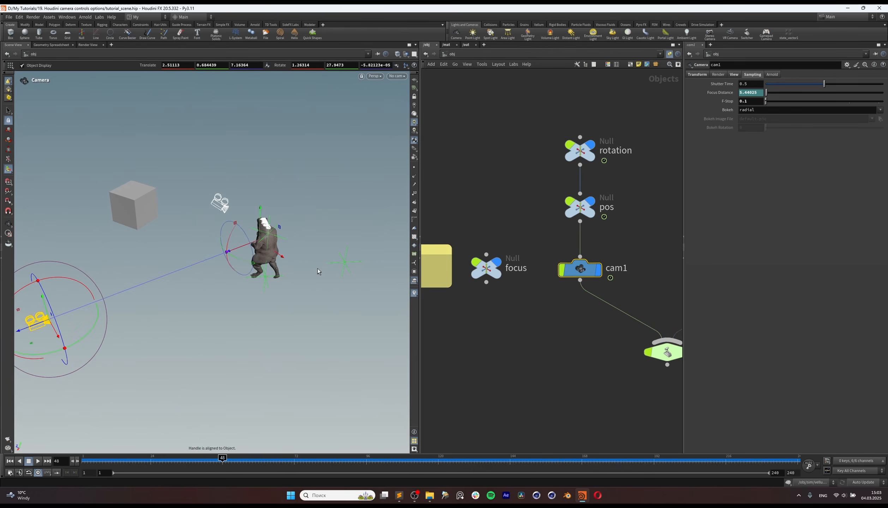
alt+drag(319, 271, 217, 271)
alt+right_drag(217, 272, 243, 273)
alt+drag(244, 272, 254, 246)
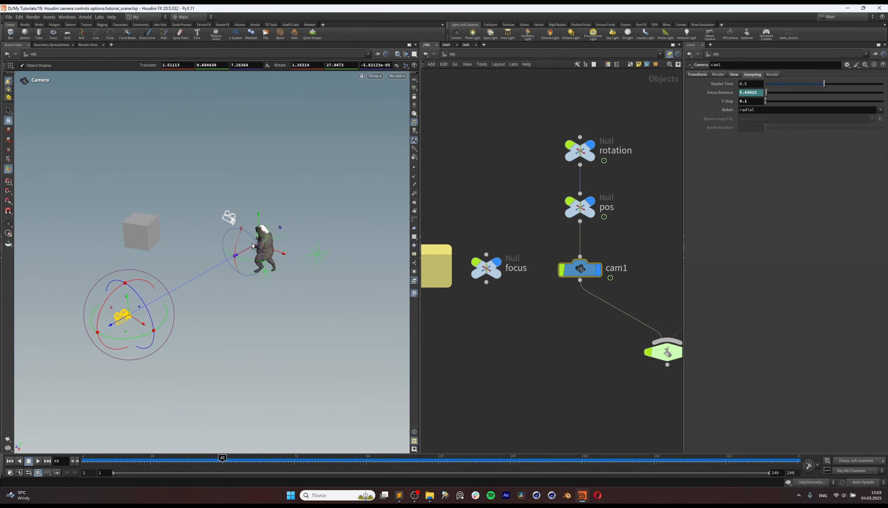
drag(222, 456, 163, 459)
Step: Move the focus null along Z to 1.70534, in front of the creature, after undoing a first trial move
click(488, 269)
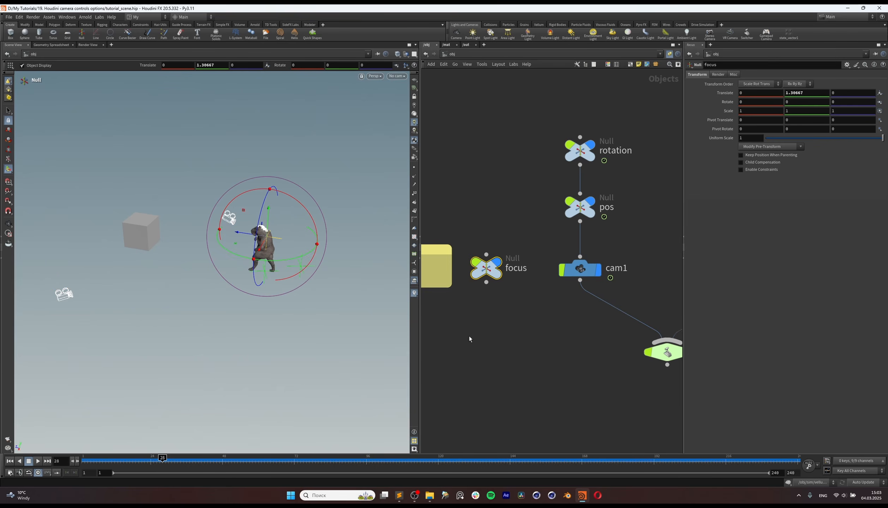
drag(245, 236, 236, 252)
key(ctrl+z)
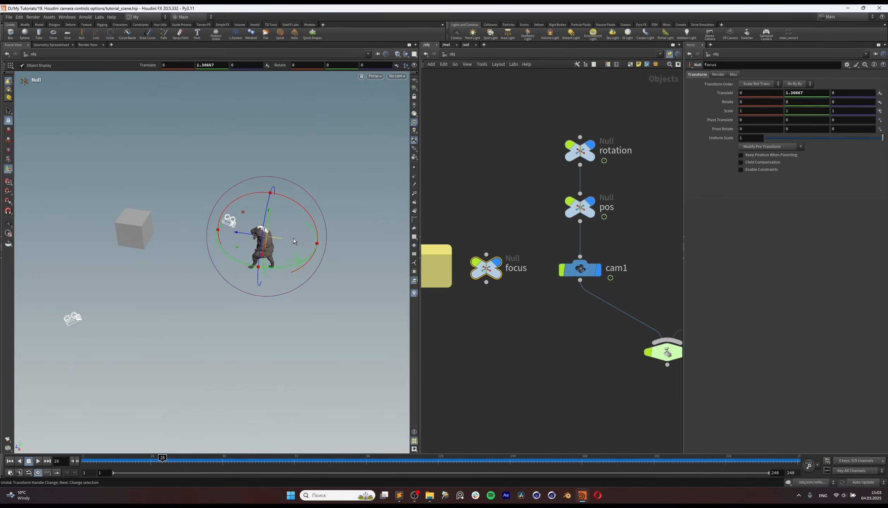
Step: Compare the positions of cam1 and the moved focus null from several angles in the viewport
click(580, 269)
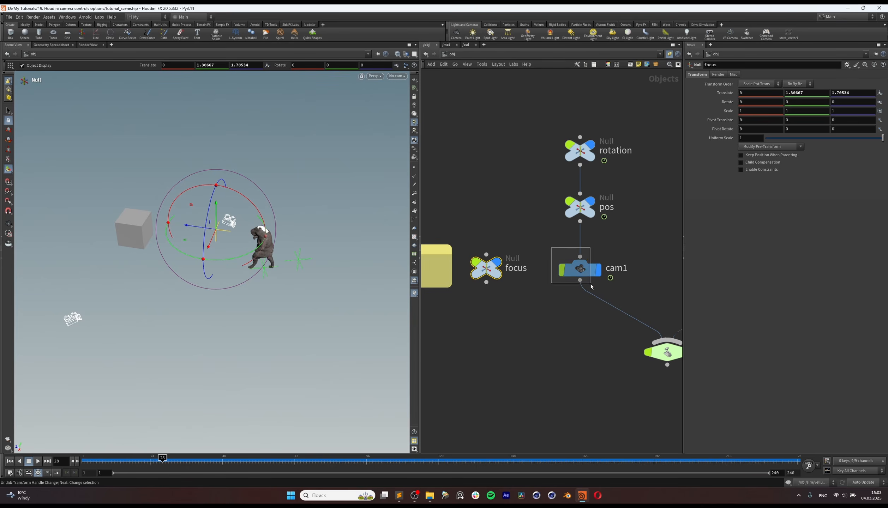
alt+drag(221, 243, 303, 223)
click(513, 274)
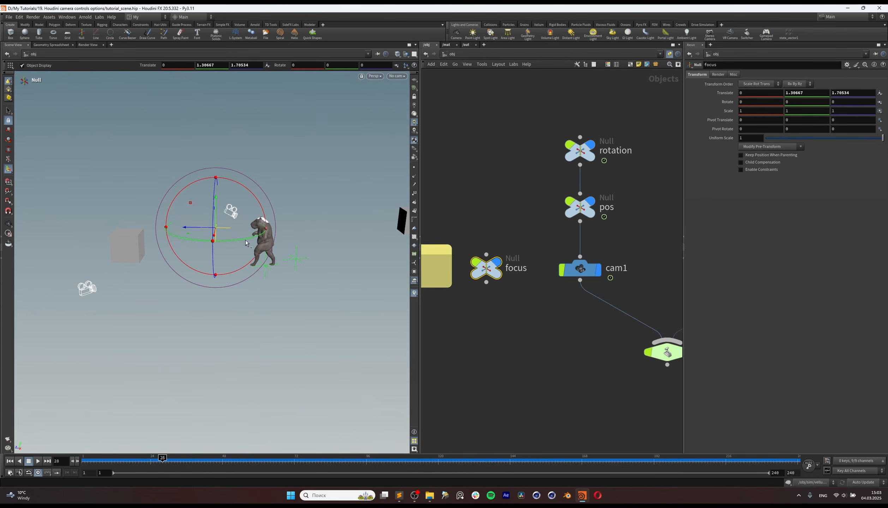
alt+drag(252, 254, 211, 265)
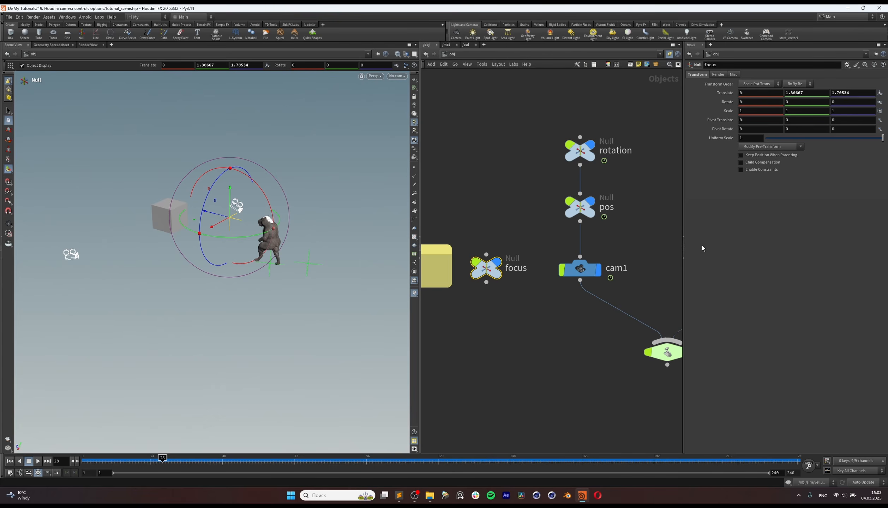
Step: Move the focus null back onto the creature, at X 0.124661 and Z -0.00248814
click(580, 270)
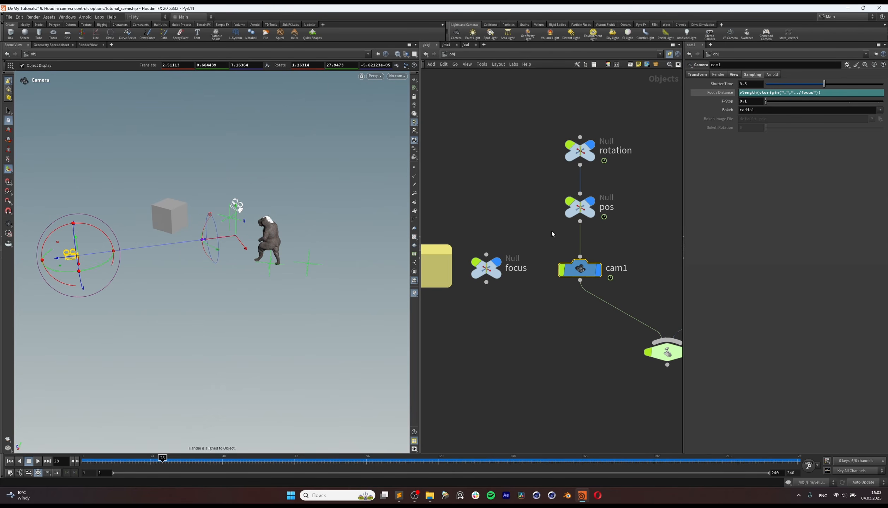
click(486, 268)
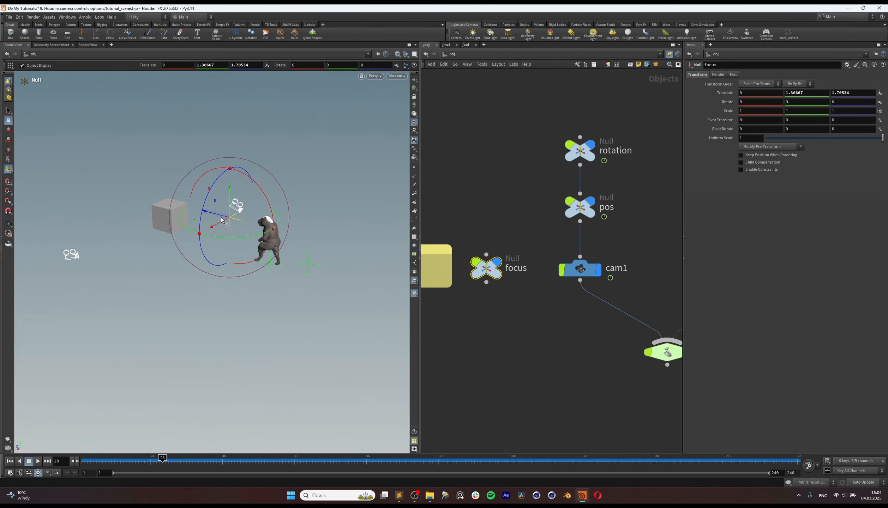
drag(248, 234, 253, 236)
mouse_move(253, 236)
alt+mouse_down()
mouse_move(238, 257)
mouse_move(245, 236)
alt+mouse_up()
alt+drag(245, 236, 361, 166)
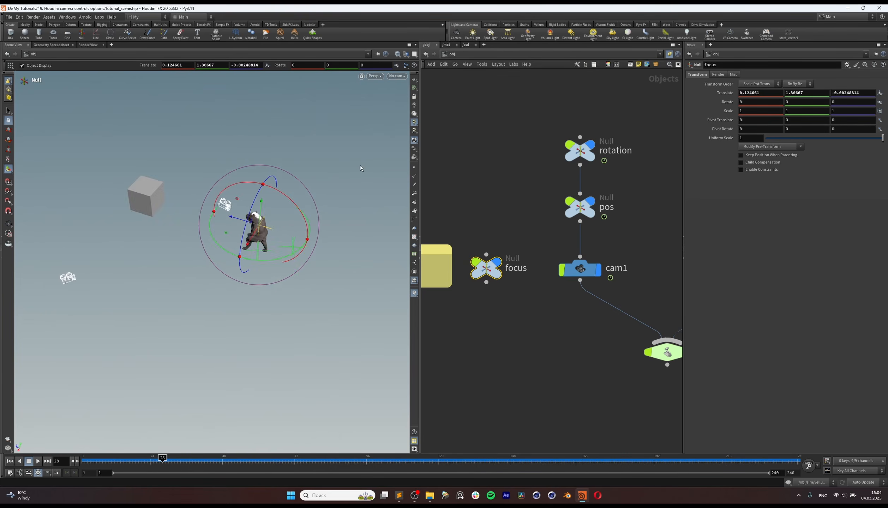
alt+drag(256, 250, 300, 217)
Step: Look through switcher1 and scrub to frame 79 to examine the focus on the creature after the camera switch
scroll(543, 292, down, 2)
scroll(543, 292, down, 2)
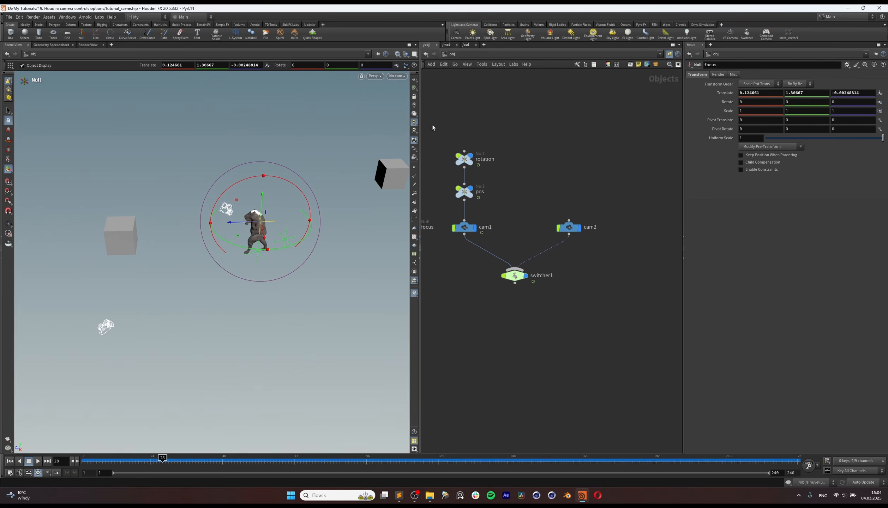
click(397, 76)
click(406, 123)
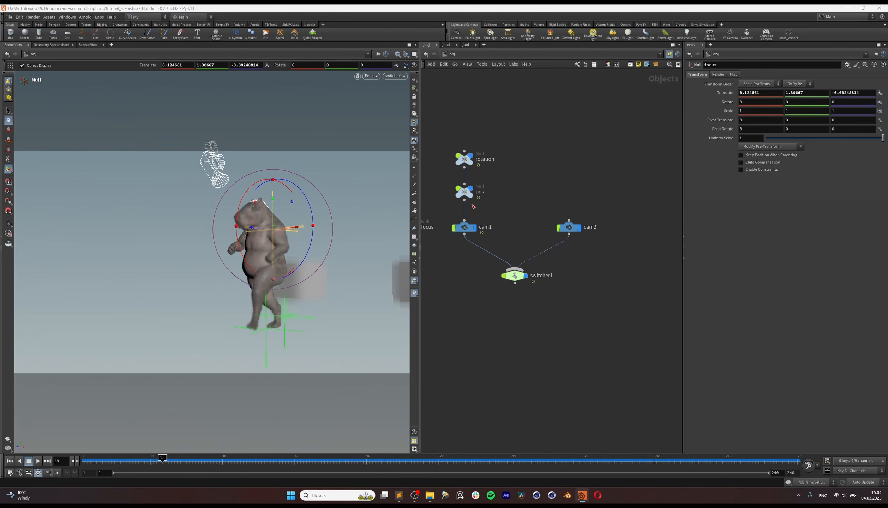
drag(166, 465, 317, 472)
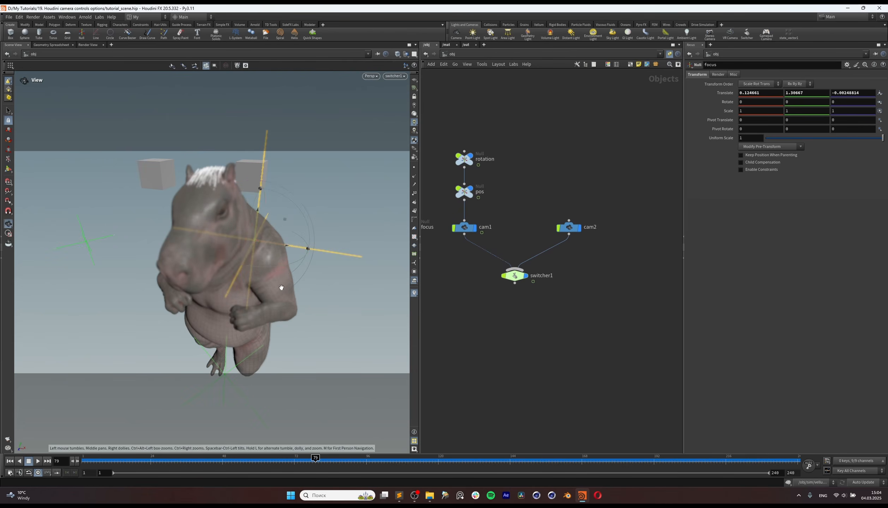
Step: Turn off the viewport's depth of field in the display options
key(d)
click(312, 246)
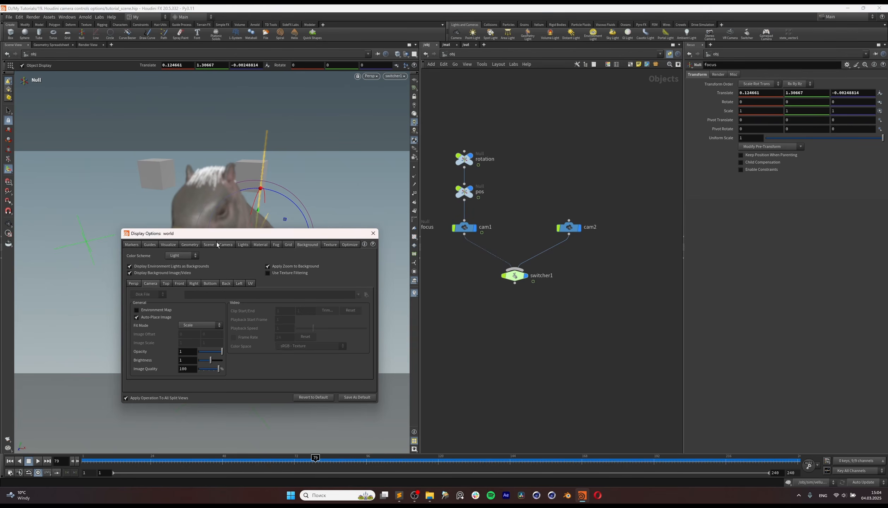
click(373, 233)
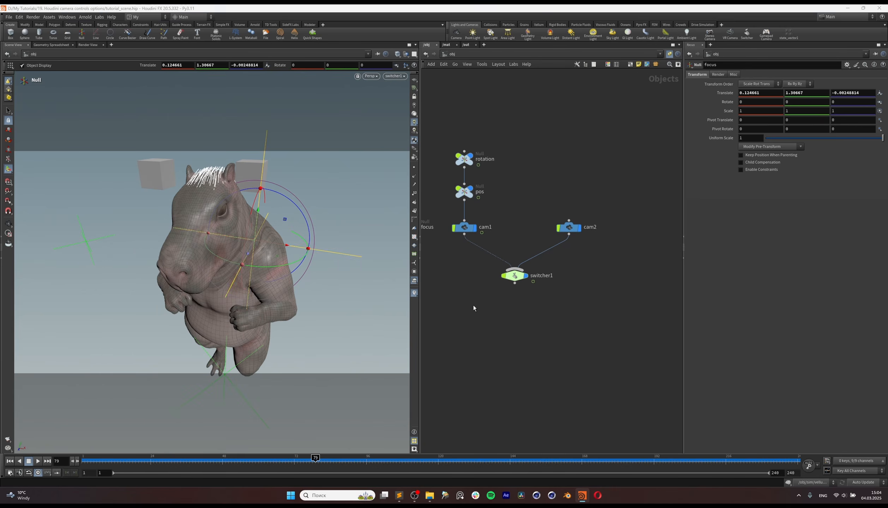
click(493, 327)
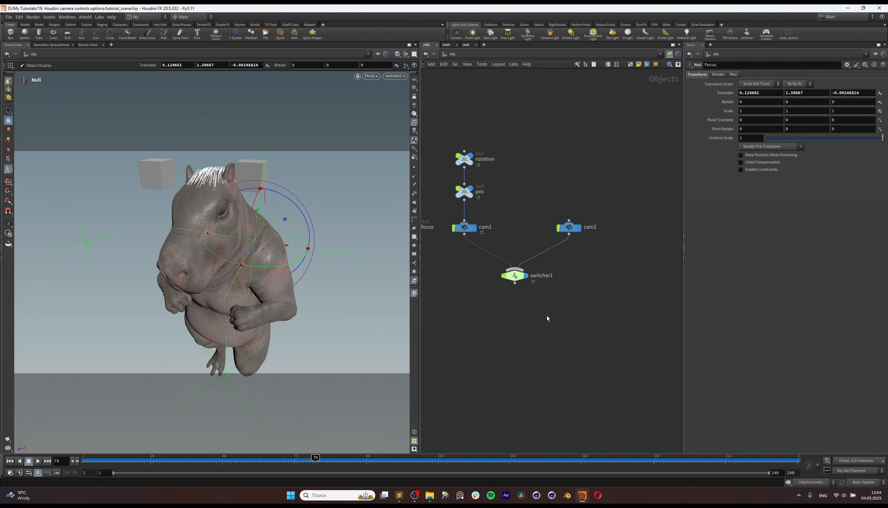
Step: Select the cam2 node and look through cam2 in the viewport
middle_drag(570, 294, 565, 293)
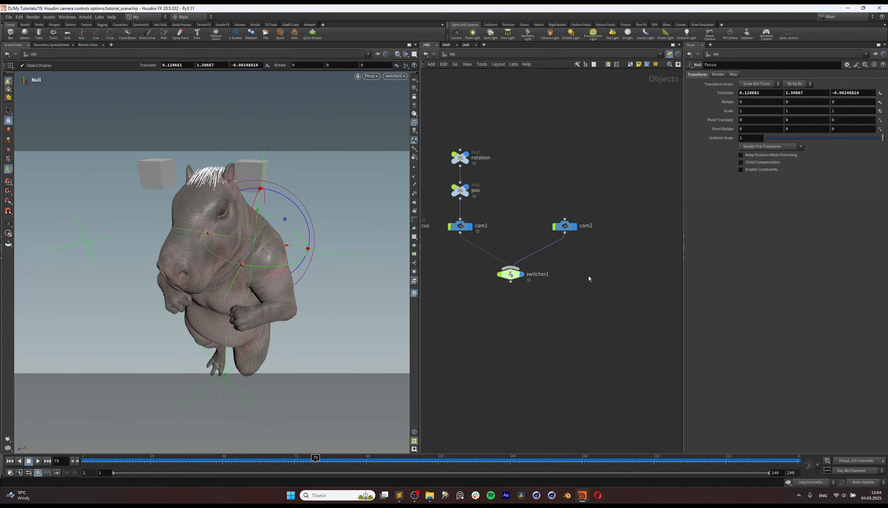
drag(588, 192, 562, 234)
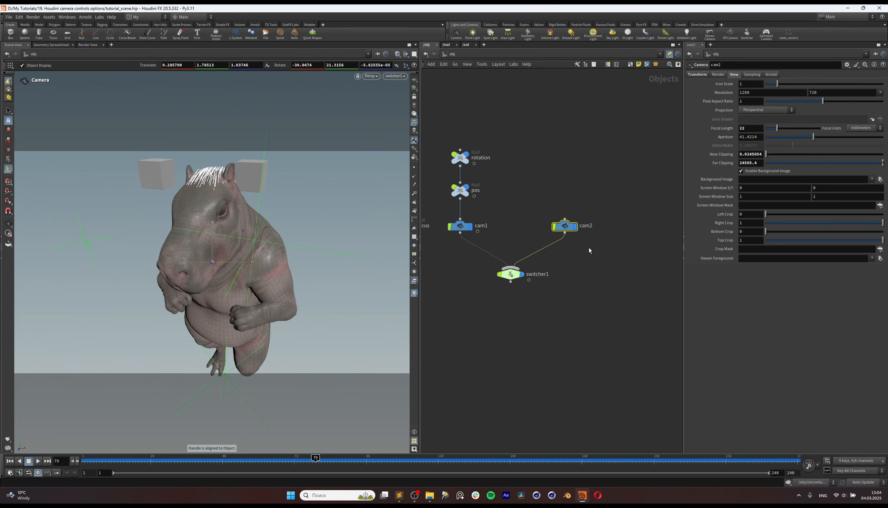
mouse_move(567, 231)
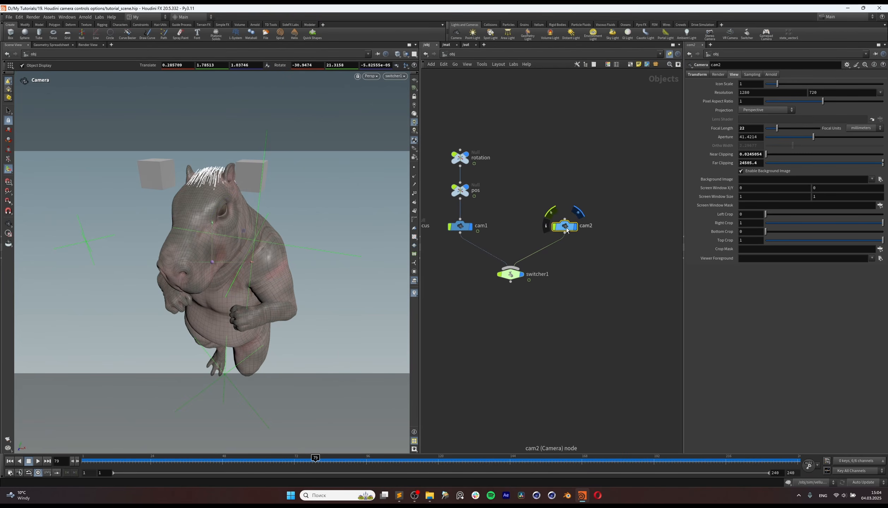
click(391, 79)
click(407, 115)
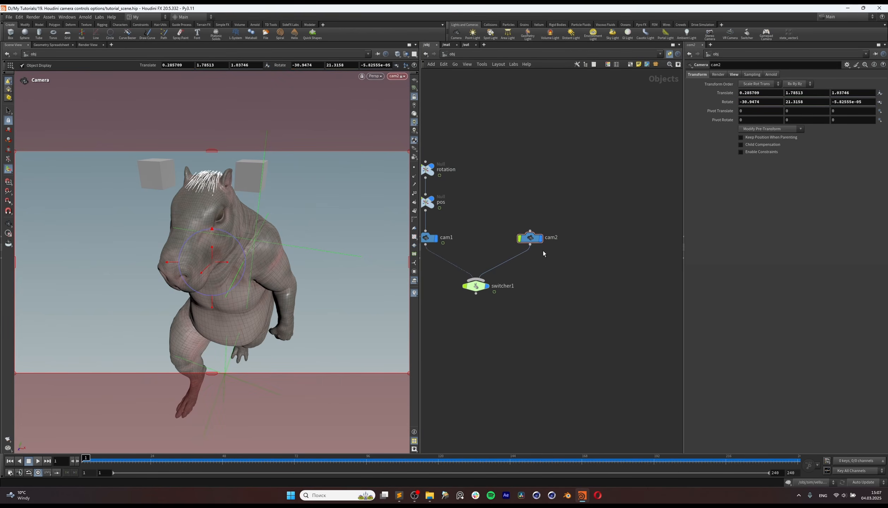
Step: Duplicate cam2, place the copy above it in the network, and rename it cam_noise
middle_drag(544, 270, 546, 272)
alt+drag(535, 243, 533, 197)
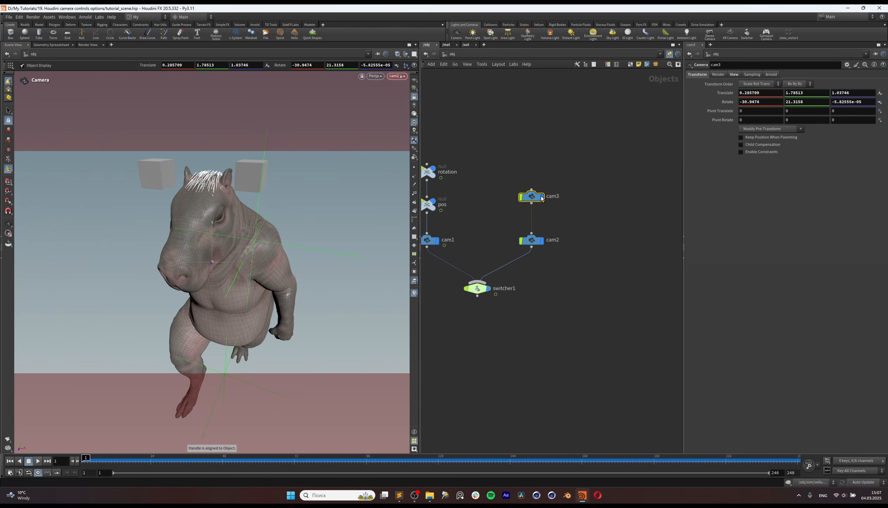
click(553, 198)
click(581, 199)
text(_noise)
key(Return)
Step: Try parenting cam2 directly to cam_noise and undo the connection
drag(533, 204, 540, 250)
key(ctrl+z)
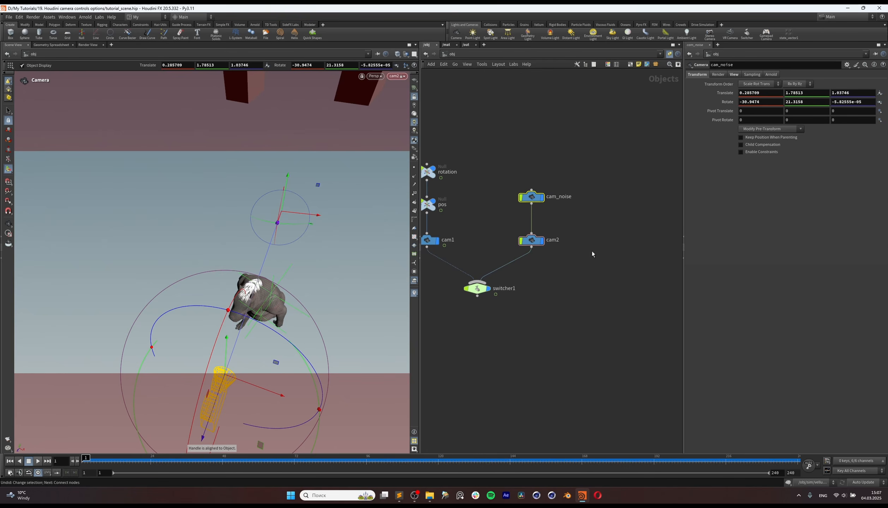
drag(591, 170, 533, 197)
key(ctrl+z)
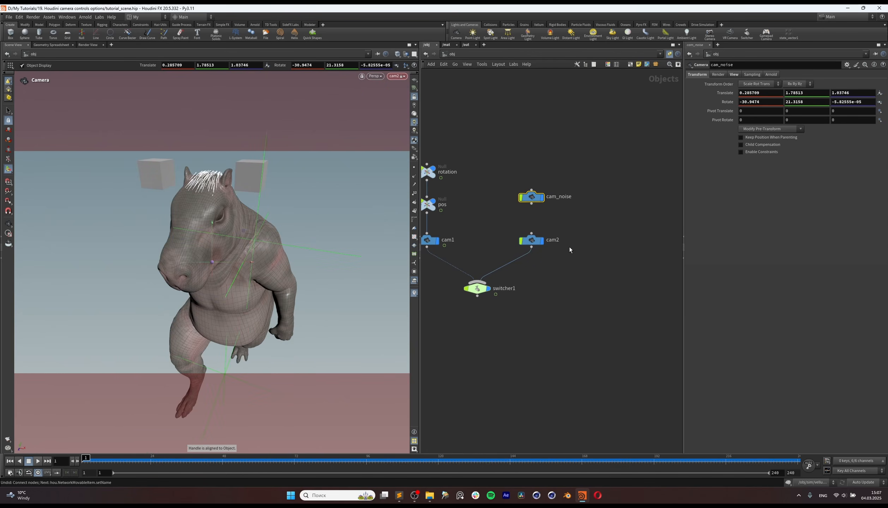
Step: Parent cam2 to cam_noise with Keep Position When Parenting enabled
drag(583, 179, 537, 214)
drag(498, 225, 537, 258)
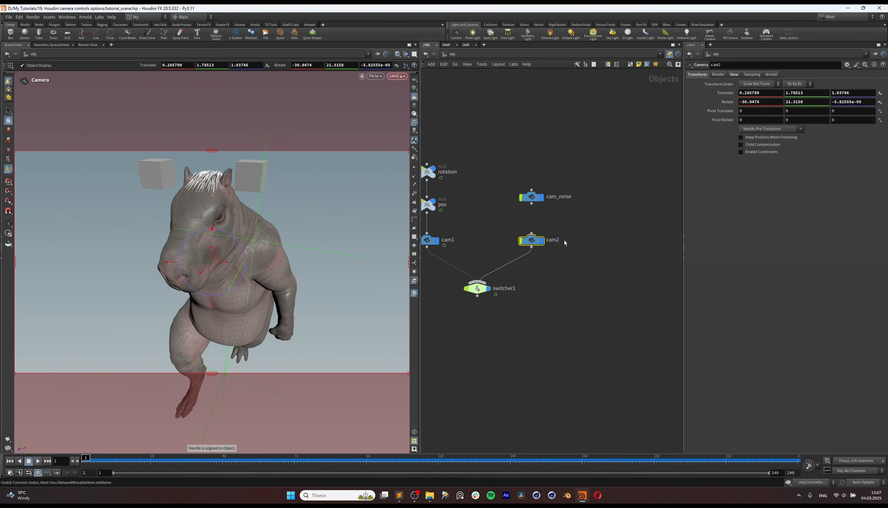
drag(531, 203, 532, 233)
drag(553, 184, 526, 203)
click(772, 130)
click(790, 139)
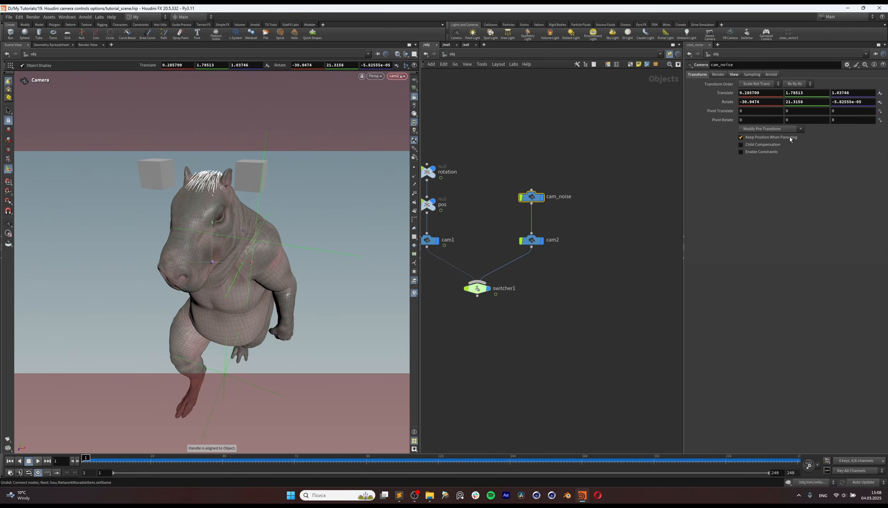
drag(531, 198, 531, 203)
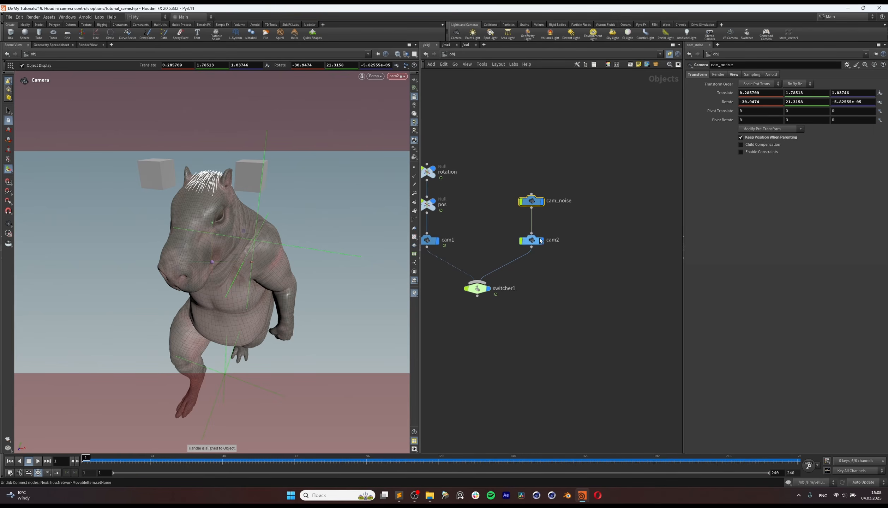
Step: Add a Motion FX Noise effect to the Translate channels of cam_noise
middle_drag(576, 242, 573, 242)
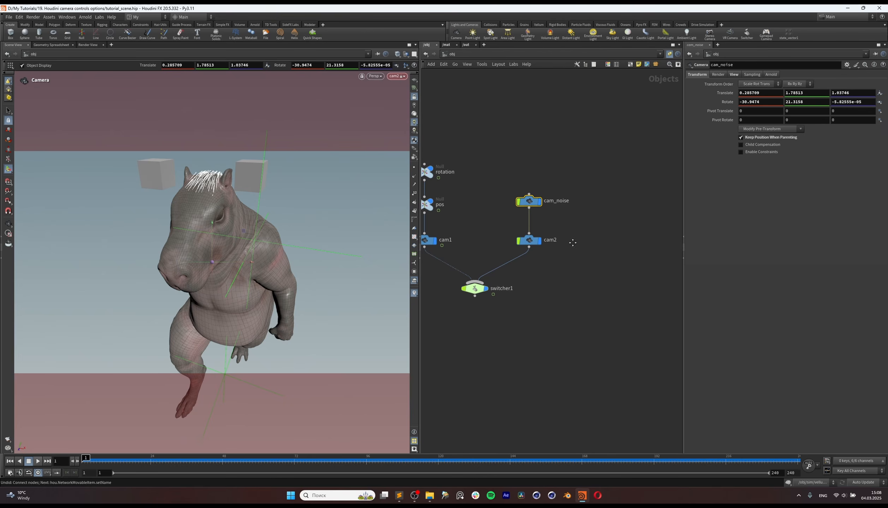
drag(609, 161, 515, 211)
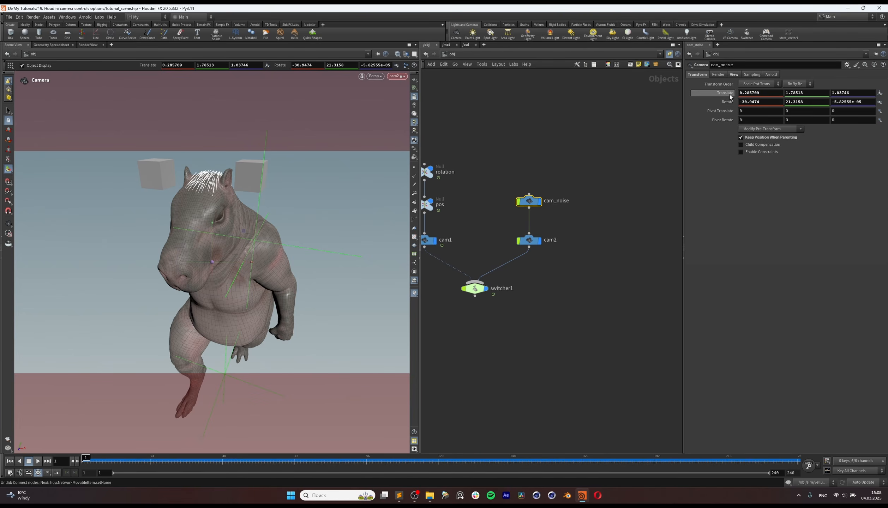
right_click(730, 96)
mouse_move(801, 128)
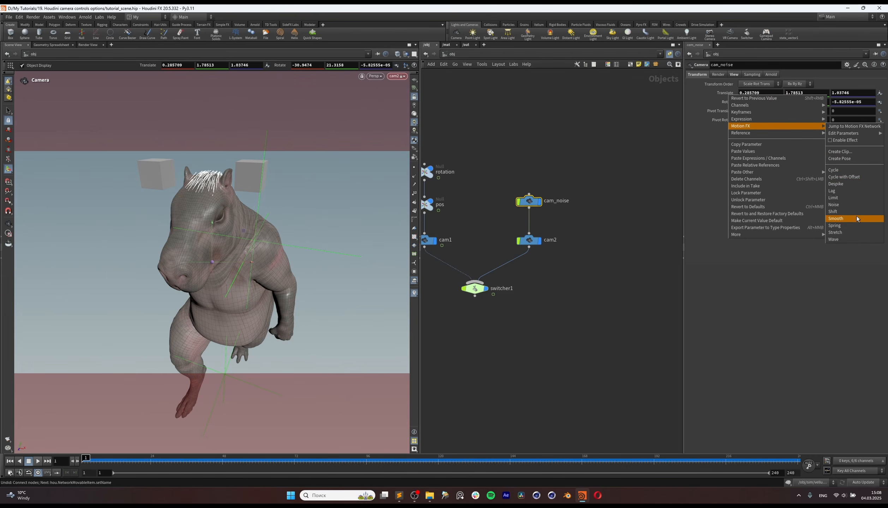
click(853, 207)
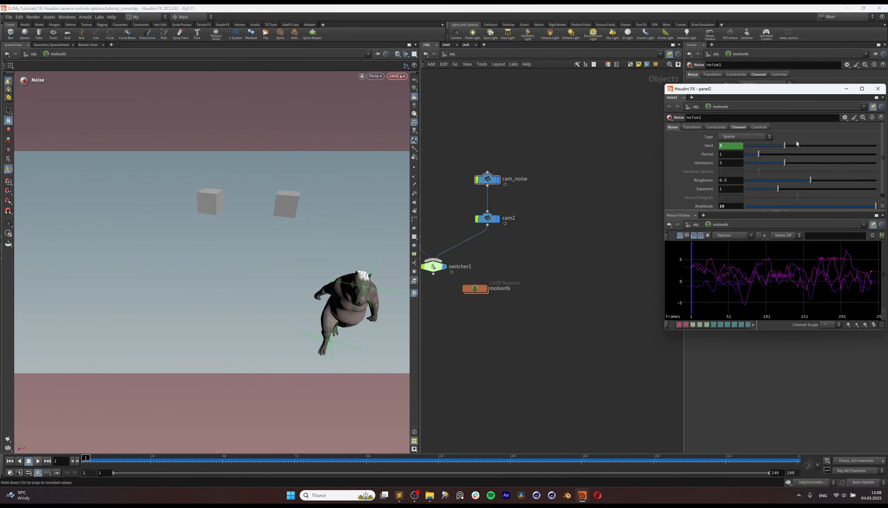
Step: Enlarge the floating noise1 parameter window and place it clear of the viewport
drag(783, 97, 602, 84)
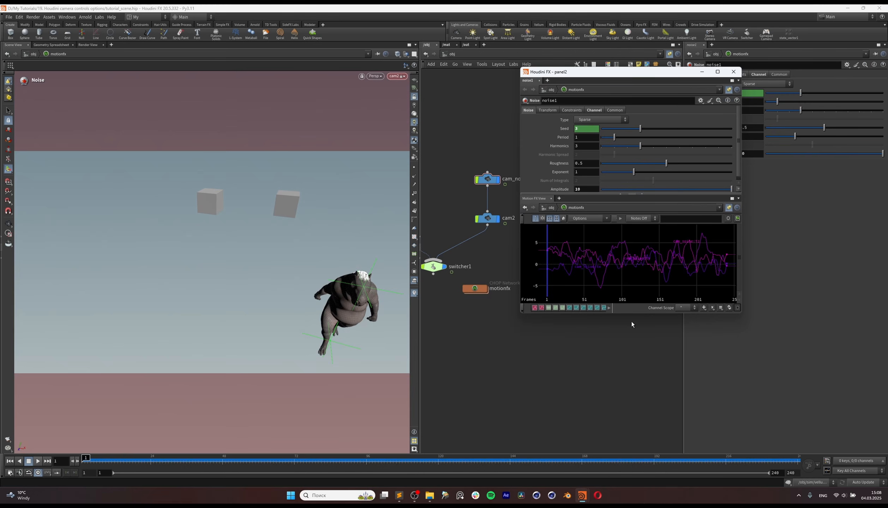
drag(620, 313, 621, 385)
drag(519, 176, 350, 178)
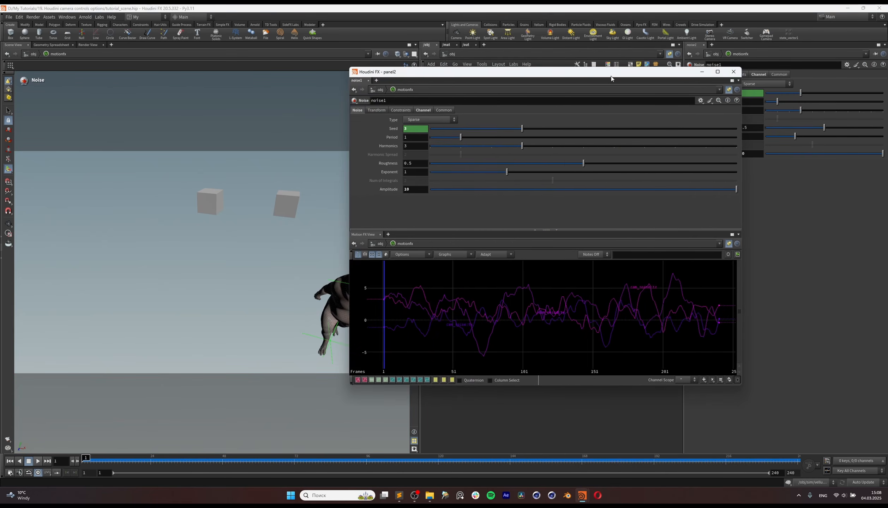
drag(612, 76, 713, 77)
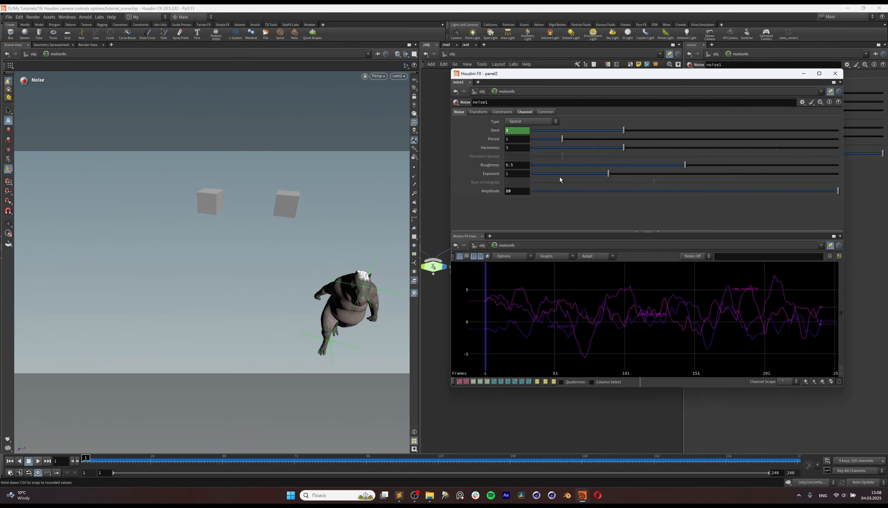
Step: Play the animation while trying noise amplitudes and periods, ending at period 0.86 and amplitude 0.35
drag(568, 191, 543, 199)
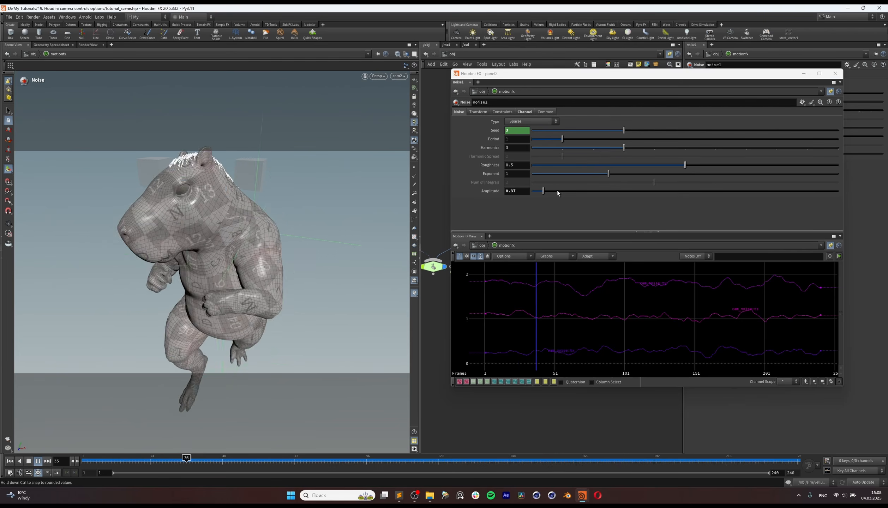
drag(569, 191, 565, 194)
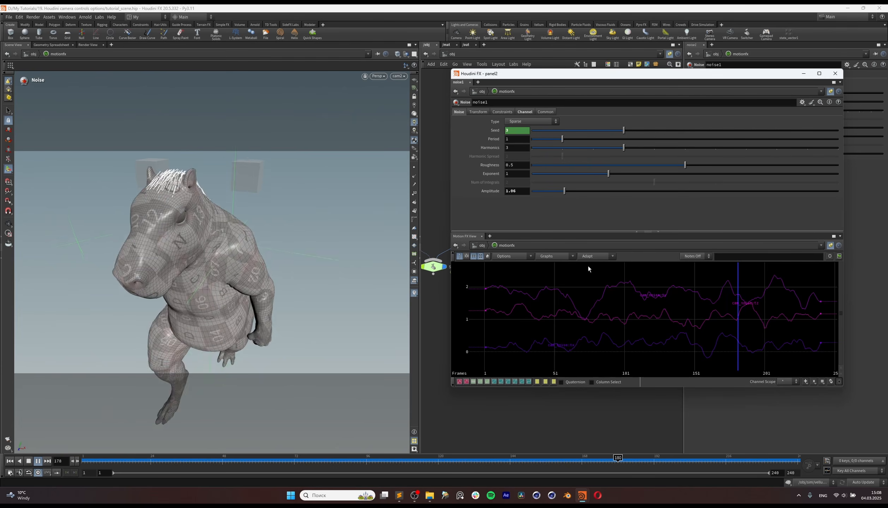
mouse_move(563, 138)
mouse_down()
mouse_move(573, 139)
mouse_move(549, 141)
mouse_up()
drag(565, 191, 536, 193)
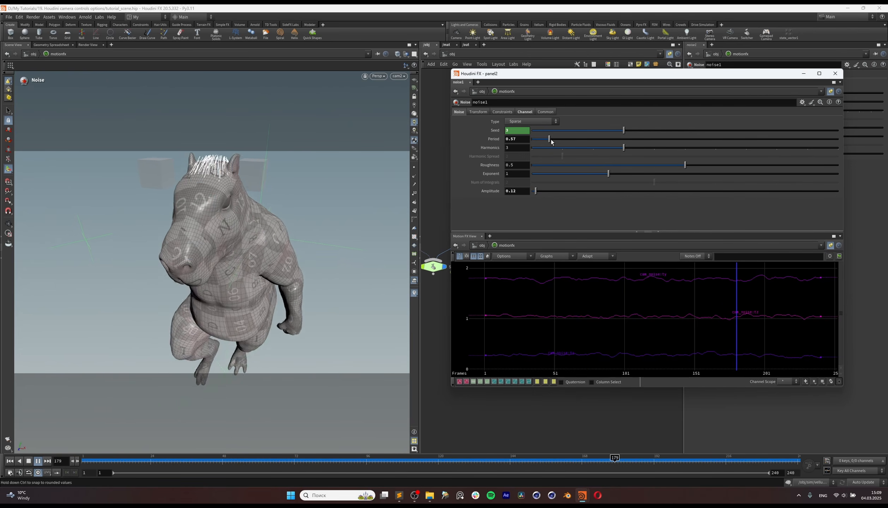
drag(550, 140, 559, 141)
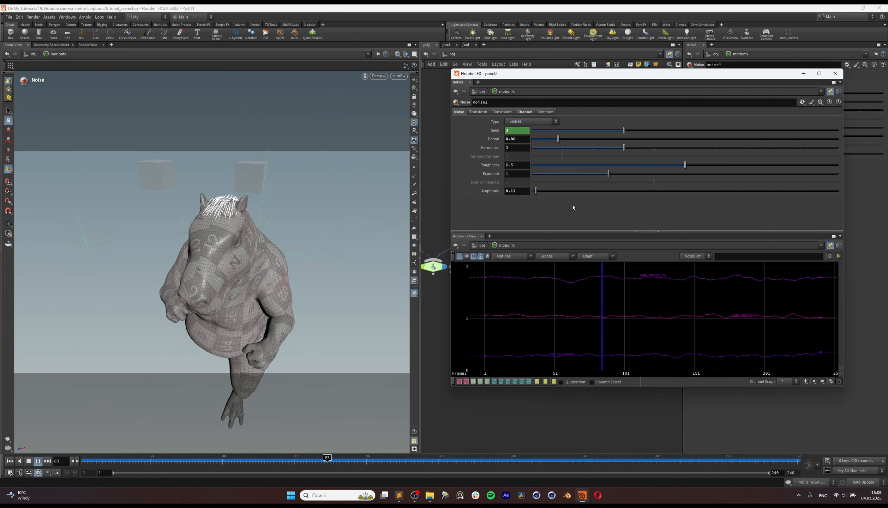
drag(533, 194, 543, 195)
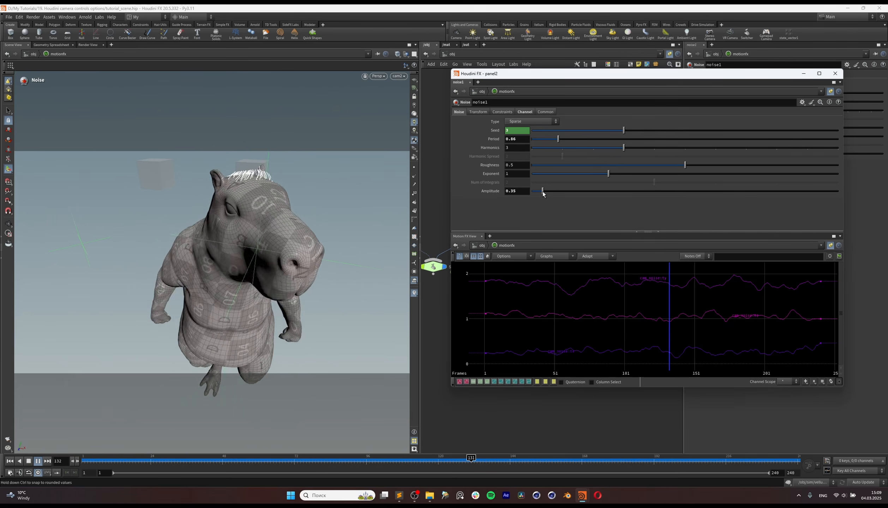
Step: Try a noise roughness of 0.651, and settle on roughness 0.497, amplitude 0.12 and period 0.31
drag(685, 165, 732, 166)
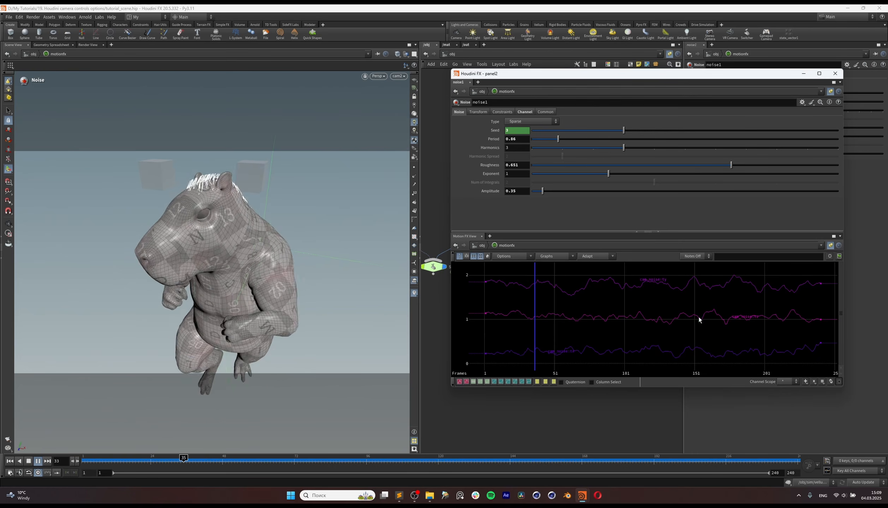
drag(731, 166, 685, 168)
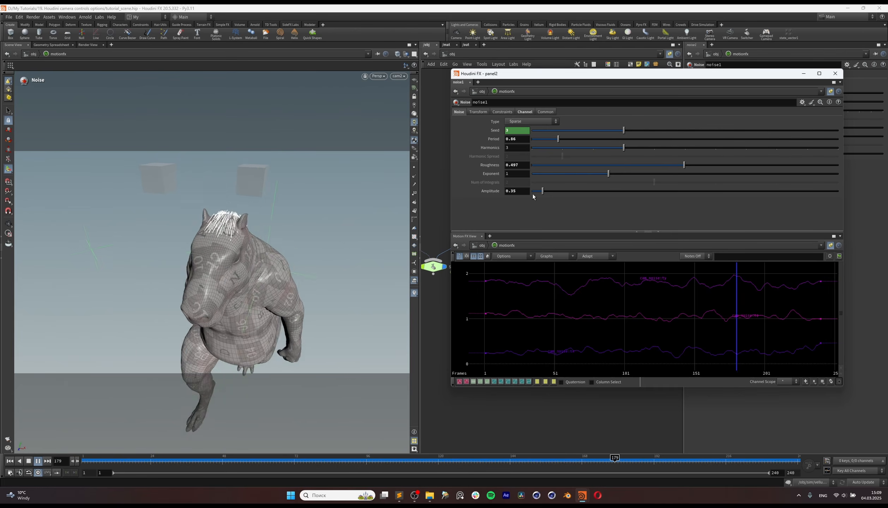
drag(533, 193, 537, 193)
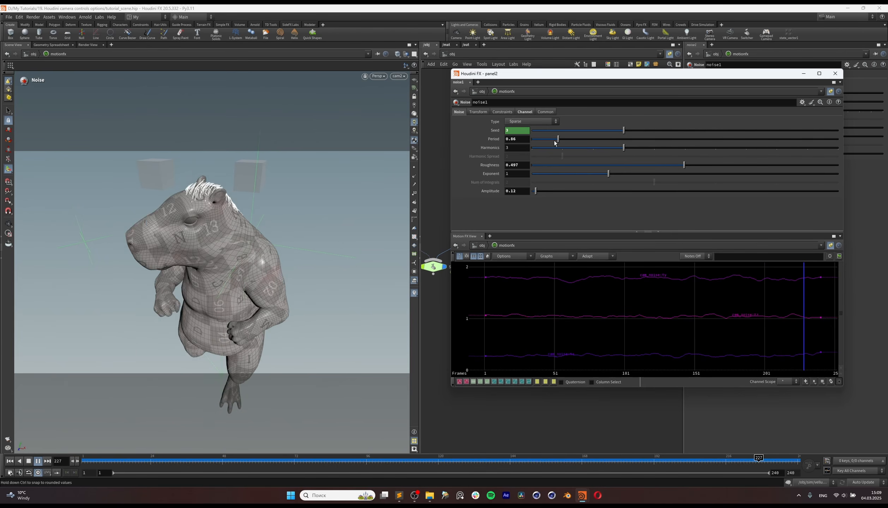
drag(559, 139, 542, 140)
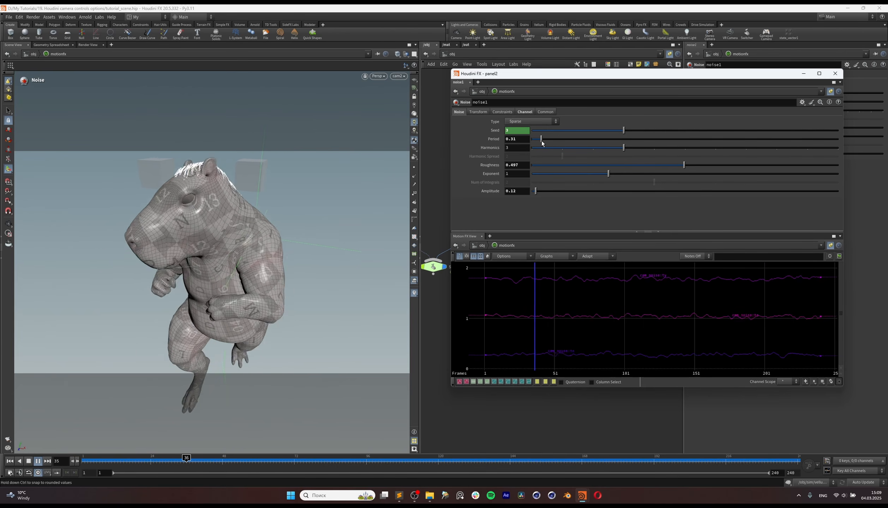
Step: Set the noise period to 0.65, look through switcher1, and settle on a noise amplitude of 0.12
drag(535, 193, 535, 195)
drag(543, 140, 552, 140)
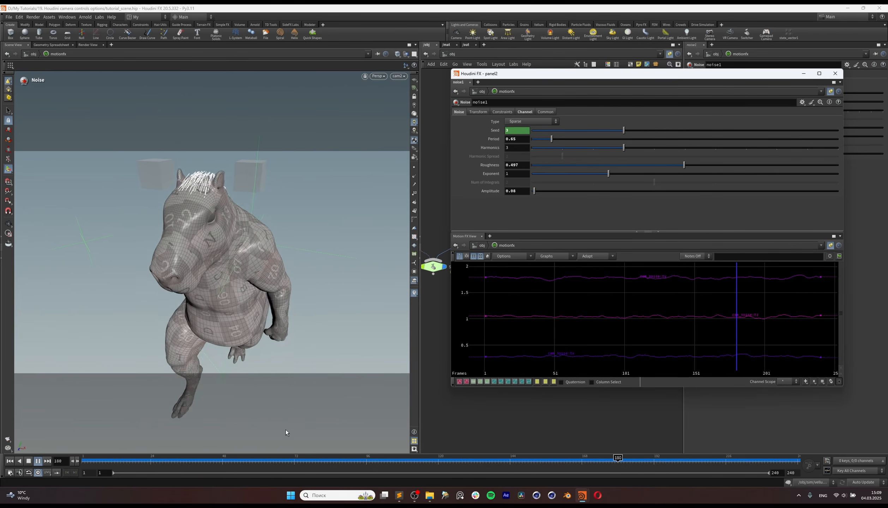
click(399, 76)
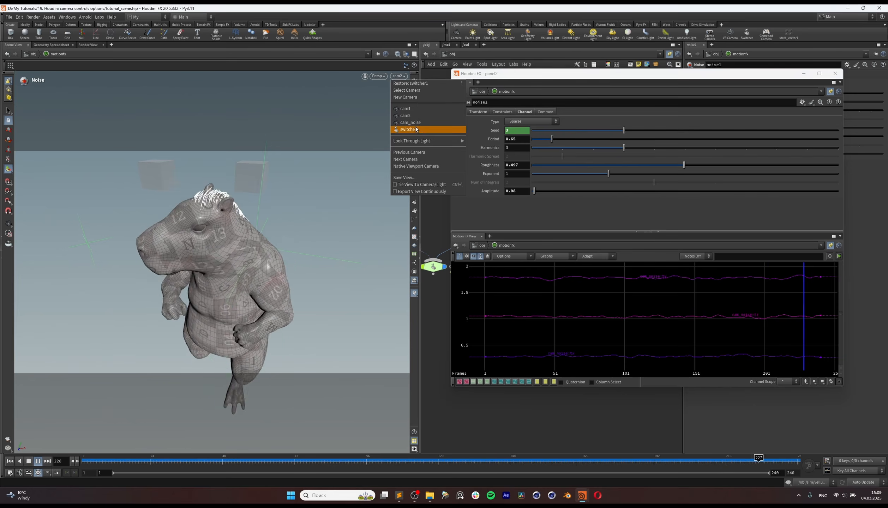
click(420, 118)
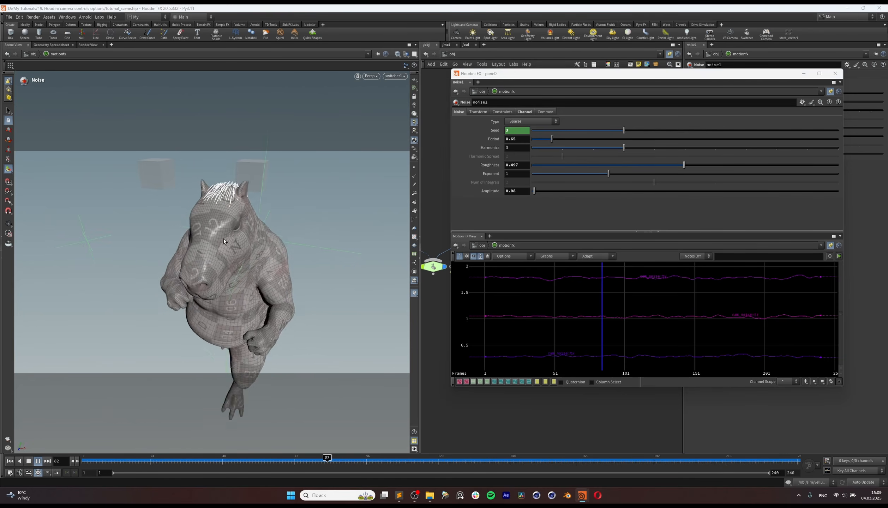
drag(534, 191, 536, 193)
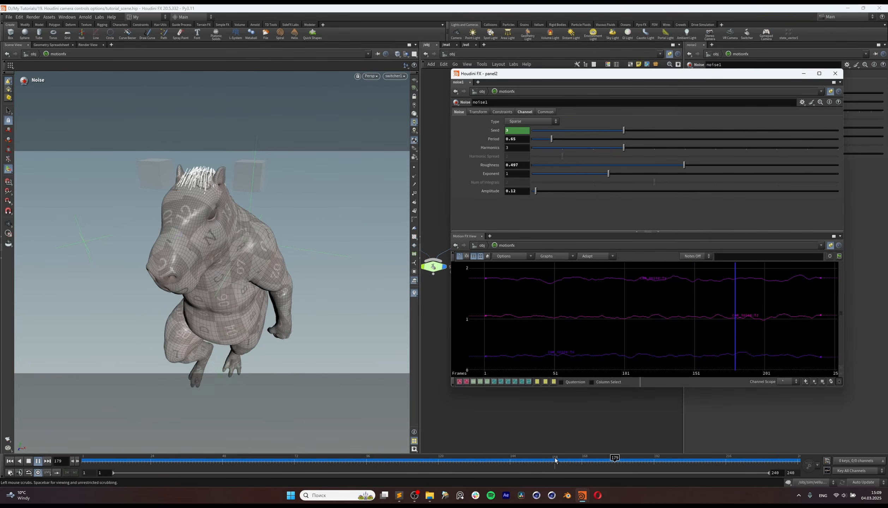
Step: Replay the animation, settle on noise period 0.6 and amplitude 0.12, and close the floating noise1 window
drag(458, 462, 447, 462)
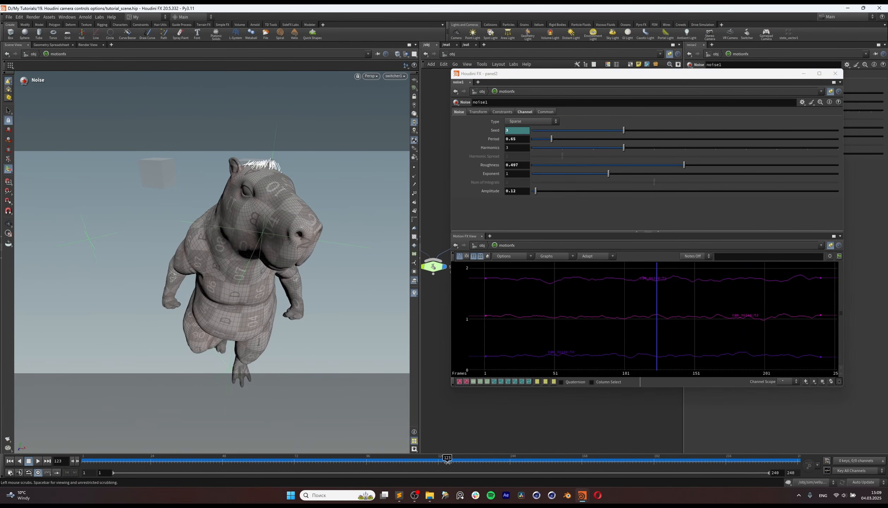
click(37, 464)
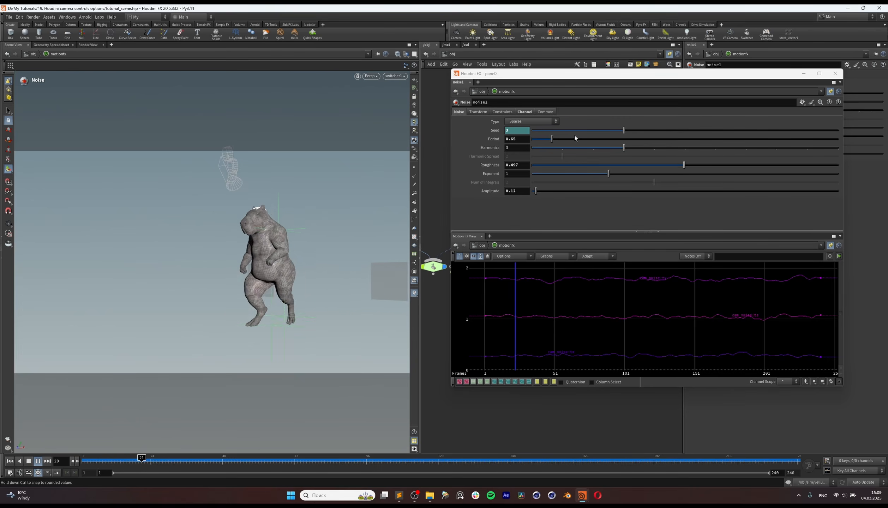
drag(554, 138, 551, 138)
drag(536, 191, 538, 191)
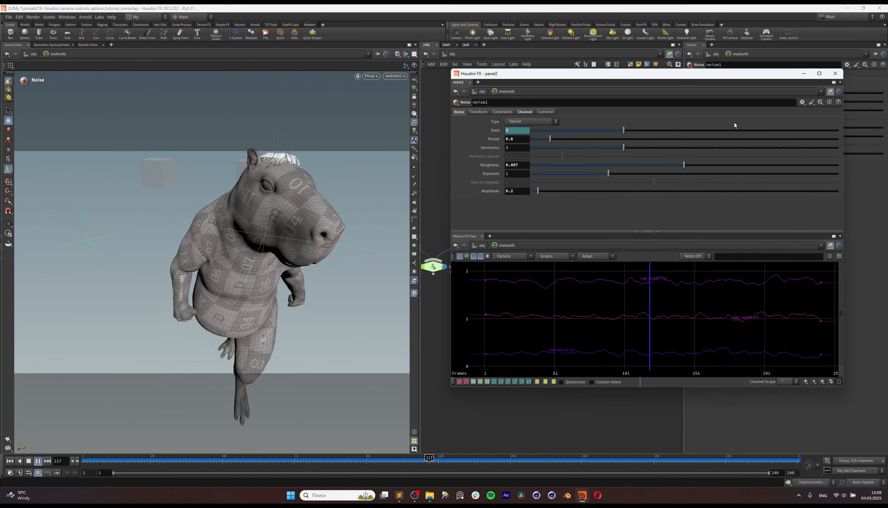
drag(674, 73, 586, 98)
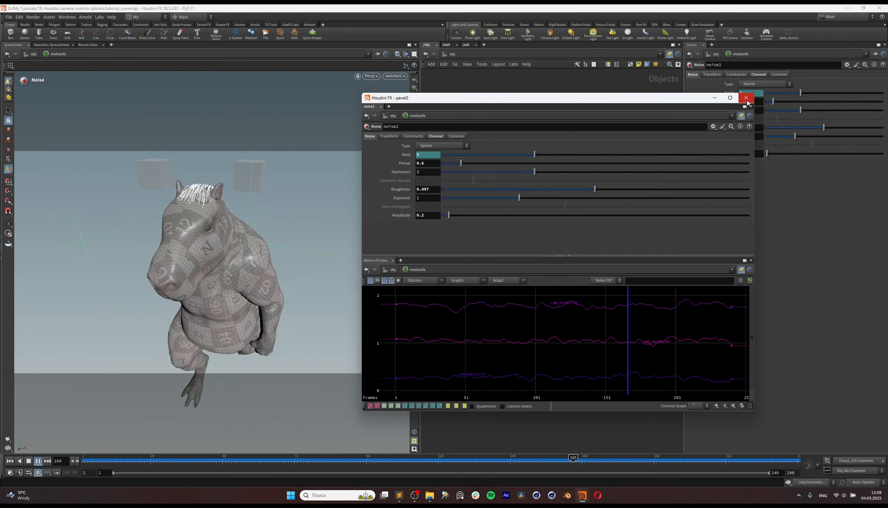
drag(449, 216, 446, 216)
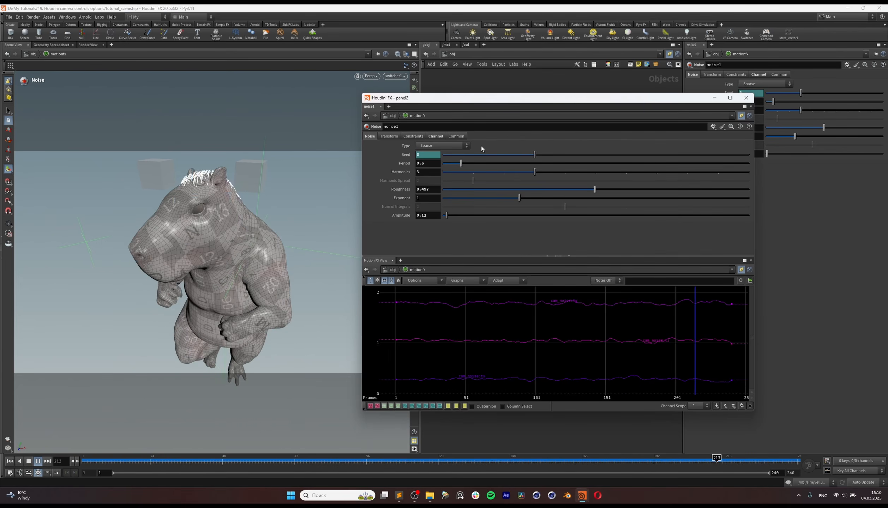
click(746, 98)
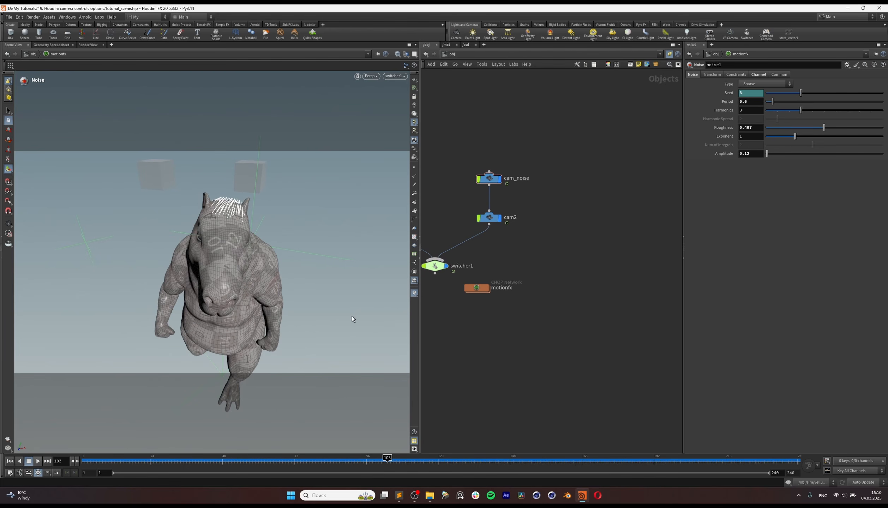
Step: Place the motionfx network beside cam2 and look through its nodes before returning to the object level
drag(479, 288, 549, 217)
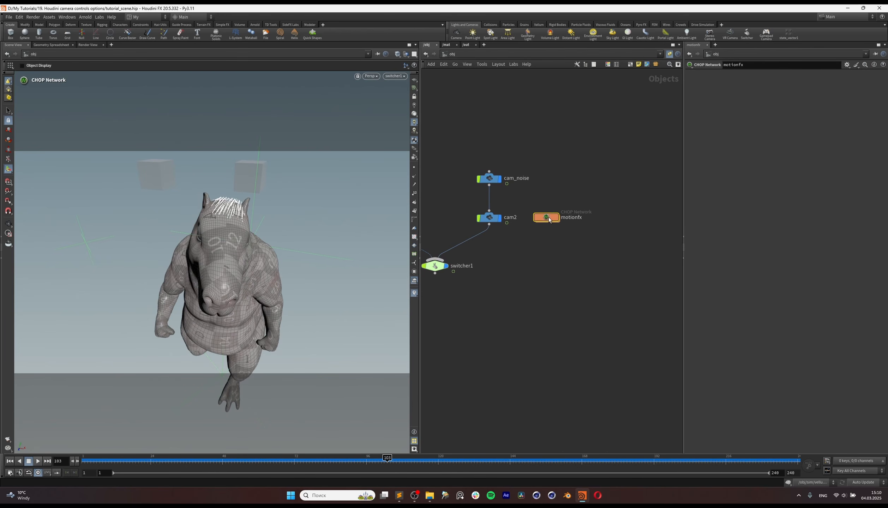
double_click(548, 215)
drag(483, 289, 578, 309)
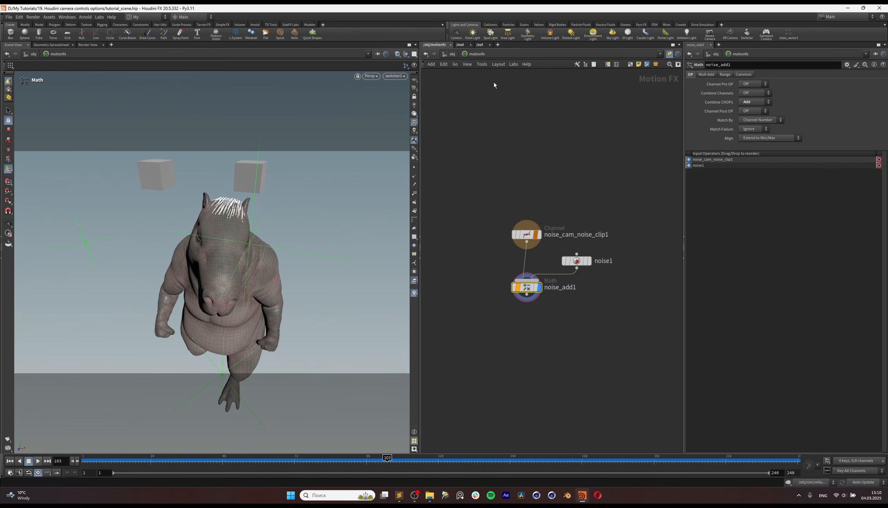
click(452, 54)
middle_drag(523, 255, 629, 260)
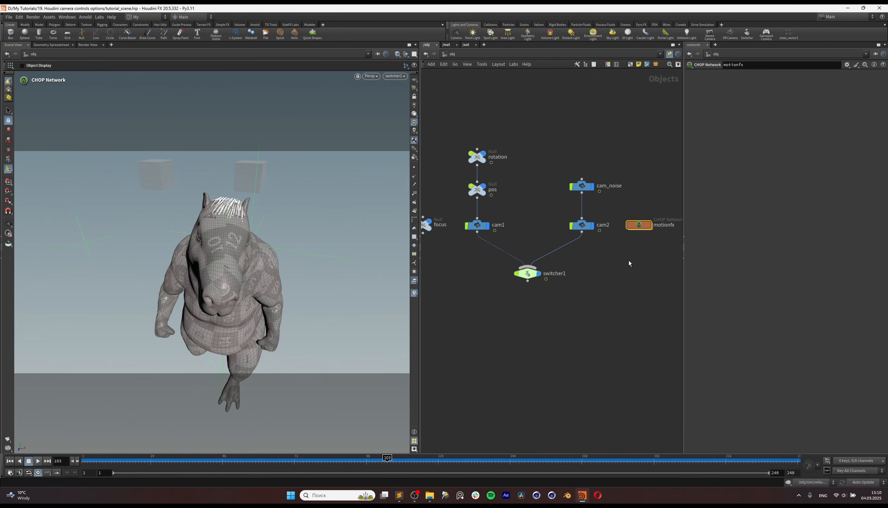
scroll(630, 261, down, 2)
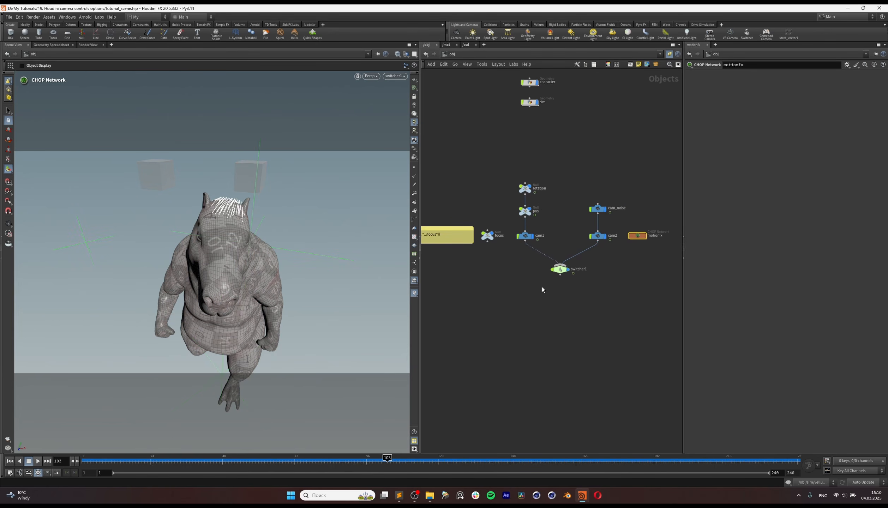
scroll(542, 290, down, 2)
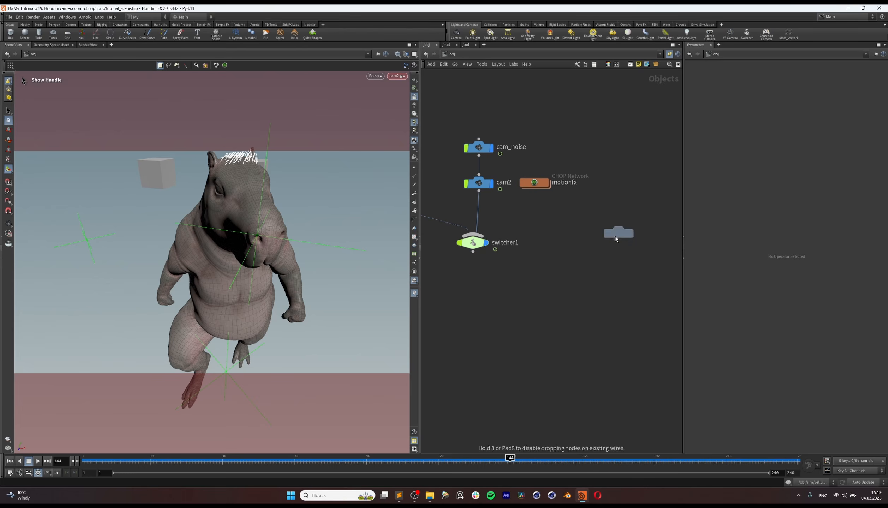
Step: Add a third camera beside cam2 and motionfx and wire it into switcher1 as the third input
click(615, 236)
key(Delete)
middle_drag(624, 232, 604, 238)
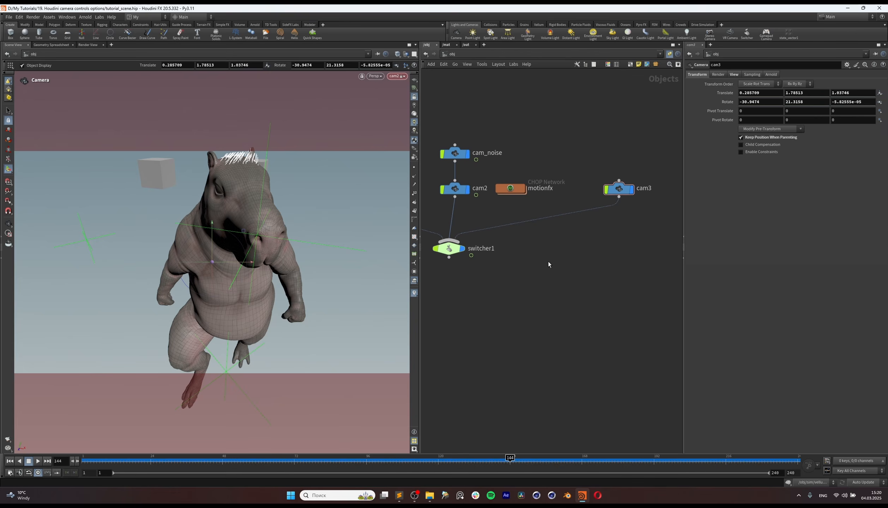
Step: At frame 145, look through cam3 and reframe it to a low side view of the character
click(459, 248)
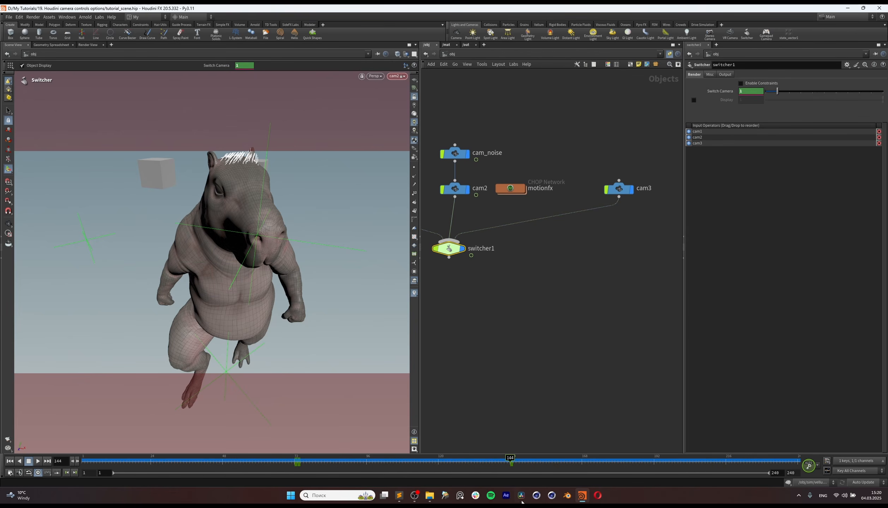
click(513, 459)
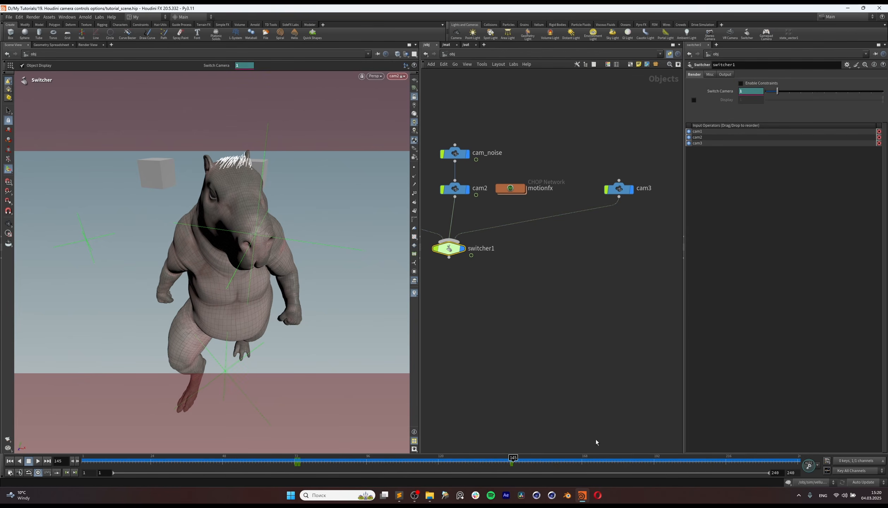
click(618, 189)
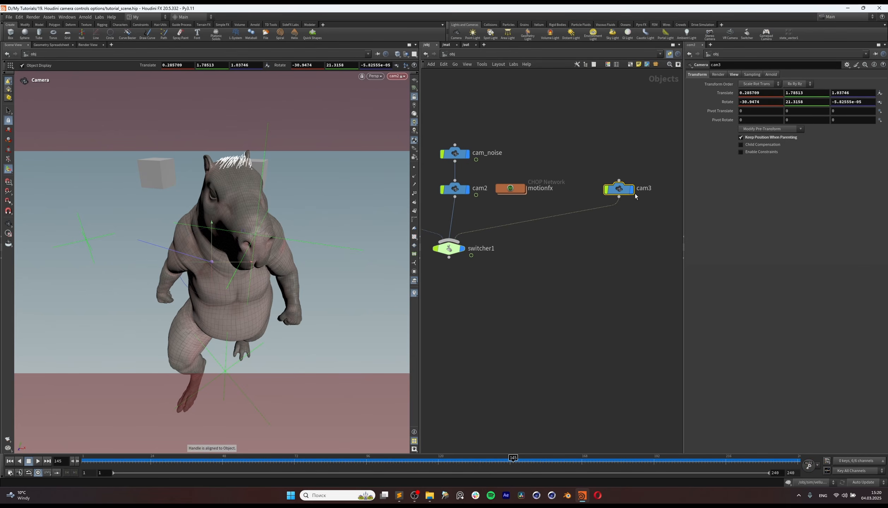
click(403, 76)
click(403, 122)
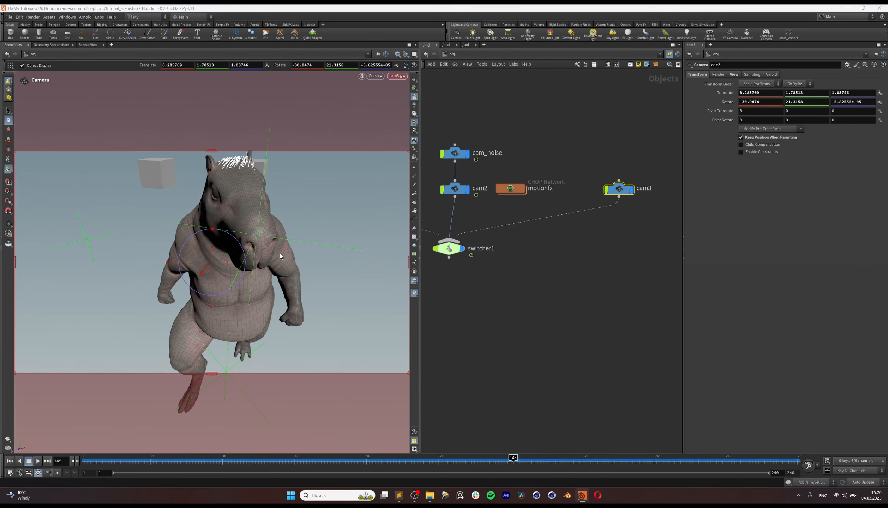
alt+drag(276, 243, 251, 317)
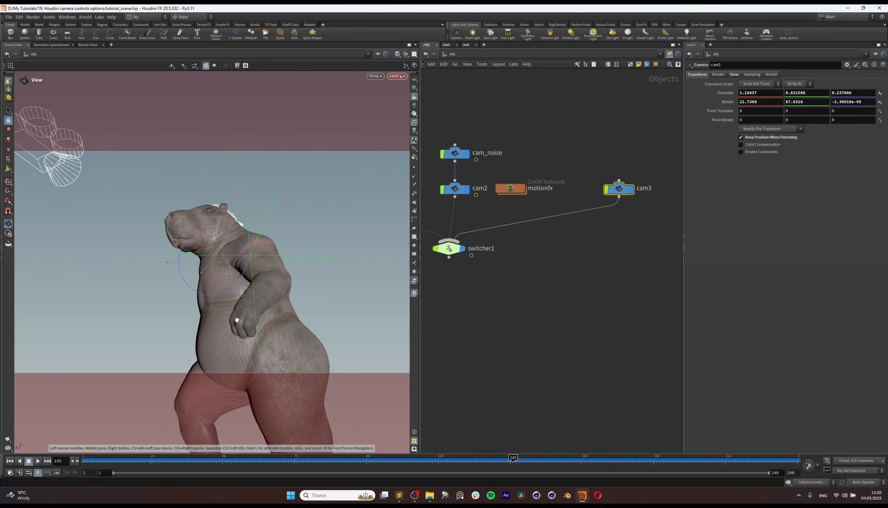
mouse_move(513, 459)
mouse_down()
mouse_move(486, 459)
mouse_move(513, 459)
mouse_up()
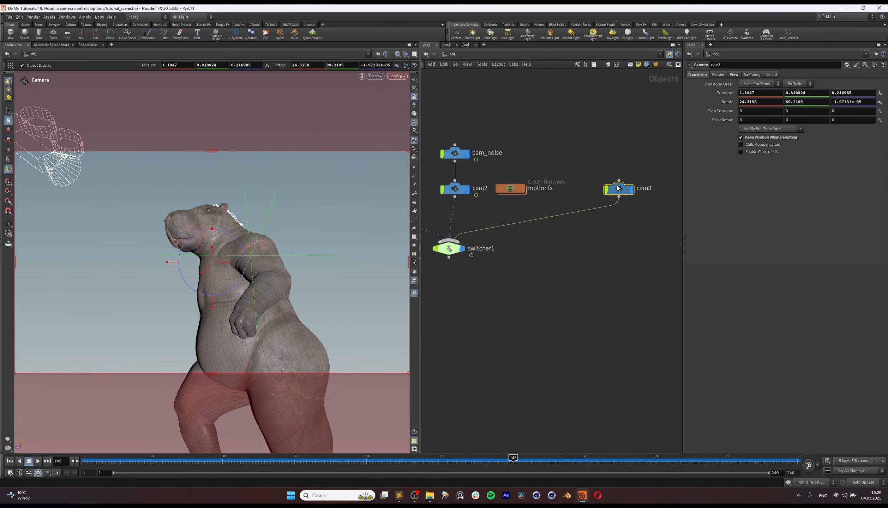
Step: Add a null beside cam3 and name it look_at
scroll(548, 255, down, 2)
middle_drag(537, 254, 544, 279)
drag(593, 164, 557, 243)
middle_drag(557, 259, 569, 276)
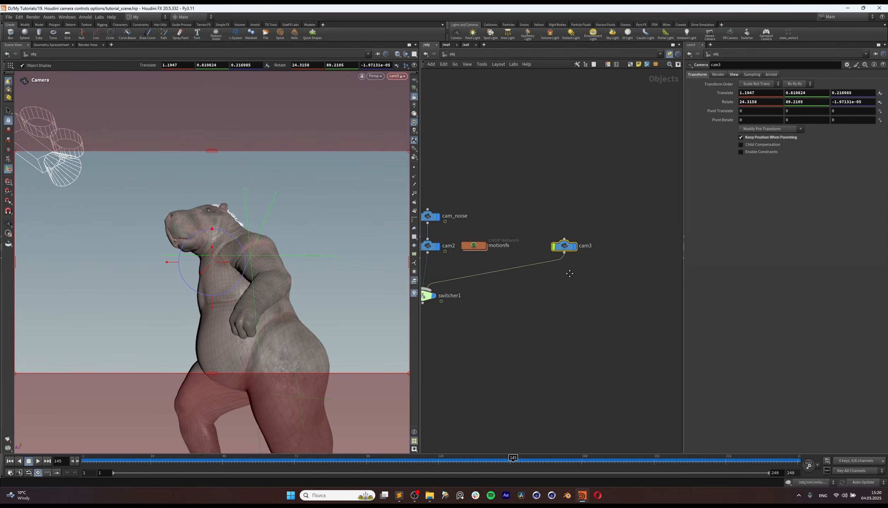
key(Tab)
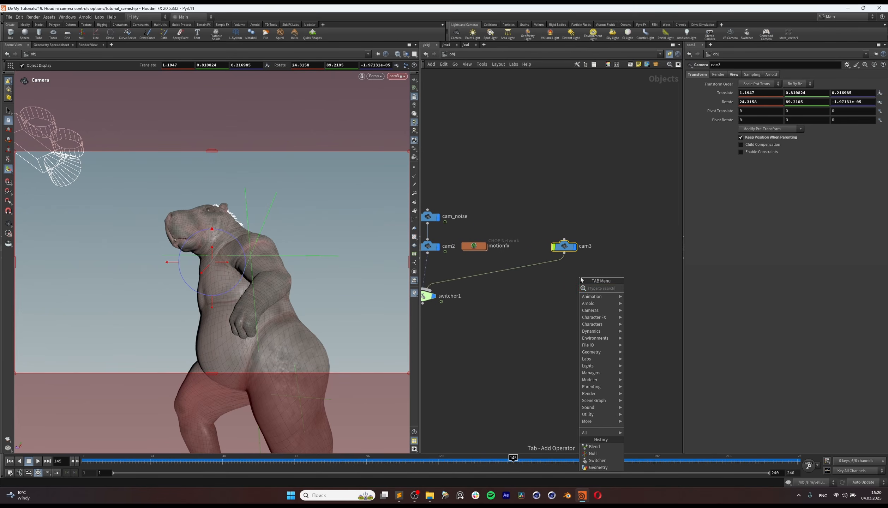
text(nul)
click(636, 289)
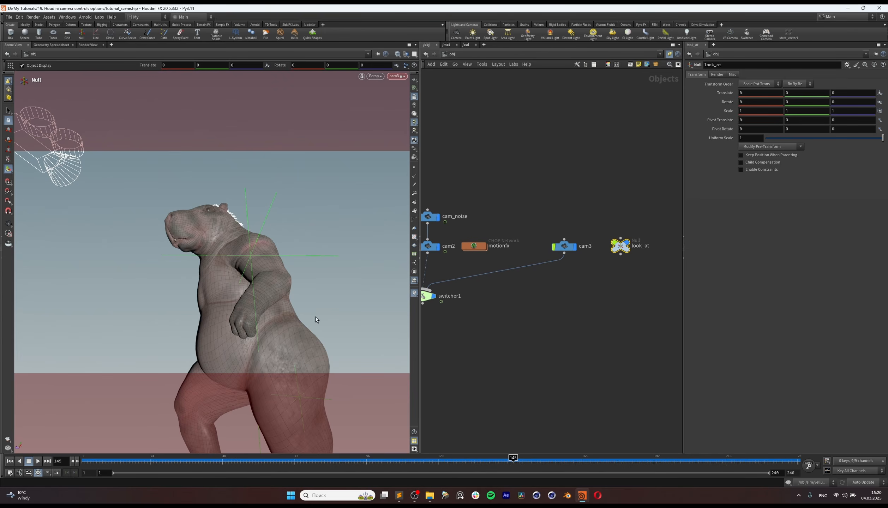
Step: Unlock the view from cam3 and raise the look_at null to the character's upper body, at about 1.37 in Translate Y
click(413, 99)
scroll(247, 367, down, 5)
alt+drag(248, 367, 248, 264)
scroll(296, 392, down, 4)
key(t)
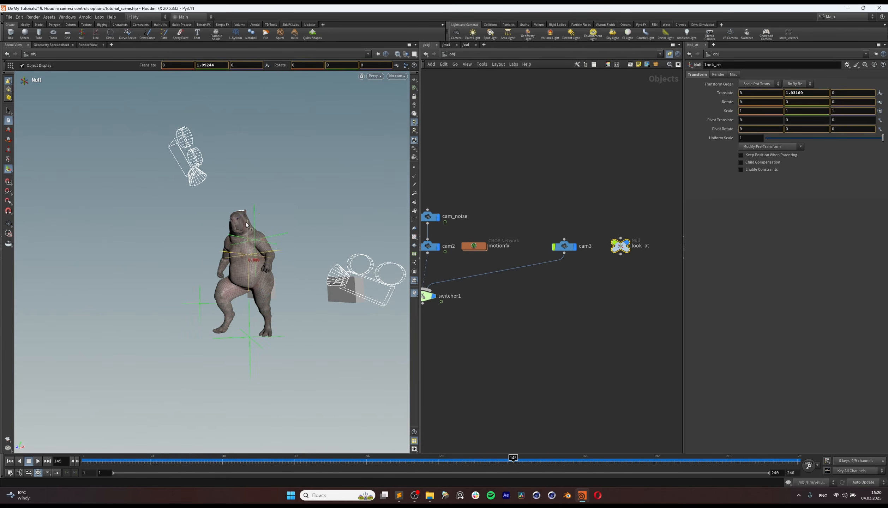
alt+drag(244, 197, 223, 329)
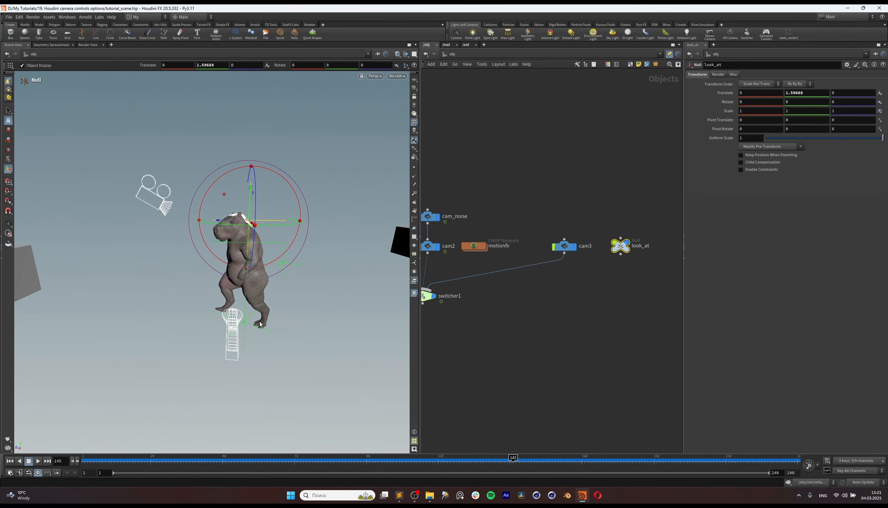
alt+drag(307, 277, 257, 227)
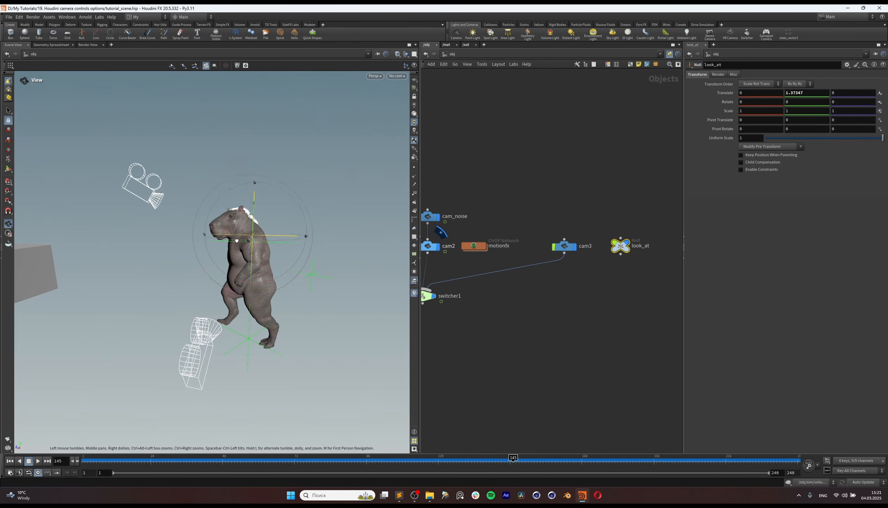
alt+drag(262, 235, 283, 245)
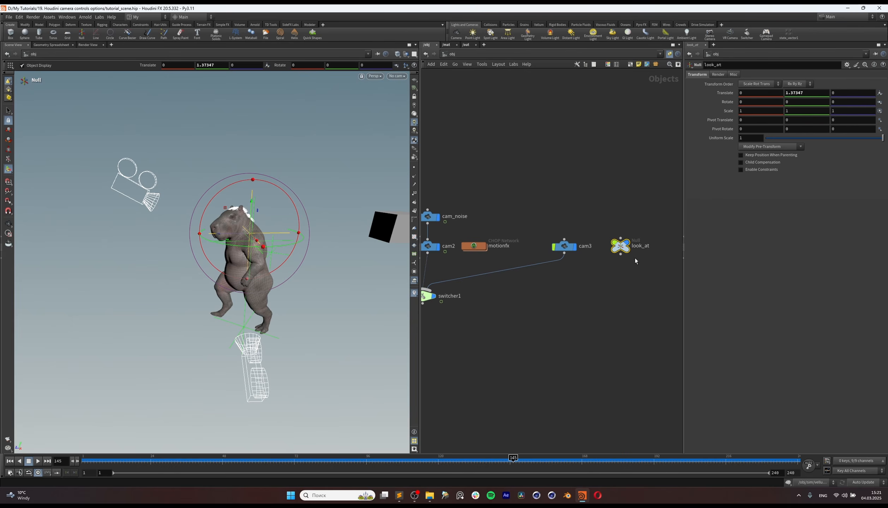
Step: Select cam3 in the network and bring up the constraint shelf tools
middle_drag(586, 276, 570, 281)
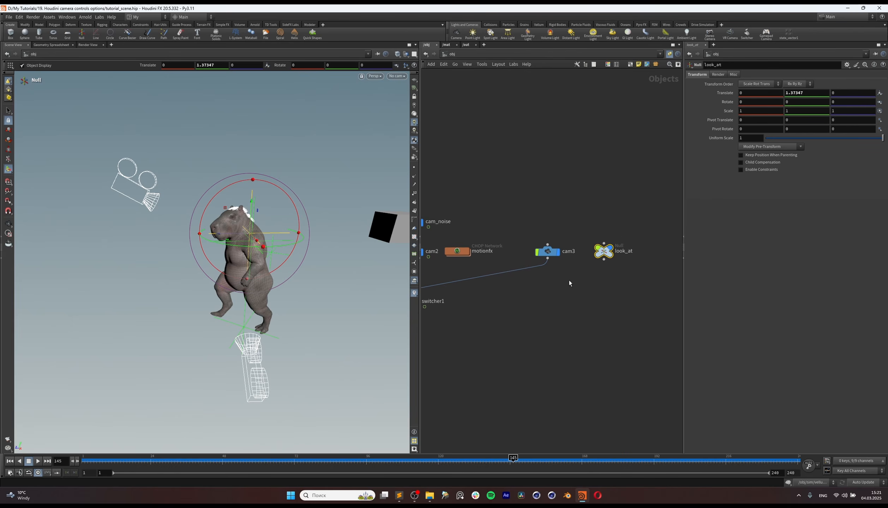
click(548, 252)
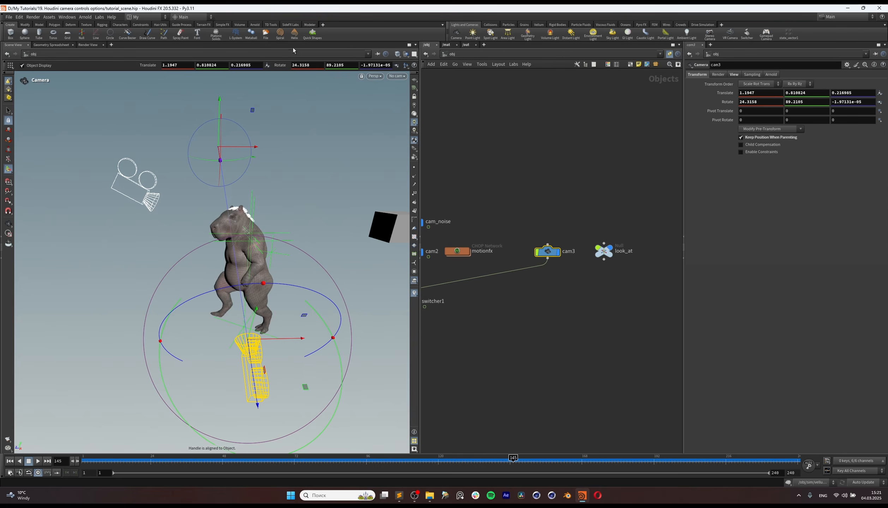
click(140, 25)
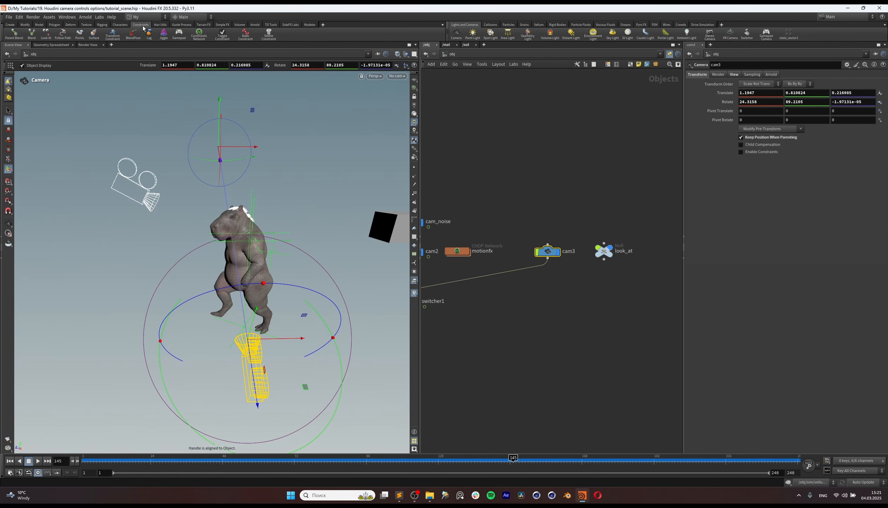
click(48, 36)
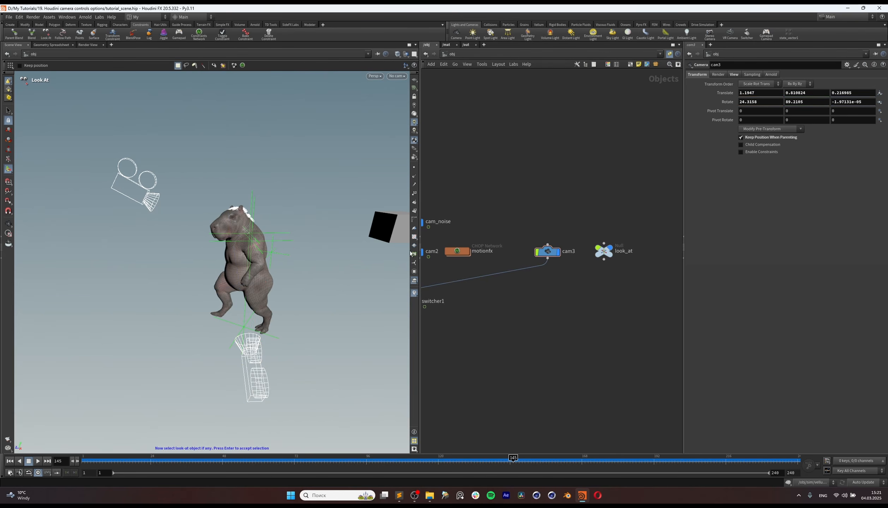
key(Return)
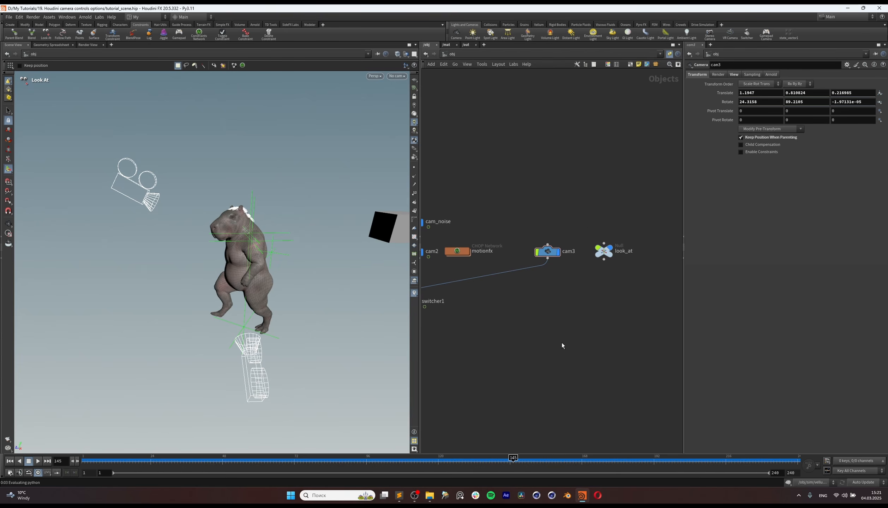
key(Escape)
key(h)
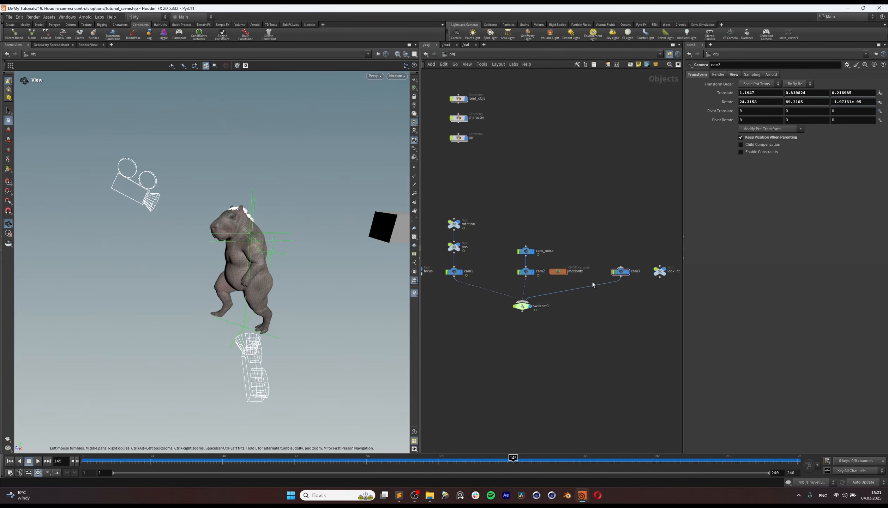
Step: Move the look_at null behind the character, to about -1.36 in Translate Z
scroll(573, 305, down, 2)
middle_drag(564, 311, 595, 325)
drag(486, 312, 486, 311)
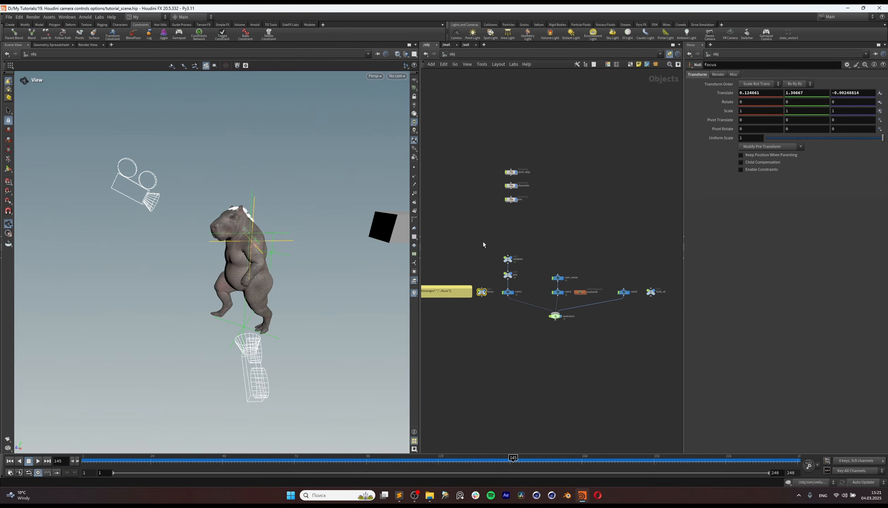
click(652, 292)
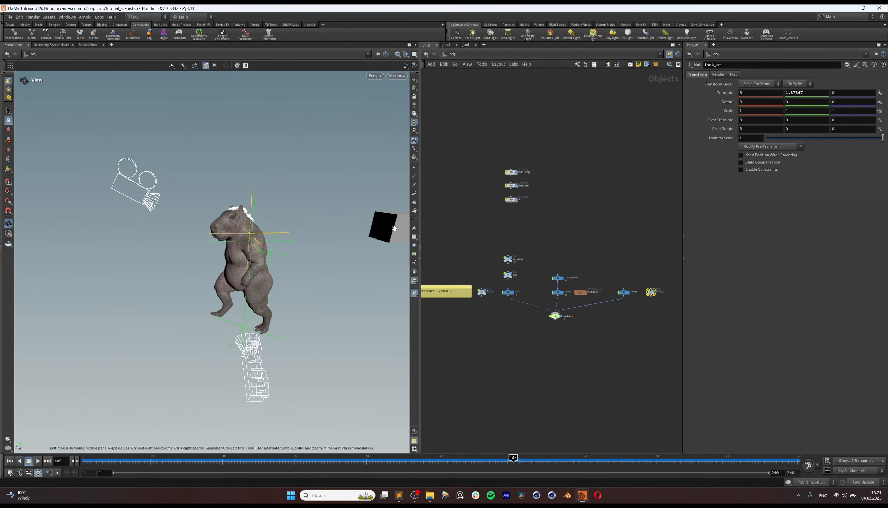
click(6, 173)
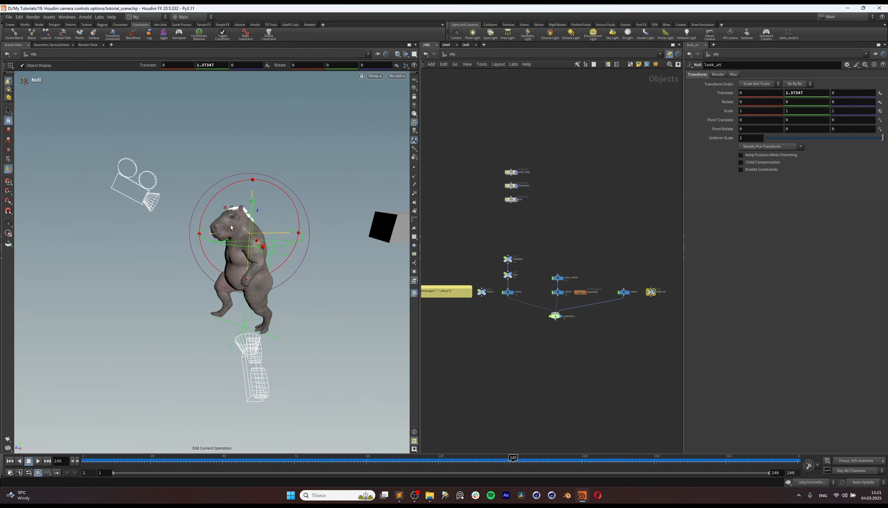
alt+drag(208, 205, 331, 228)
alt+middle_drag(266, 277, 224, 294)
alt+drag(225, 293, 275, 262)
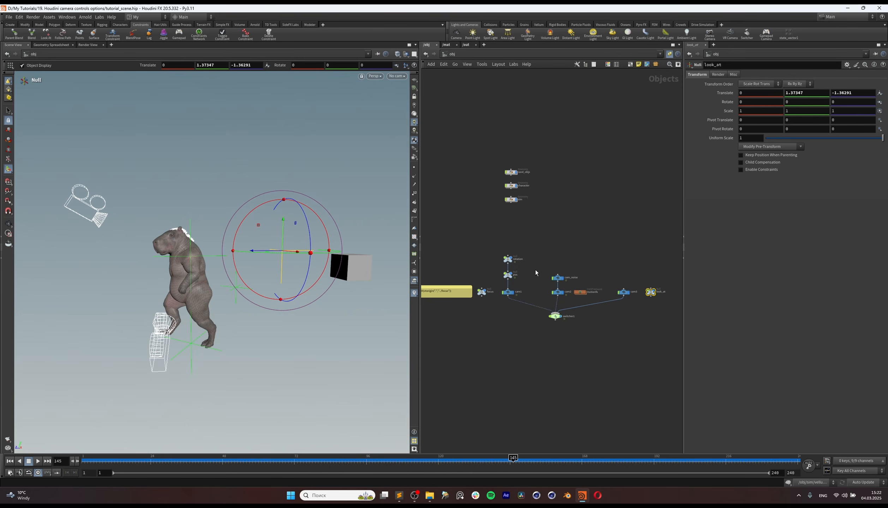
Step: Apply a Look At constraint to cam3 with the look_at null as target and no look-up object
scroll(646, 297, up, 3)
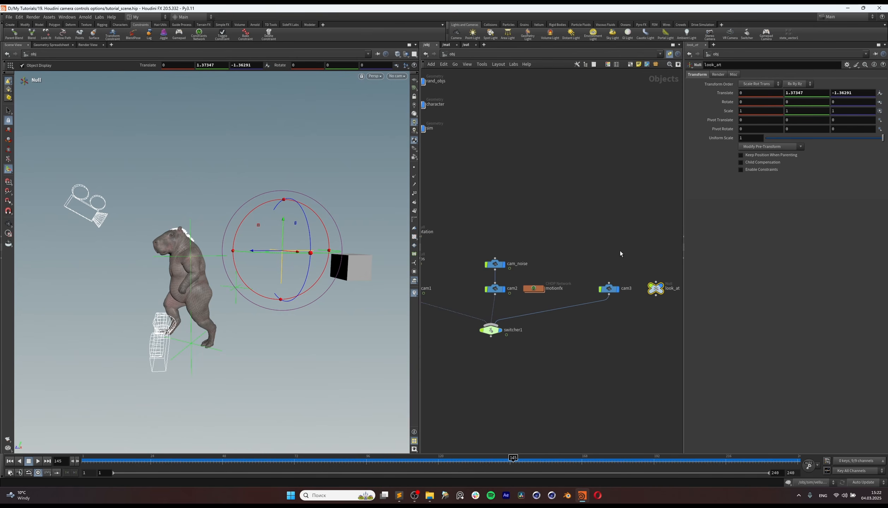
click(610, 289)
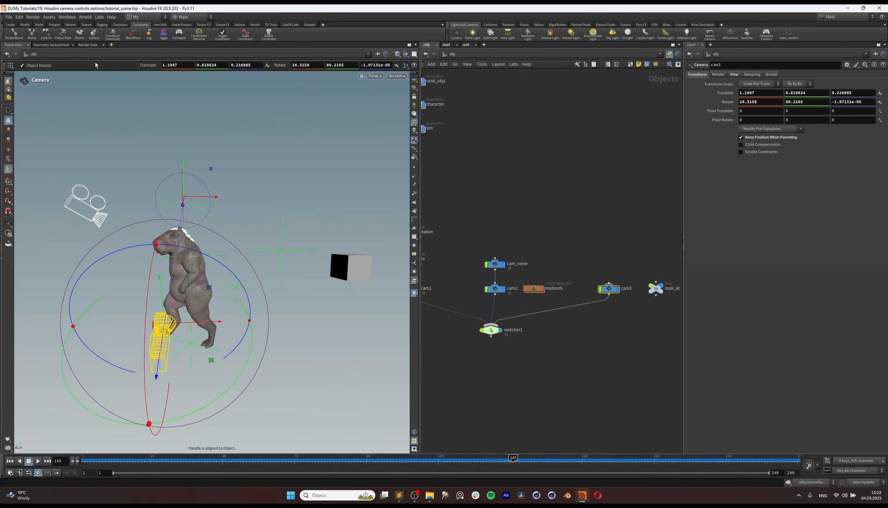
click(47, 35)
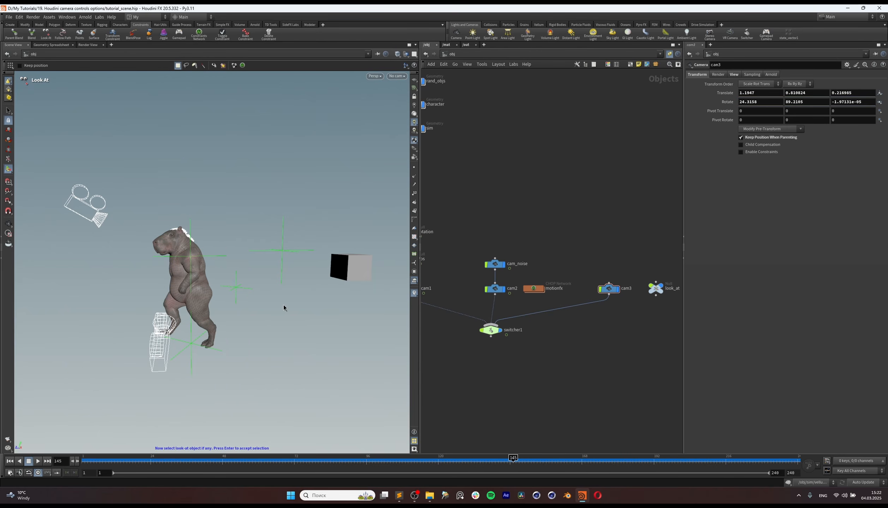
click(281, 252)
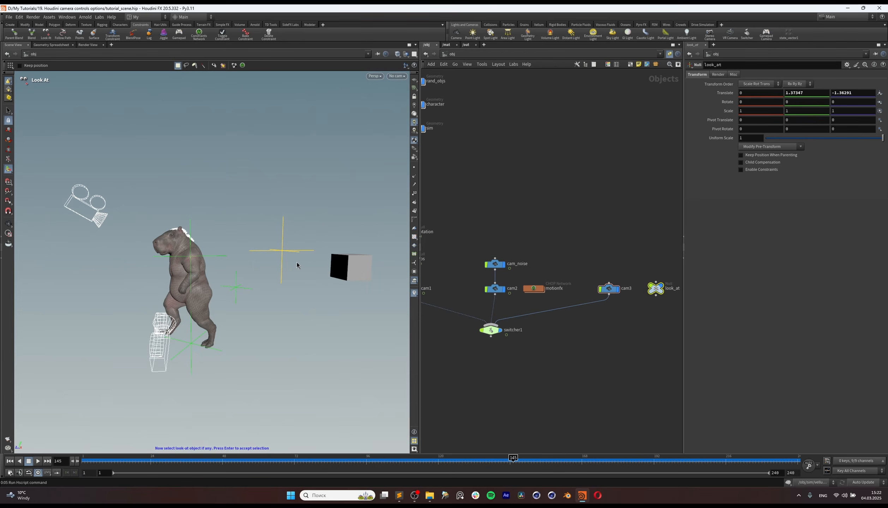
key(Return)
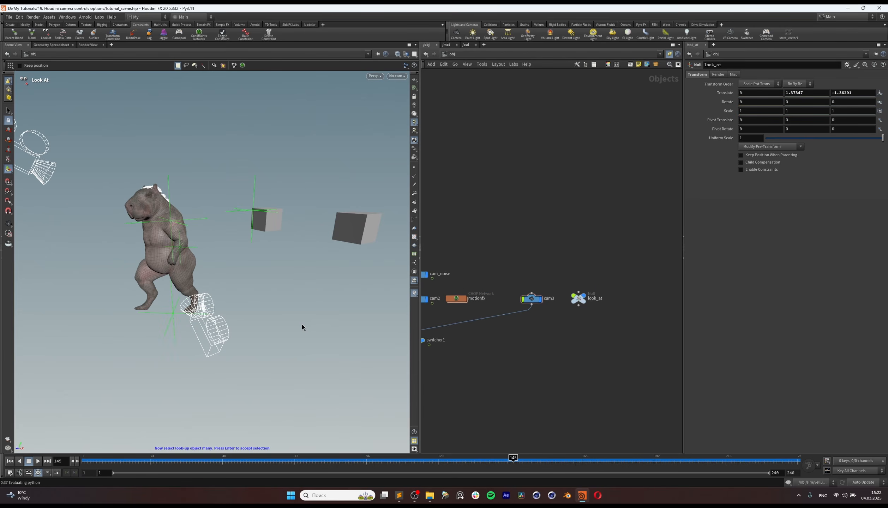
key(Return)
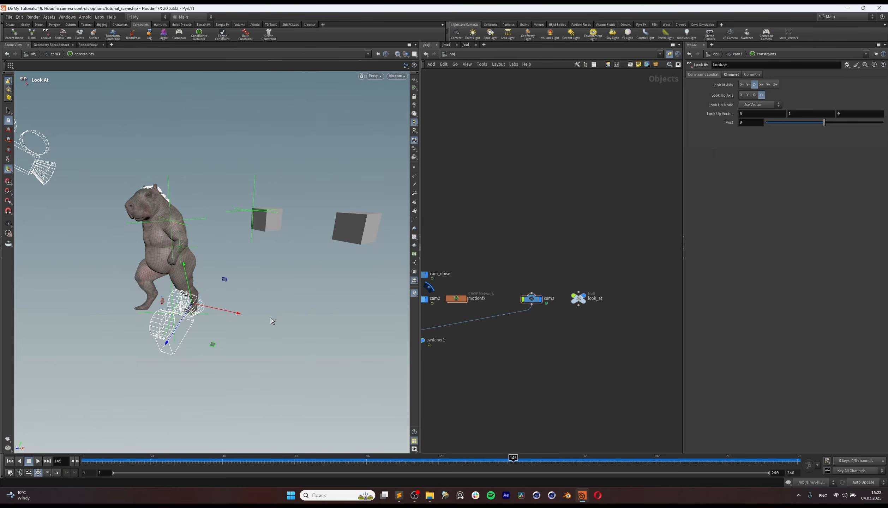
key(Escape)
Step: Test the constraint by moving the look_at null farther away along Z and back onto the character
drag(271, 318, 166, 322)
click(579, 299)
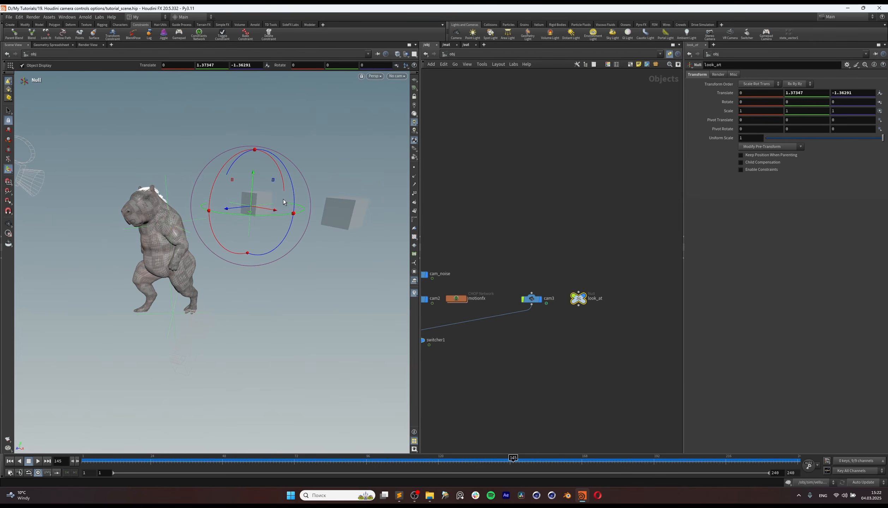
drag(229, 209, 241, 206)
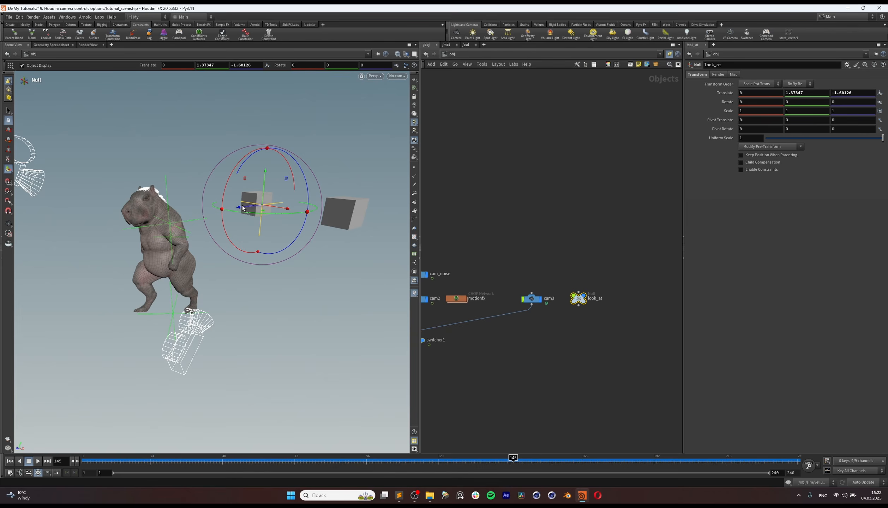
drag(239, 209, 143, 218)
Step: Look through cam3 and shift the look_at null to about 0.2 in Translate Z
click(397, 76)
click(403, 123)
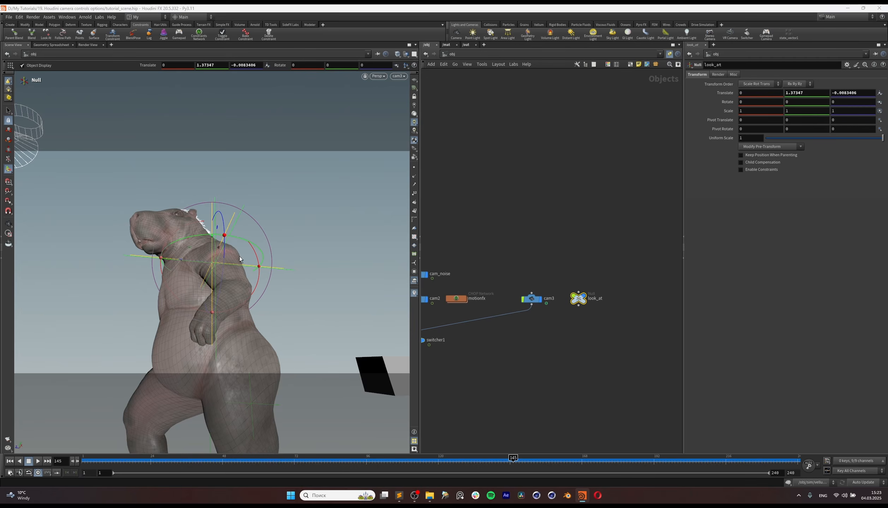
drag(180, 259, 150, 265)
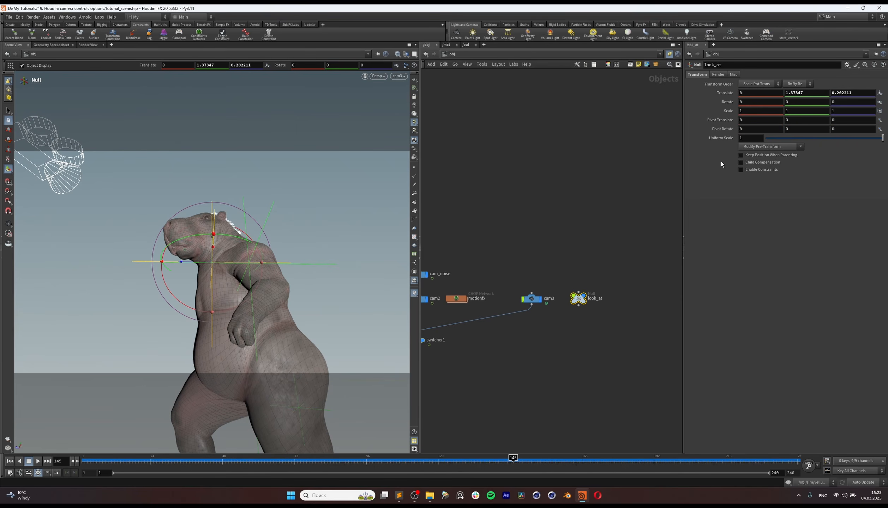
Step: Keyframe the look_at null's Translate at frame 145, and raise it to about 1.53 in Translate Y at frame 192
alt+click(726, 95)
drag(521, 464, 661, 475)
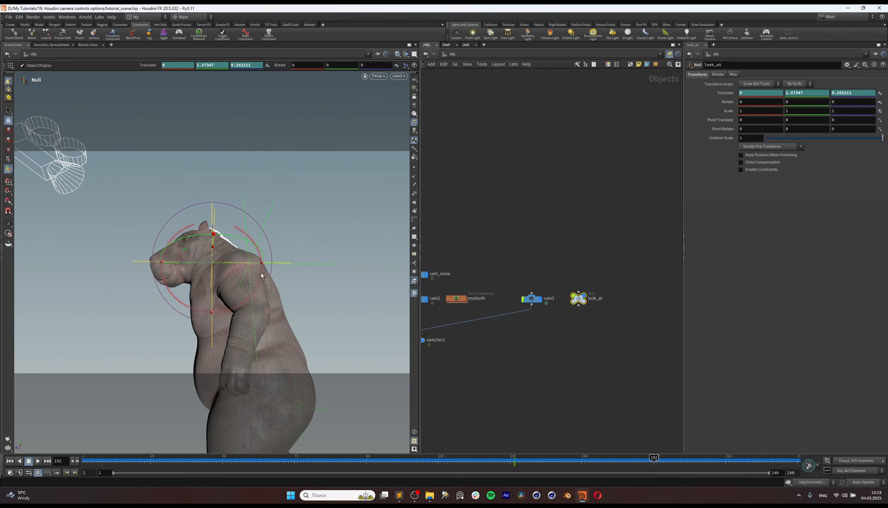
drag(211, 241, 215, 250)
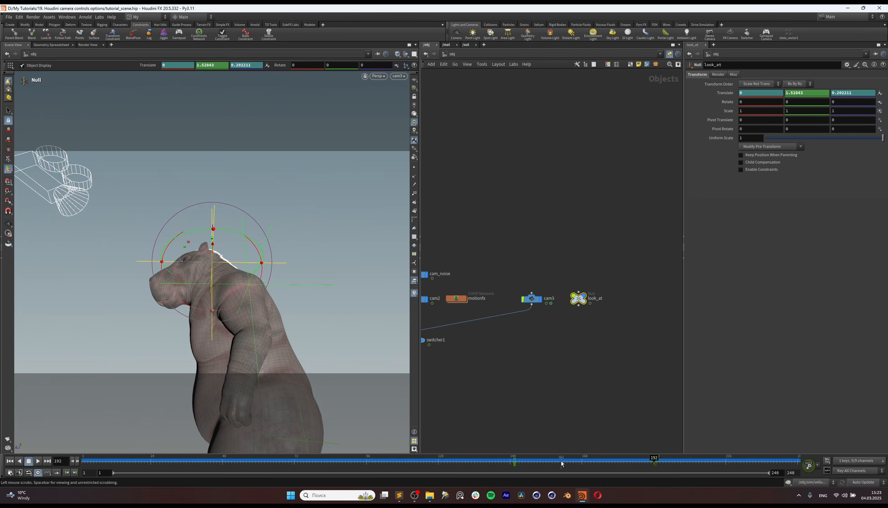
Step: At frame 145, keyframe the Translate and Rotate channels of cam3
click(515, 462)
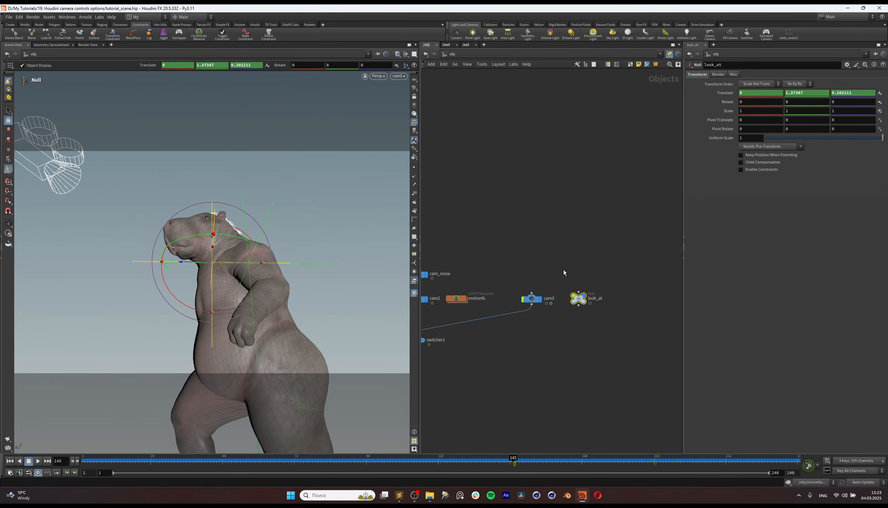
click(531, 299)
alt+click(725, 93)
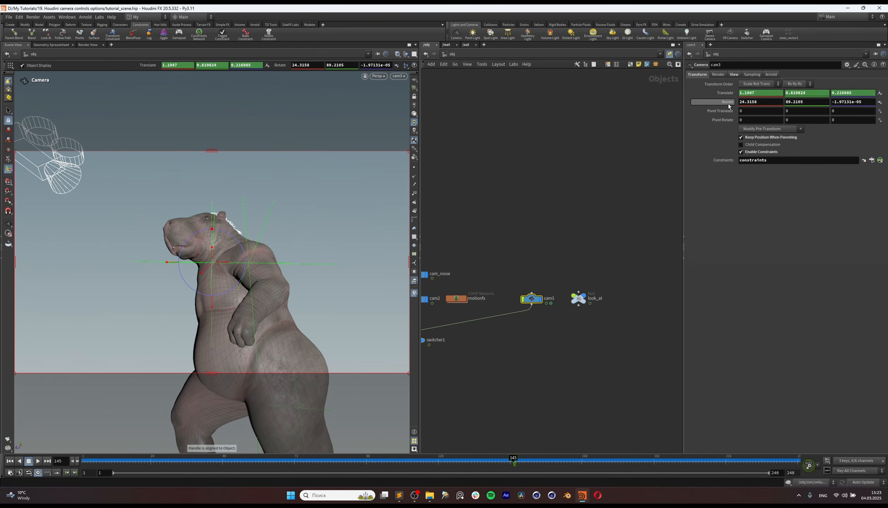
alt+click(730, 102)
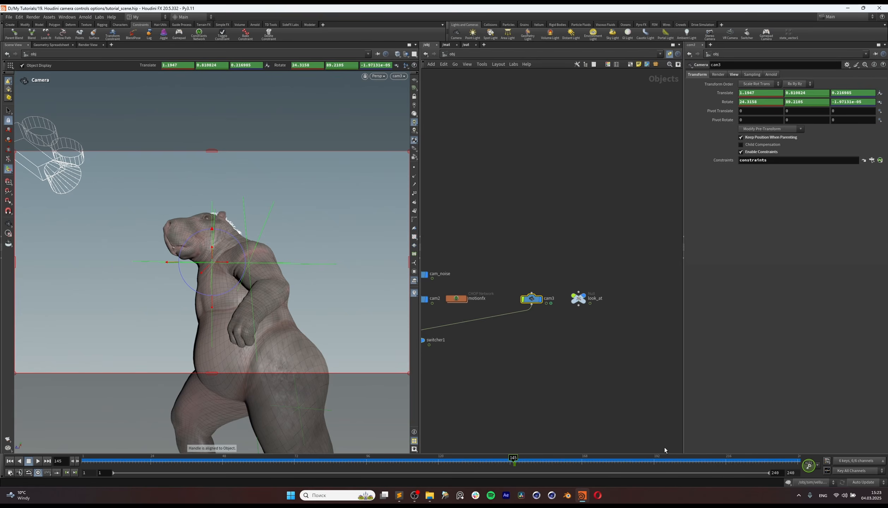
Step: Go to frame 192, look through cam3 again and lock the view to the camera
drag(607, 248, 572, 338)
click(652, 461)
drag(652, 461, 655, 461)
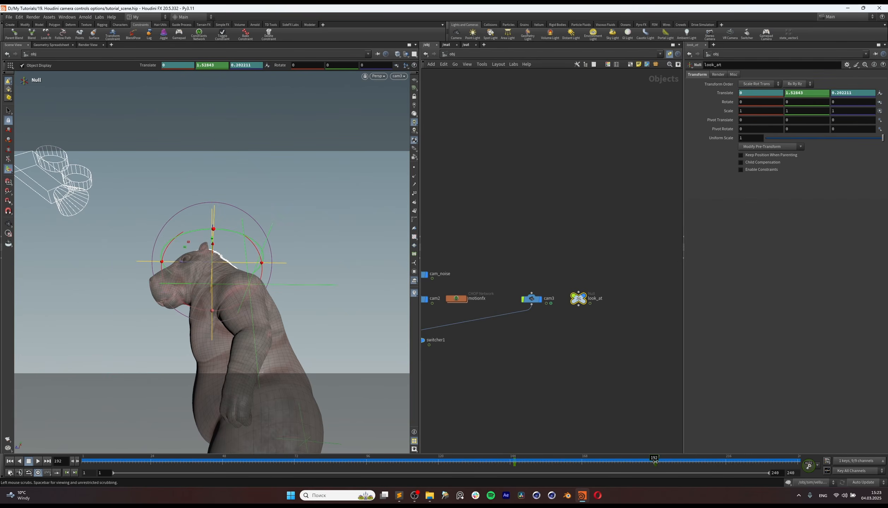
alt+drag(192, 274, 251, 299)
key(Return)
click(398, 76)
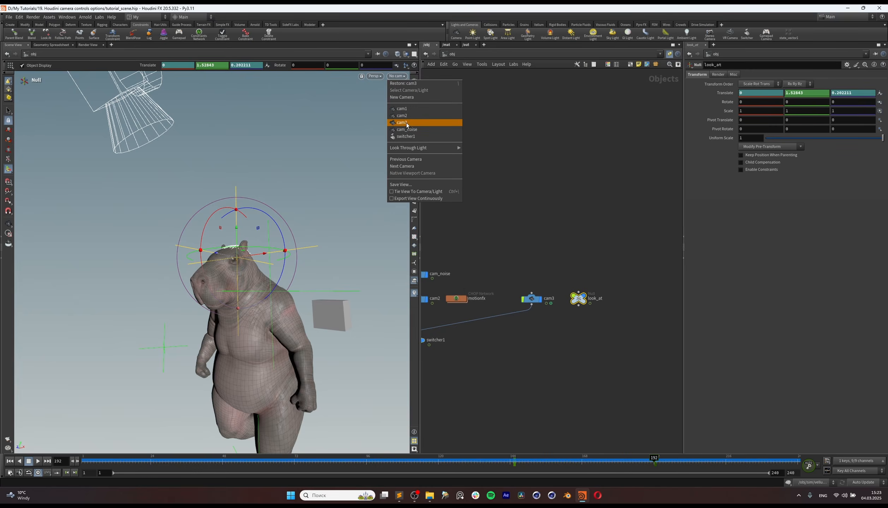
click(413, 124)
click(414, 101)
Step: Reframe cam3 to a close three-quarter view of the character's other side and lower the look_at null to about 1.36 in Translate Y
alt+drag(198, 274, 210, 297)
right_drag(210, 296, 262, 292)
drag(262, 292, 224, 307)
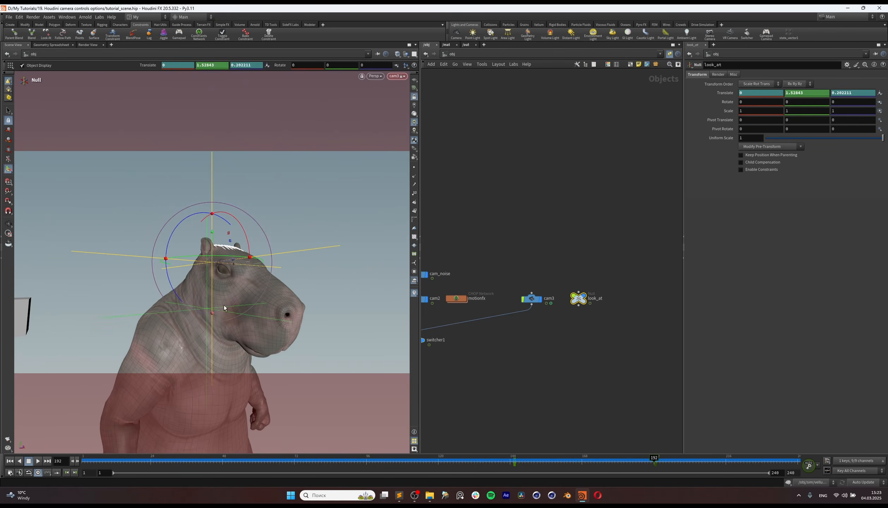
right_drag(240, 313, 240, 309)
middle_drag(239, 308, 241, 313)
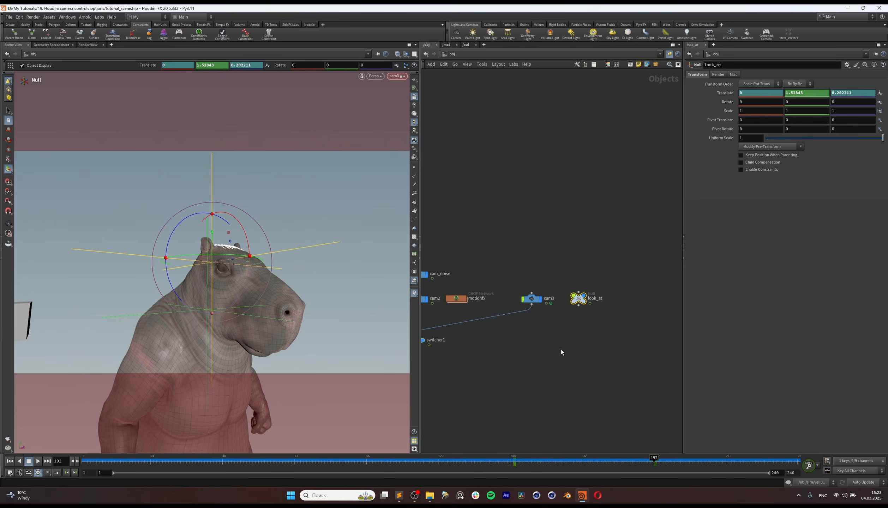
drag(213, 237, 225, 277)
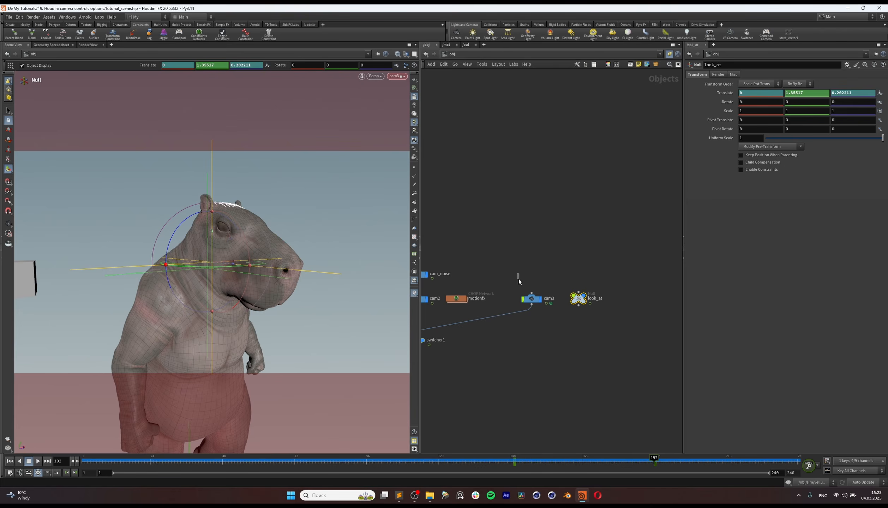
Step: Set all keyframes of cam3 and look_at to linear() interpolation in the Animation Editor and return to about frame 143
shift+click(532, 299)
drag(648, 461, 515, 476)
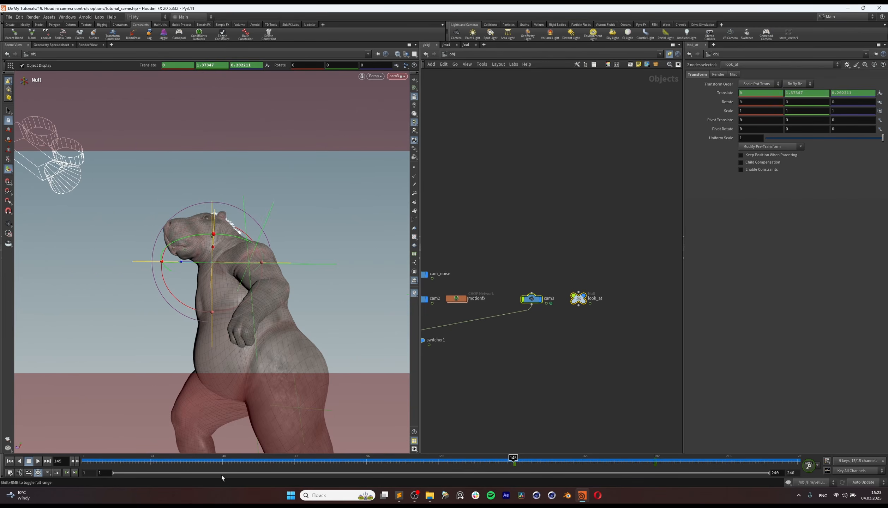
click(827, 471)
key(ctrl+a)
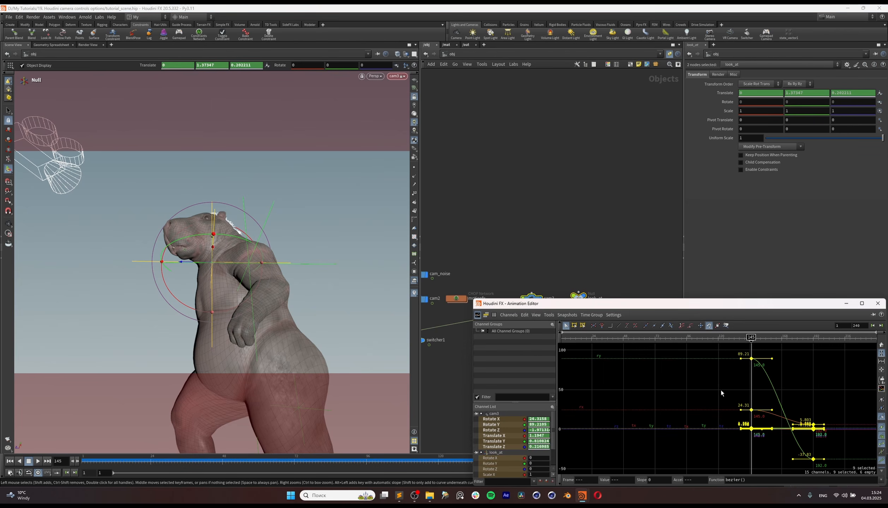
click(881, 480)
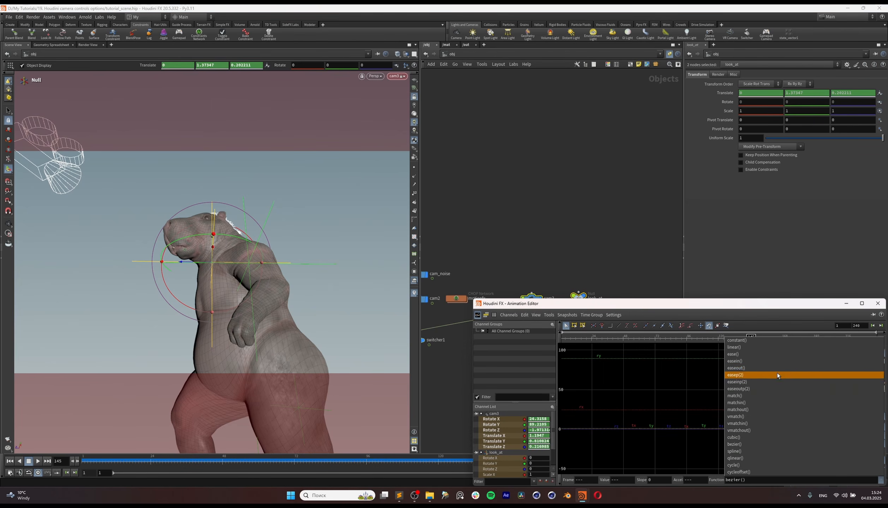
click(757, 349)
drag(743, 307, 573, 248)
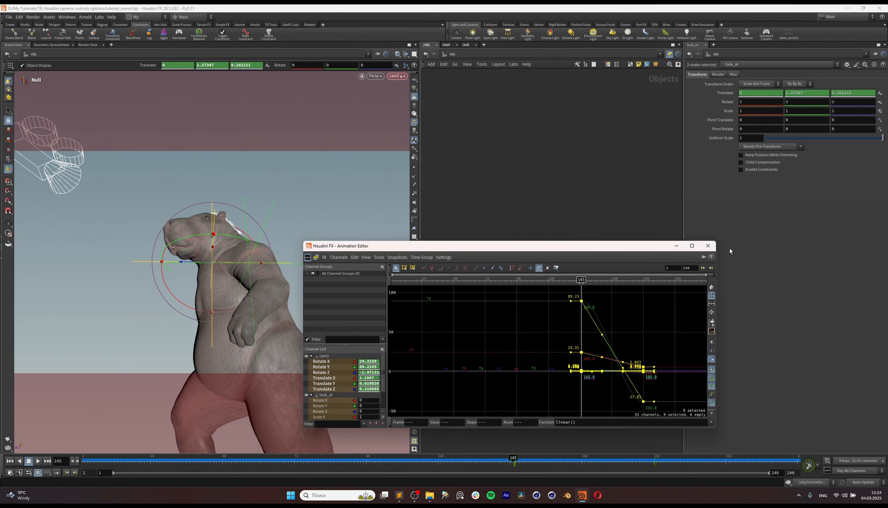
click(708, 246)
click(508, 461)
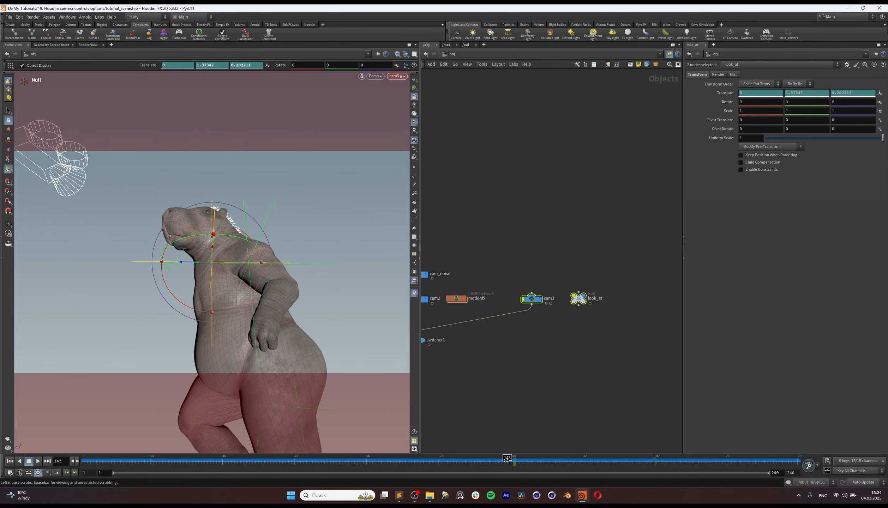
Step: Look through switcher1 in the viewport and play the animation to review the camera cuts
middle_drag(517, 376, 654, 368)
click(551, 332)
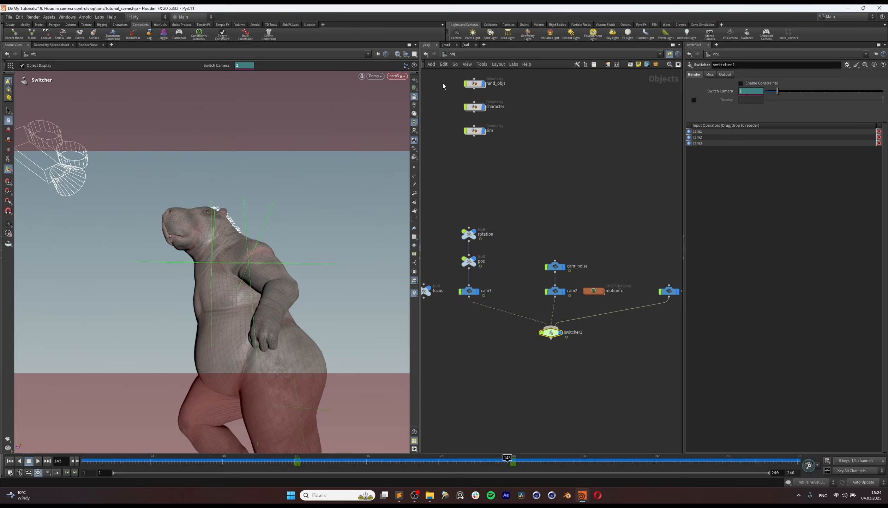
click(406, 77)
click(423, 135)
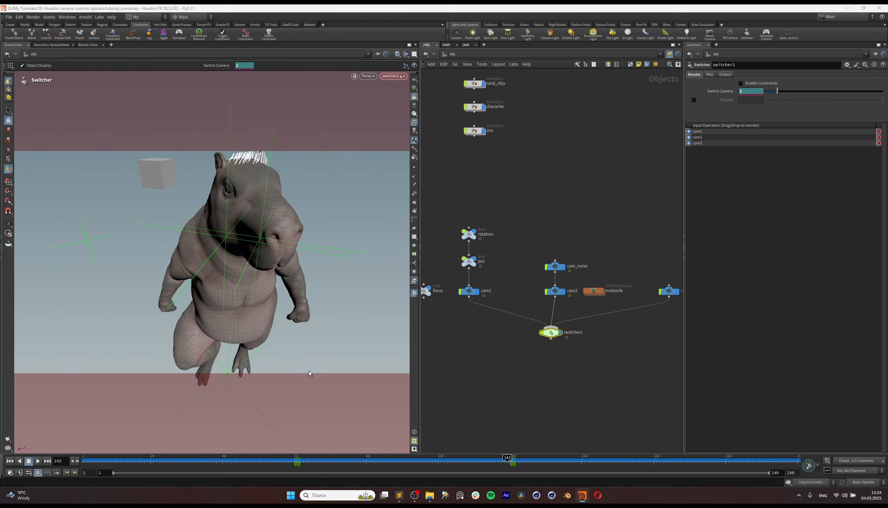
click(39, 461)
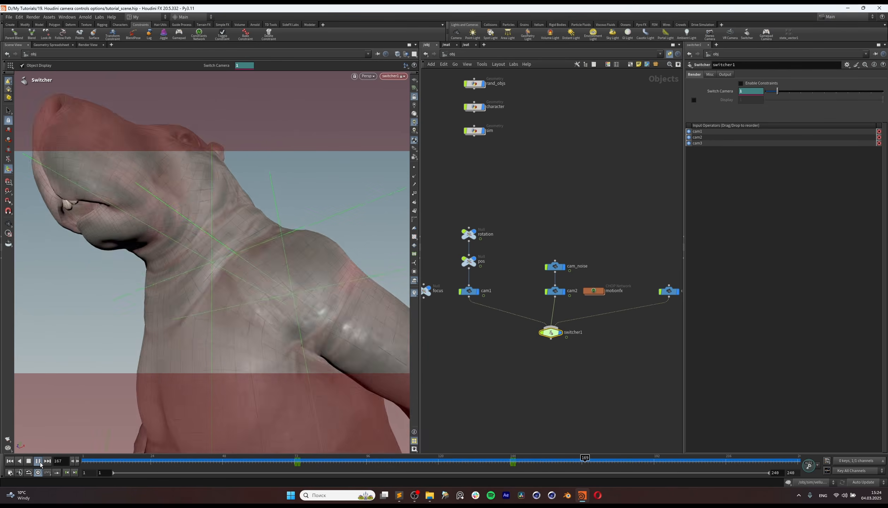
click(38, 461)
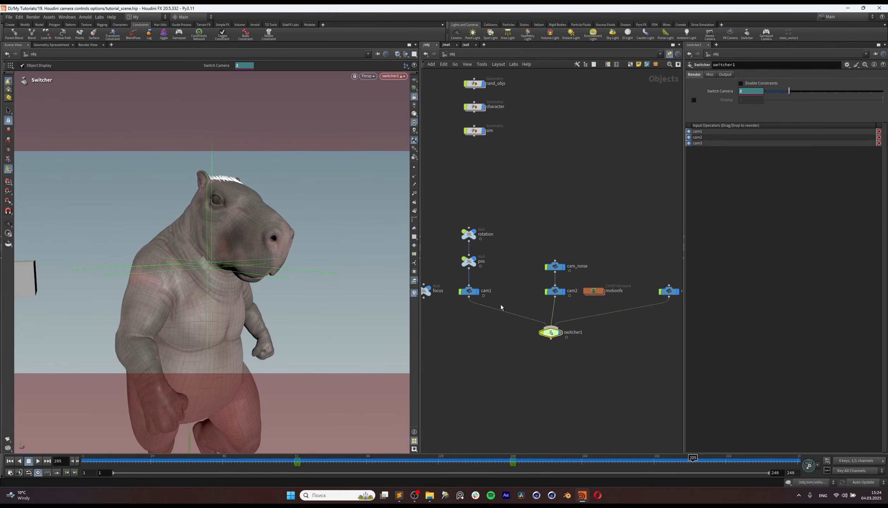
middle_drag(632, 257, 460, 263)
drag(466, 260, 578, 330)
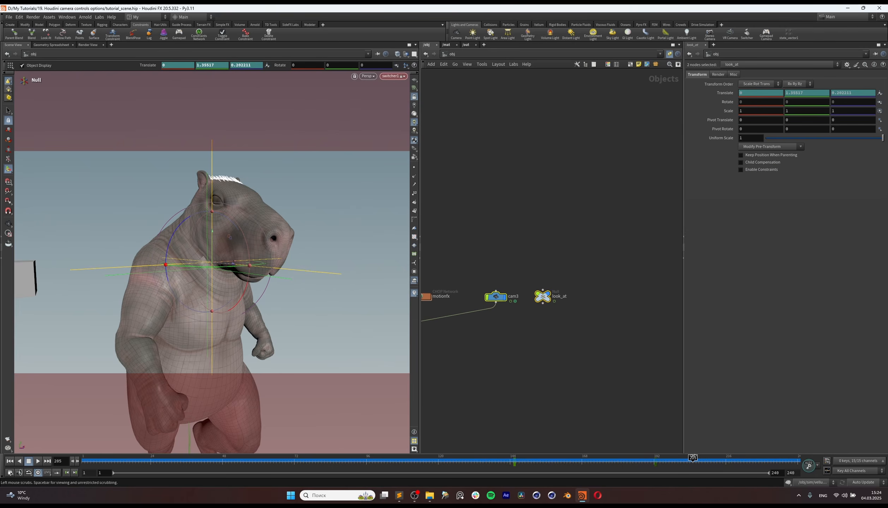
shift+drag(670, 467, 506, 468)
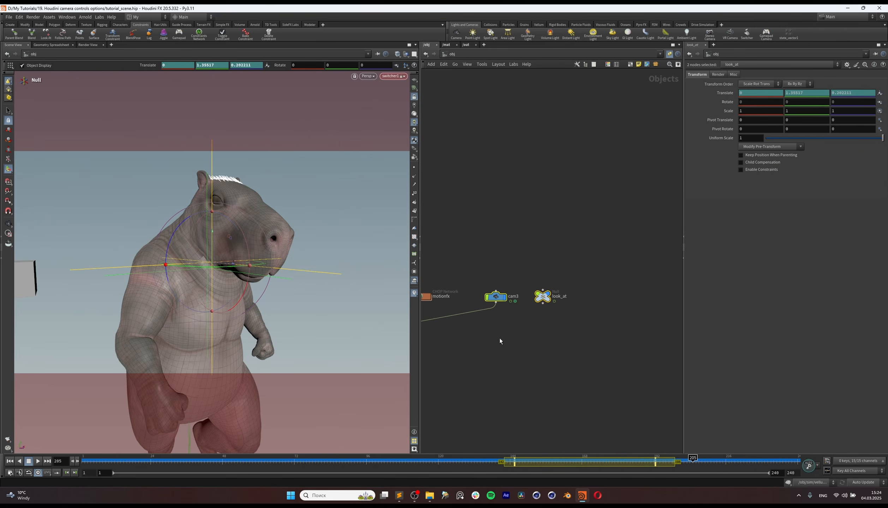
Step: Move the last camera-switch keyframe of switcher1 earlier to frame 120
middle_drag(484, 258, 600, 269)
drag(512, 250, 492, 316)
drag(458, 346, 537, 381)
drag(459, 465, 439, 466)
shift+drag(549, 466, 501, 468)
middle_drag(536, 468, 456, 466)
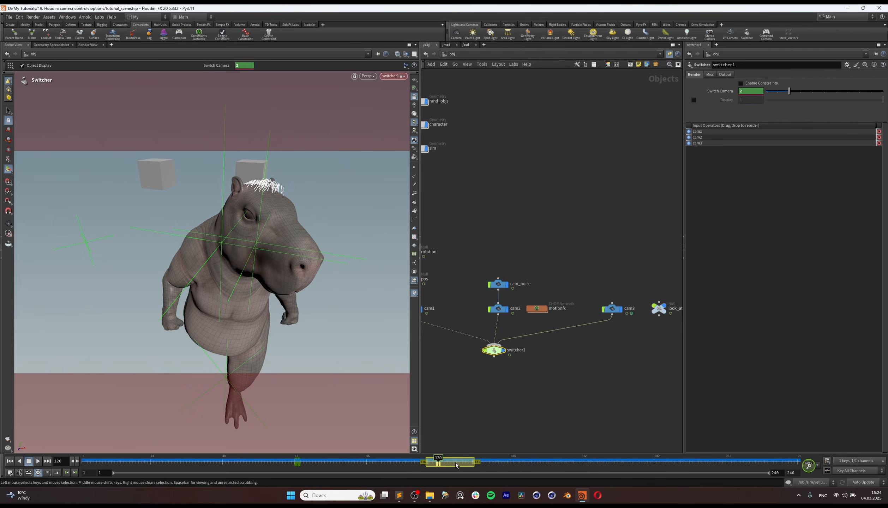
right_click(454, 465)
drag(440, 466, 440, 465)
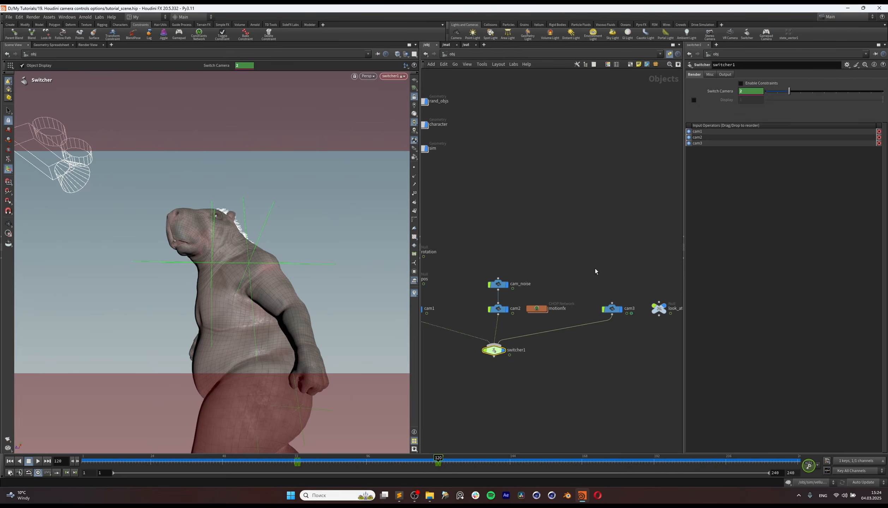
Step: Shift the keyframes of cam3 and look_at earlier together so that they run from frame 120 to frame 167
drag(595, 272, 673, 322)
shift+drag(492, 466, 710, 465)
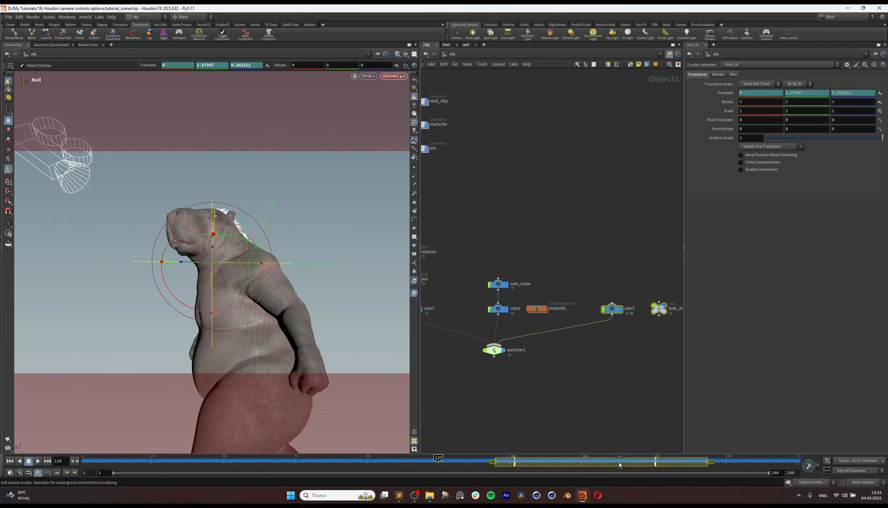
shift+middle_drag(620, 466, 556, 469)
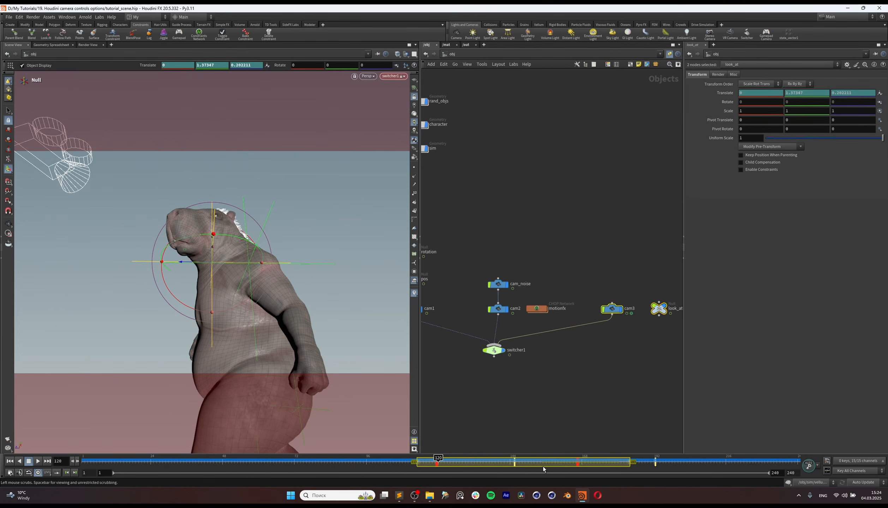
click(534, 420)
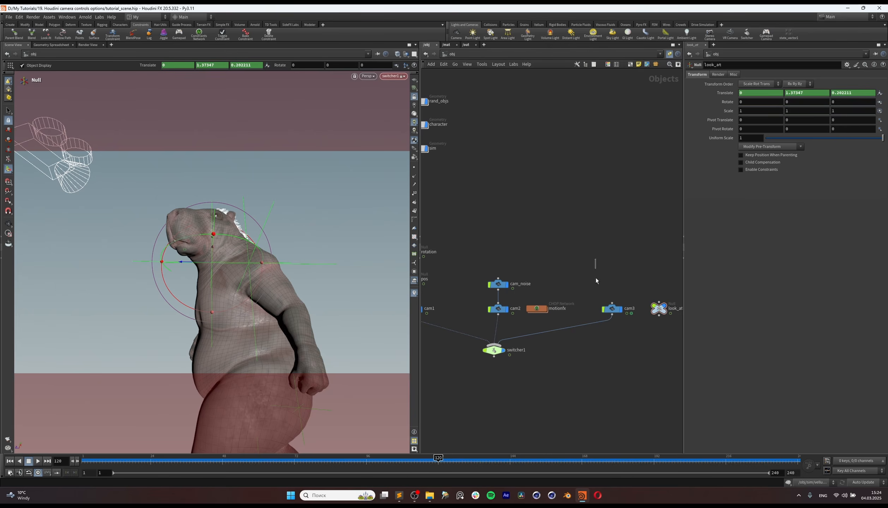
Step: Reselect cam3 and look_at and set all their keyframes to ease() interpolation in the Animation Editor
key(ctrl+z)
click(826, 471)
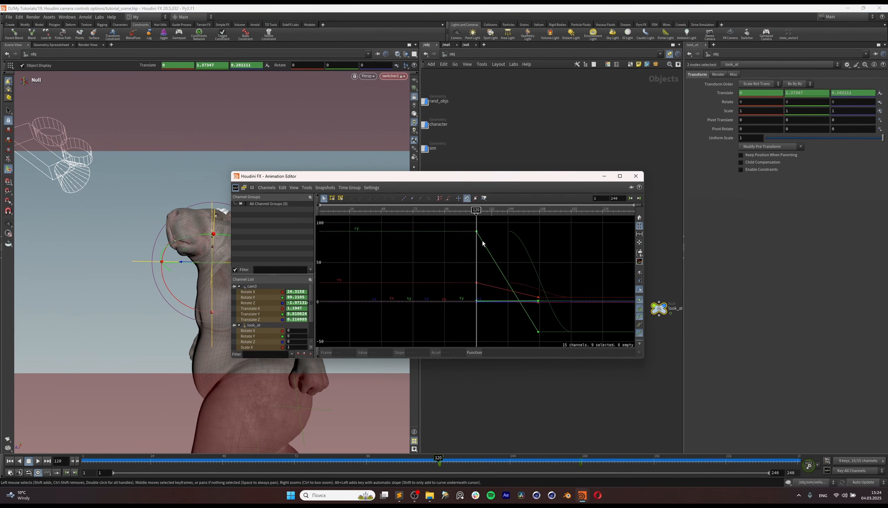
key(ctrl+a)
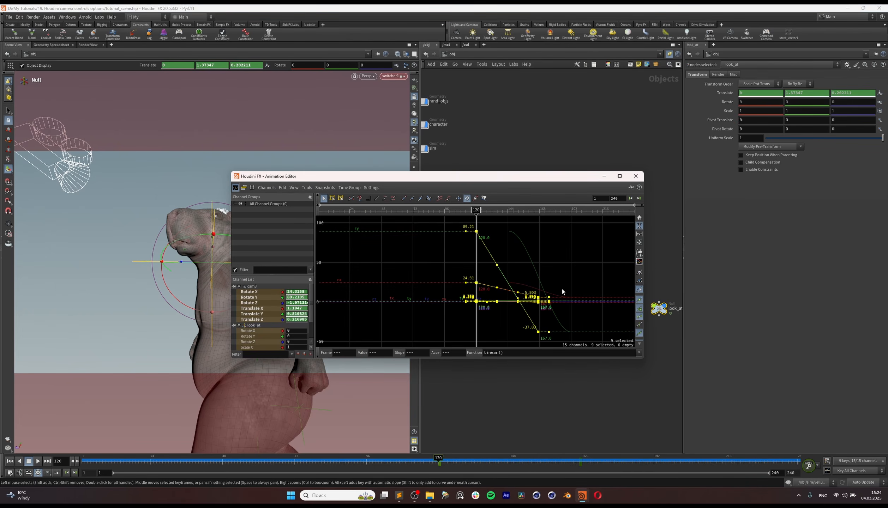
key(f)
click(640, 353)
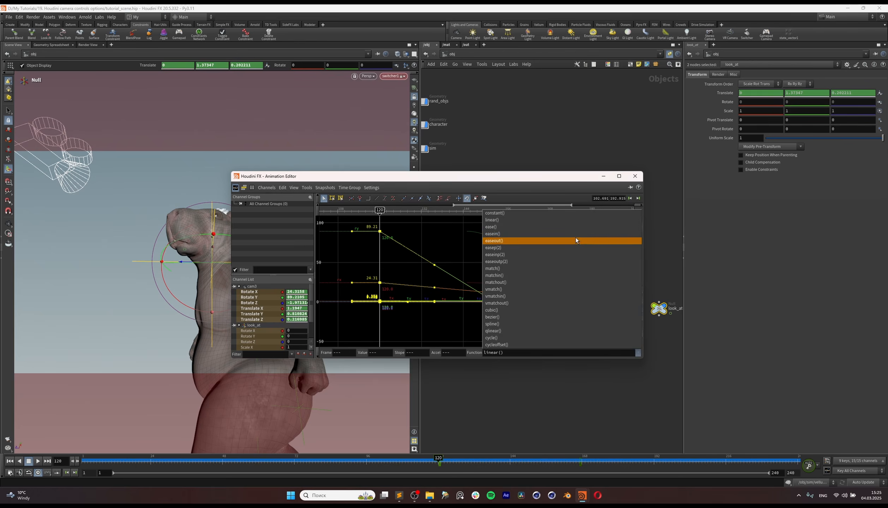
click(570, 227)
Step: Lengthen the outgoing ease handles of the frame 120 keyframes in the curve graph and close the Animation Editor
drag(446, 228, 435, 335)
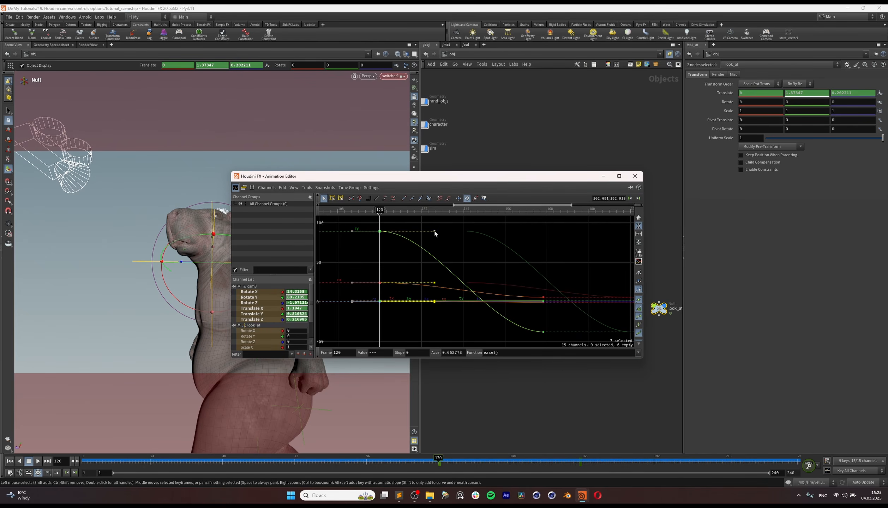
drag(435, 233, 481, 236)
drag(537, 288, 568, 346)
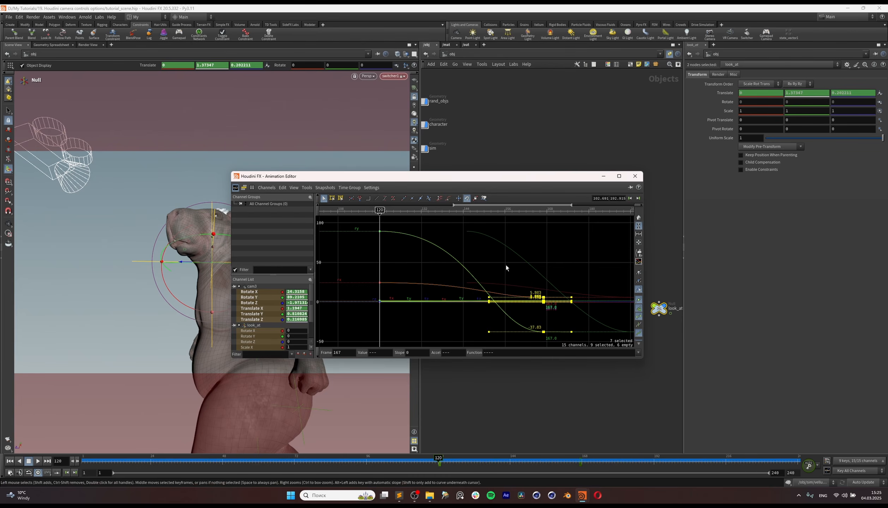
drag(506, 271, 409, 332)
click(641, 180)
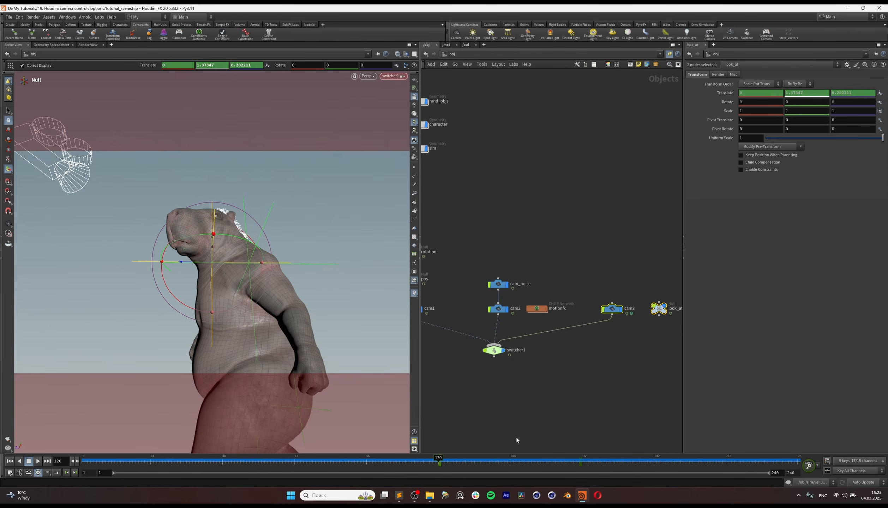
Step: Play back the sequence through switcher1 to review the eased cam3 move, and stop at frame 168
click(426, 461)
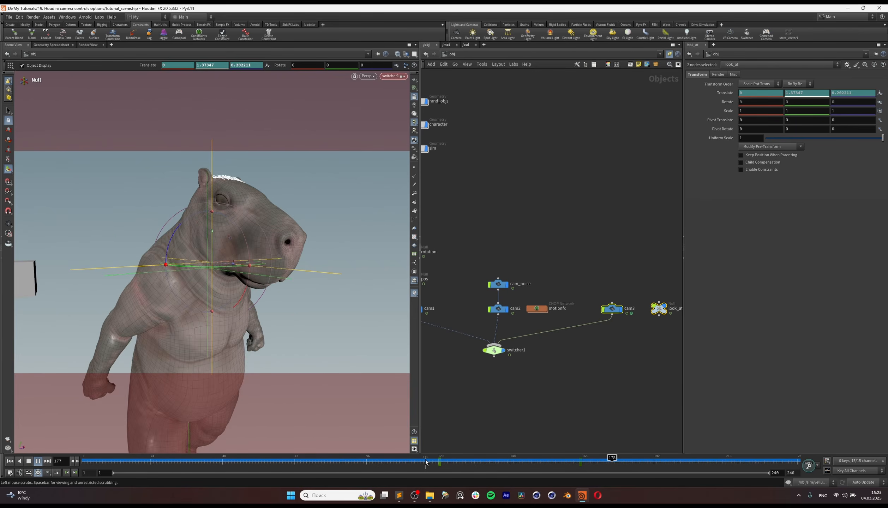
key(Up)
drag(483, 461, 152, 463)
key(Up)
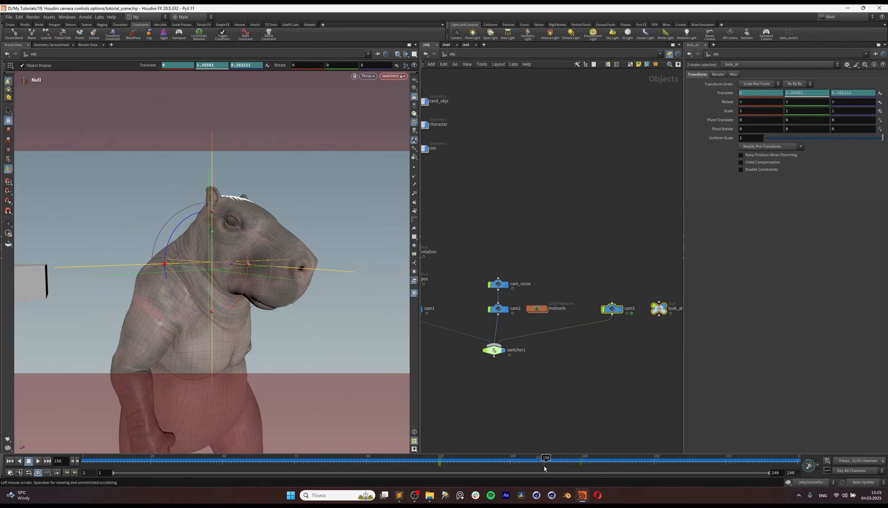
drag(546, 462, 582, 462)
key(l)
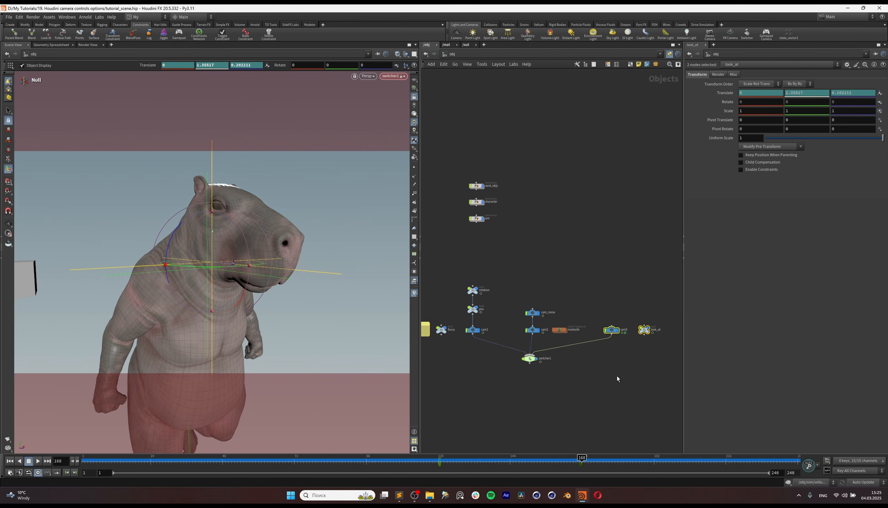
drag(521, 348, 526, 349)
mouse_move(499, 377)
middle_down()
mouse_move(569, 378)
mouse_move(490, 378)
middle_up()
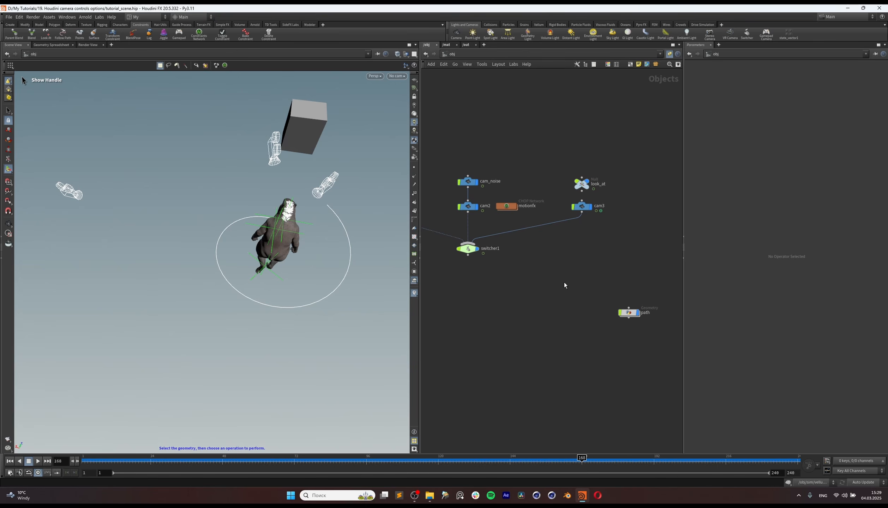
Step: Duplicate cam3 next to the path node and move the copy away from the original camera in the viewport
scroll(588, 278, down, 2)
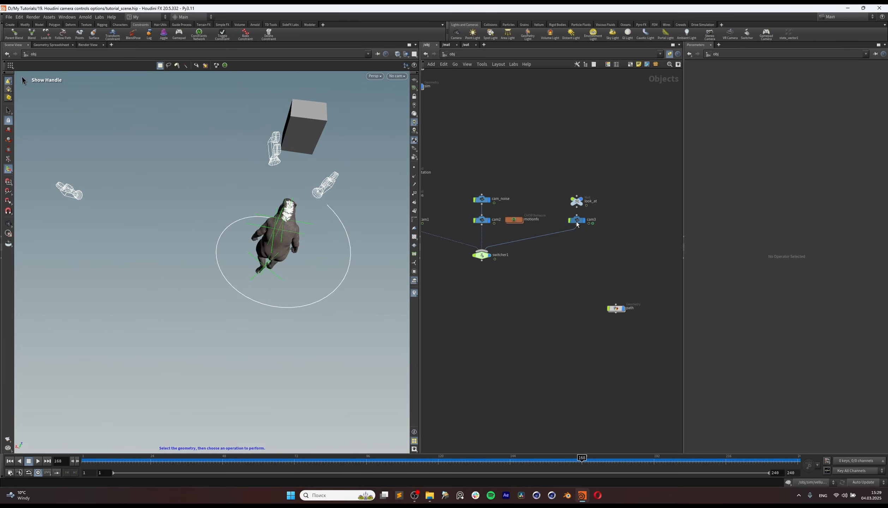
alt+drag(578, 222, 588, 303)
scroll(551, 335, up, 3)
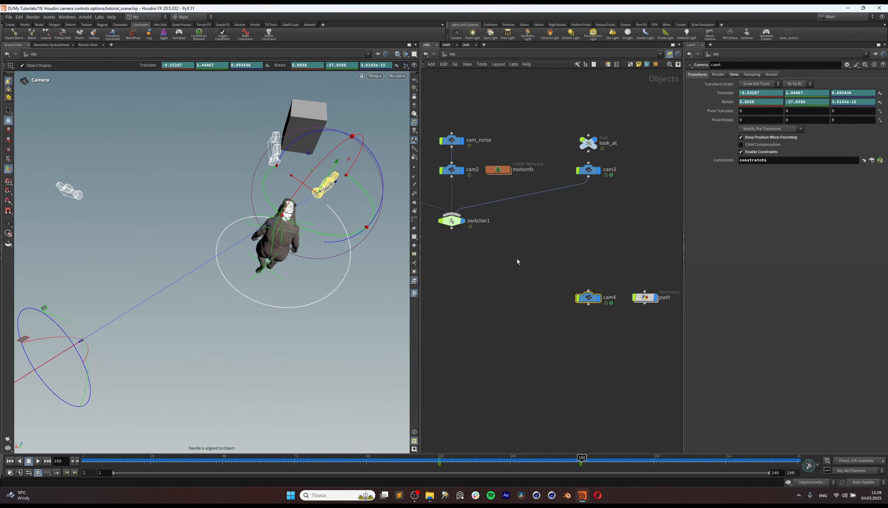
drag(324, 187, 359, 194)
Step: Inspect the spiral inside the path geometry and return to the object level with cam4 selected
double_click(645, 298)
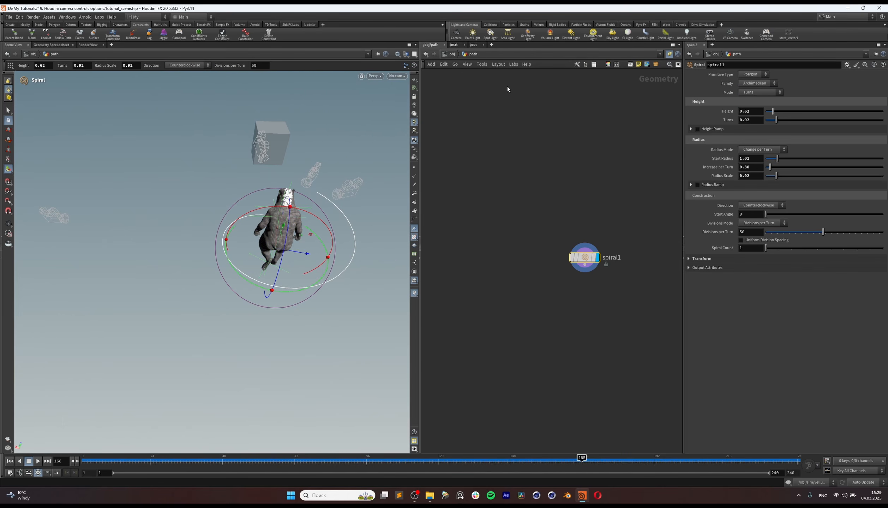
click(452, 54)
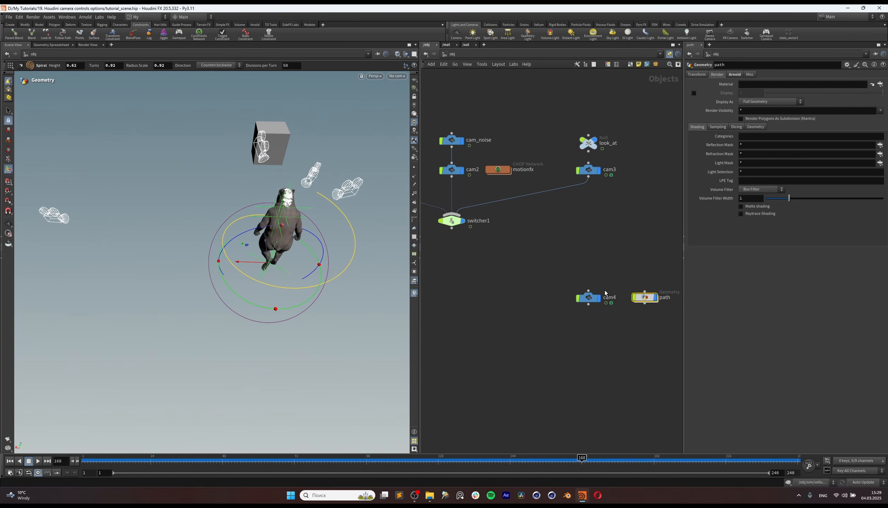
drag(582, 313, 587, 312)
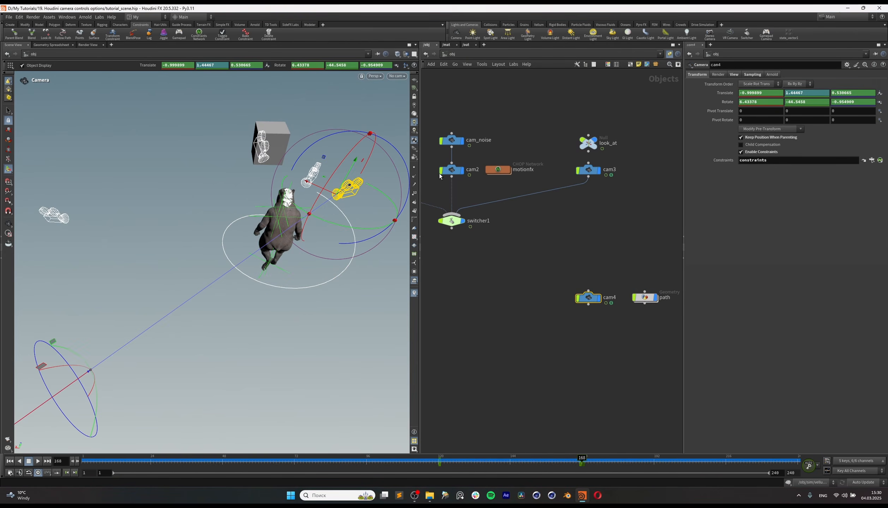
Step: Delete the constraints CHOP network inside cam4 and return to the object level
drag(563, 124, 624, 154)
double_click(596, 298)
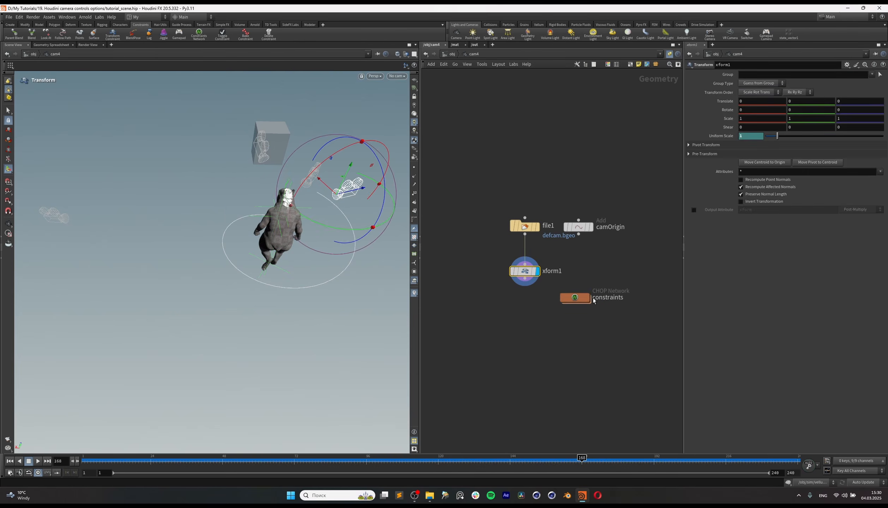
drag(617, 263, 581, 332)
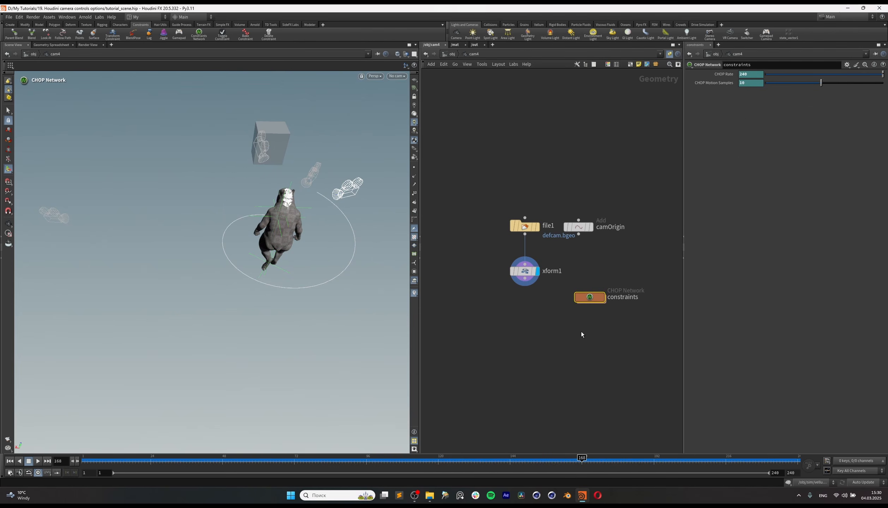
key(Delete)
key(u)
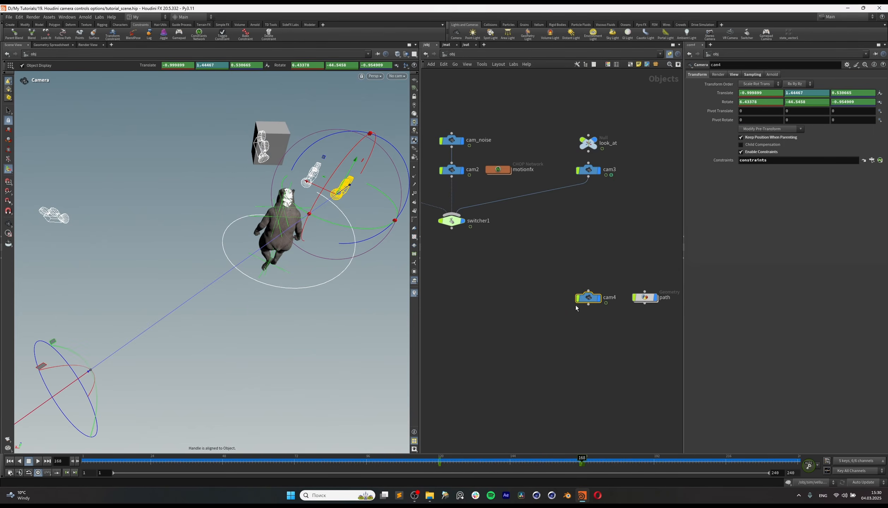
Step: Move cam4 lower and closer to the character, to about -0.84 in Translate X and 0.67 in Translate Z, and look through it
click(589, 150)
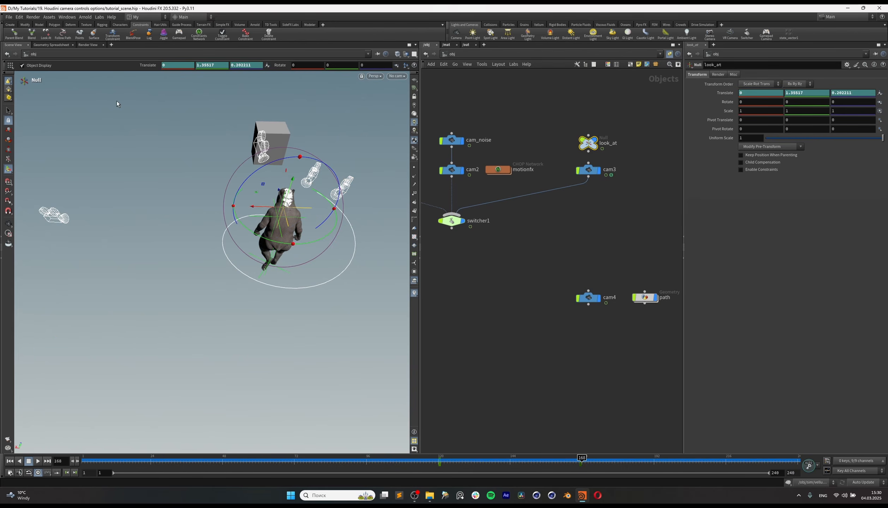
click(589, 297)
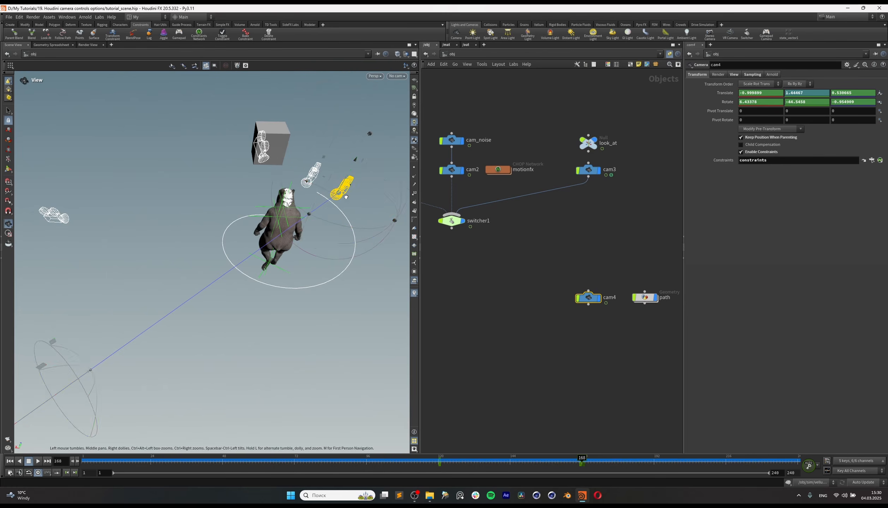
alt+scroll(334, 159, up, 5)
alt+drag(329, 188, 307, 142)
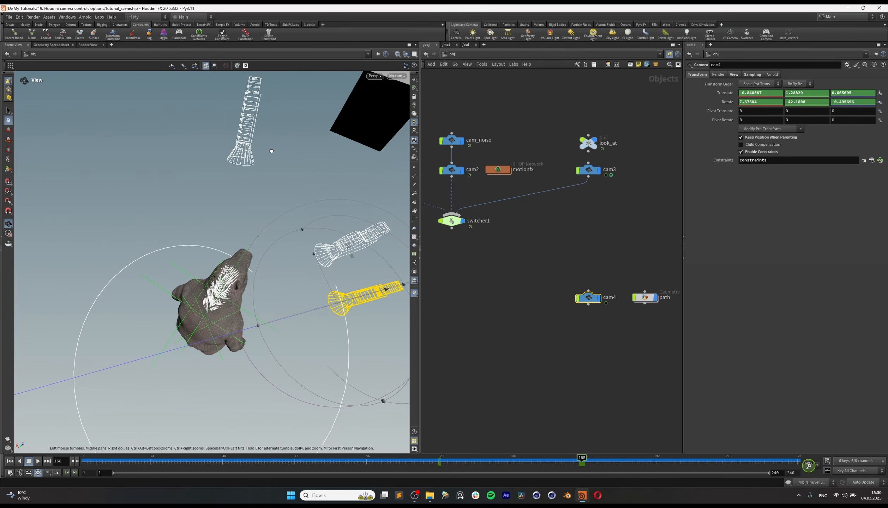
click(398, 76)
click(406, 130)
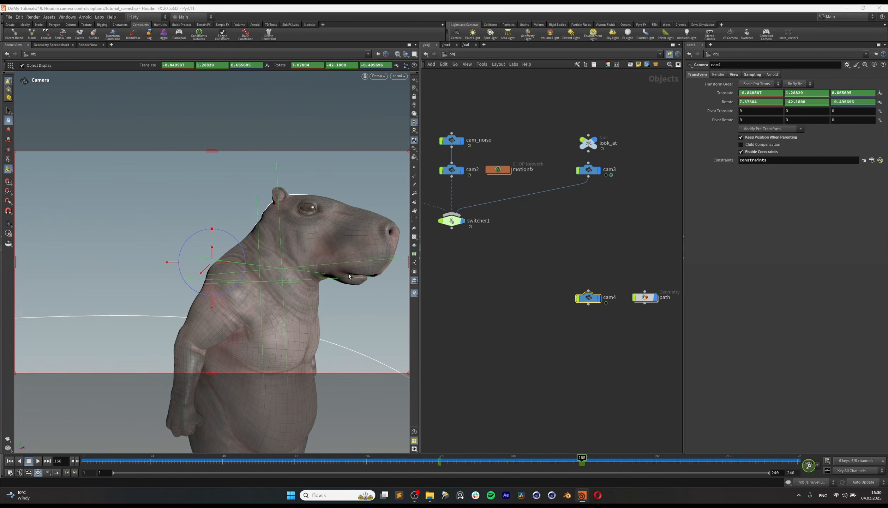
Step: Add a Null object between cam4 and the path node, moving cam4 down to make room for it
middle_drag(547, 282, 493, 286)
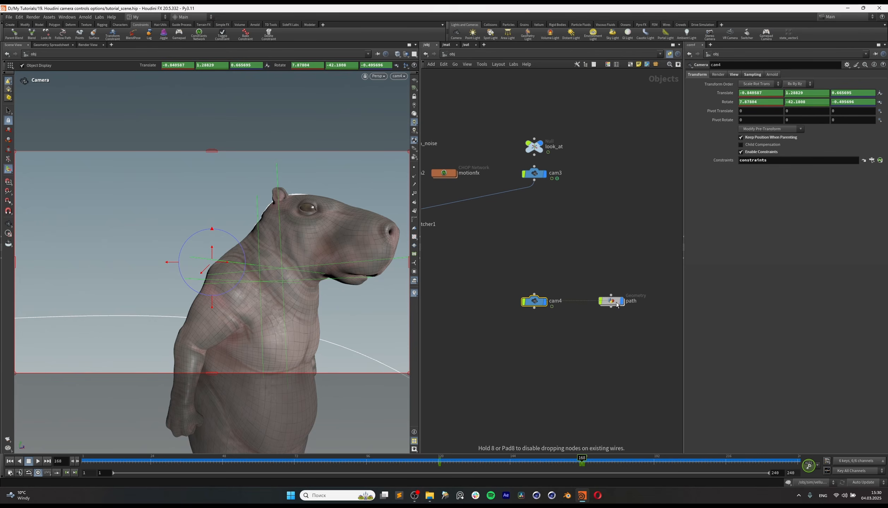
drag(535, 301, 561, 329)
key(Tab)
text(null)
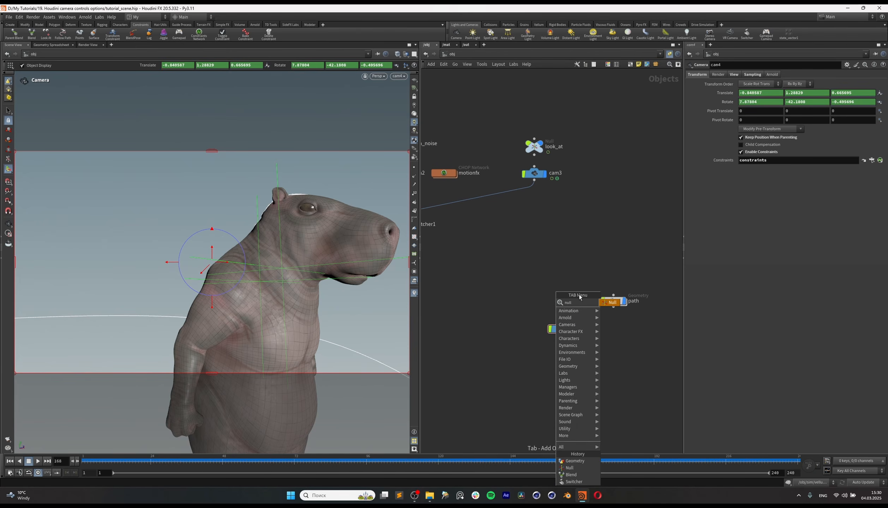
key(Return)
click(562, 296)
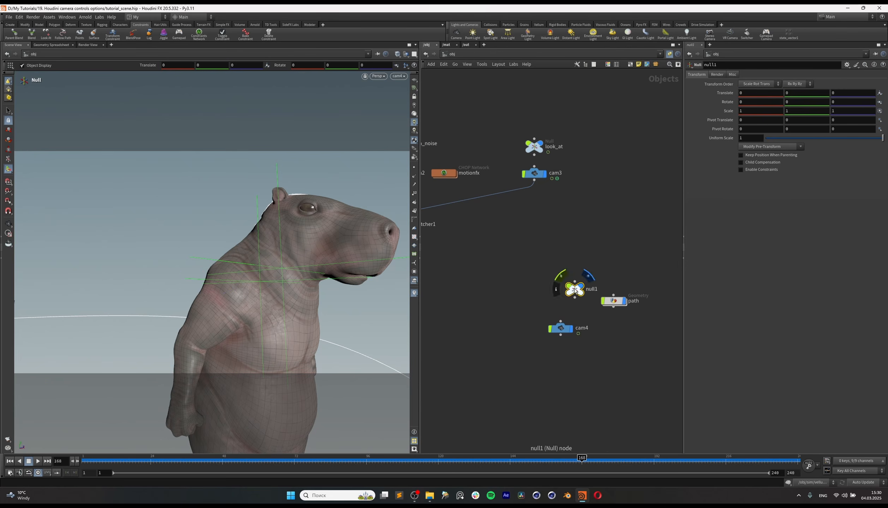
Step: Line up cam4 below the new null and parent the camera to it
drag(564, 327, 550, 298)
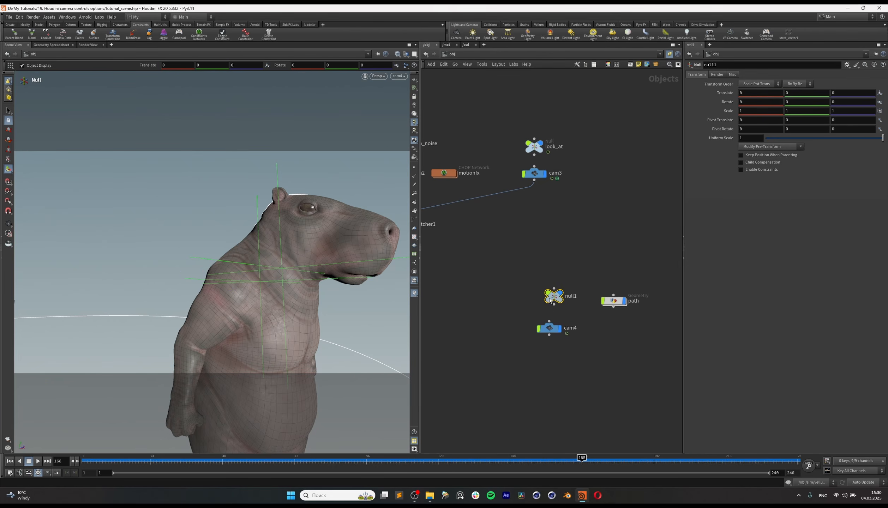
drag(559, 336, 559, 337)
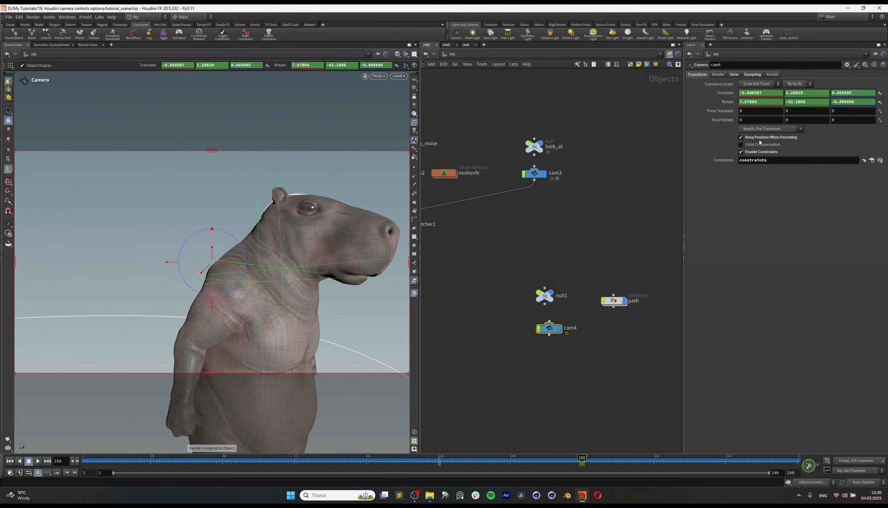
drag(546, 295, 550, 295)
scroll(329, 244, down, 5)
alt+drag(329, 244, 320, 303)
alt+middle_drag(320, 303, 259, 304)
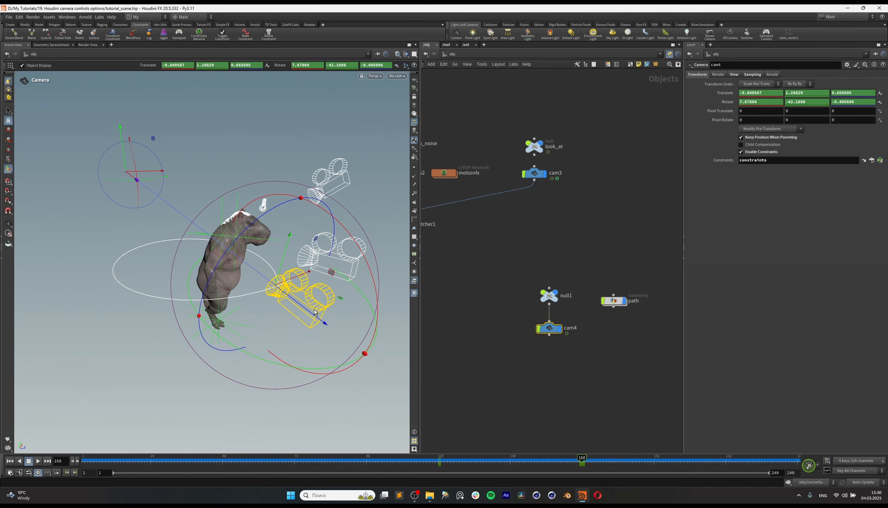
mouse_move(315, 310)
alt+mouse_down()
mouse_move(344, 327)
mouse_move(353, 321)
mouse_move(289, 294)
mouse_move(311, 317)
alt+mouse_up()
key(r)
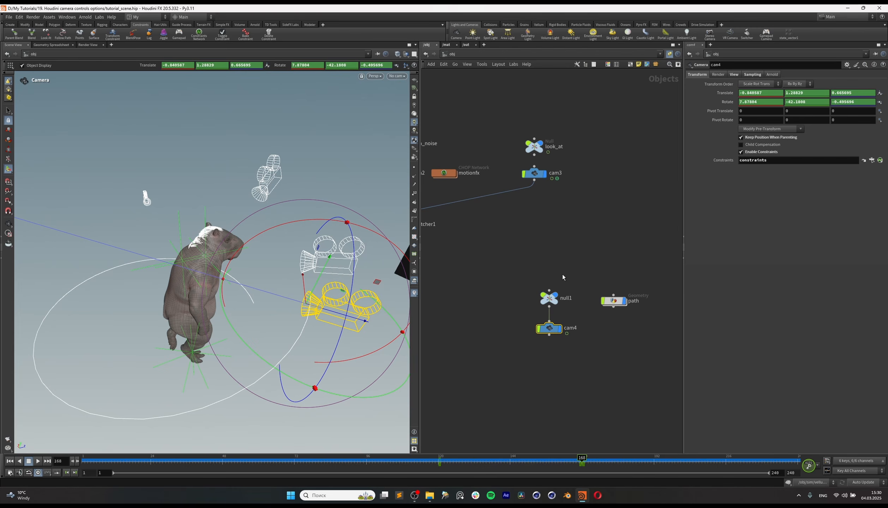
Step: Rename the null that parents cam4 to path1
click(549, 298)
middle_drag(565, 301, 520, 292)
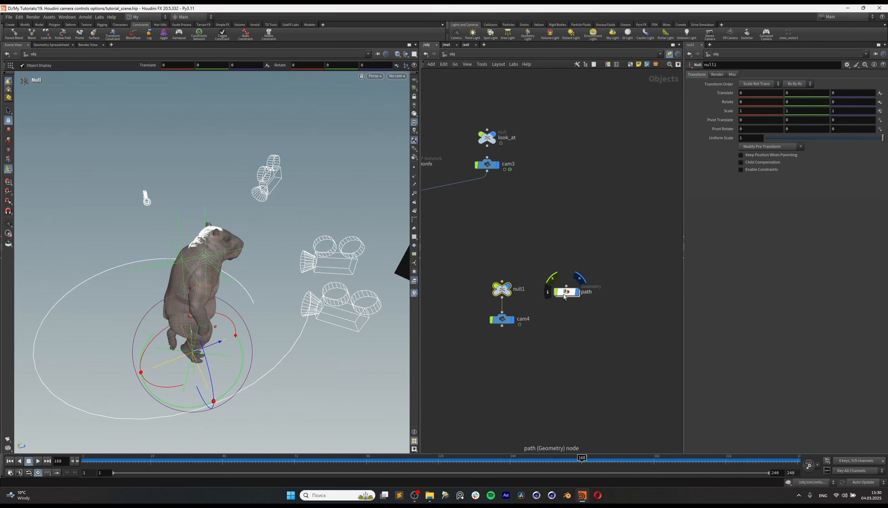
double_click(519, 293)
text(path1)
key(Return)
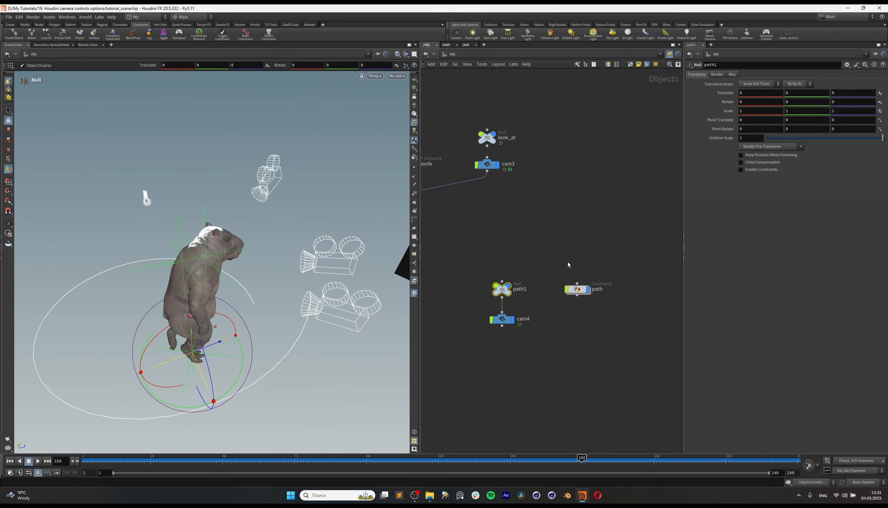
click(583, 294)
middle_drag(521, 270, 539, 271)
drag(551, 267, 514, 294)
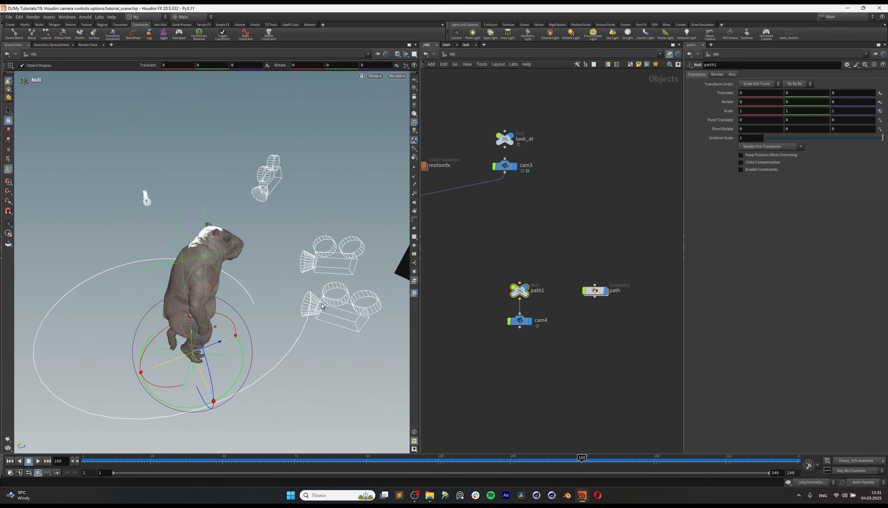
Step: Apply a Follow Path constraint to the path1 null, using the spiral path object as the path and no look-at object
alt+middle_drag(182, 258, 213, 258)
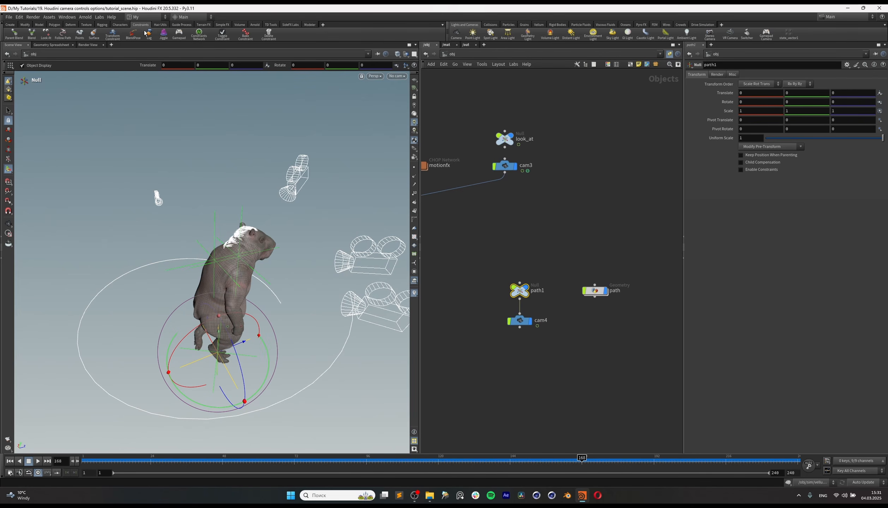
click(65, 35)
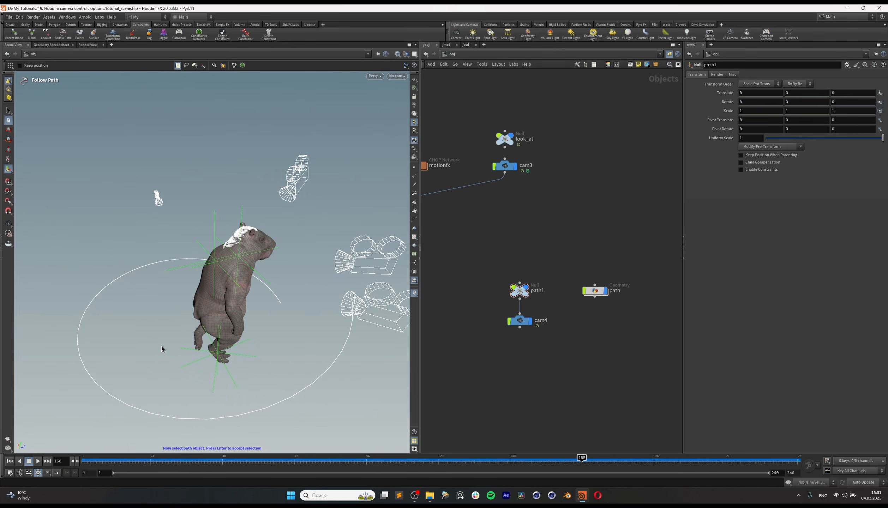
click(302, 395)
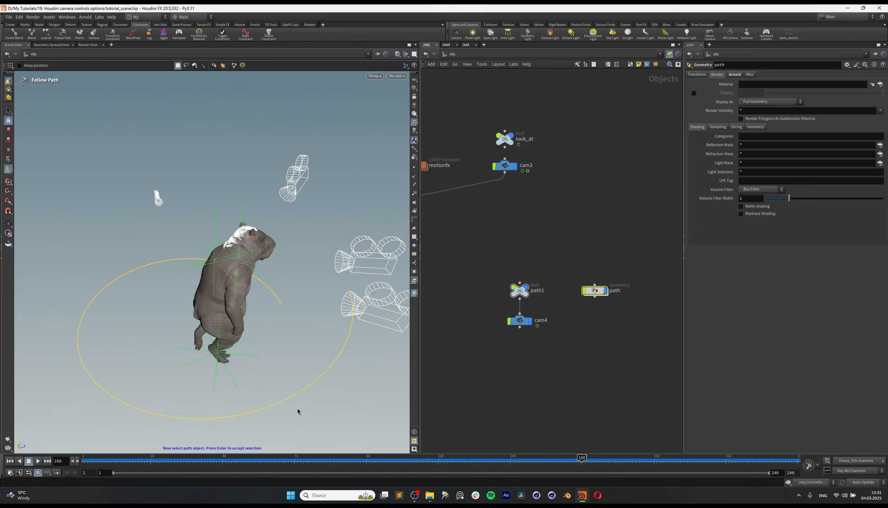
key(Return)
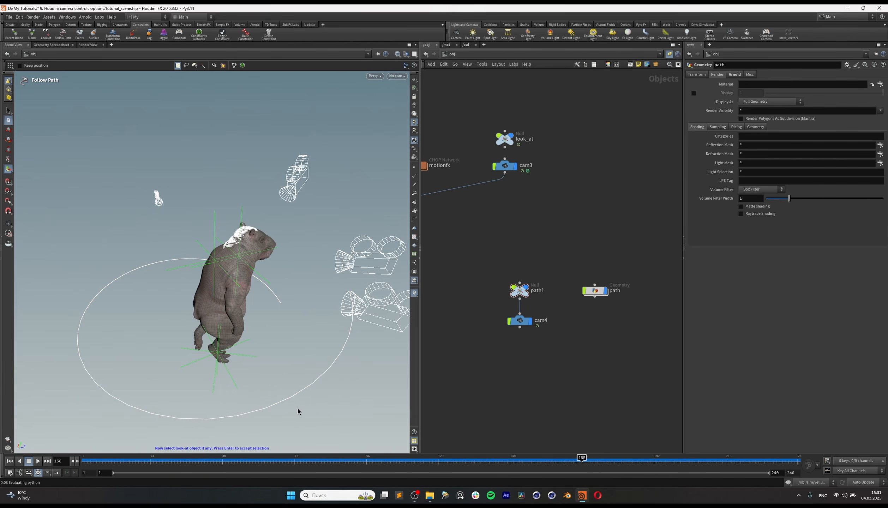
key(Return)
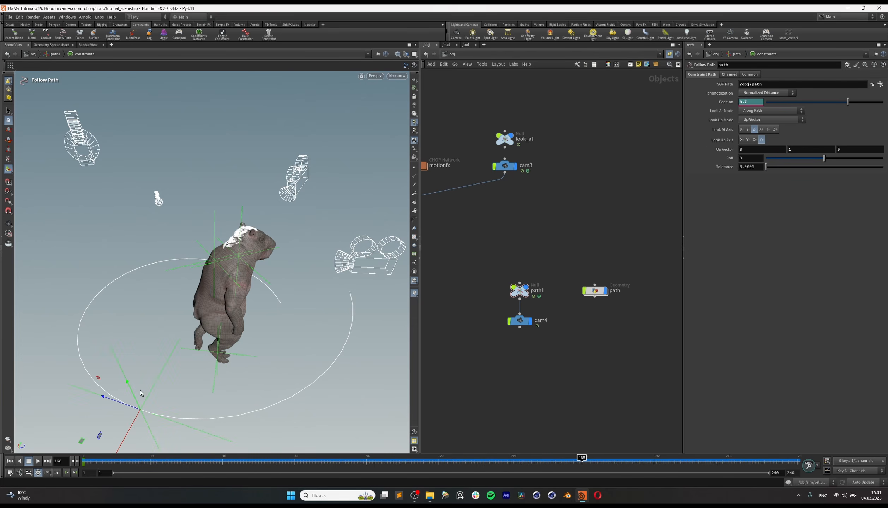
Step: Scrub the timeline to frame 240 to check path1's motion along the spiral, and remove cam4 from the network
alt+drag(141, 393, 214, 377)
click(430, 459)
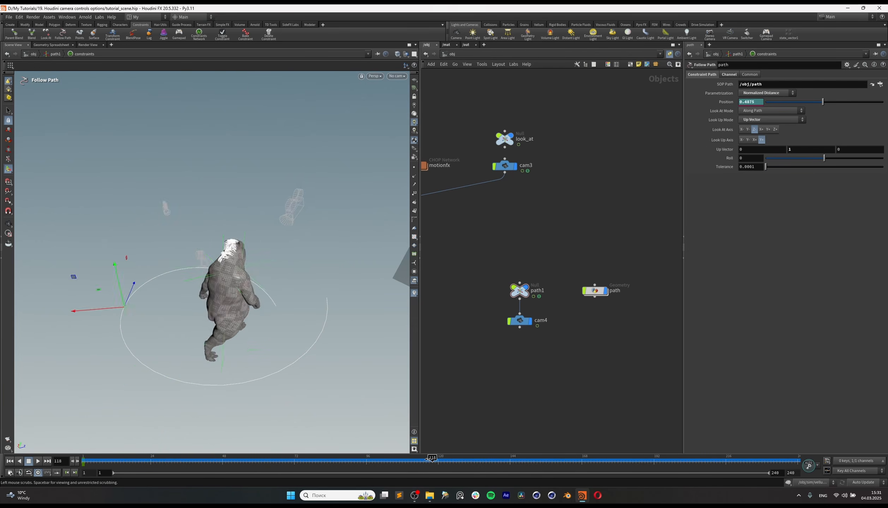
drag(429, 459, 381, 457)
drag(571, 258, 503, 294)
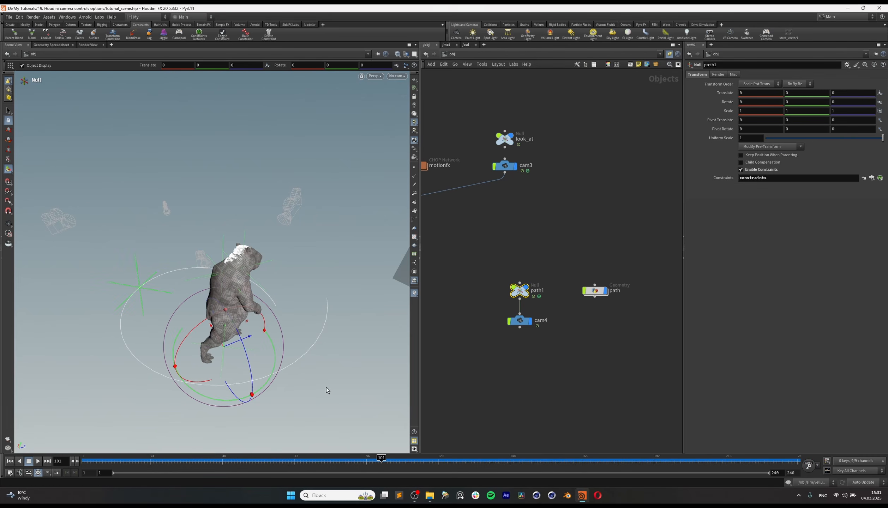
drag(120, 459, 430, 465)
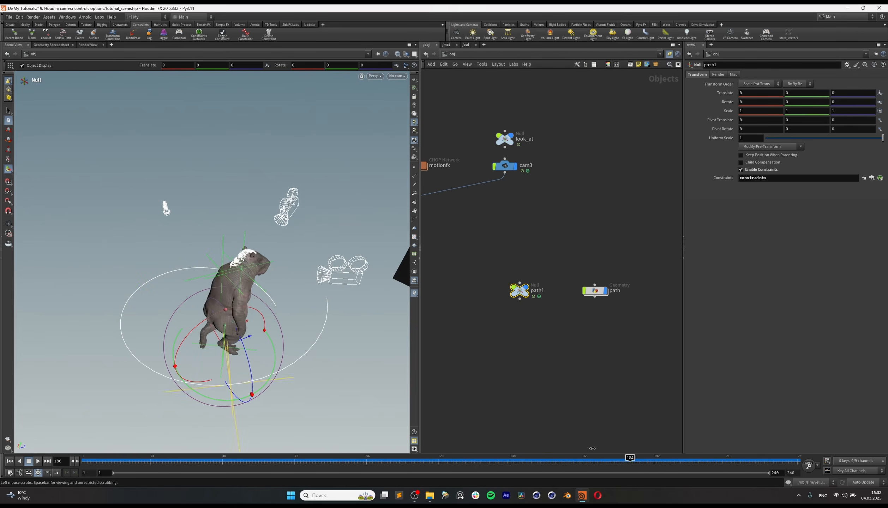
drag(631, 461, 796, 483)
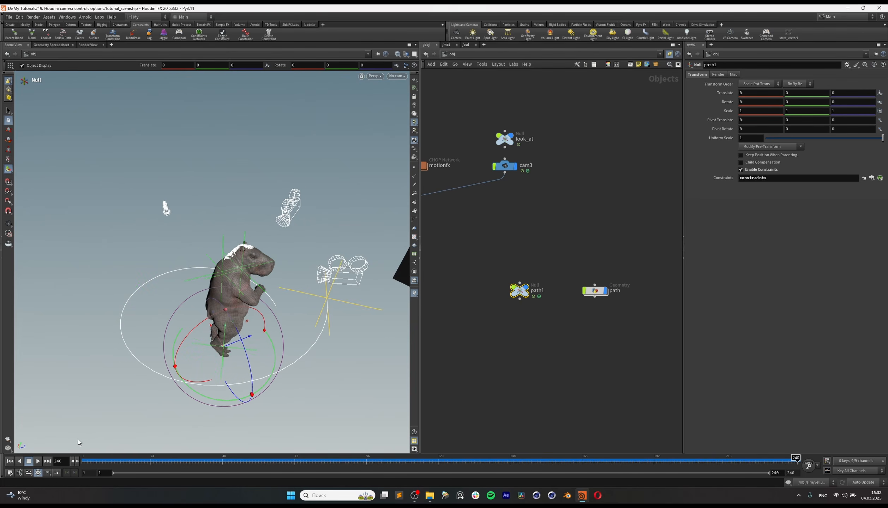
Step: Go inside the path geometry and turn on point display in the viewport
click(556, 312)
drag(558, 258, 592, 292)
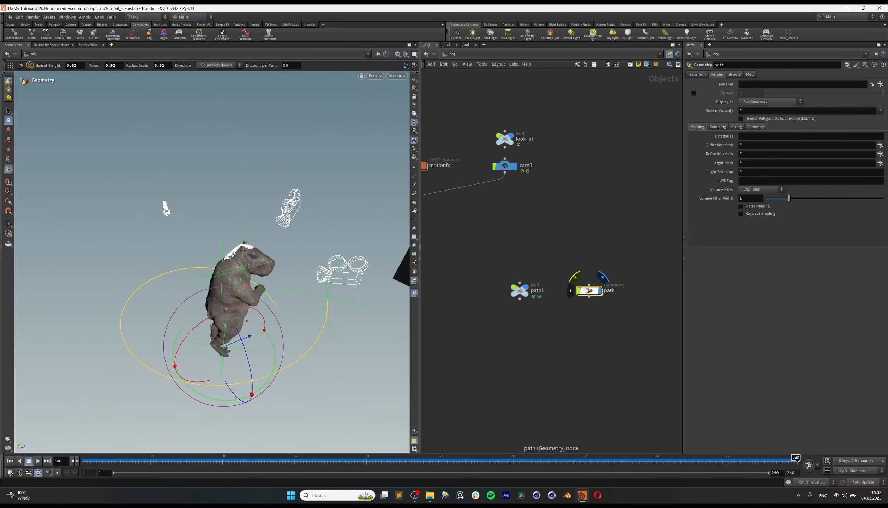
double_click(589, 291)
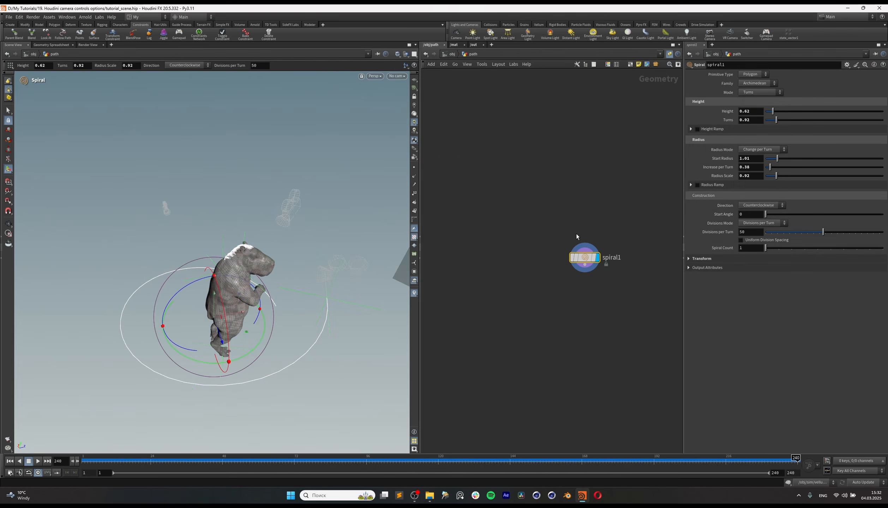
click(414, 167)
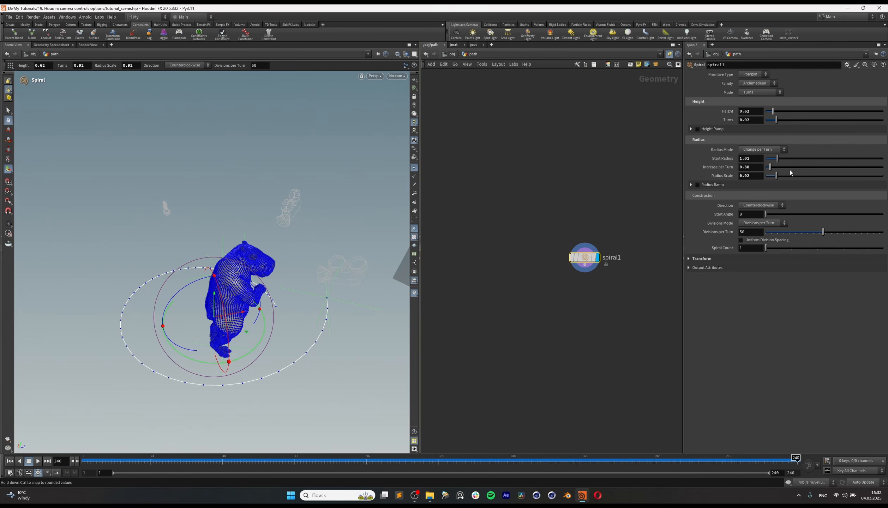
Step: Add a Resample node after spiral1 and treat its polygons as Subdivision Curves
key(Tab)
text(resa)
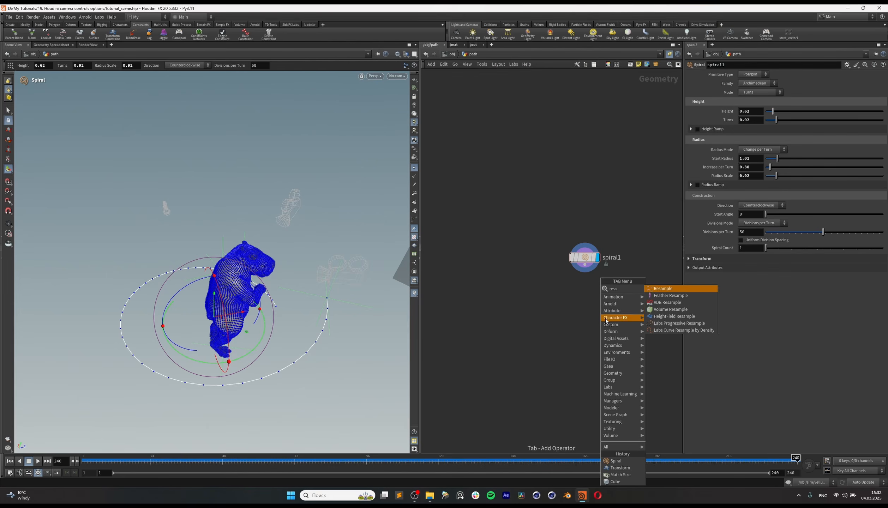
key(Return)
click(585, 291)
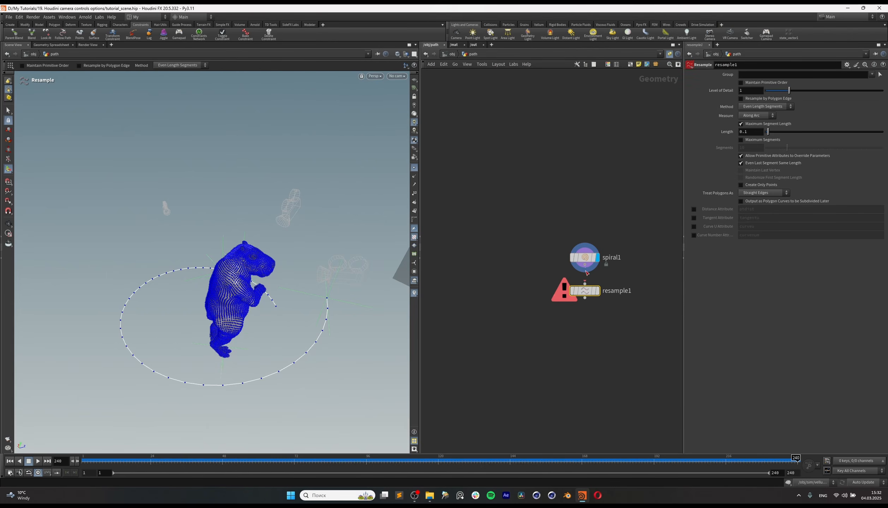
click(765, 194)
click(763, 202)
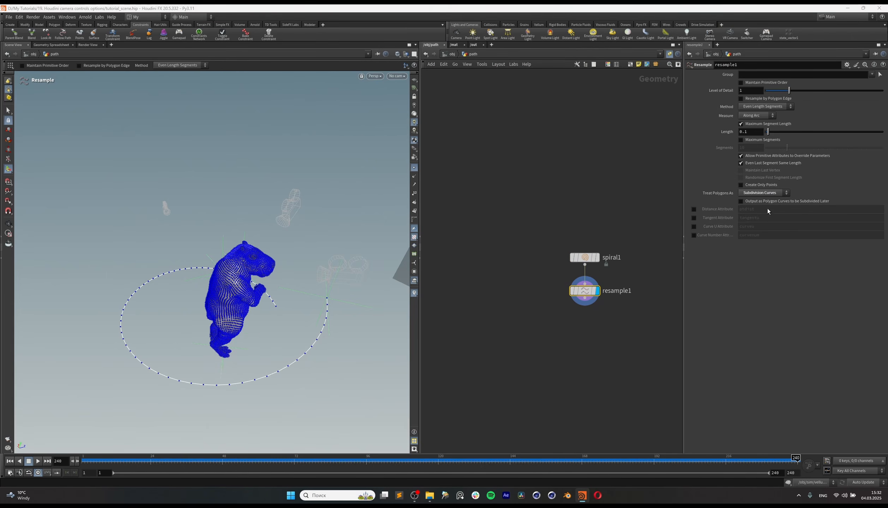
Step: Set the Resample node's segment Length to 0.02 and return to the object level
click(753, 135)
key(Return)
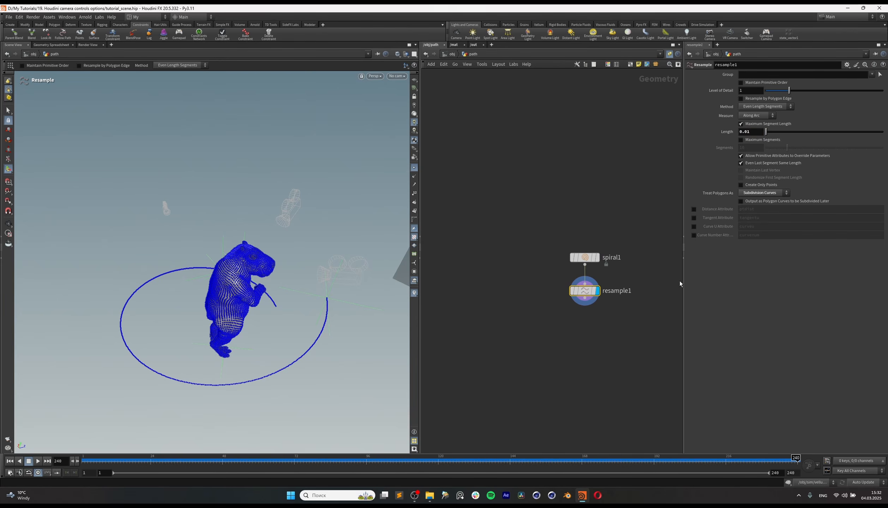
click(758, 131)
key(BackSpace)
text(2)
key(Return)
click(452, 54)
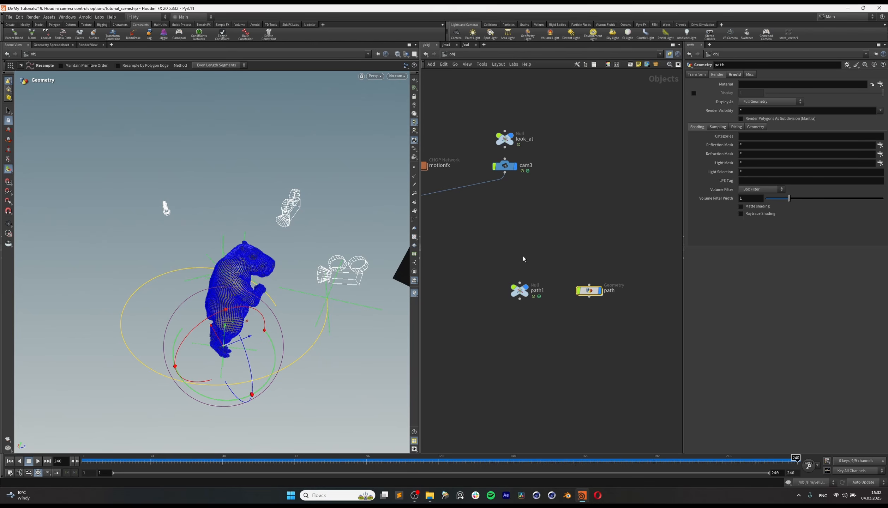
Step: Open the constraints CHOP network inside the path1 null
click(525, 289)
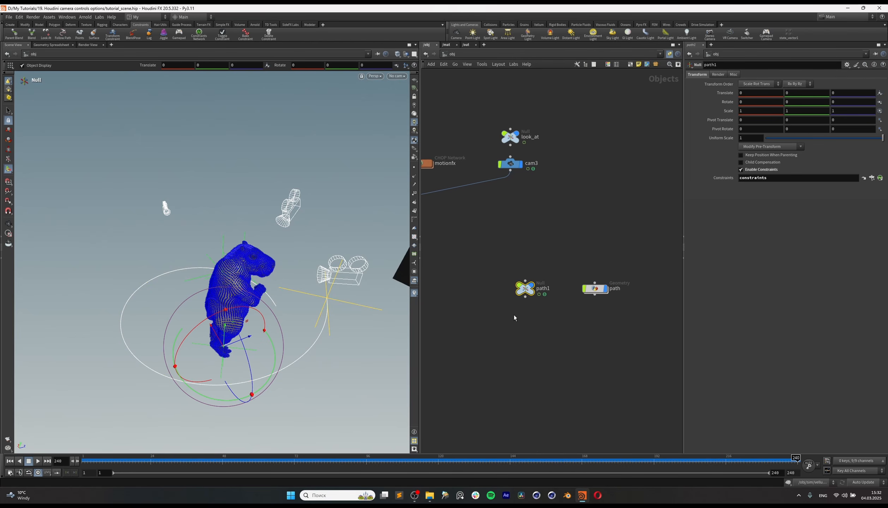
double_click(526, 290)
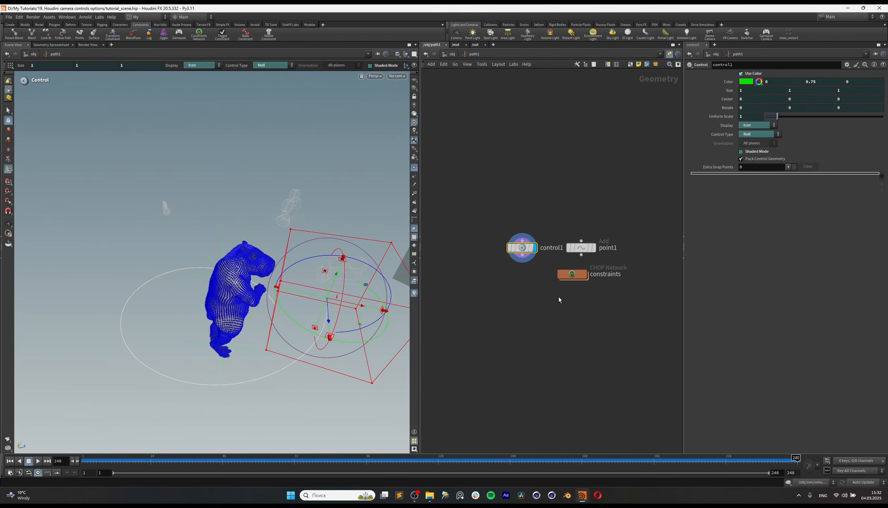
drag(577, 275, 586, 277)
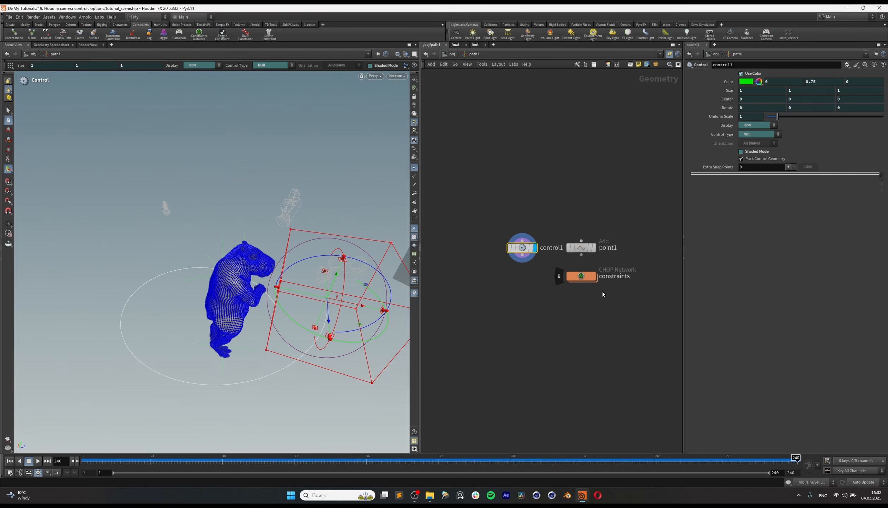
click(583, 278)
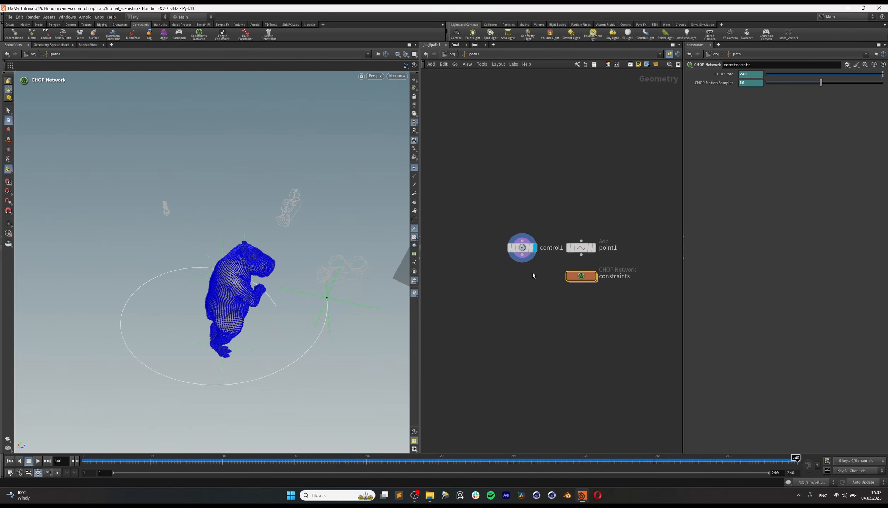
double_click(581, 277)
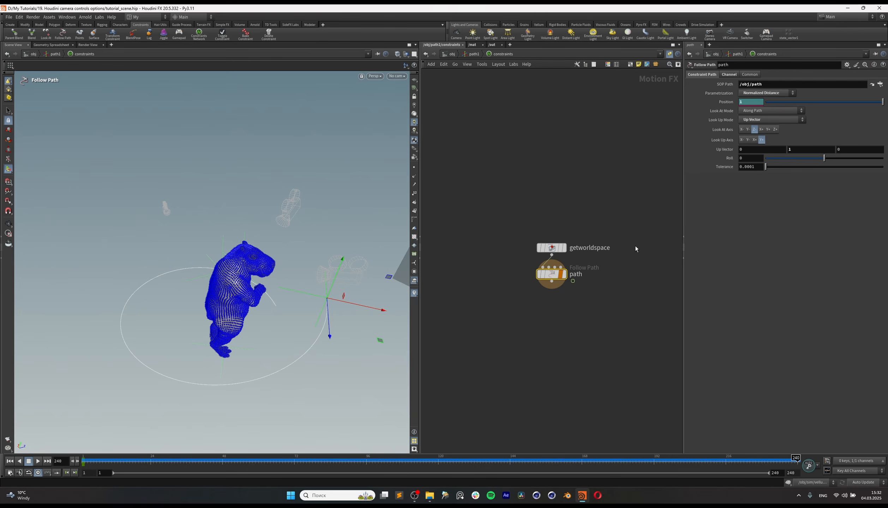
Step: Check the expression driving the Follow Path node's Position, revert the parameter to its default, and delete its channels
click(730, 103)
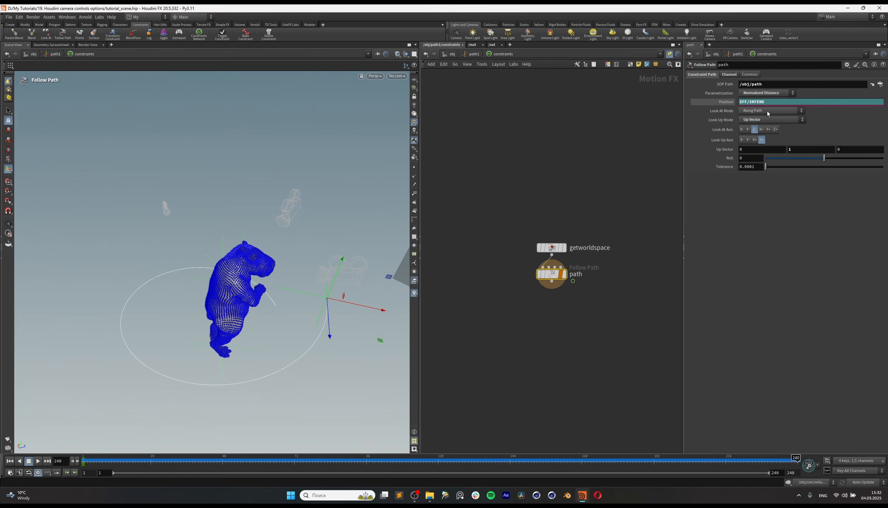
click(726, 102)
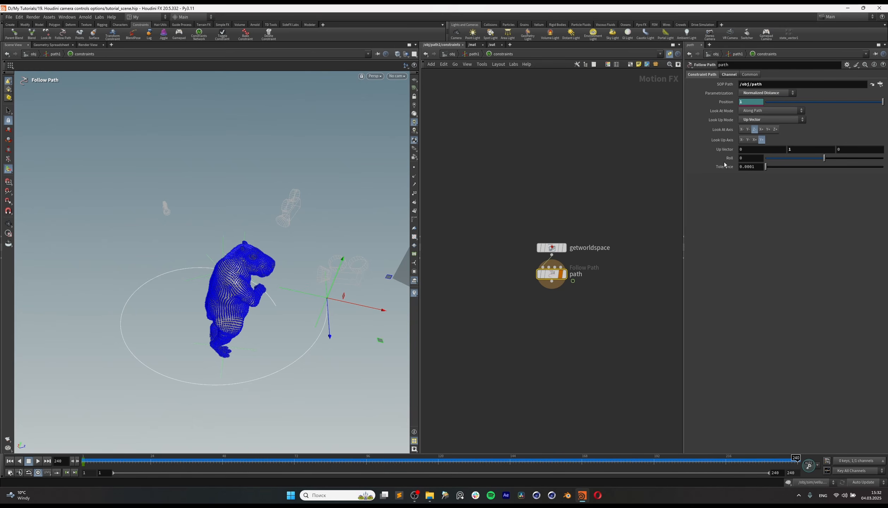
drag(765, 458, 886, 461)
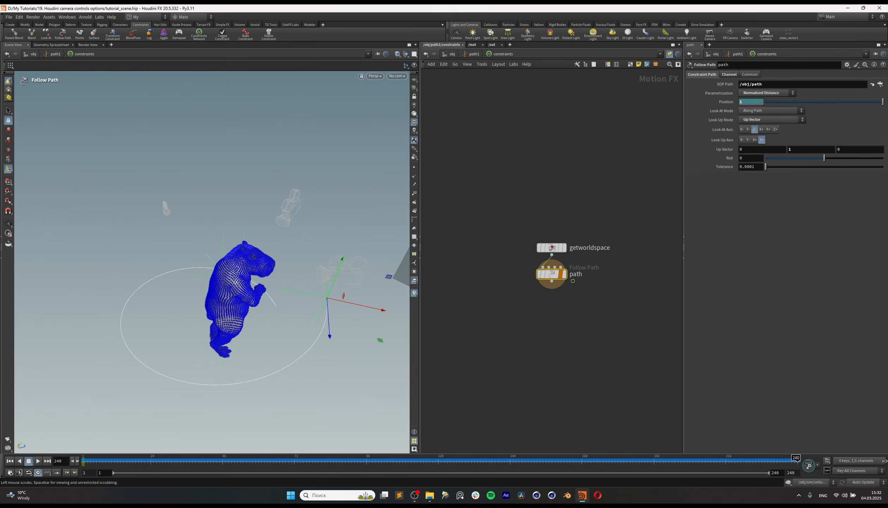
right_click(729, 103)
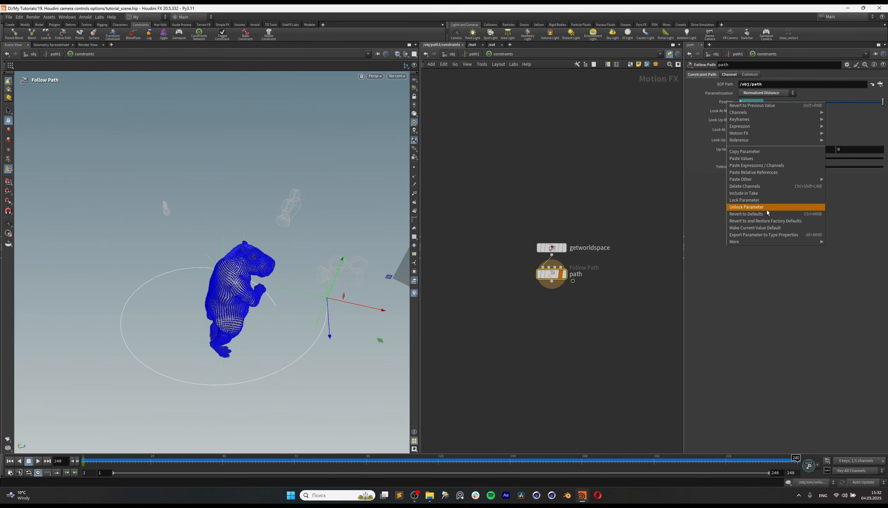
click(768, 216)
right_click(728, 103)
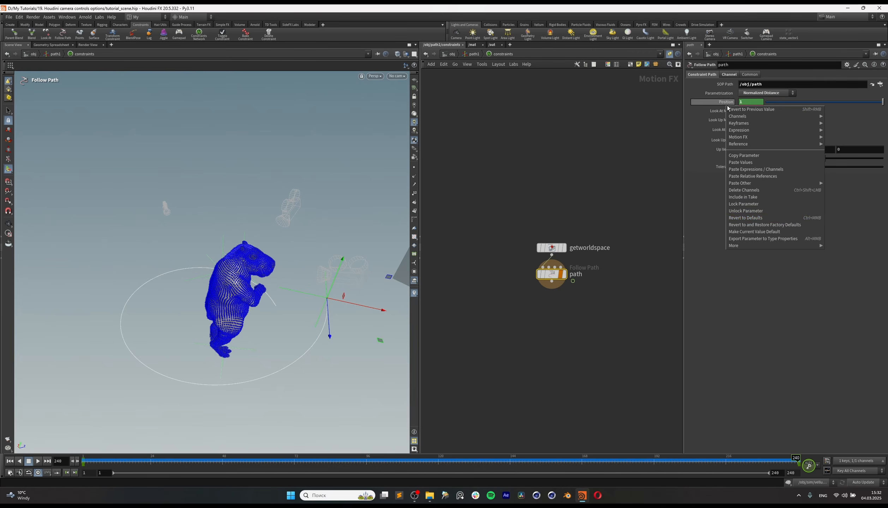
click(768, 193)
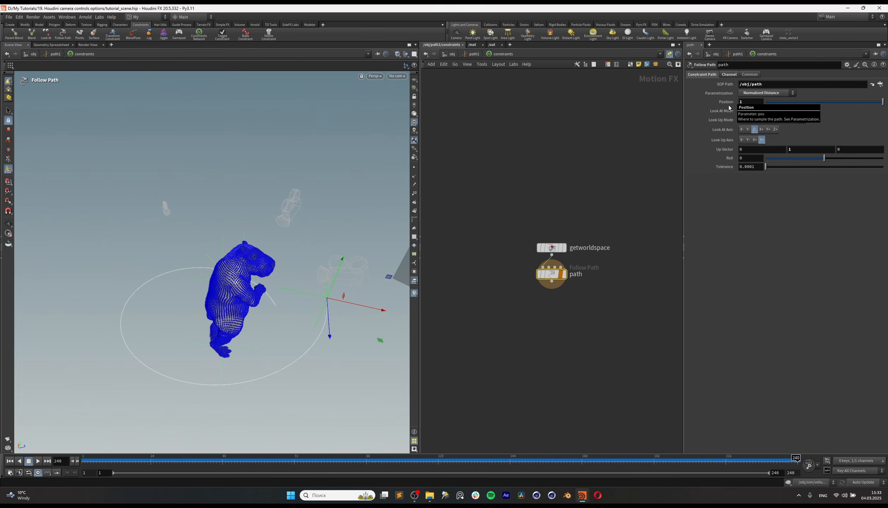
Step: Set the Follow Path node's Position to about 0.358 and return to the object level
drag(845, 103, 808, 113)
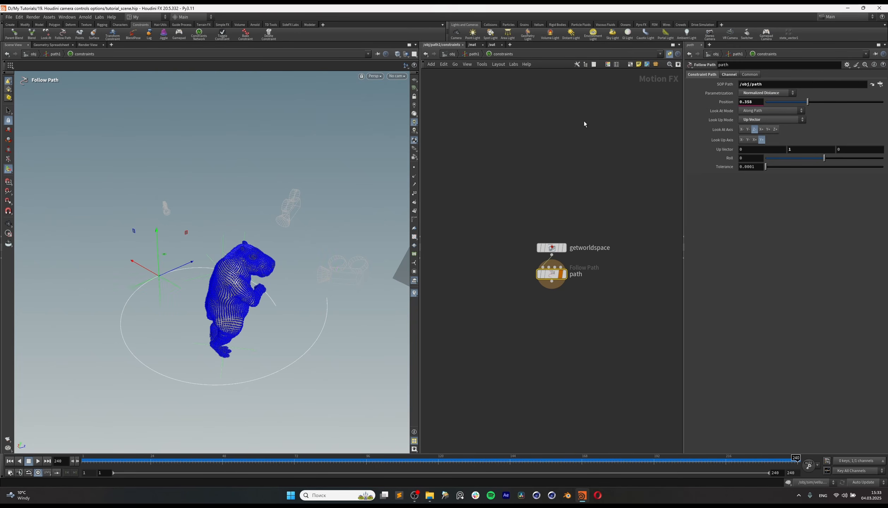
key(u)
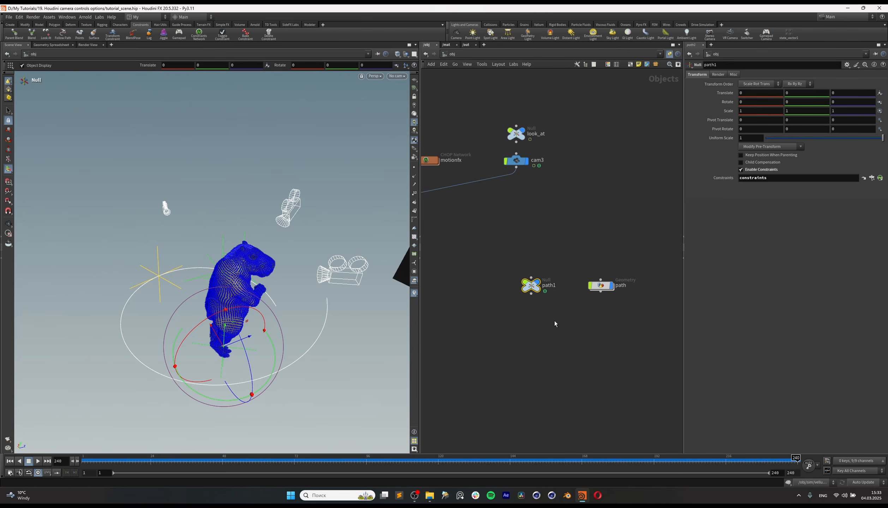
Step: Add a Float parameter labelled Path_position to the path1 null's parameter interface
click(847, 65)
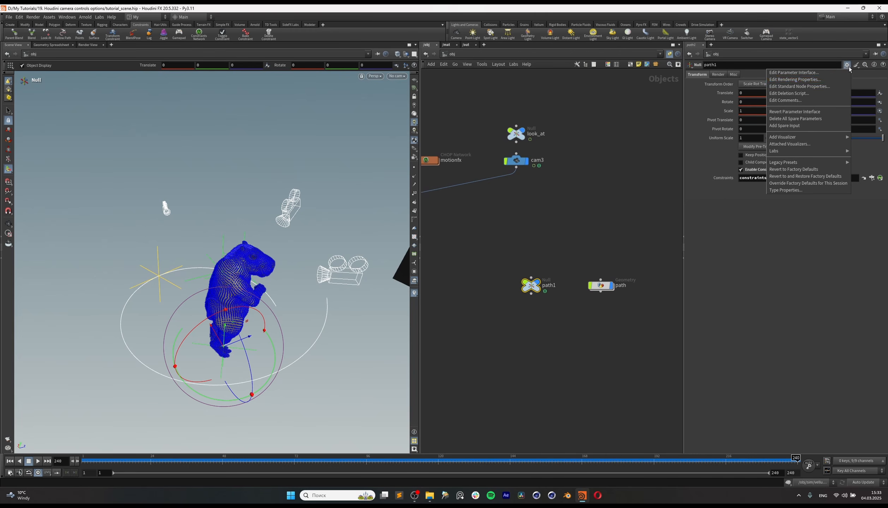
click(826, 75)
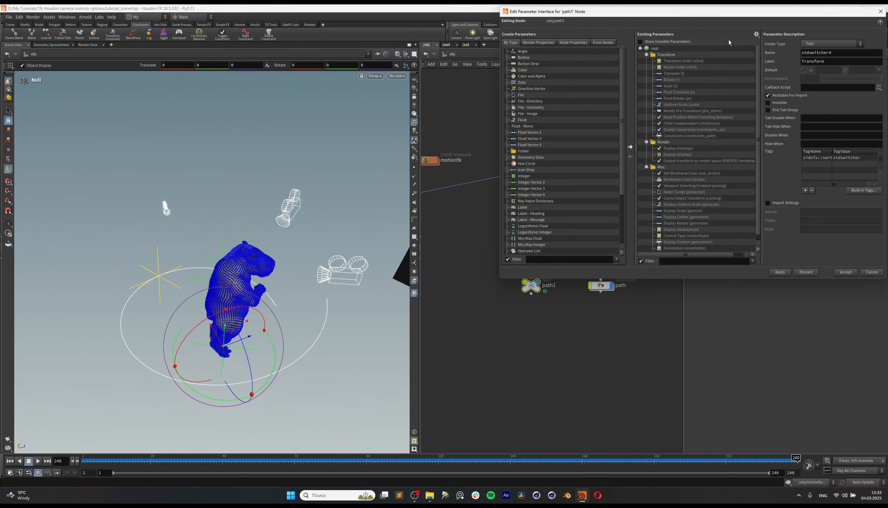
drag(712, 16, 504, 57)
click(431, 88)
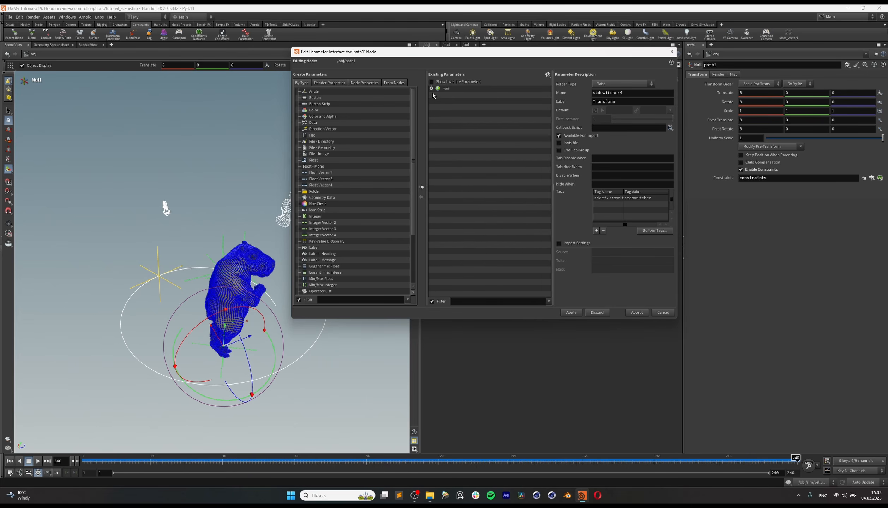
click(431, 88)
click(437, 95)
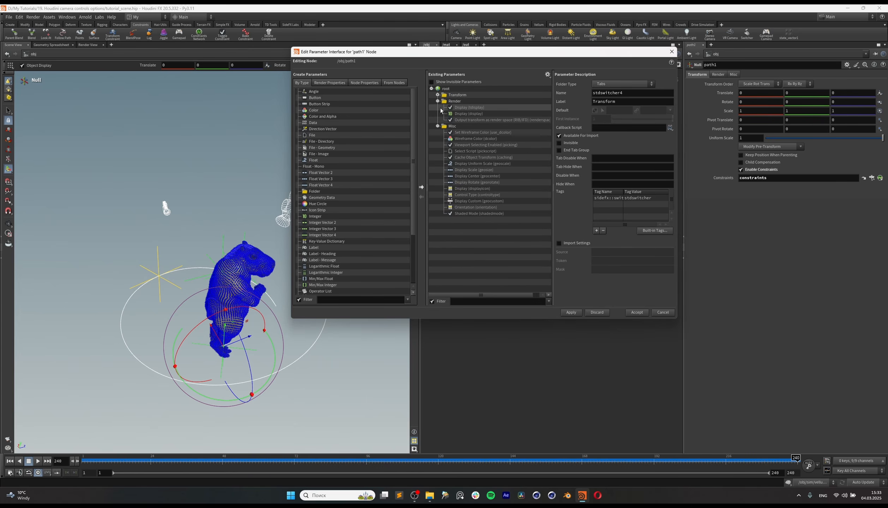
click(438, 101)
click(437, 107)
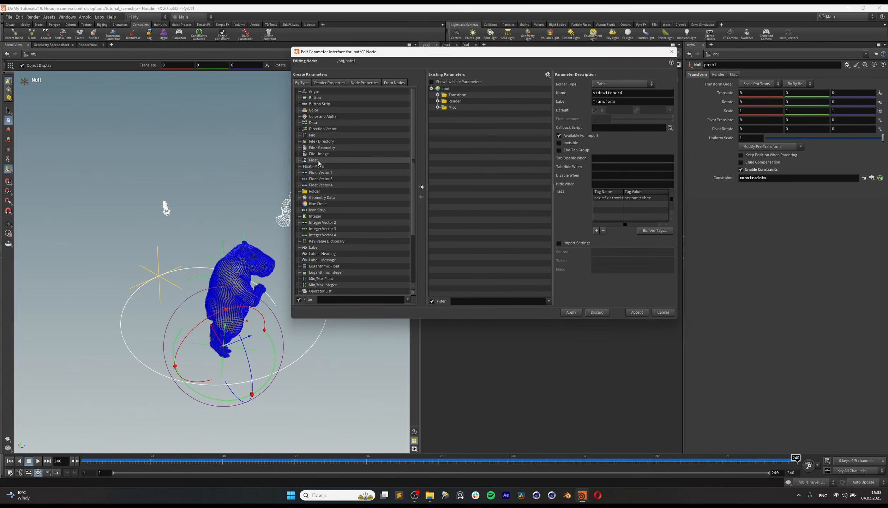
drag(469, 98, 502, 114)
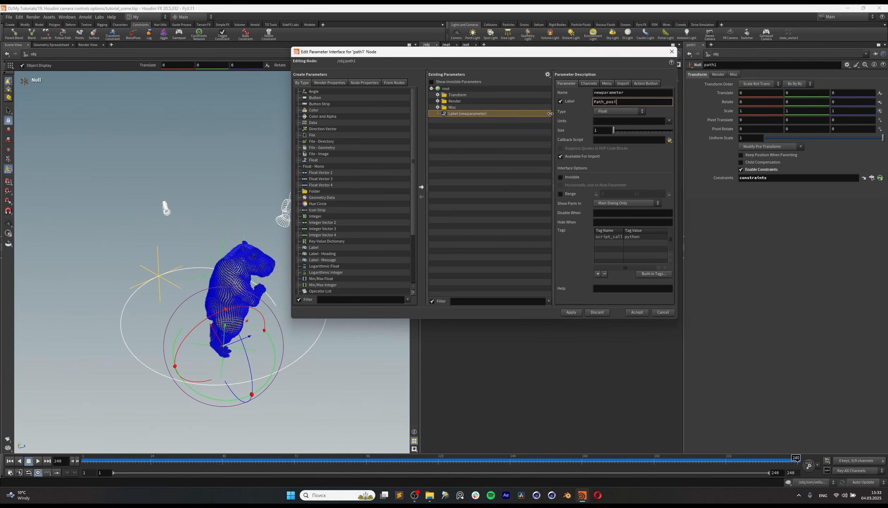
click(571, 313)
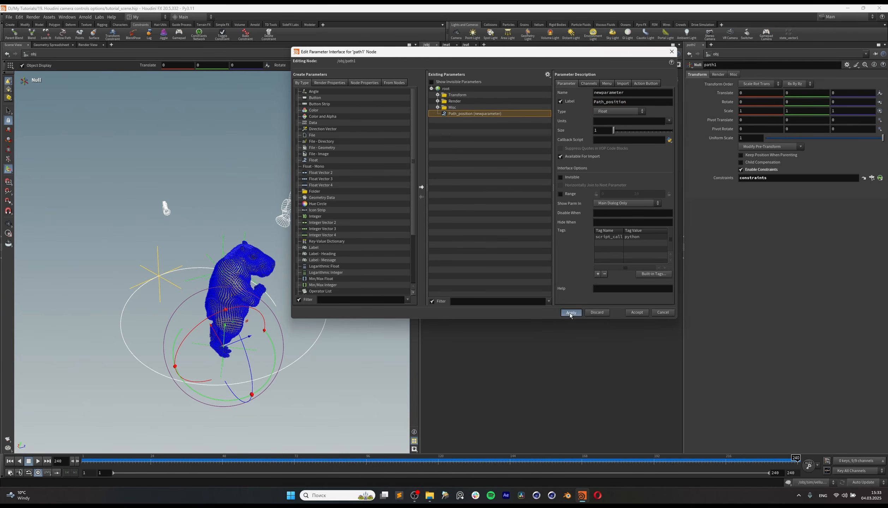
click(637, 312)
Step: Set path1's Path_position to 0.66 and copy the parameter
drag(777, 204, 875, 206)
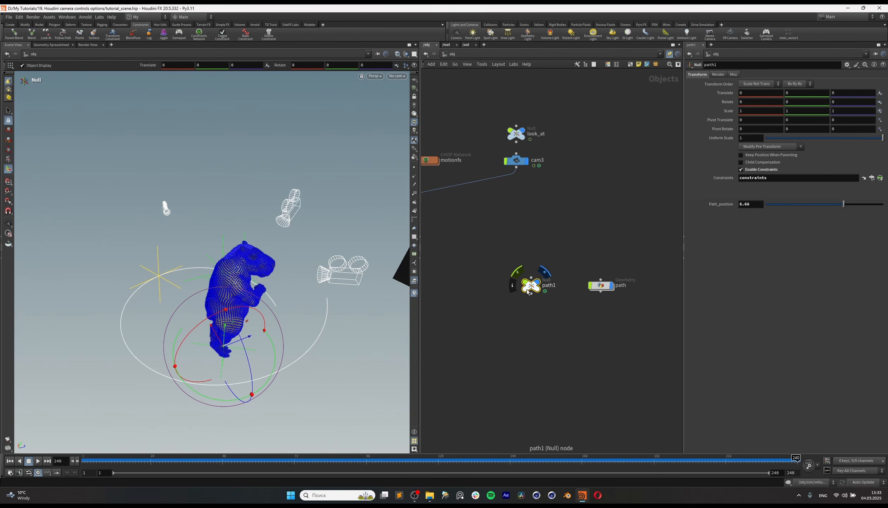
right_click(726, 205)
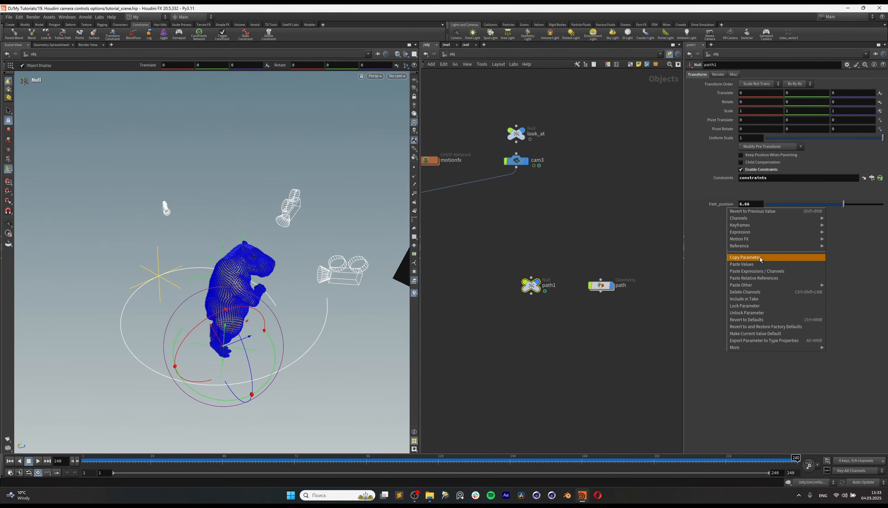
click(761, 258)
Step: Paste the copied parameter as a relative reference into the Follow Path node's Position inside path1's constraints network
double_click(531, 285)
click(575, 278)
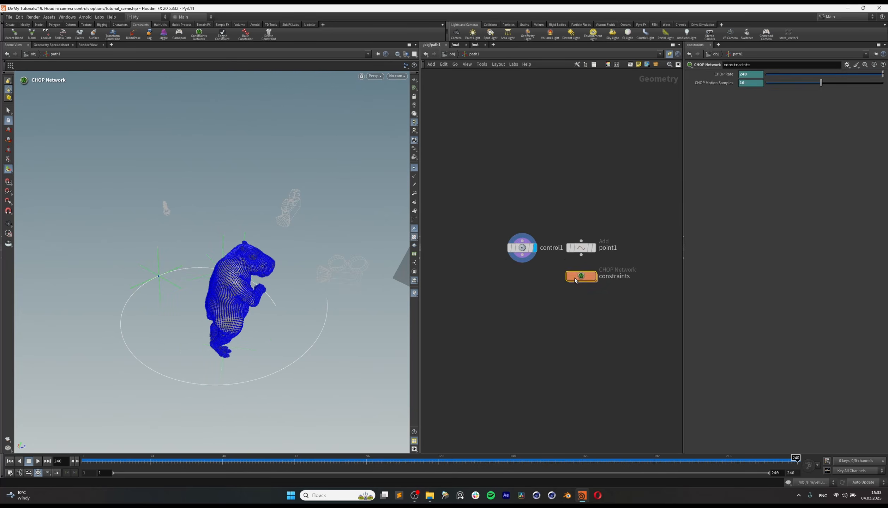
double_click(575, 280)
drag(508, 263, 604, 287)
right_click(727, 104)
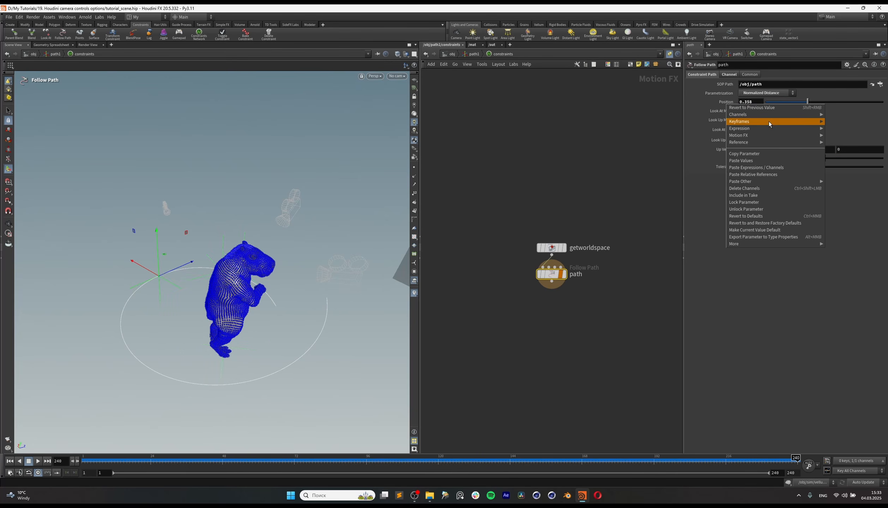
click(771, 175)
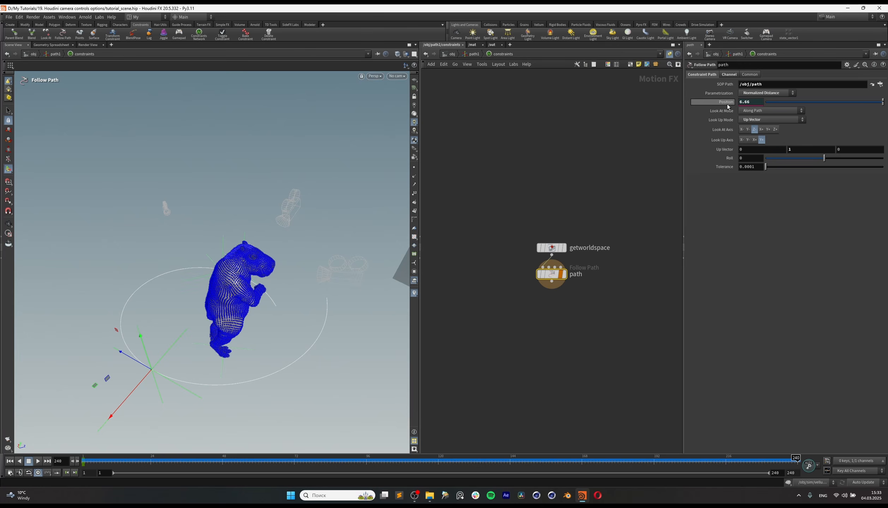
Step: Test the linked Position at 0.488, return to the object level, and vary Path_position, ending at 0.92
drag(773, 102, 823, 104)
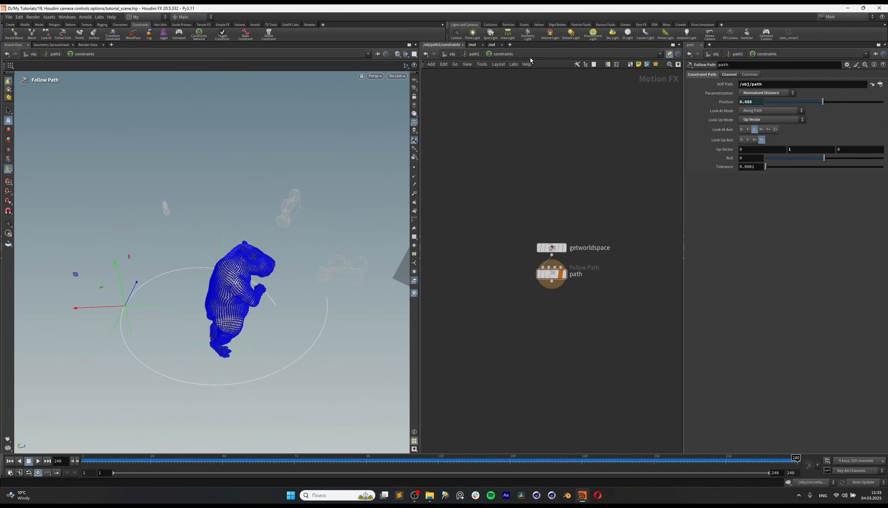
click(464, 54)
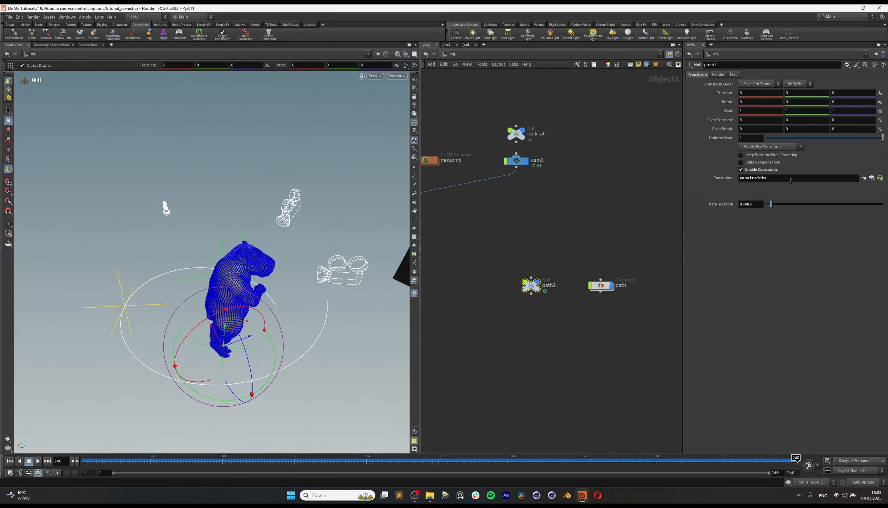
drag(773, 208, 806, 213)
drag(875, 215, 797, 230)
drag(772, 208, 775, 209)
Step: Limit the Path_position parameter's range to 0–1 in path1's interface and set its value to about 0.618
click(847, 65)
click(836, 78)
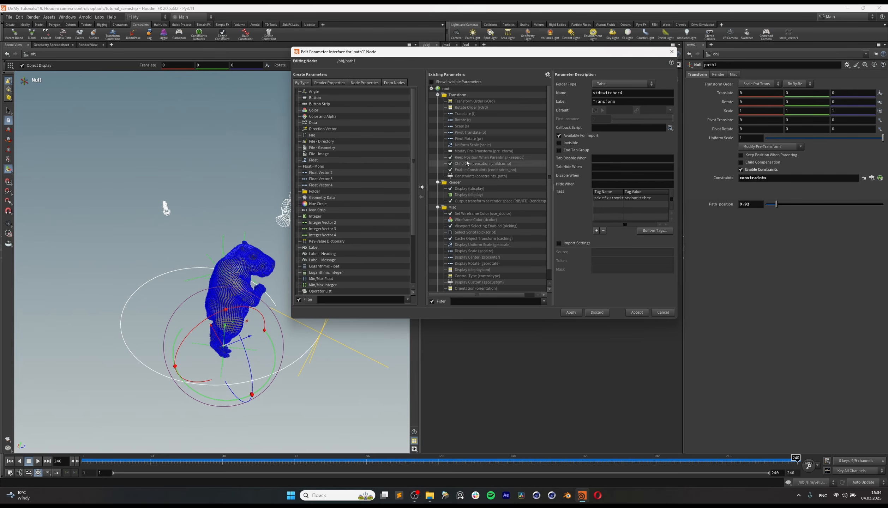
click(439, 101)
click(438, 101)
click(438, 108)
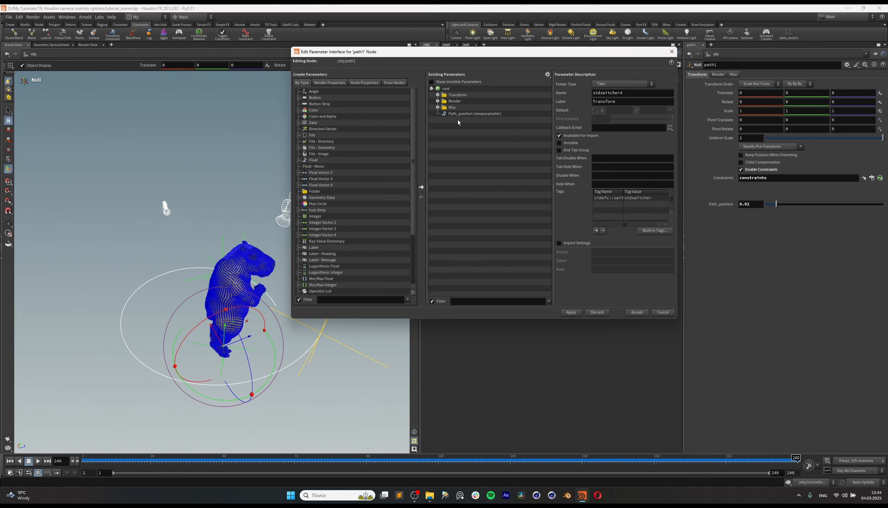
click(474, 114)
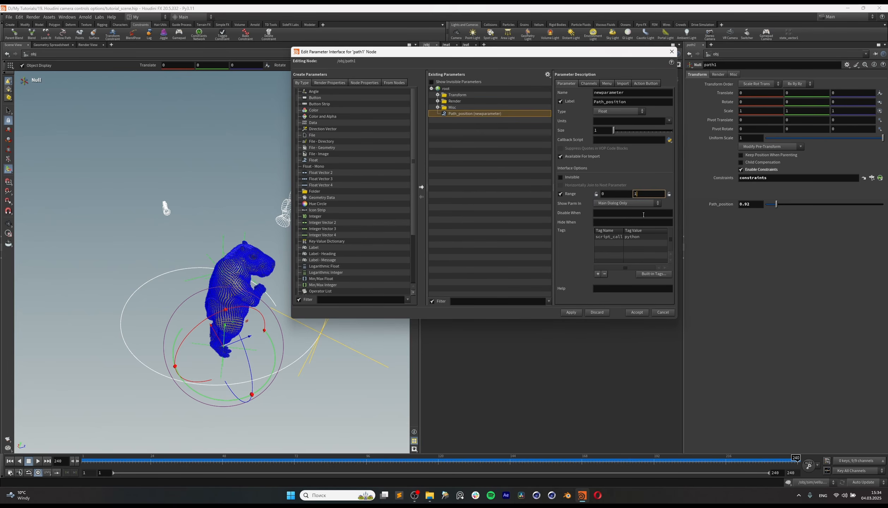
click(571, 313)
click(638, 313)
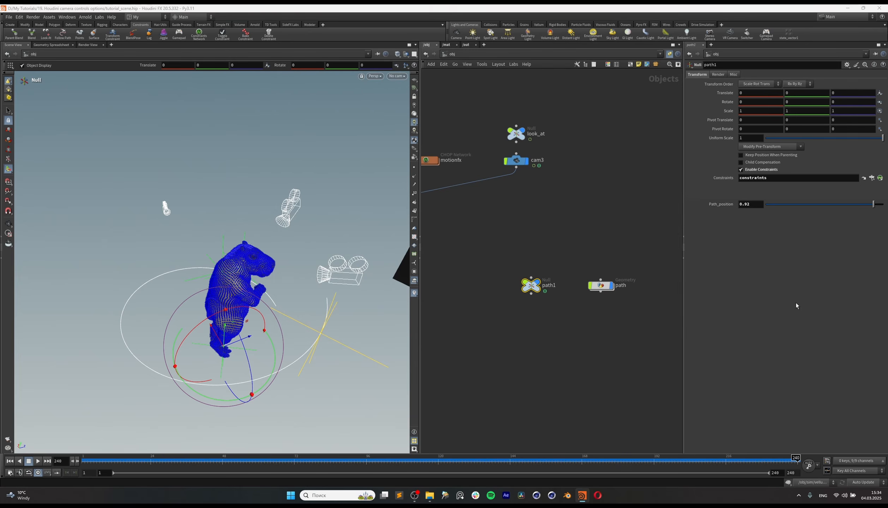
drag(773, 204, 857, 209)
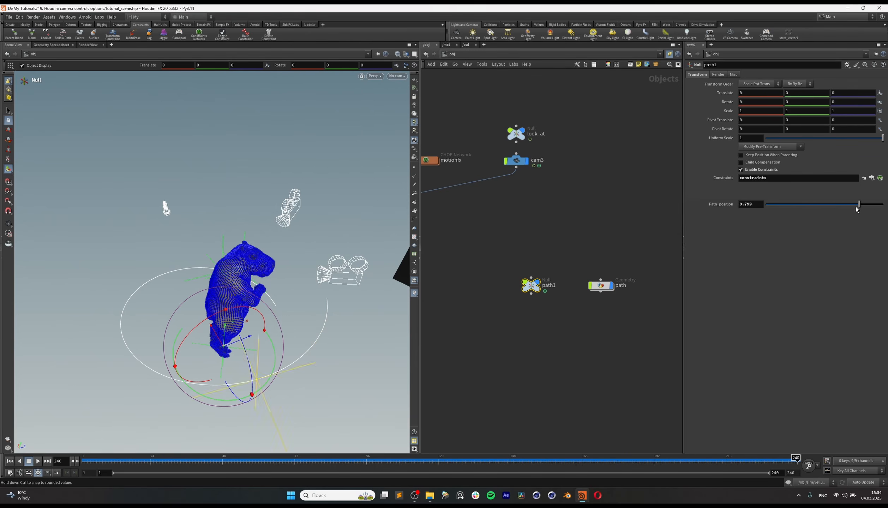
Step: Create a new camera node above path1 and wire its output into the path1 null's input
click(516, 358)
middle_drag(508, 207, 582, 210)
middle_drag(587, 253, 579, 253)
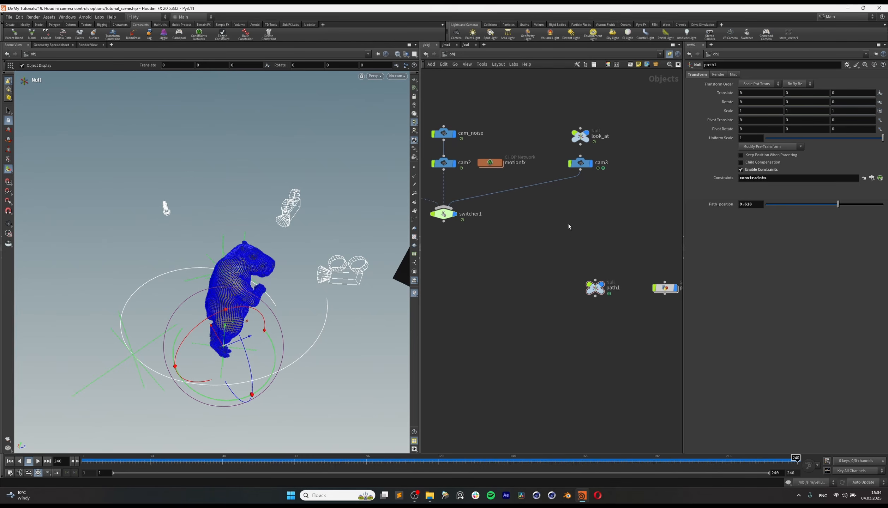
key(Tab)
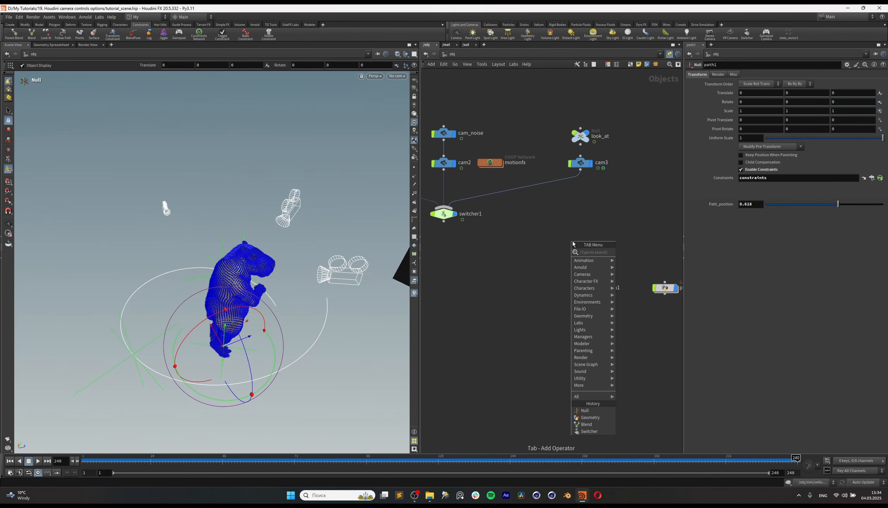
text(ca)
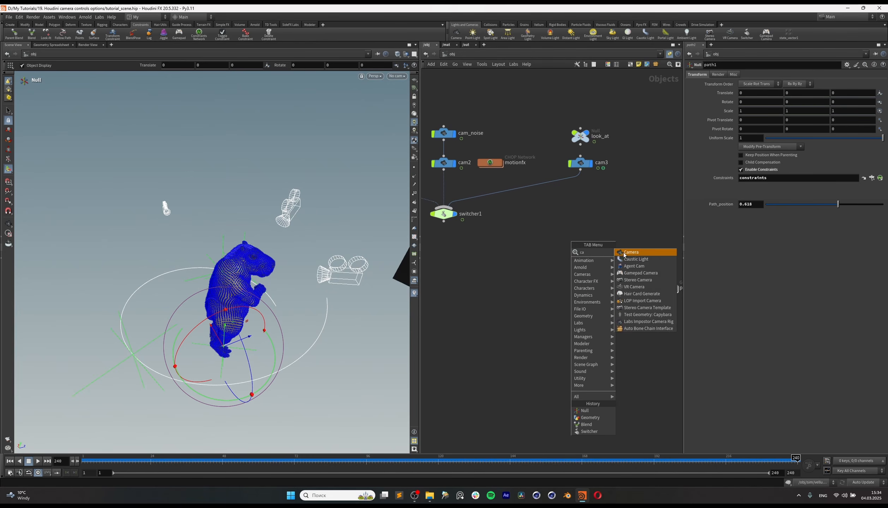
click(625, 253)
click(603, 245)
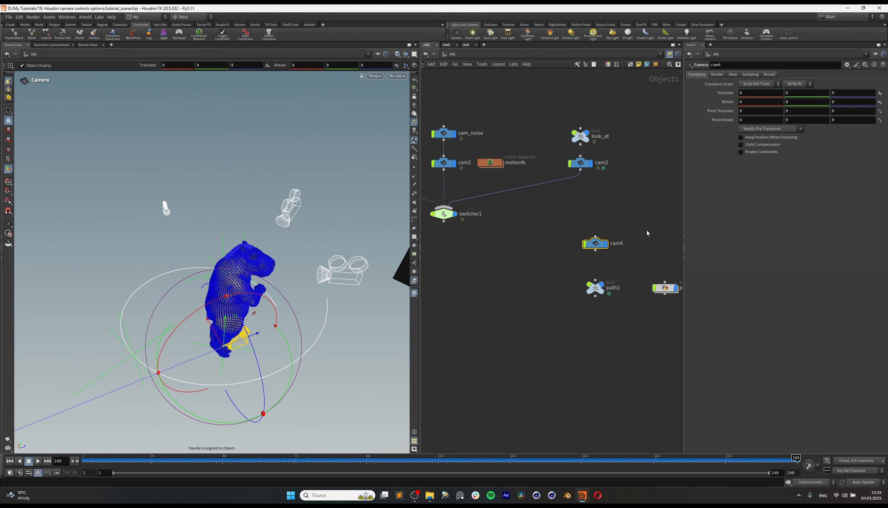
drag(596, 252, 600, 270)
click(596, 282)
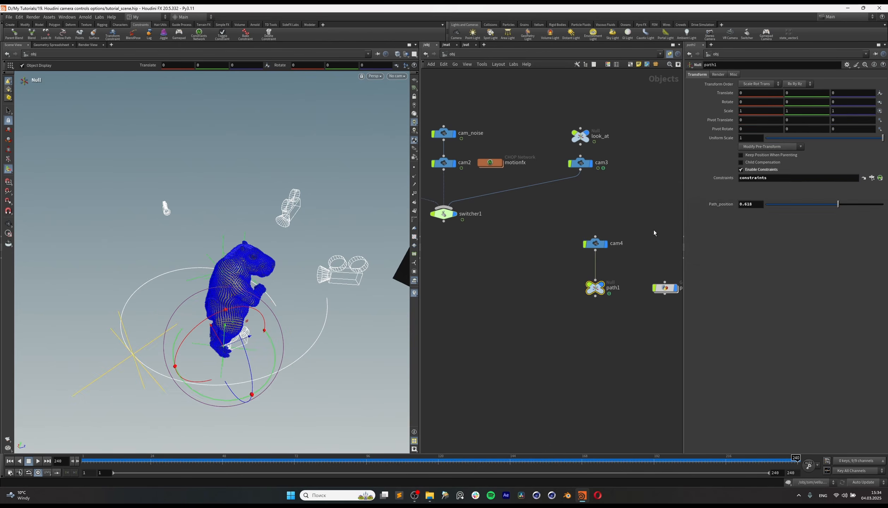
Step: Select switcher1 to check its camera-switch keyframes and move the timeline to frame 192
drag(654, 230, 582, 256)
drag(299, 460, 306, 458)
drag(625, 268, 579, 300)
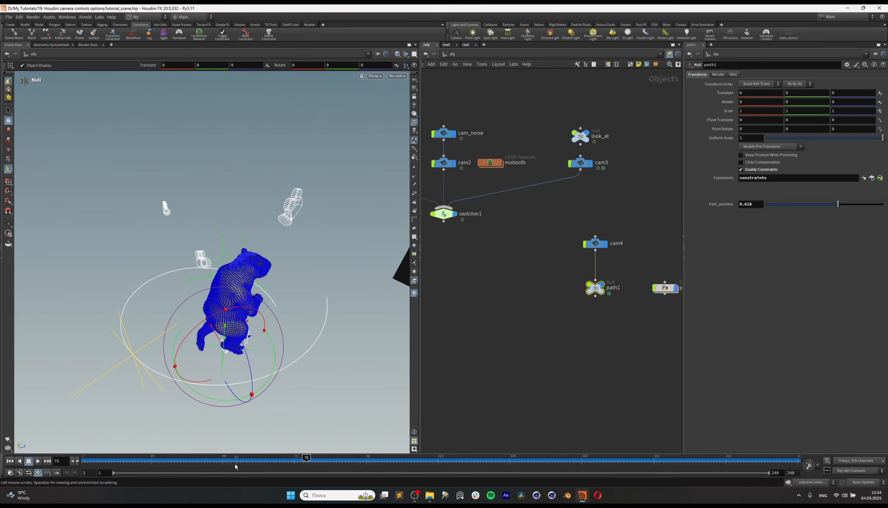
middle_drag(450, 210, 495, 221)
drag(493, 251, 475, 222)
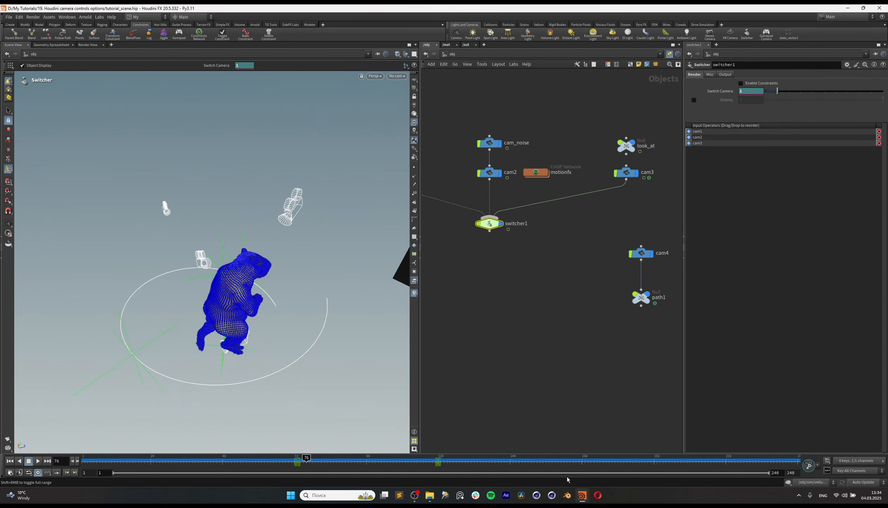
drag(440, 464, 656, 481)
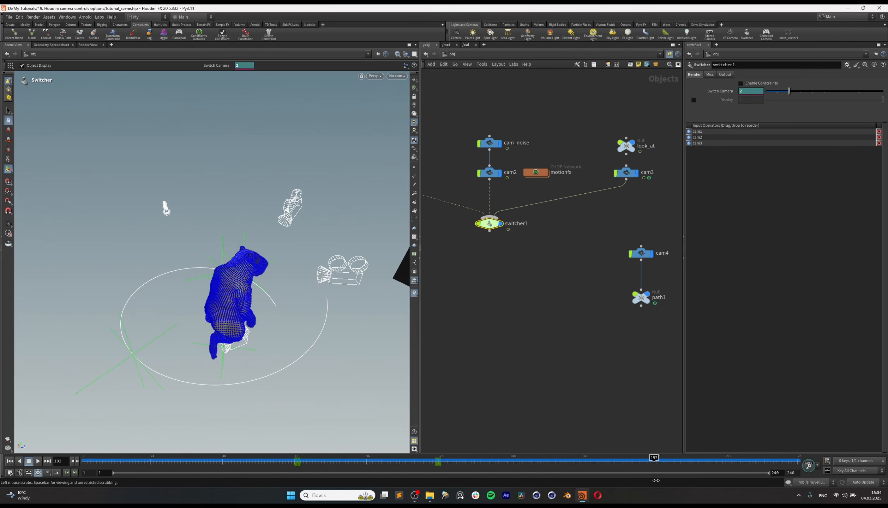
middle_drag(553, 241, 520, 251)
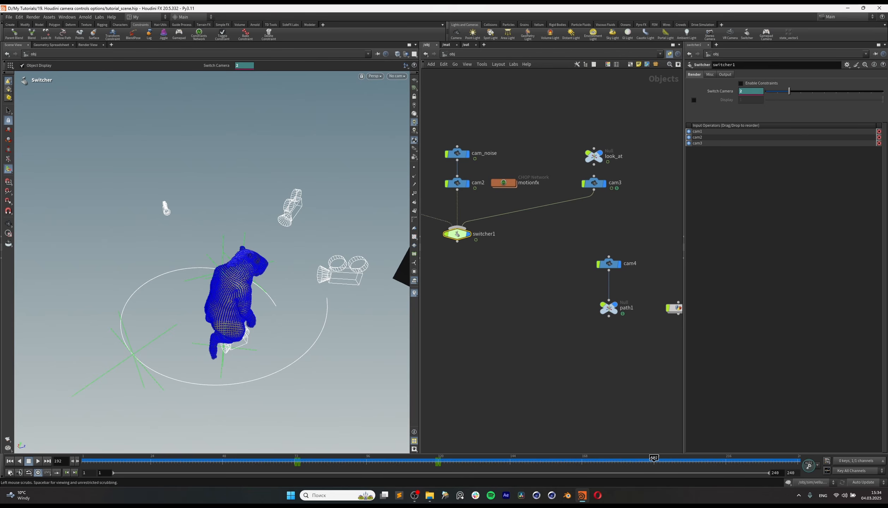
Step: Set the path1 null's Path_position to 1 and keyframe it at frame 192
middle_drag(604, 351, 558, 352)
drag(497, 285, 567, 326)
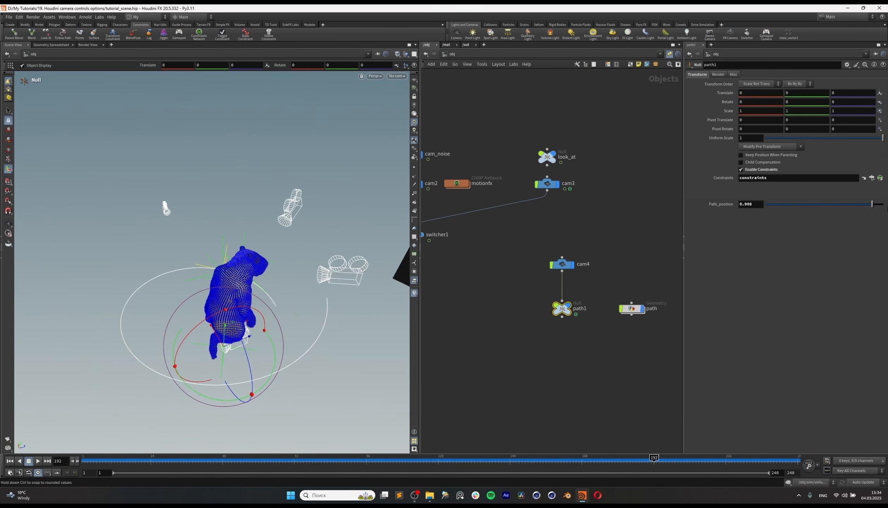
drag(873, 205, 883, 204)
alt+click(751, 204)
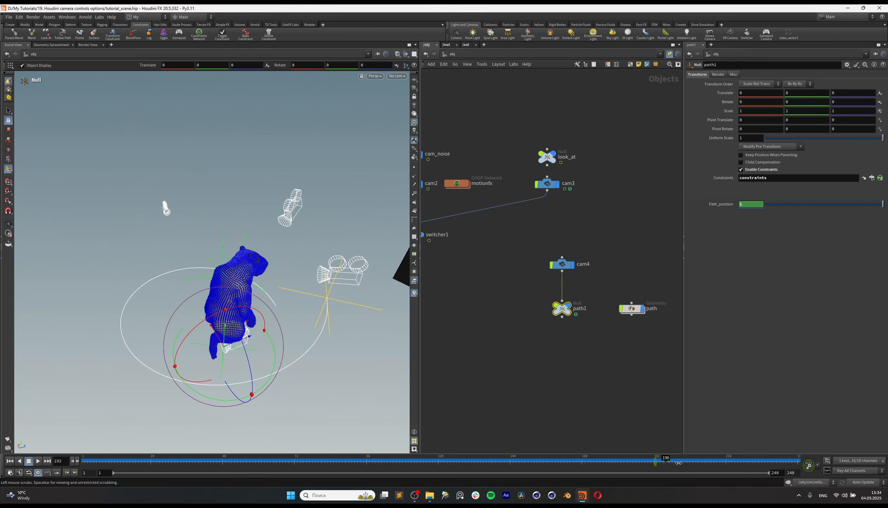
Step: Keyframe path1's Path_position at frame 225 and lower its value toward the start of the path
click(730, 465)
drag(731, 469, 755, 473)
alt+click(751, 204)
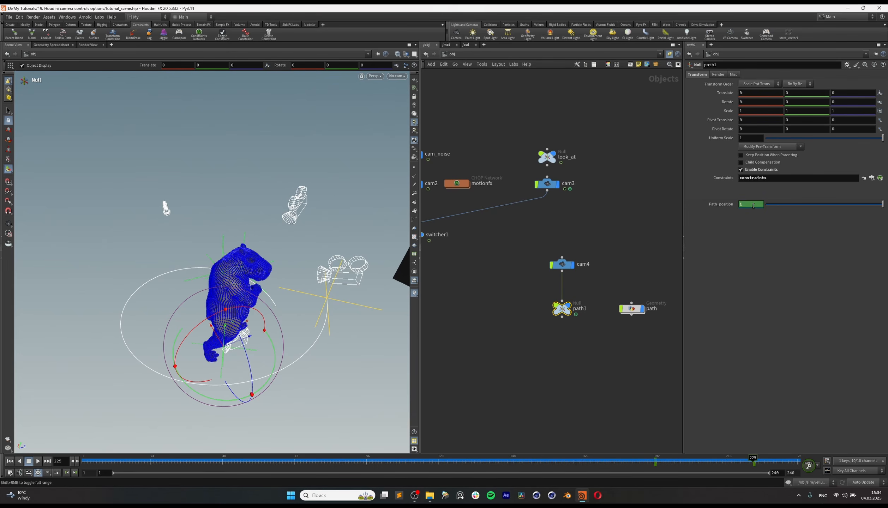
drag(771, 205, 748, 208)
Step: Preview the path1 null's animation from around frame 190 and activate the Select tool
drag(645, 461, 656, 463)
click(38, 462)
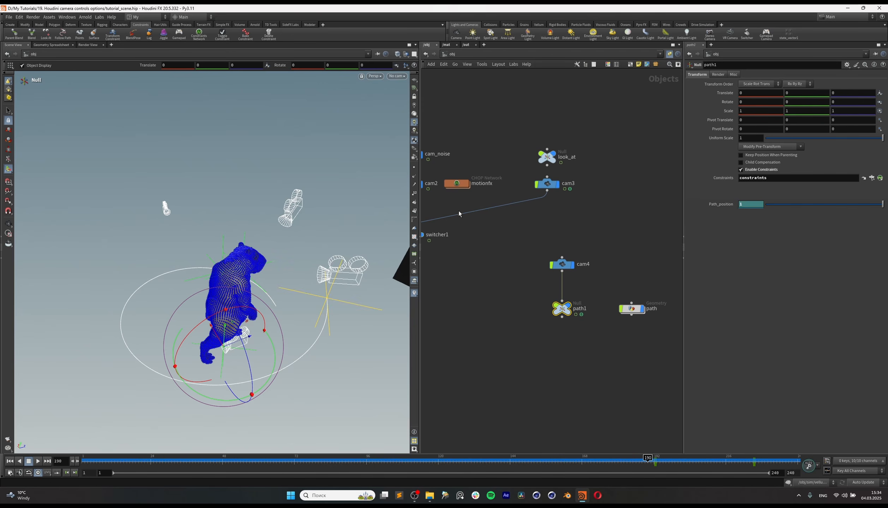
key(s)
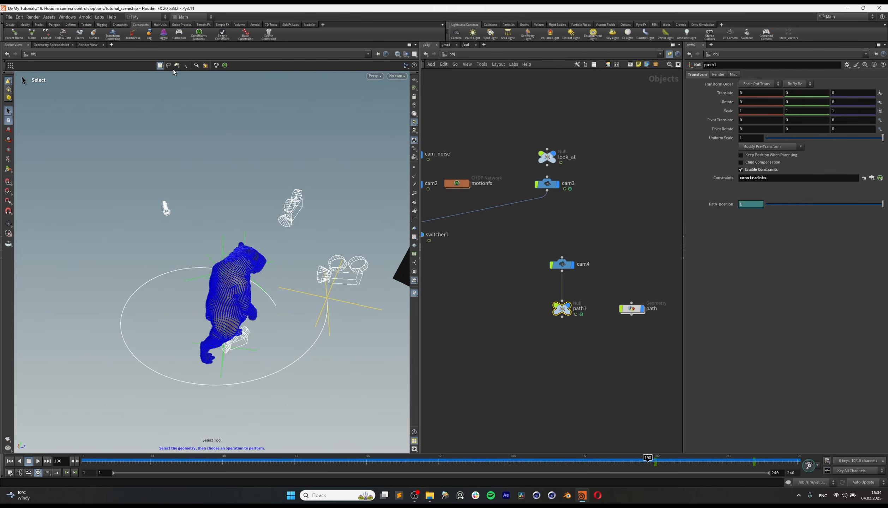
Step: Cut the link from cam4 to path1, move cam4 below path1 and parent cam4 to path1 instead
click(102, 89)
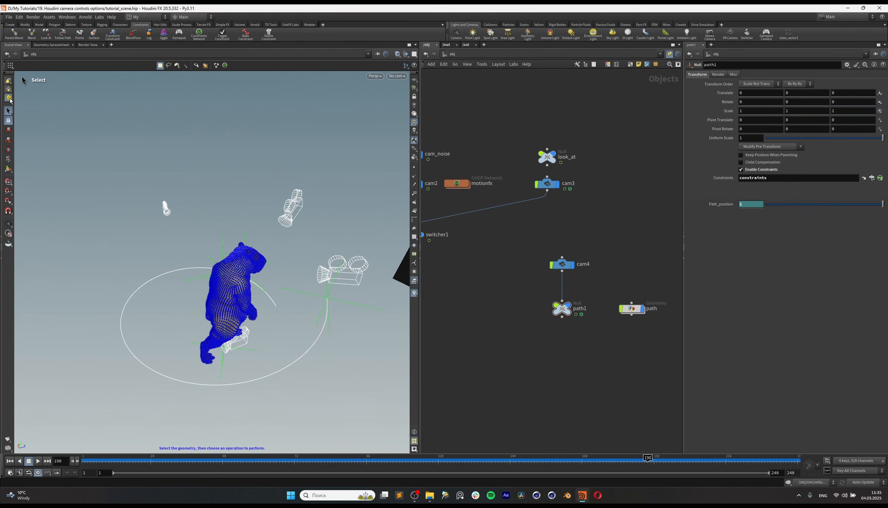
key(Return)
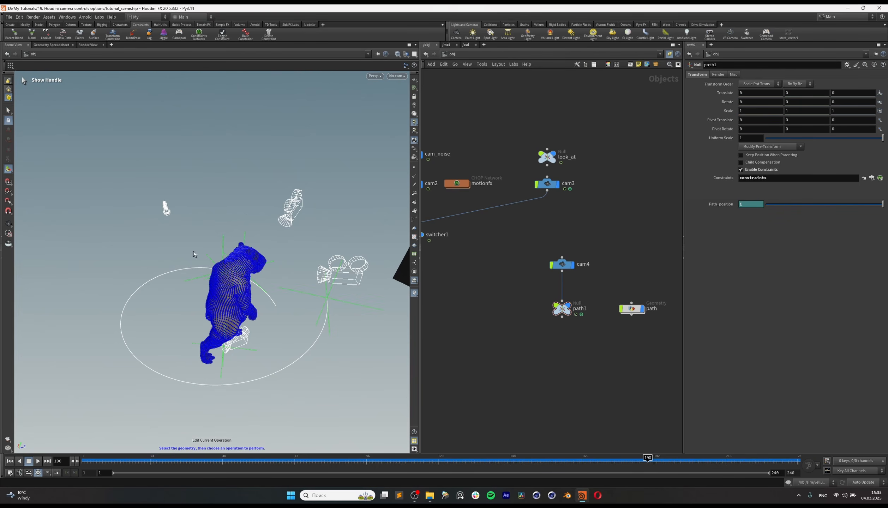
click(562, 309)
click(562, 264)
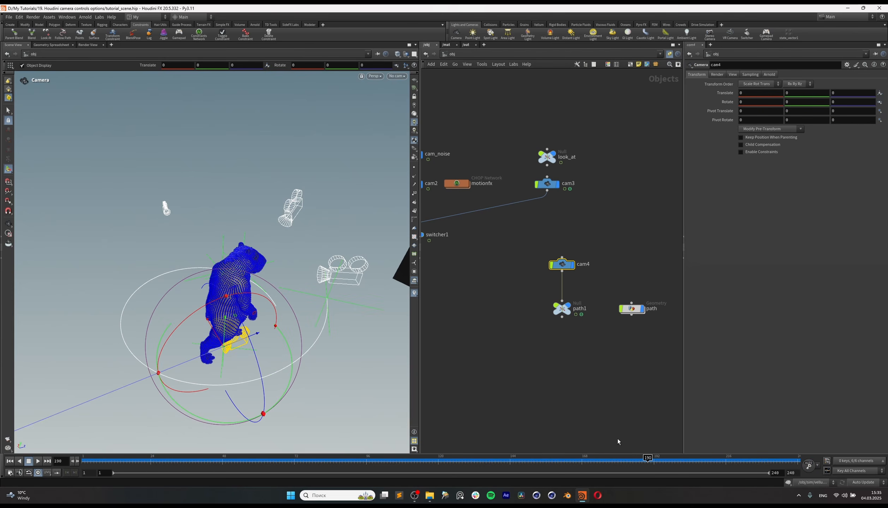
mouse_move(509, 297)
mouse_down()
mouse_move(596, 338)
mouse_move(599, 318)
mouse_up()
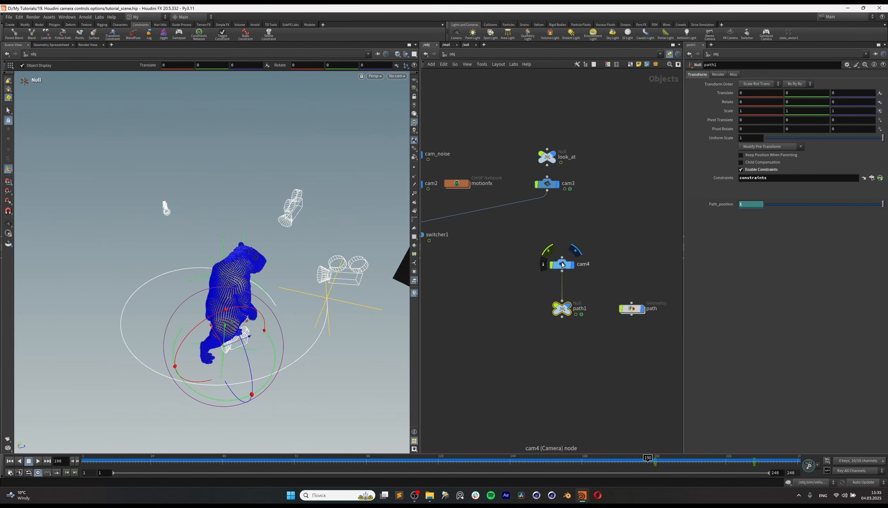
drag(563, 265, 560, 357)
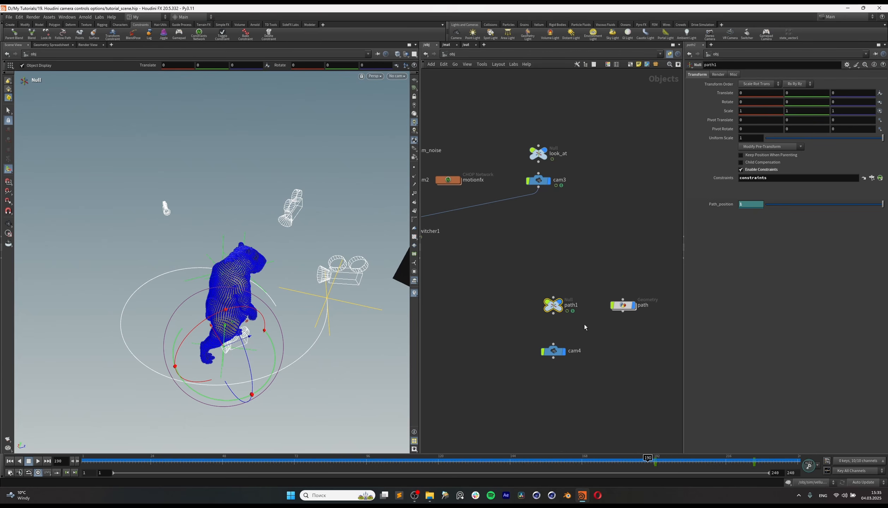
drag(553, 314, 553, 346)
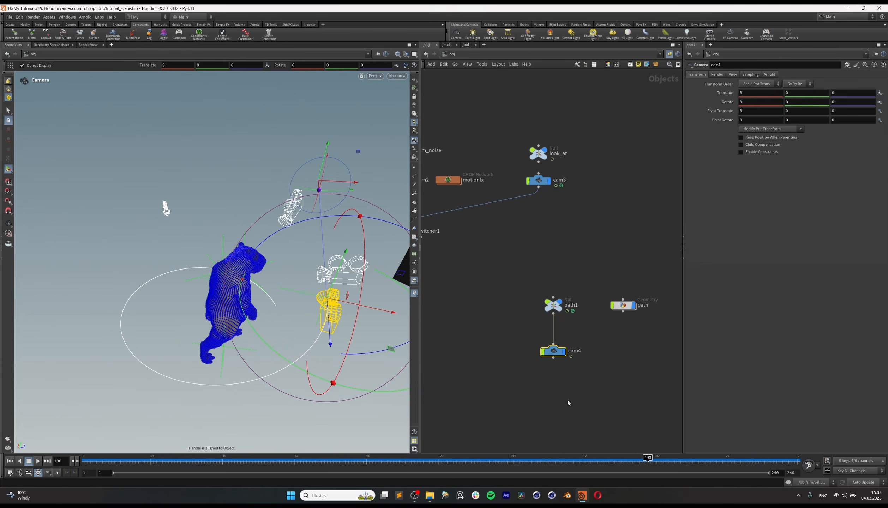
Step: Move the timeline to frame 198 and rotate cam4 90 degrees around Y so it faces the character
drag(652, 467, 674, 474)
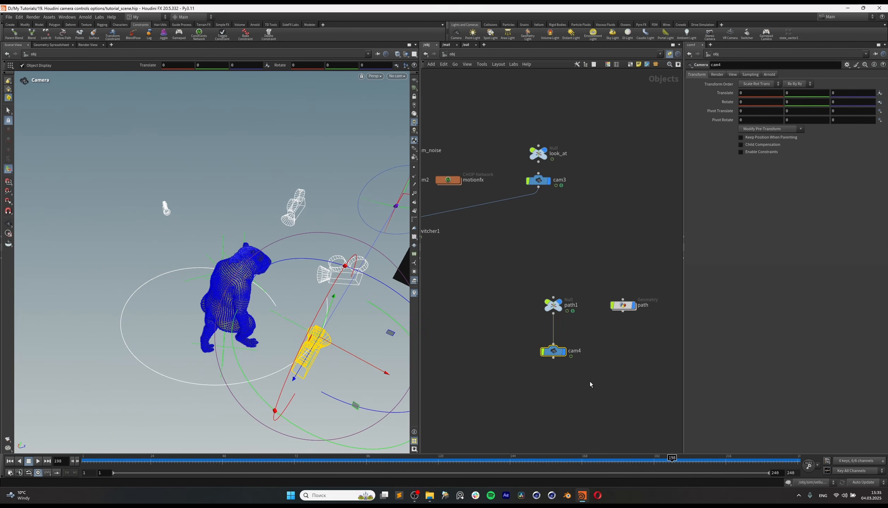
drag(314, 435, 438, 400)
alt+drag(254, 328, 318, 360)
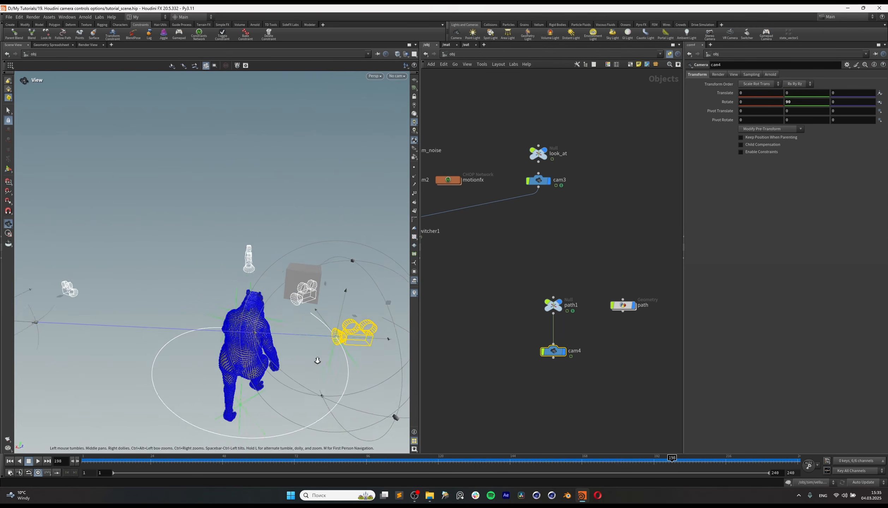
alt+middle_drag(317, 360, 303, 332)
mouse_move(675, 460)
mouse_down()
mouse_move(697, 460)
mouse_move(671, 460)
mouse_up()
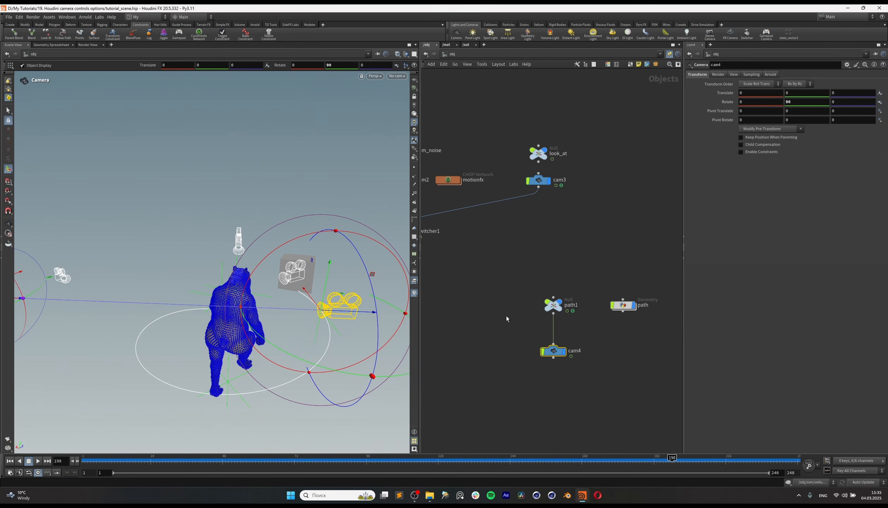
Step: Look through cam4 in the viewport and scrub the timeline back to around frame 192
middle_drag(493, 292, 522, 303)
click(397, 76)
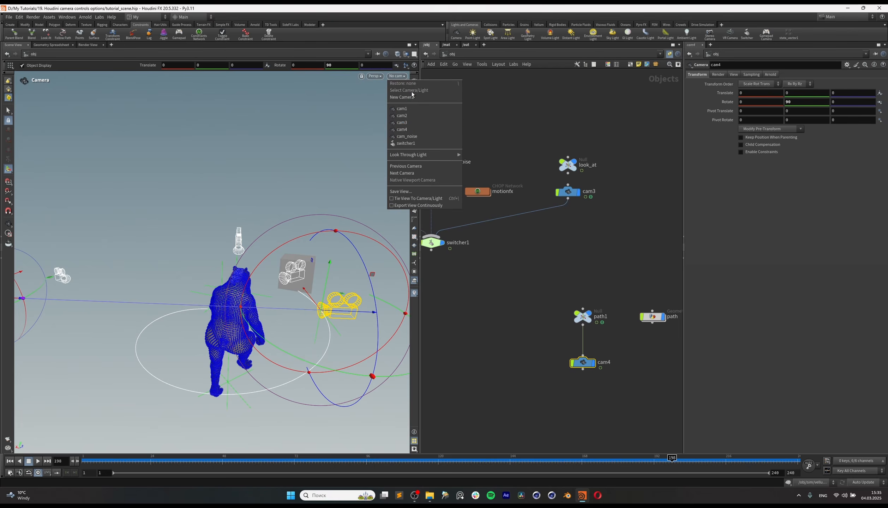
click(410, 127)
drag(354, 468, 654, 490)
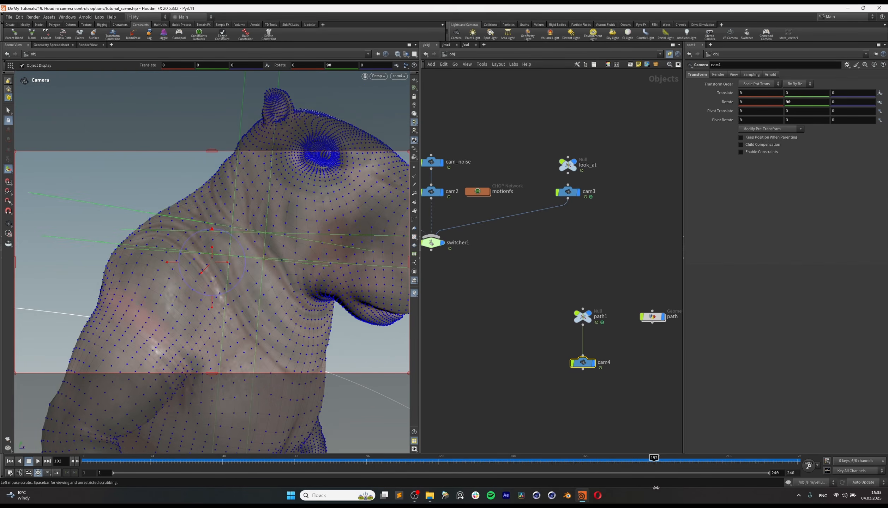
Step: Connect cam4 to switcher1 as its fourth camera input
scroll(518, 365, down, 2)
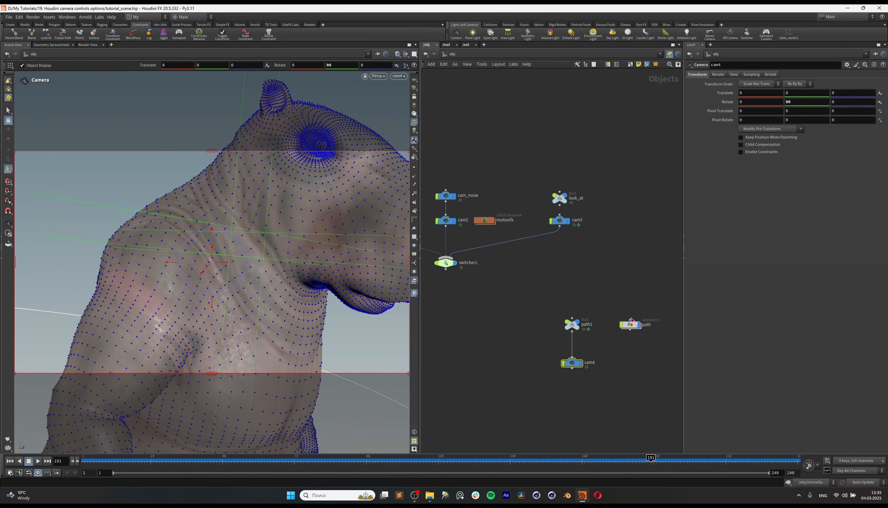
scroll(508, 312, up, 1)
drag(532, 302, 445, 265)
click(596, 393)
click(444, 265)
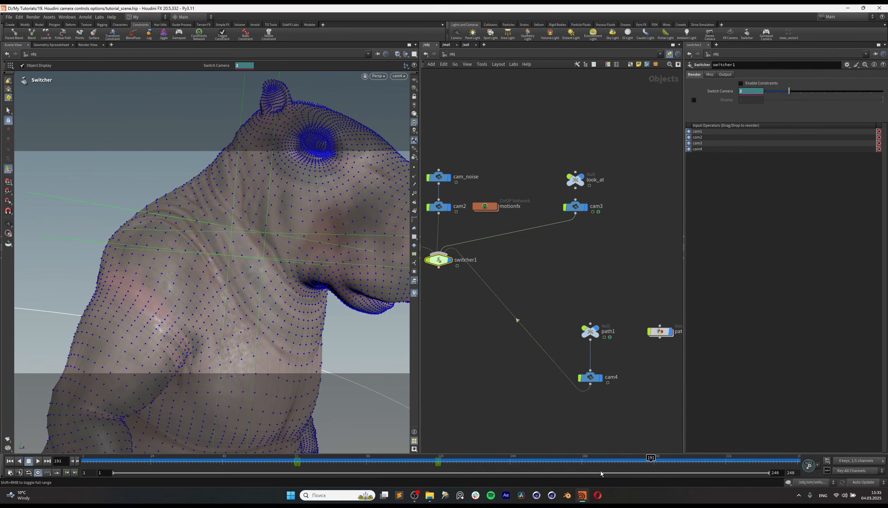
Step: Check path1's first keyframe, and keyframe switcher1's Switch Camera at 2 on frame 191 and 3 on frame 192
drag(607, 342, 607, 343)
click(655, 461)
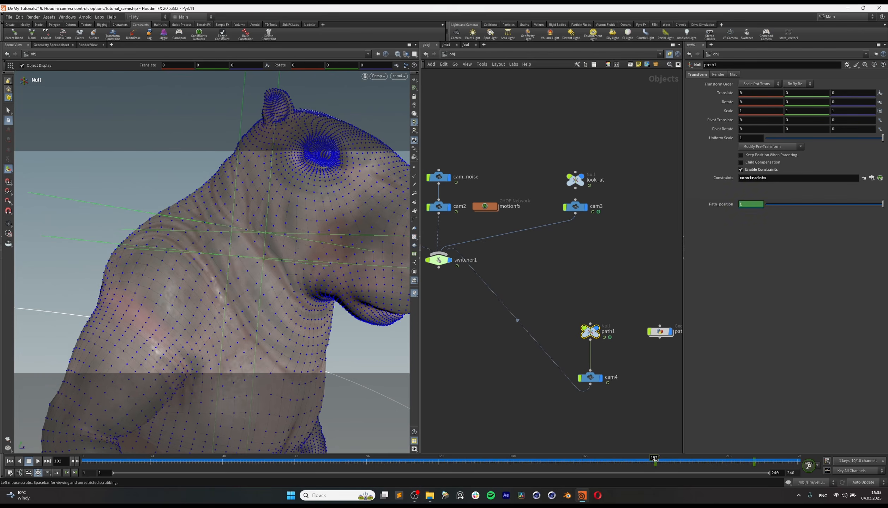
middle_drag(500, 337, 555, 347)
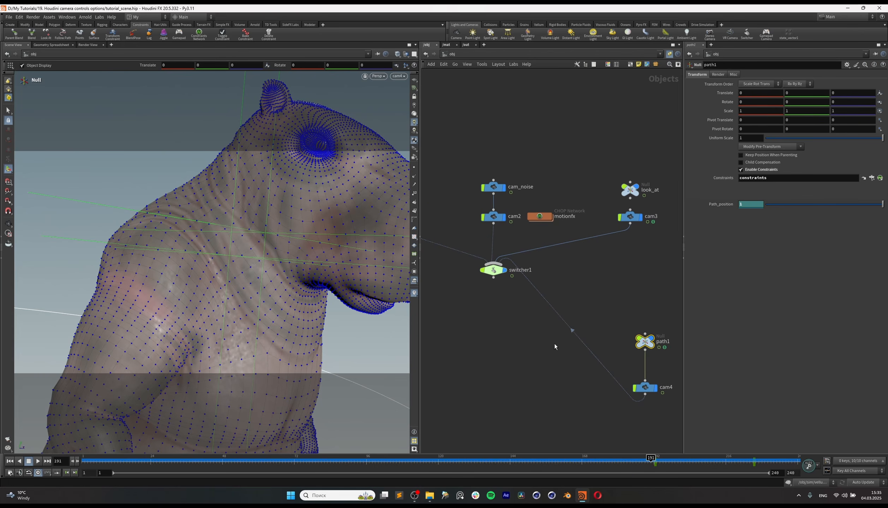
click(495, 270)
alt+click(728, 92)
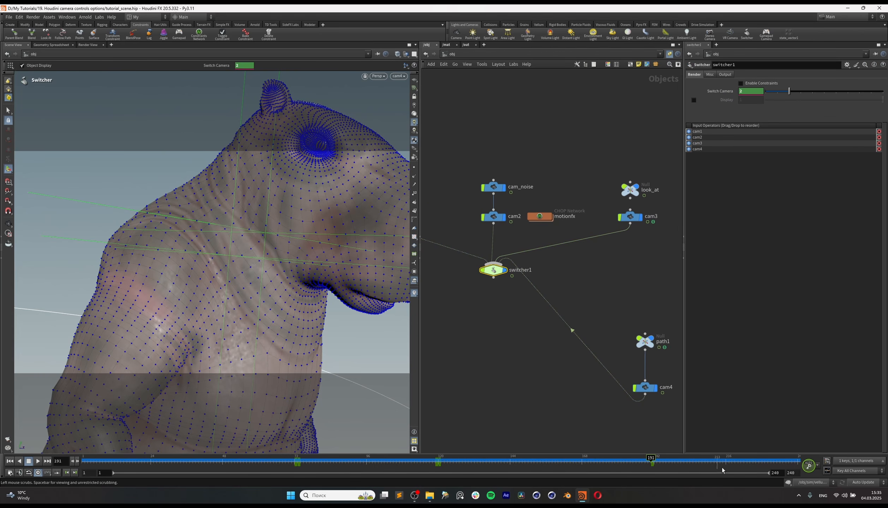
click(655, 460)
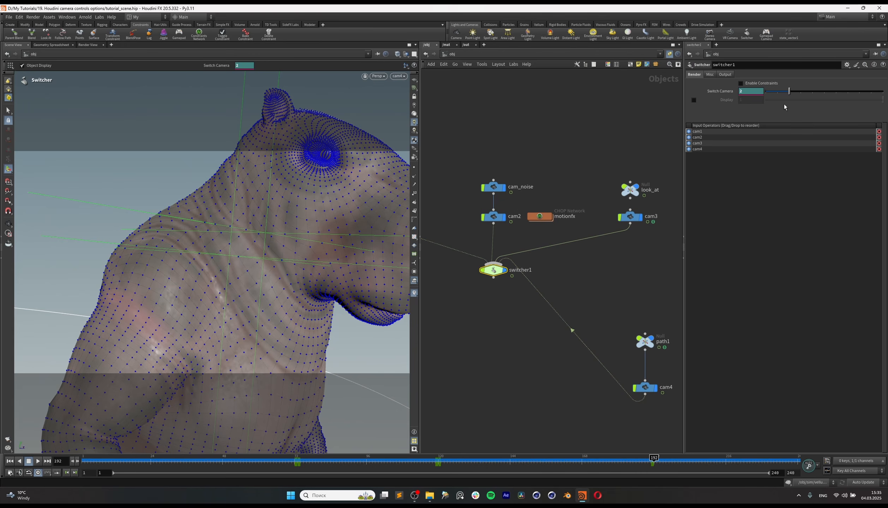
drag(799, 95, 801, 92)
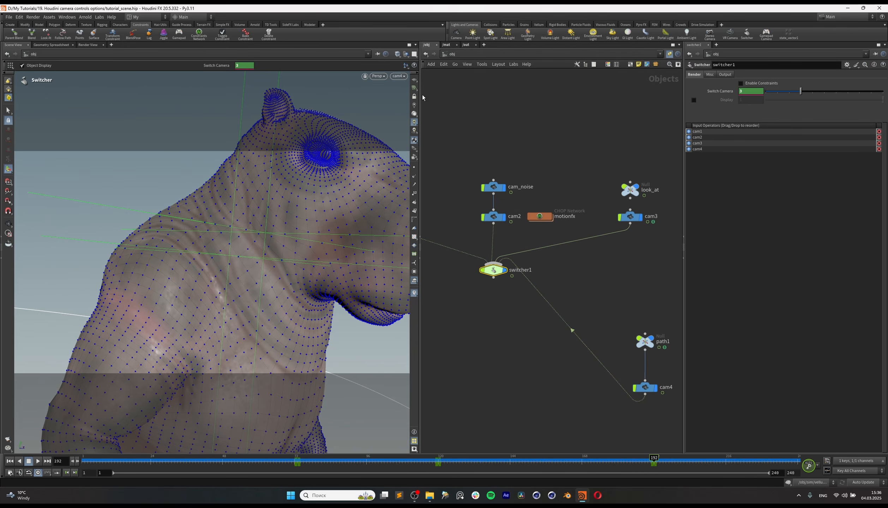
Step: Look through switcher1 in the viewport and play the animation from before frame 192
click(403, 77)
click(424, 141)
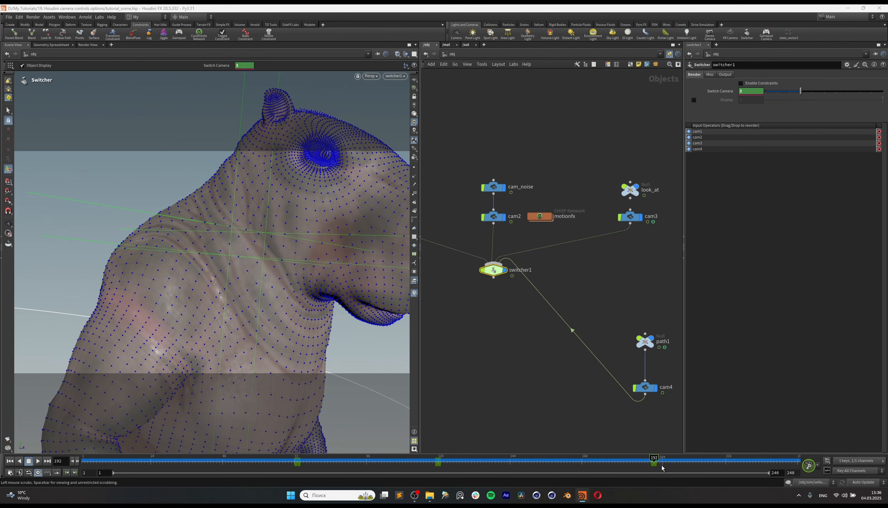
drag(639, 462, 626, 460)
click(38, 463)
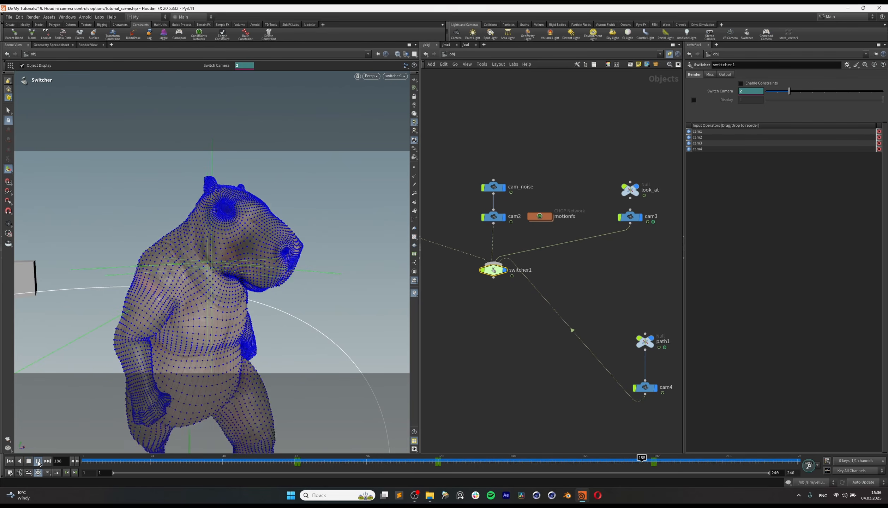
click(38, 461)
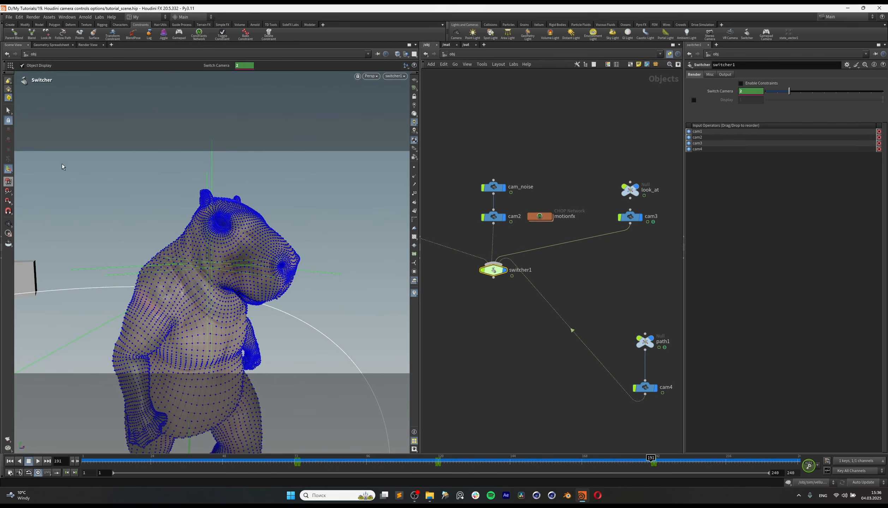
Step: Activate the Select tool, play back the switch to cam4 and scrub to frame 200
click(8, 110)
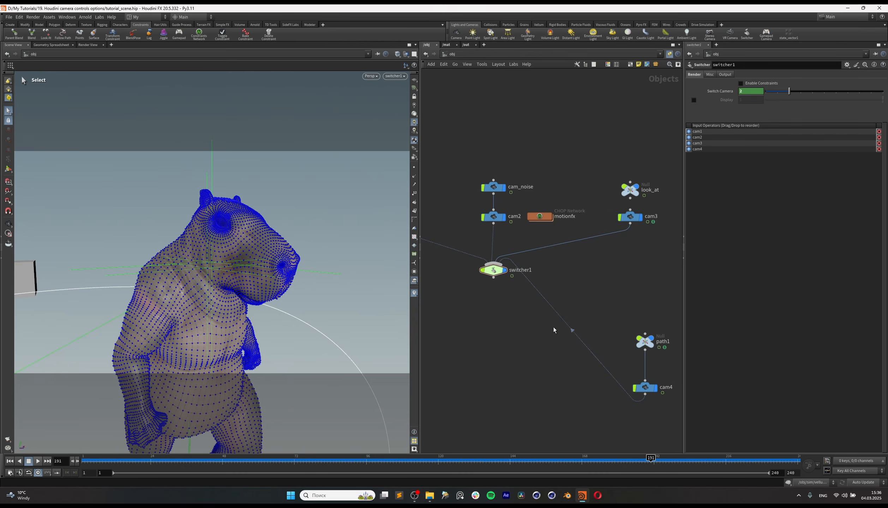
scroll(546, 338, down, 2)
middle_drag(531, 355, 510, 339)
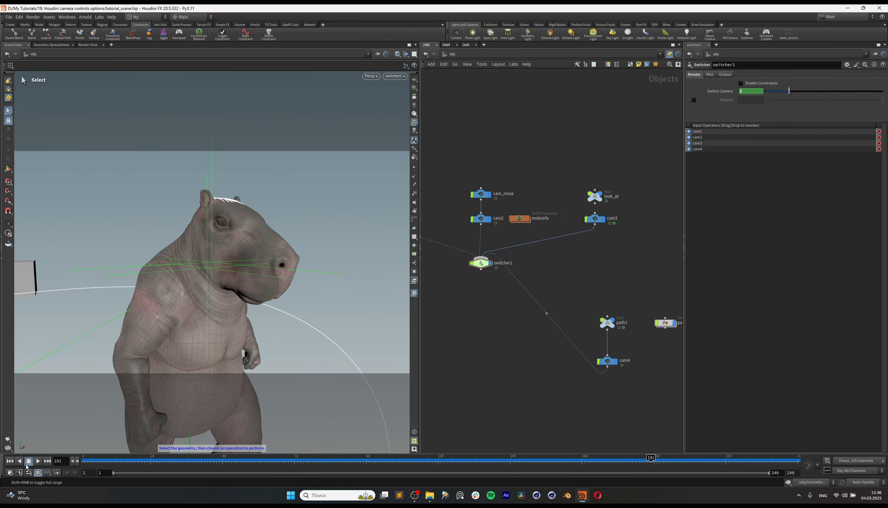
click(38, 462)
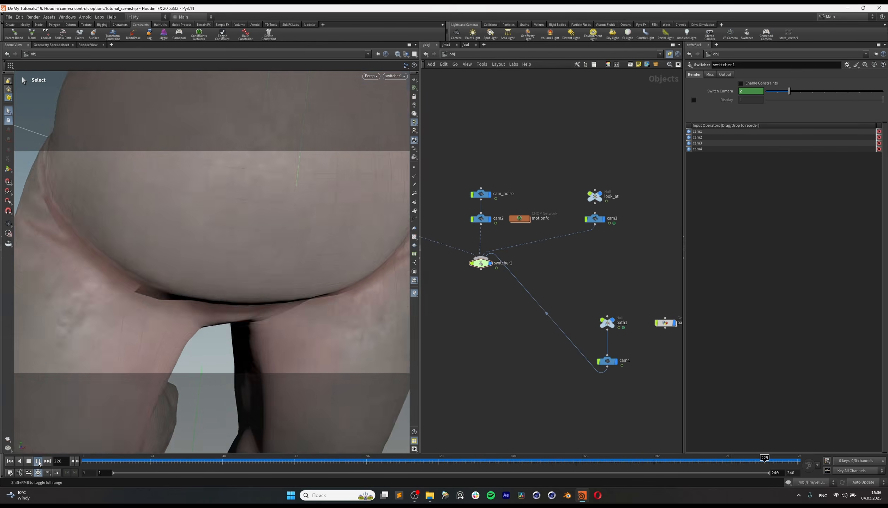
drag(596, 461, 678, 469)
Step: Reduce cam4's focal length to about 16.9 mm
click(607, 361)
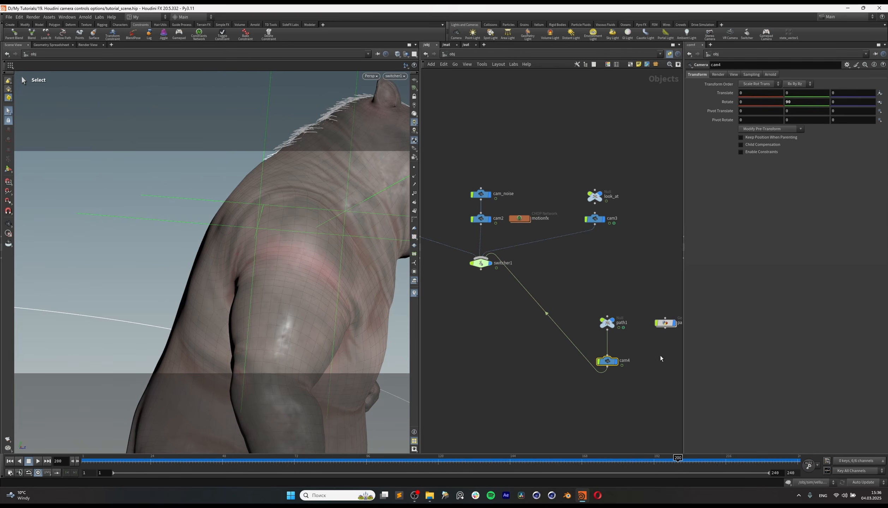
click(749, 74)
click(736, 73)
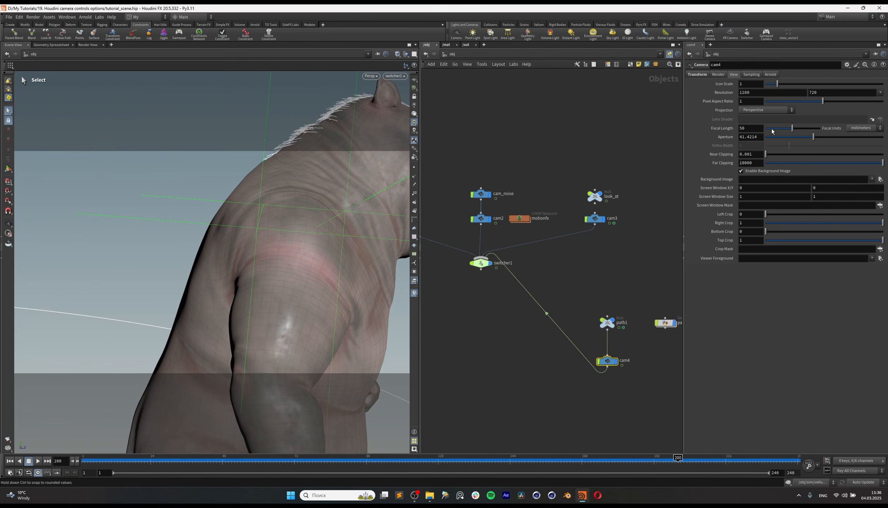
drag(771, 130, 776, 132)
Step: Preview cam4's wider shot by playing and scrubbing the timeline from before the camera switch
click(642, 463)
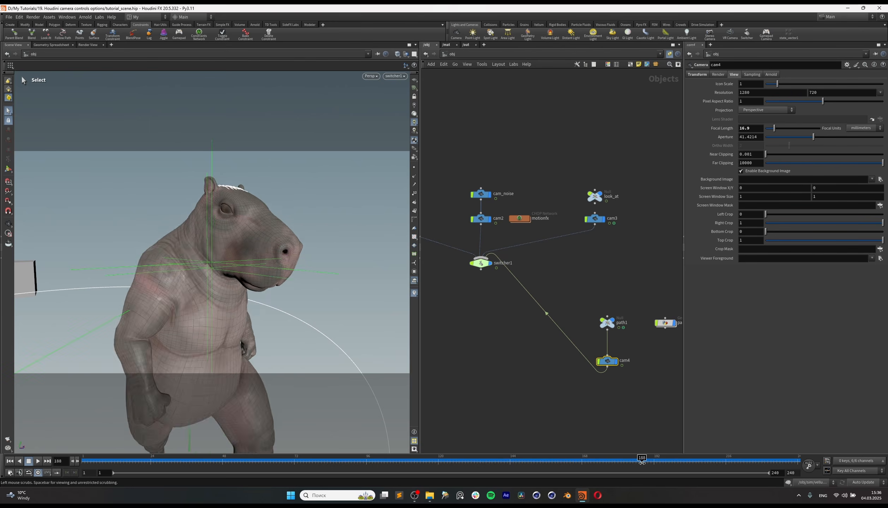
drag(642, 463, 607, 462)
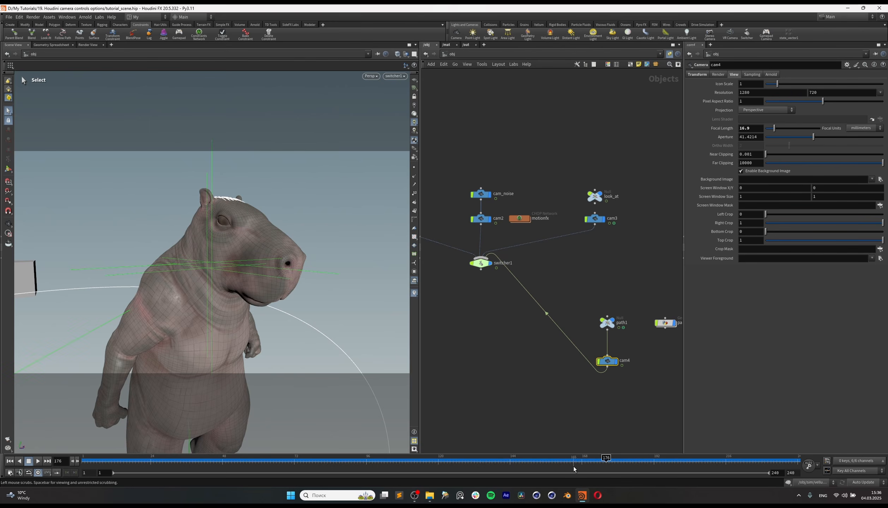
click(41, 465)
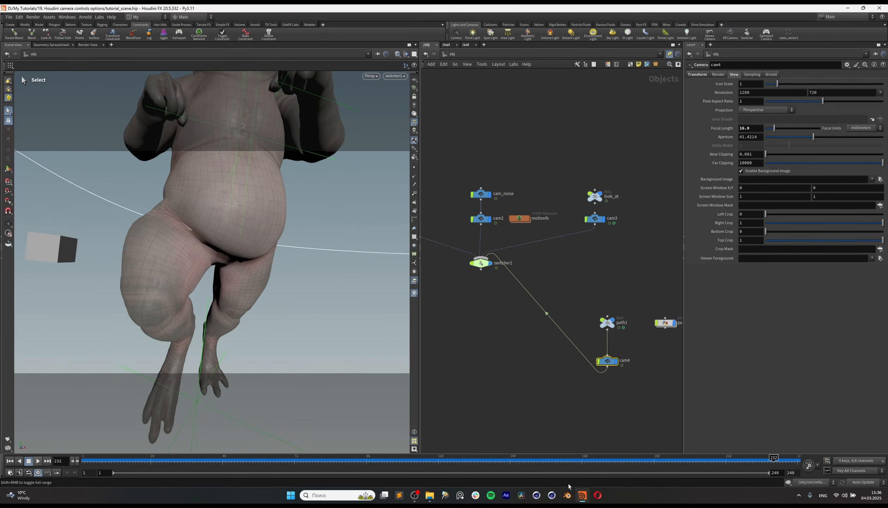
drag(755, 463, 646, 465)
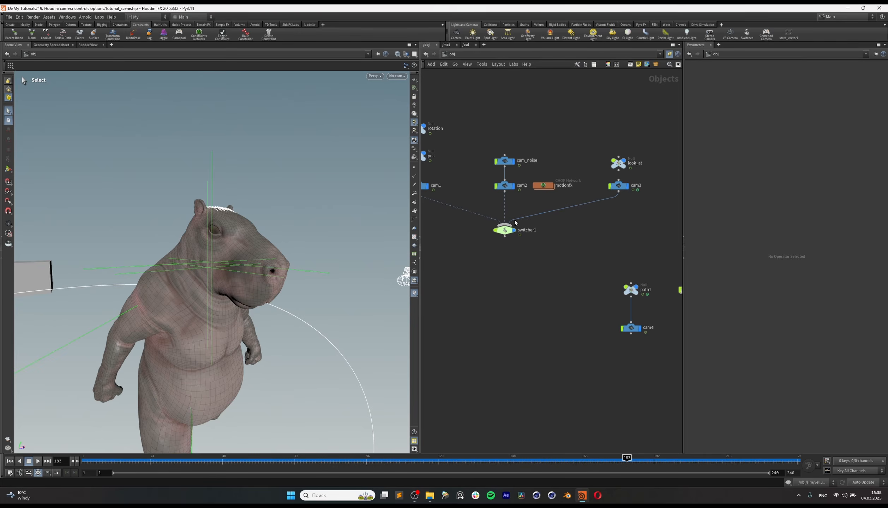
Step: Delete switcher1's Switch Camera keyframes around frame 192
drag(473, 221, 555, 255)
click(653, 464)
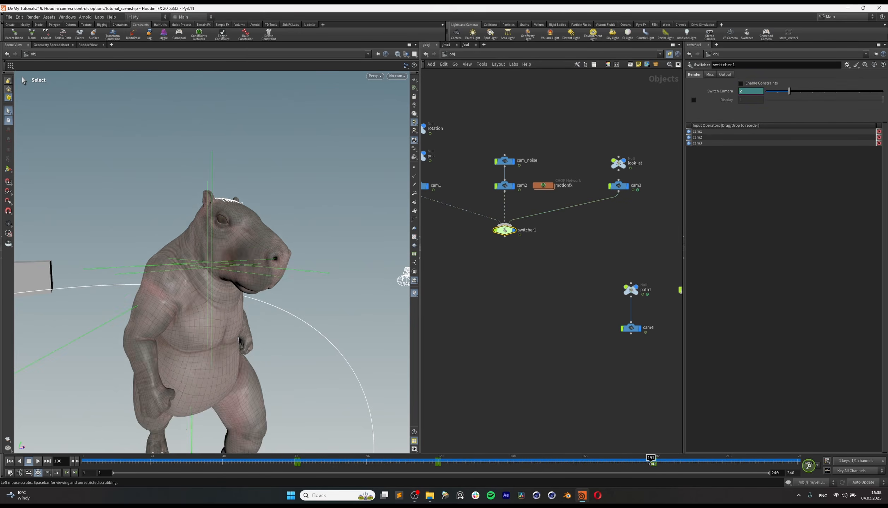
drag(652, 463, 622, 464)
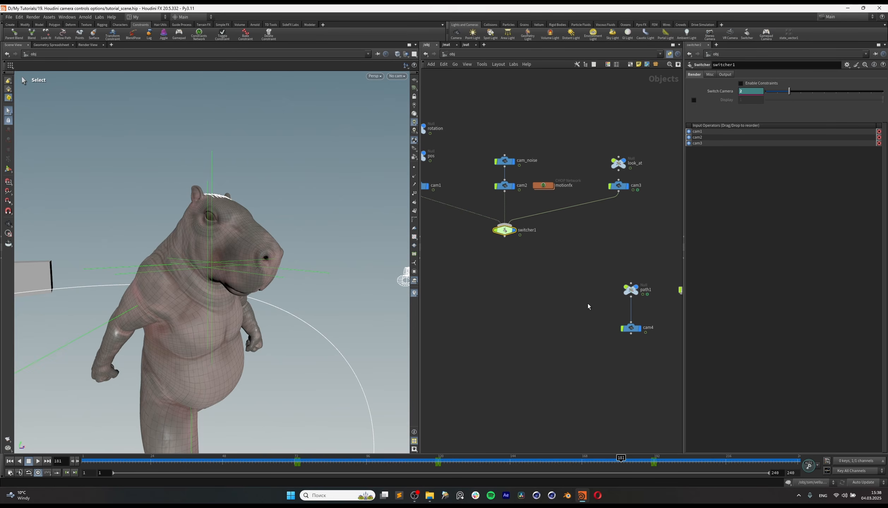
click(667, 464)
click(600, 464)
shift+drag(680, 463, 607, 461)
key(Delete)
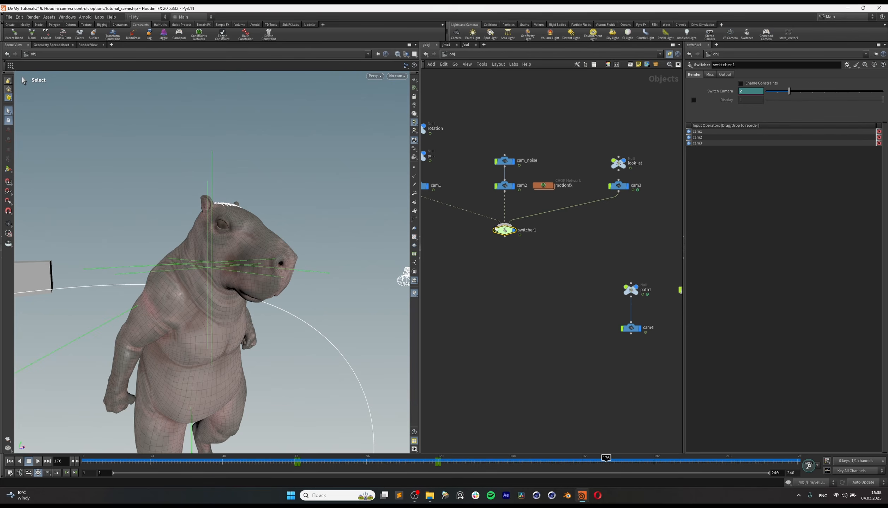
Step: Add a Blend node to the object network below switcher1, near cam4
drag(605, 288, 654, 345)
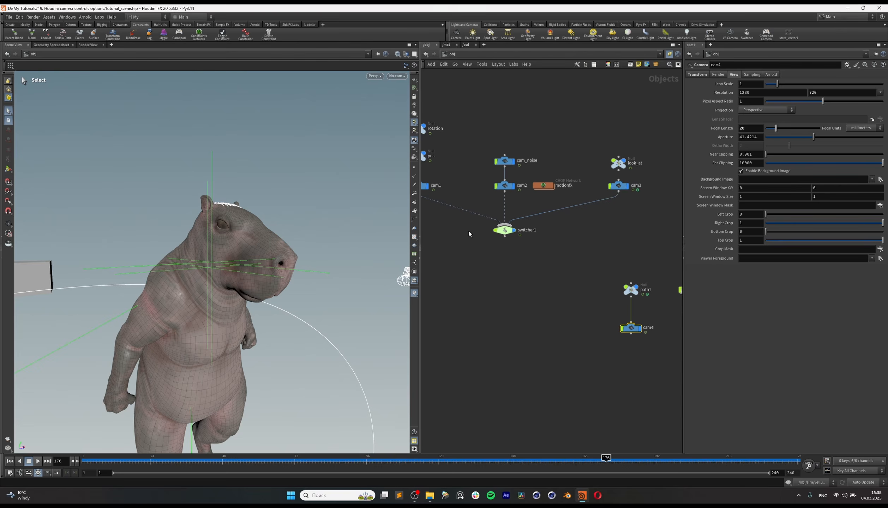
click(504, 231)
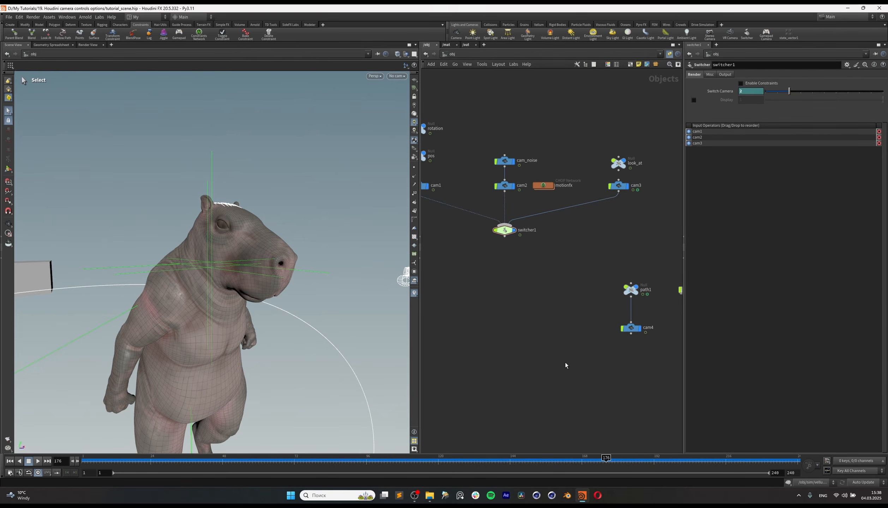
key(Tab)
text(ble)
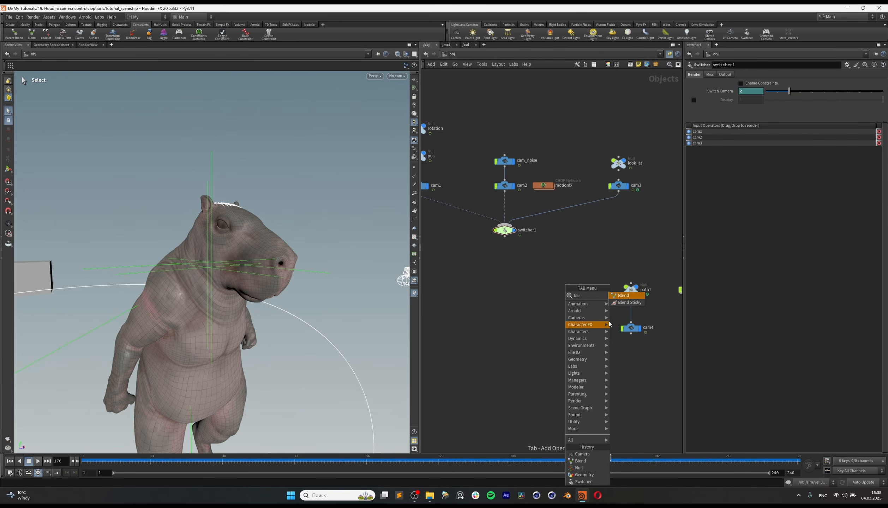
click(623, 295)
click(541, 370)
drag(541, 373, 554, 360)
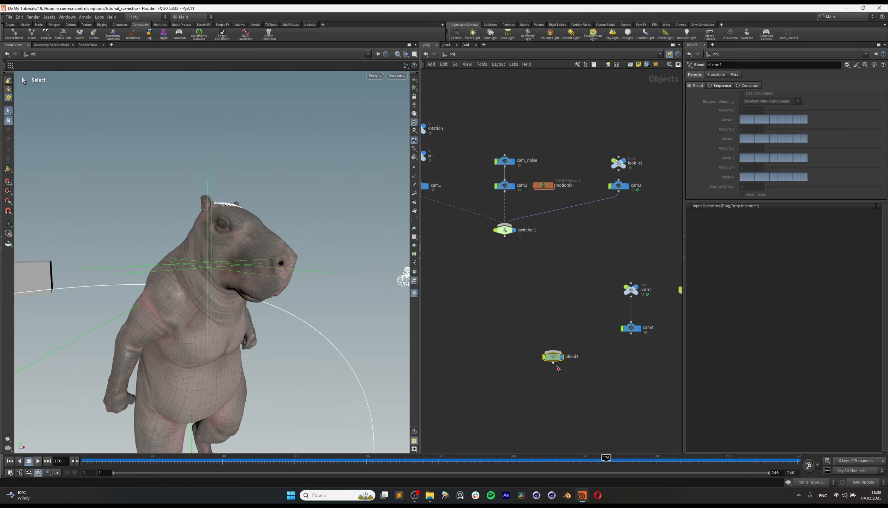
Step: Connect switcher1 as the first input and cam4 as the second input of blend1, and select blend1
click(522, 302)
drag(505, 237, 553, 352)
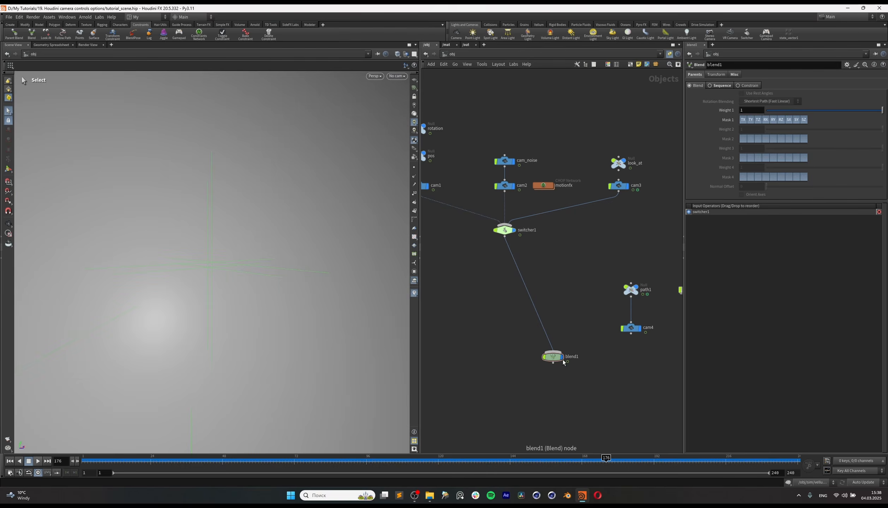
drag(631, 335, 571, 358)
drag(519, 352, 601, 380)
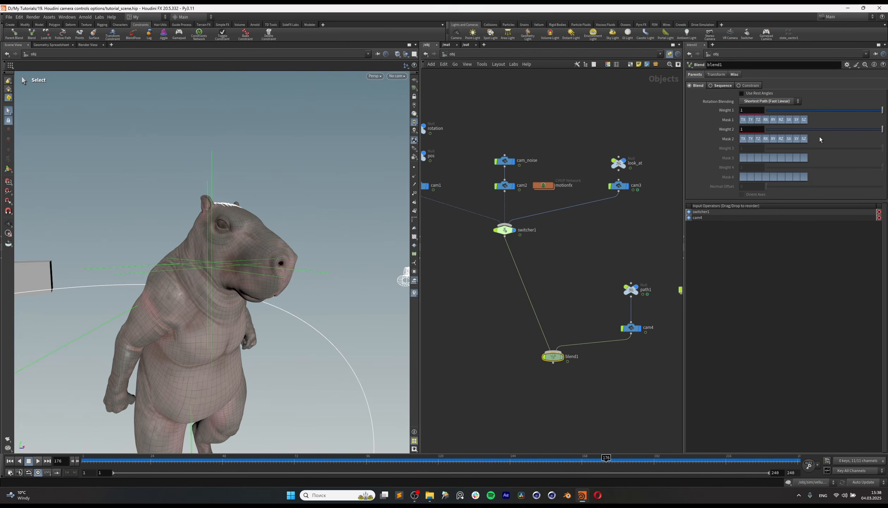
Step: Adjust blend1's input weights, ending with Weight 1 at 0 and Weight 2 at 1
drag(812, 130, 674, 136)
drag(781, 110, 885, 129)
Step: Add a new Camera node below blend1 and parent it to blend1's output
middle_drag(602, 395, 608, 370)
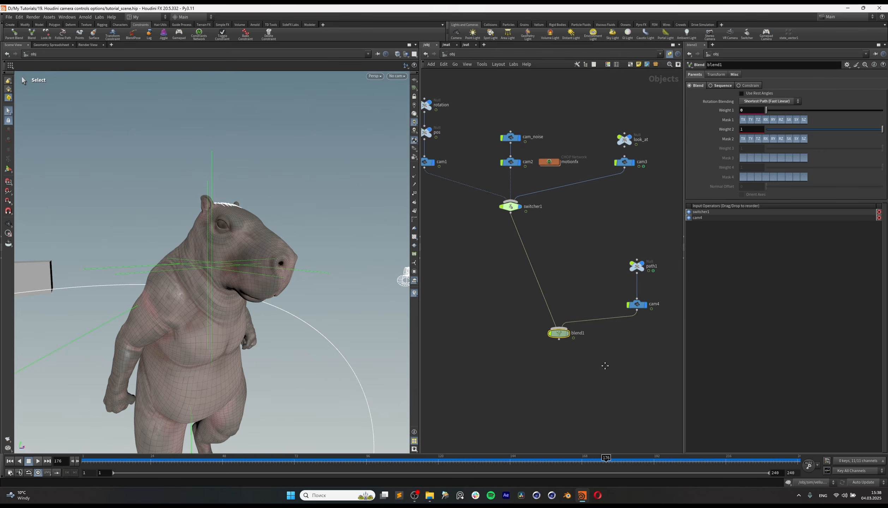
click(590, 372)
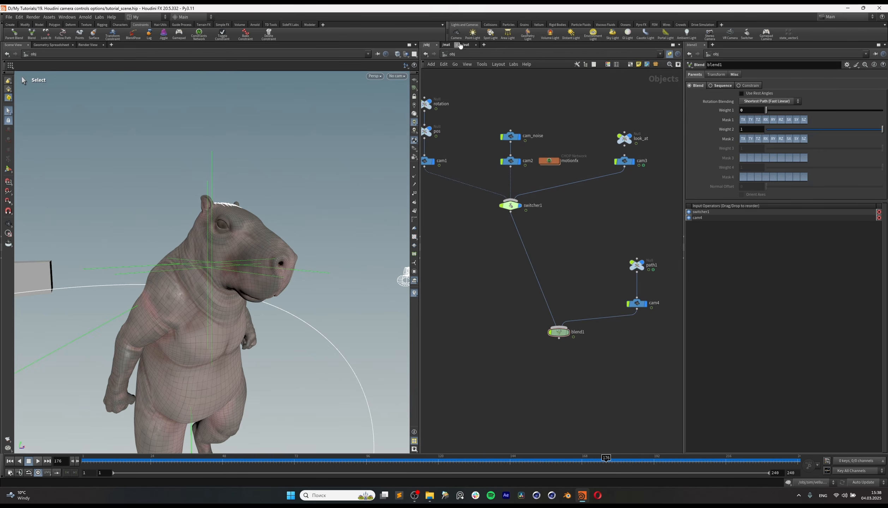
key(Tab)
text(cam)
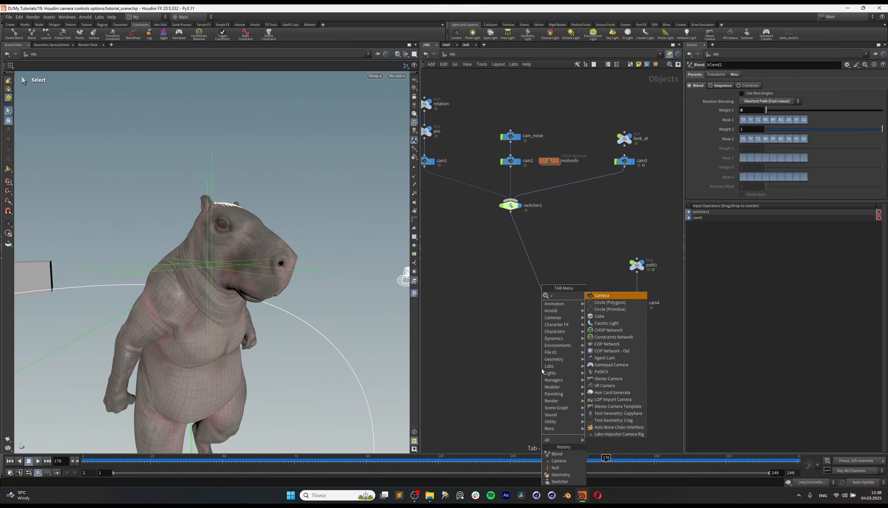
click(602, 296)
click(561, 380)
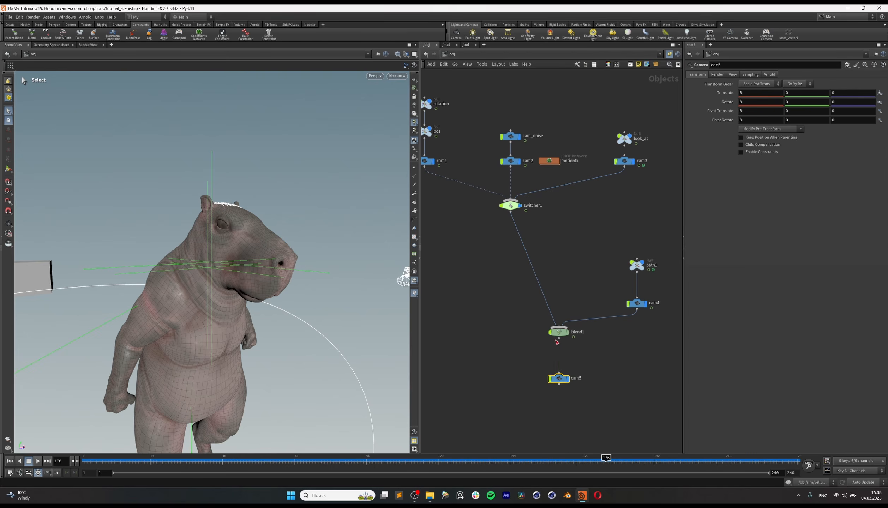
Step: Look through cam5 in the viewport and select the cam5 node
click(398, 76)
click(415, 137)
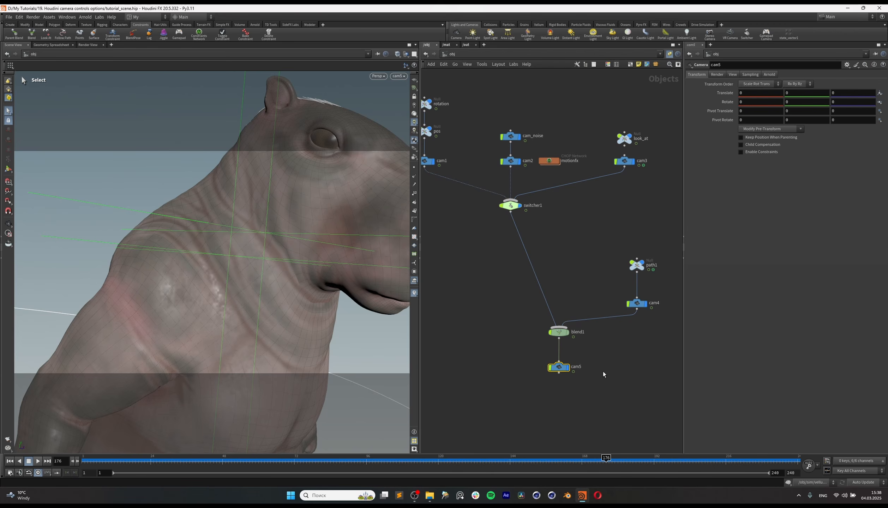
drag(512, 357, 596, 407)
middle_drag(601, 387, 596, 389)
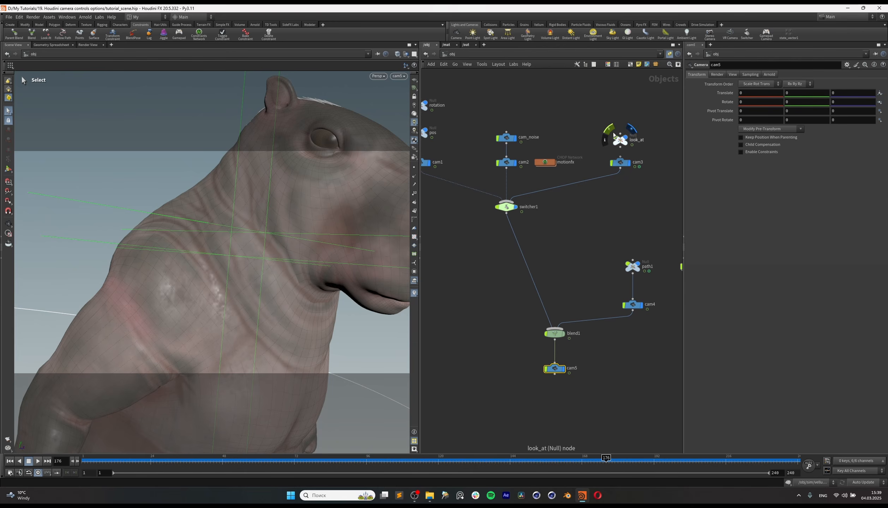
Step: Inspect cam3's view parameters and then cam5's parameters to compare the camera settings
drag(607, 188, 643, 161)
click(719, 74)
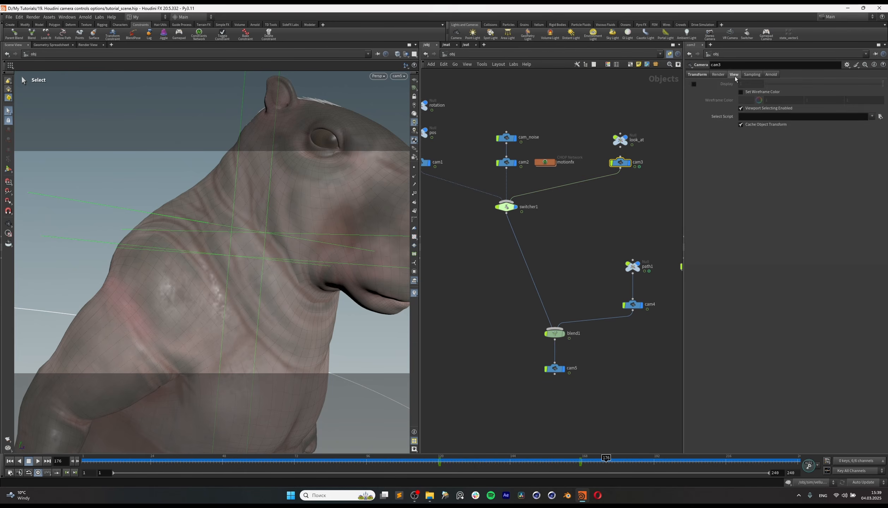
click(734, 74)
drag(525, 352, 589, 387)
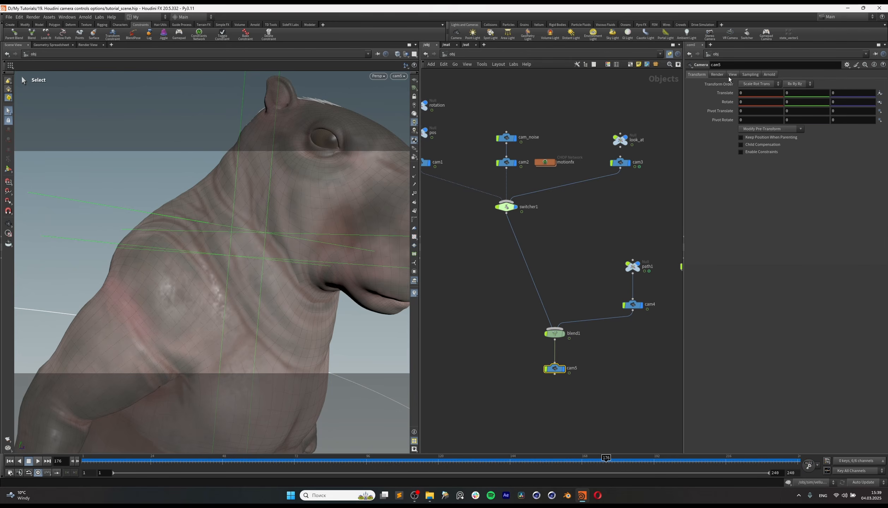
Step: Set cam4's focal length to 22 mm
drag(613, 306, 641, 317)
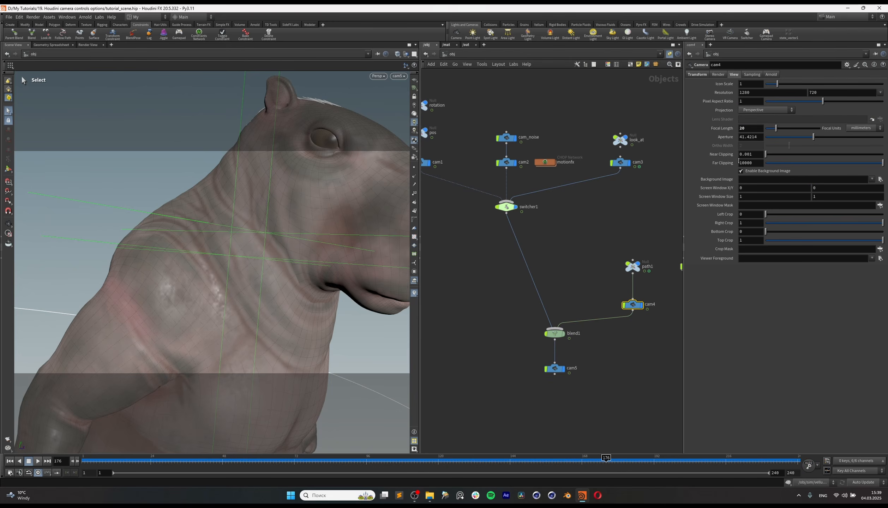
click(751, 130)
text(22)
key(Return)
middle_drag(593, 313, 581, 310)
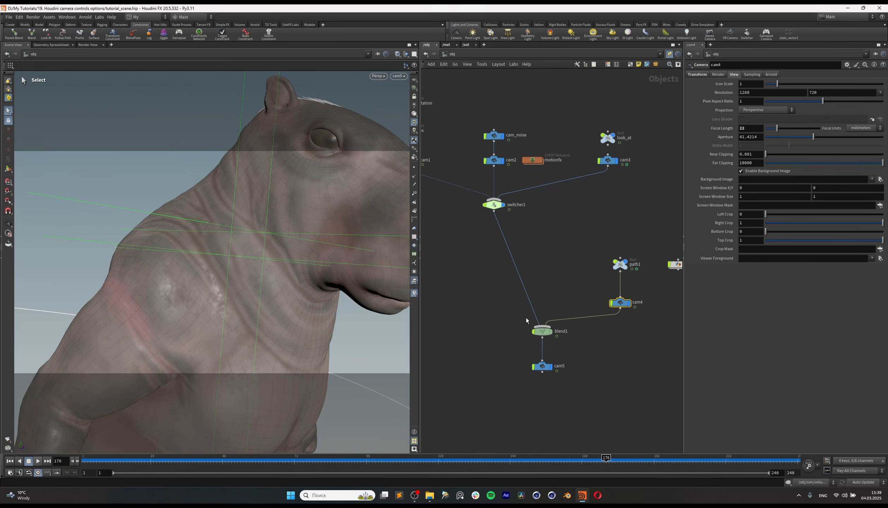
Step: Set blend1's Weight 1 to 1 and Weight 2 to 0 so it follows switcher1
click(537, 366)
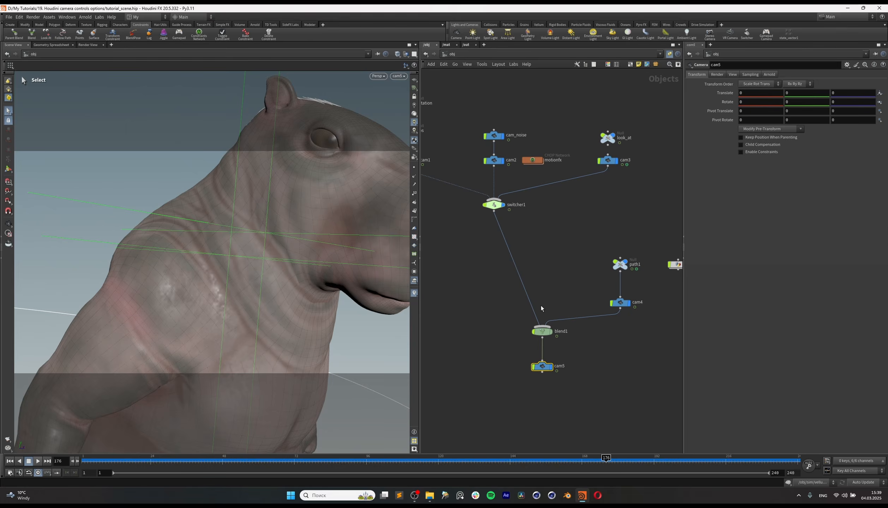
click(543, 331)
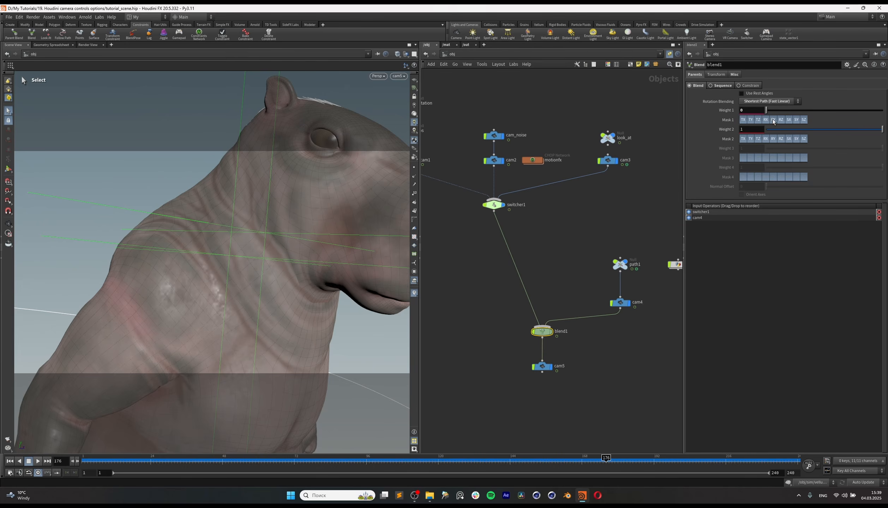
drag(767, 110, 733, 138)
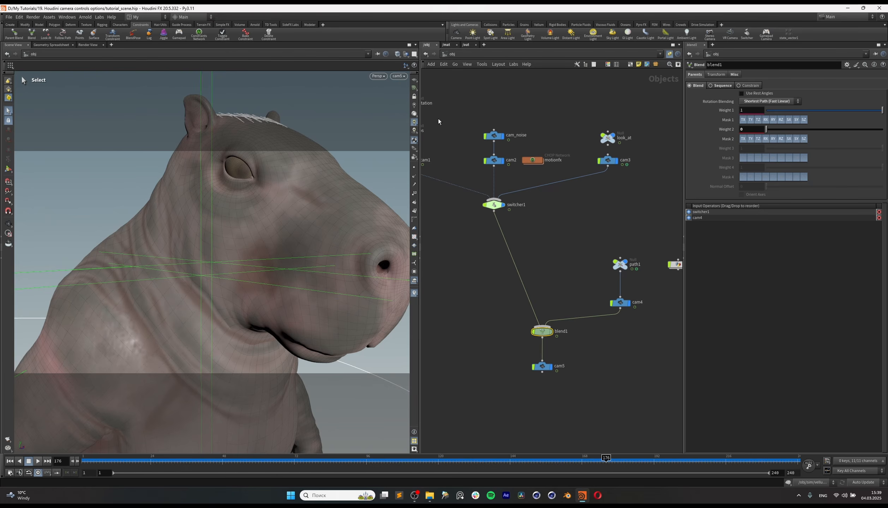
Step: Compare the viewport views through cam5, cam3 and switcher1, and check cam3's focal length
click(400, 77)
click(405, 136)
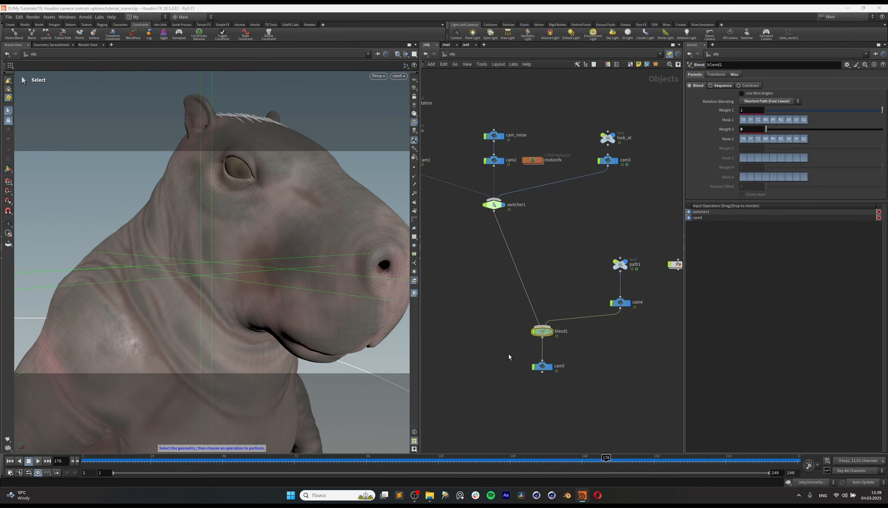
click(398, 76)
click(406, 124)
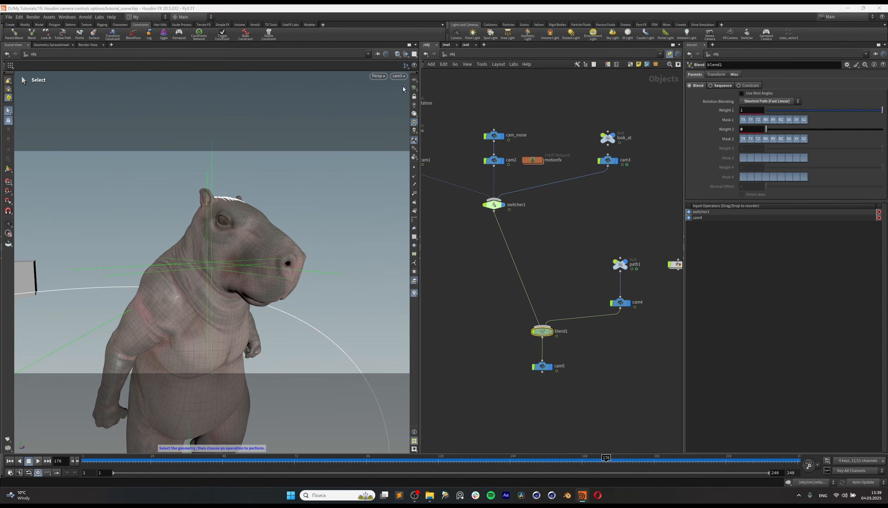
click(399, 77)
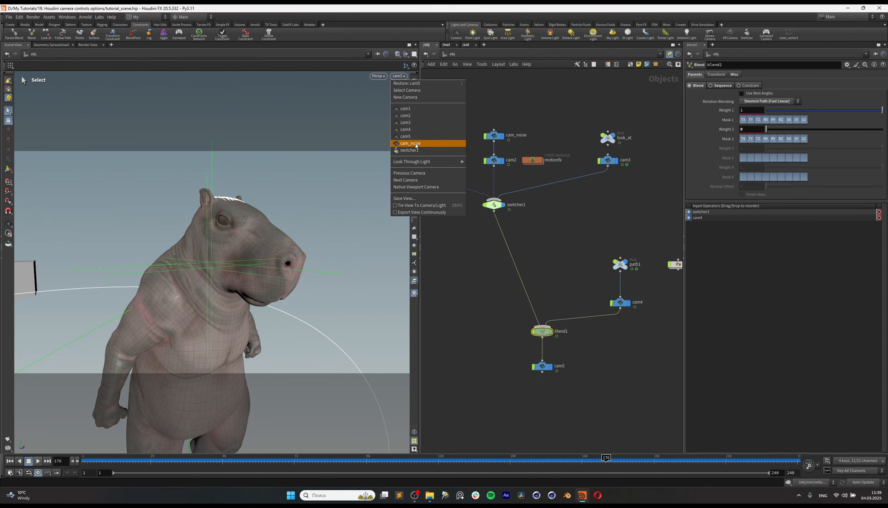
click(413, 151)
click(608, 161)
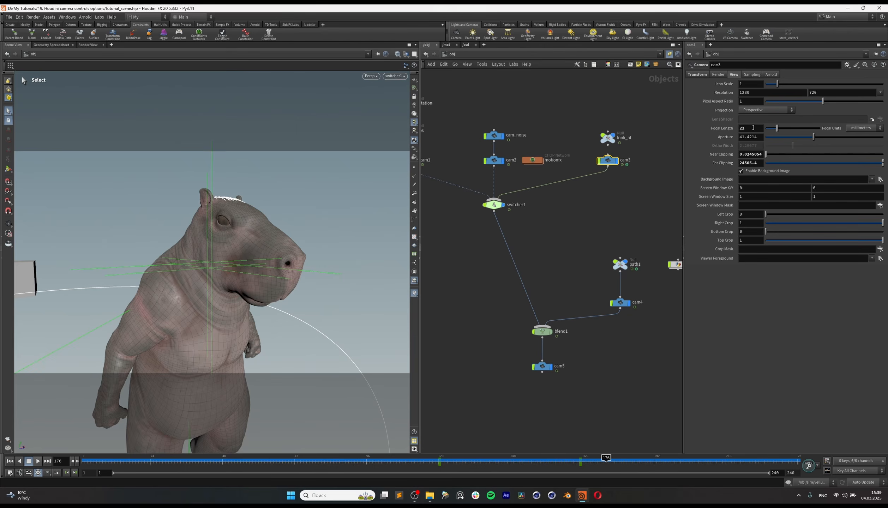
Step: Set cam5's focal length to 22 mm and look through cam5 in the viewport
click(542, 367)
click(733, 75)
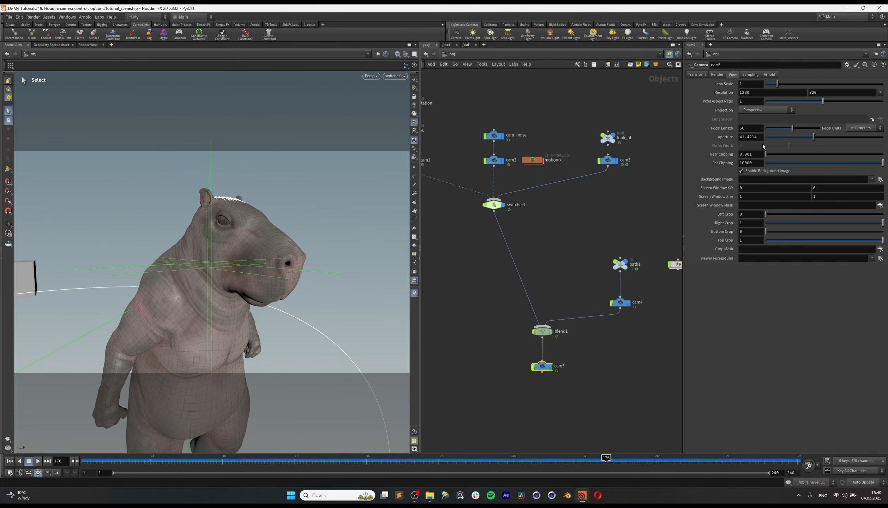
click(751, 129)
text(22)
key(Return)
click(399, 77)
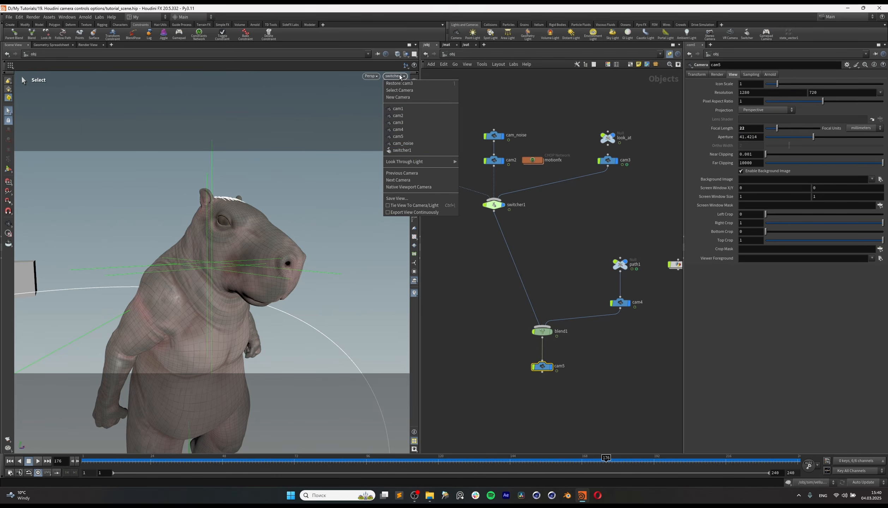
click(408, 137)
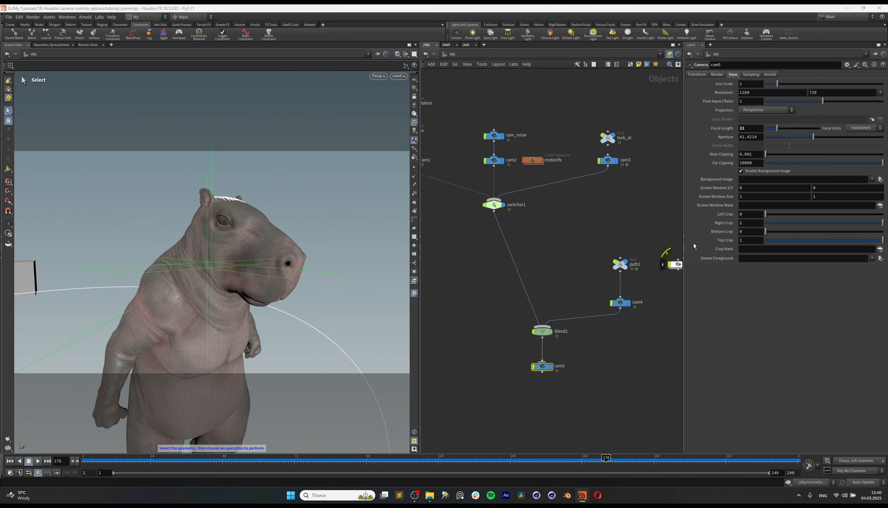
Step: Keyframe blend1's Weight 1 at 1 and Weight 2 at 0 on frame 176
click(542, 332)
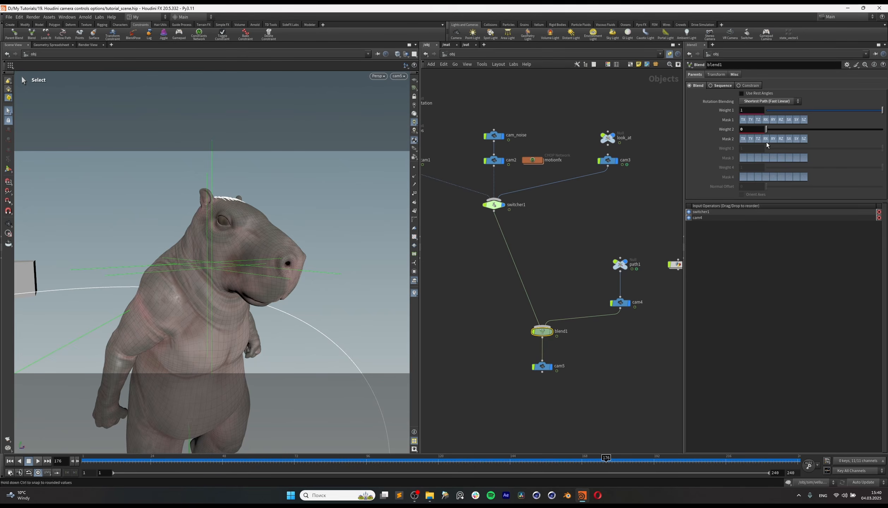
alt+click(727, 112)
alt+click(726, 131)
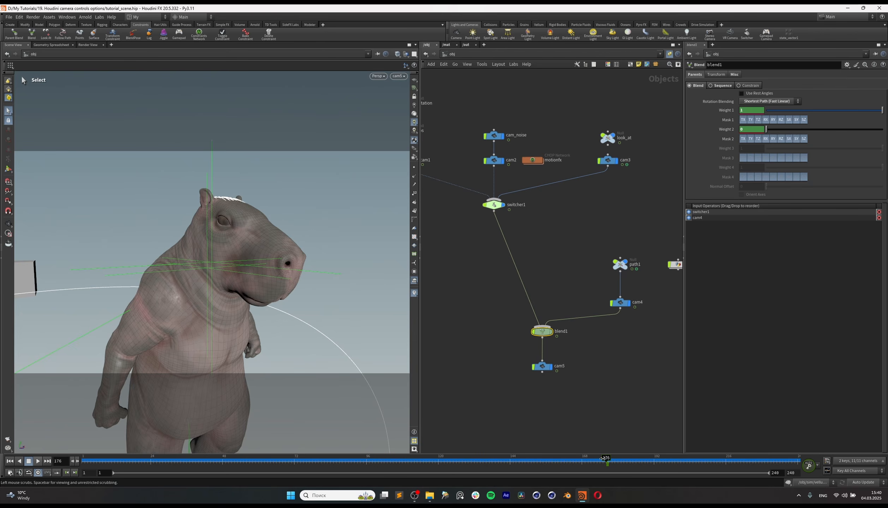
Step: At frame 192, set blend1's Weight 1 to 0 and Weight 2 to 1, and keyframe both weights
click(658, 460)
drag(658, 462, 655, 462)
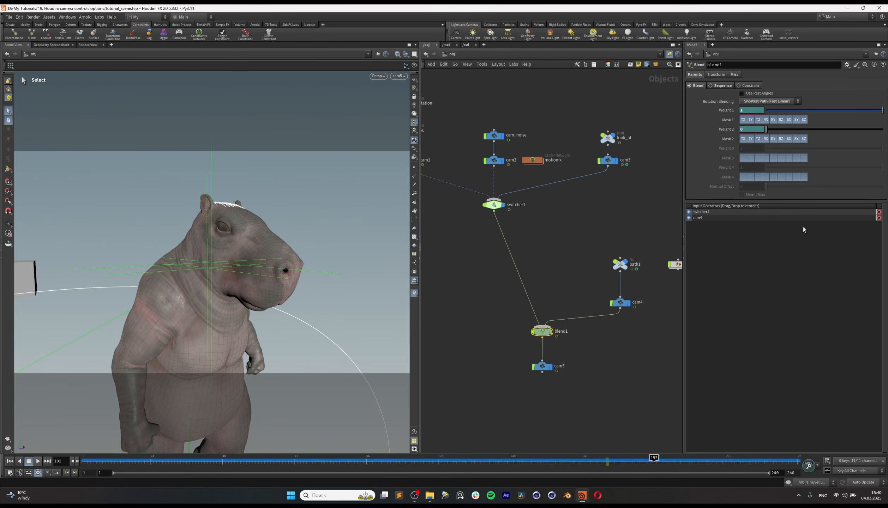
drag(782, 111, 771, 130)
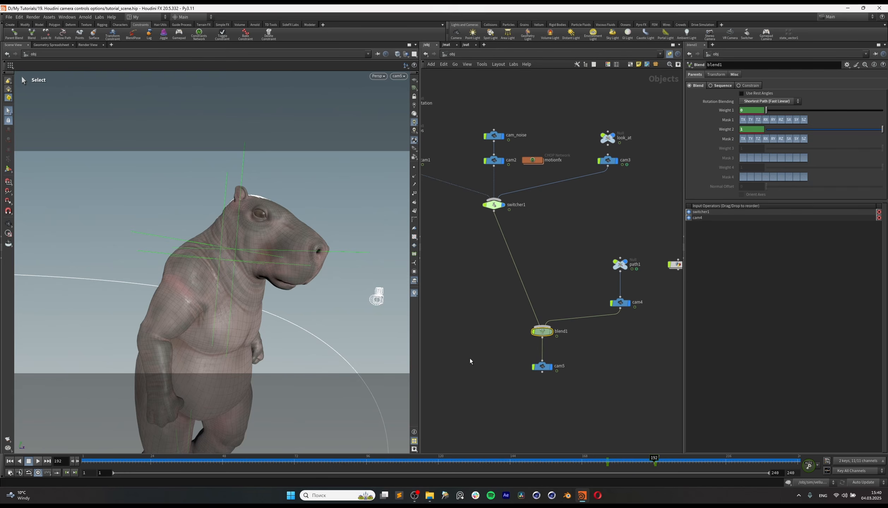
Step: Scrub through the blend transition and check the switcher1, cam3 and cam4 nodes that feed it
mouse_move(633, 460)
mouse_down()
mouse_move(609, 459)
mouse_move(656, 461)
mouse_move(609, 462)
mouse_move(648, 462)
mouse_up()
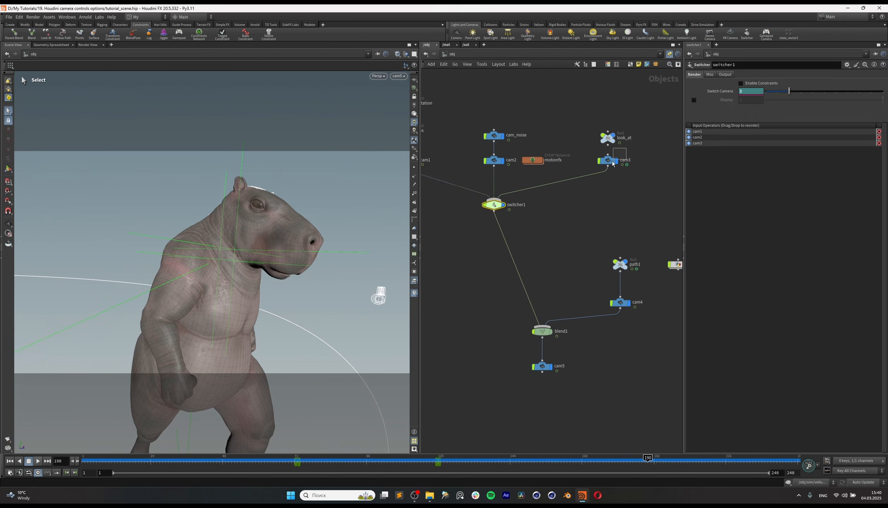
click(616, 158)
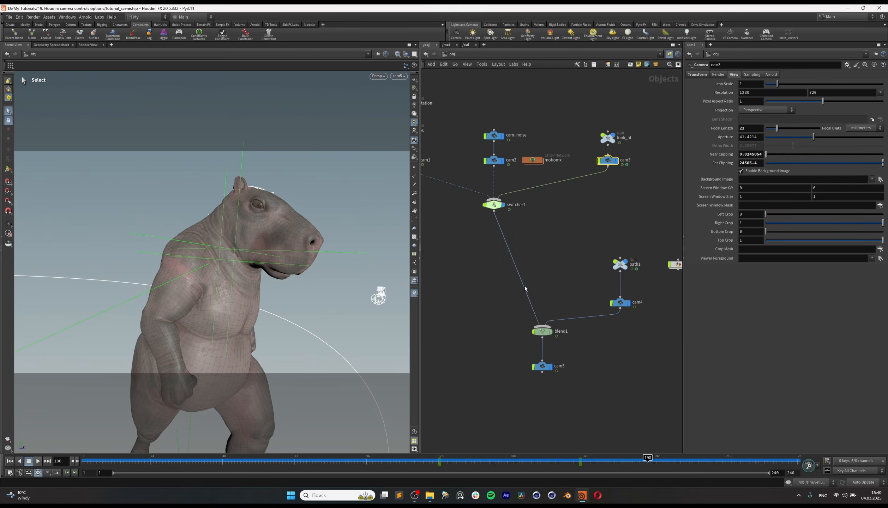
drag(573, 282, 678, 348)
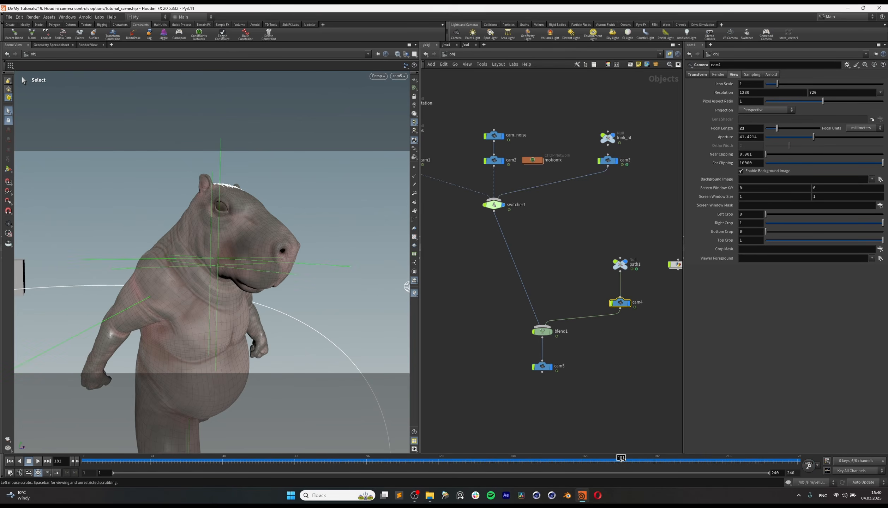
Step: Move blend1's ending weight keyframe from frame 192 to about frame 200 to lengthen the transition, and scrub through it
click(542, 331)
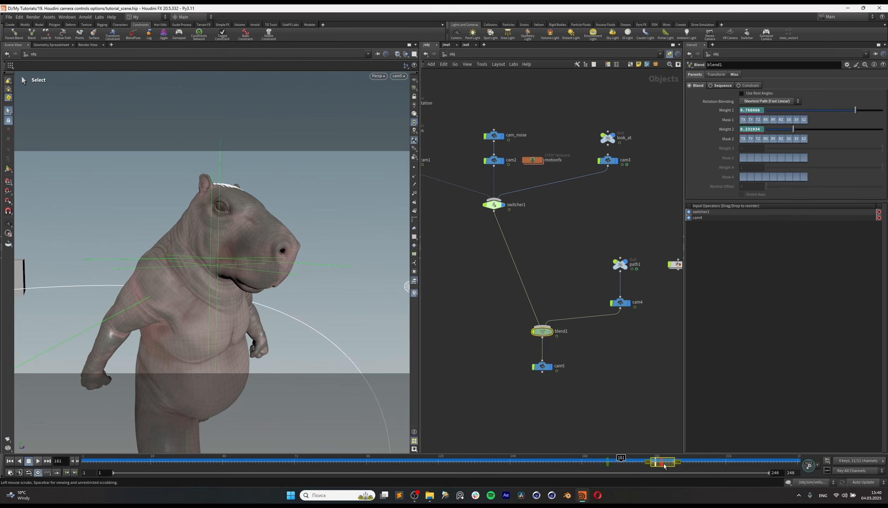
click(645, 459)
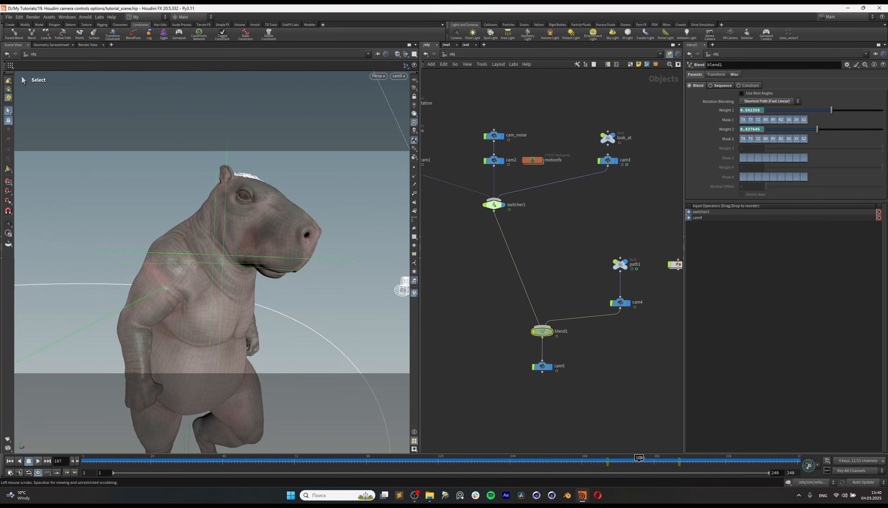
drag(646, 458, 628, 462)
Step: Play back the blended camera move through cam5 and scrub on to frame 240
click(38, 462)
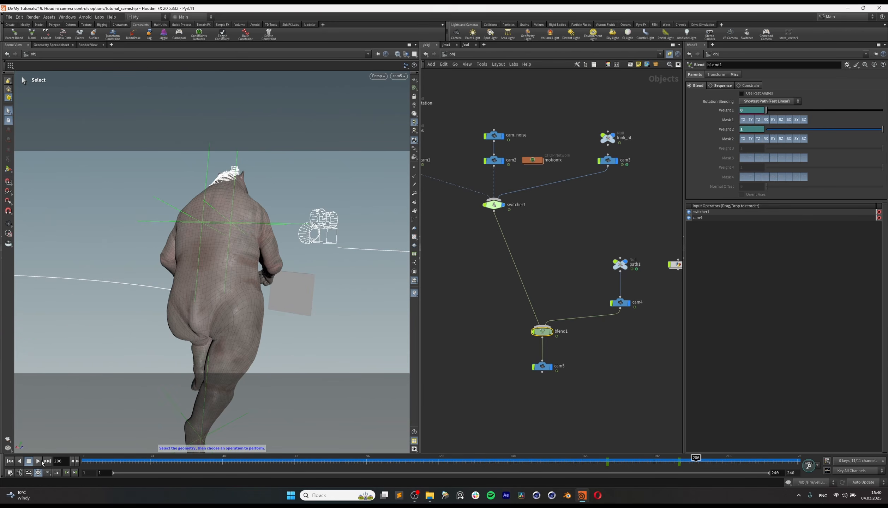
click(38, 462)
click(41, 463)
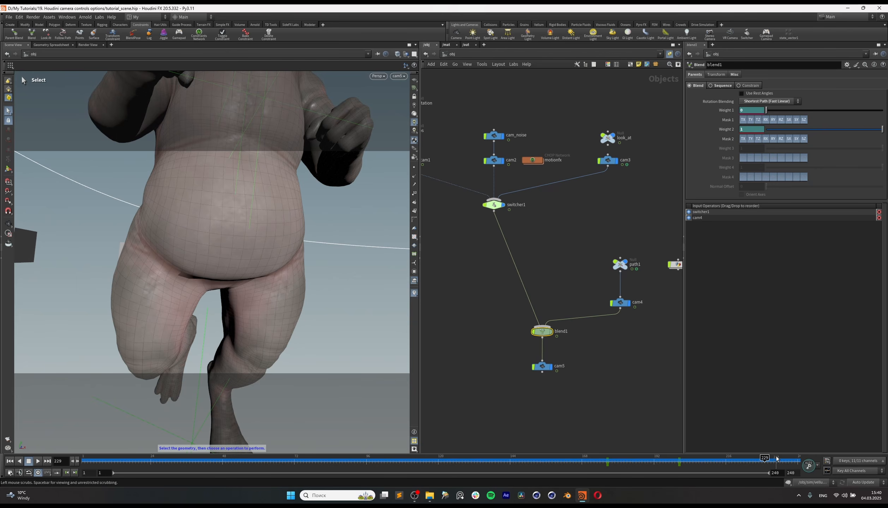
drag(769, 460, 806, 463)
Step: Inspect path1's parameters and the spiral1 settings inside the path geometry node that shape the camera's route
click(620, 265)
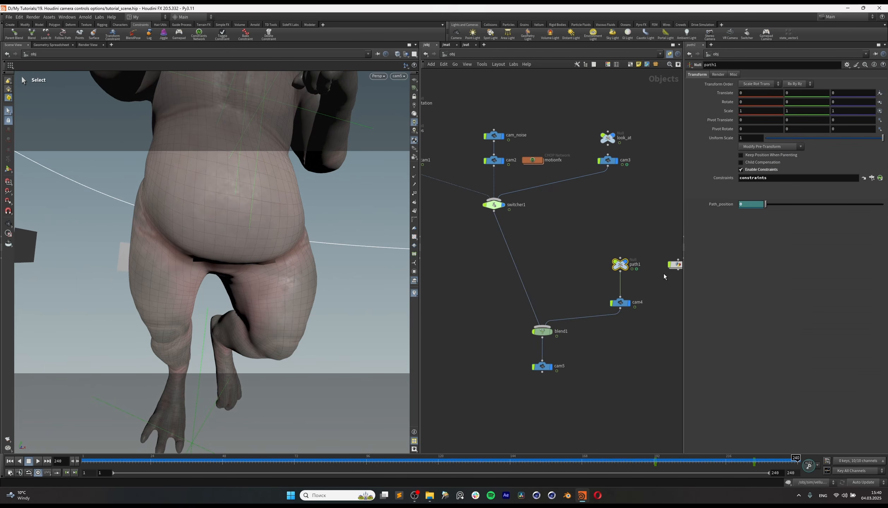
double_click(676, 265)
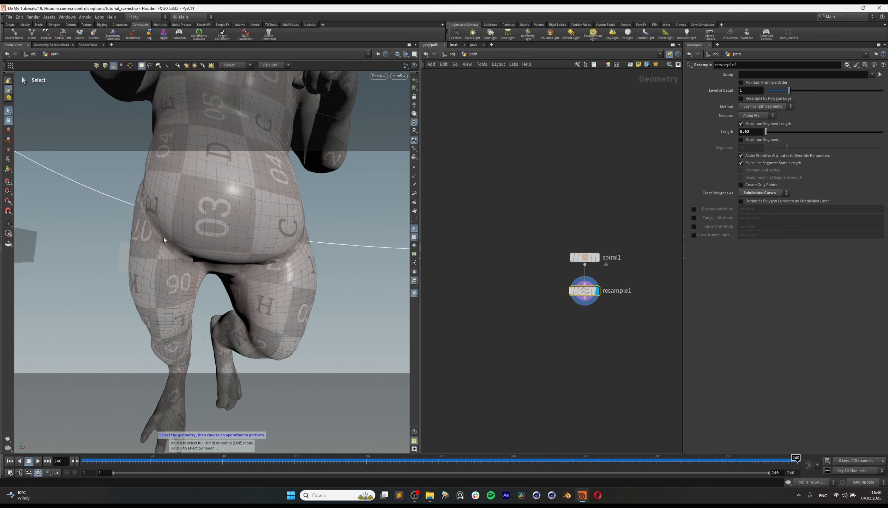
click(464, 231)
click(582, 257)
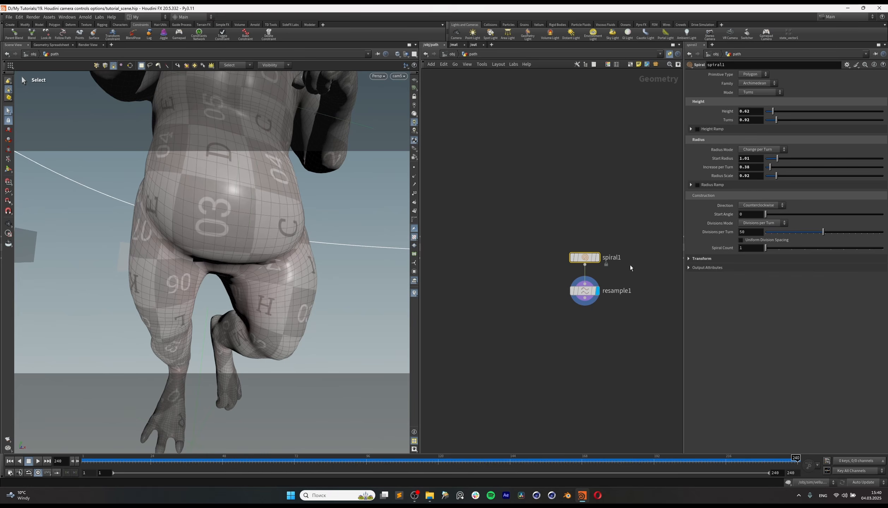
scroll(212, 247, down, 5)
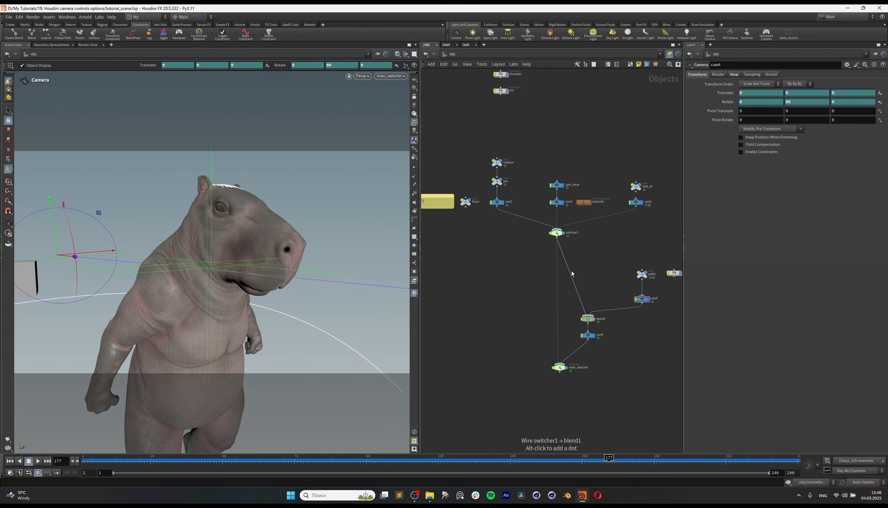
Step: Review the camera rig's control nodes: the rotation and pos nulls, focus, look_at, cam_noise with cam2, and cam4
drag(501, 140, 485, 190)
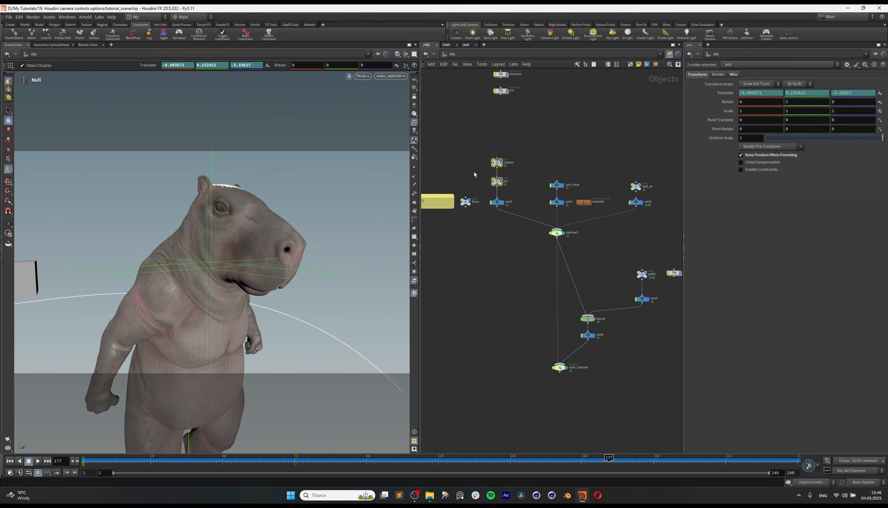
click(501, 161)
click(469, 199)
click(636, 186)
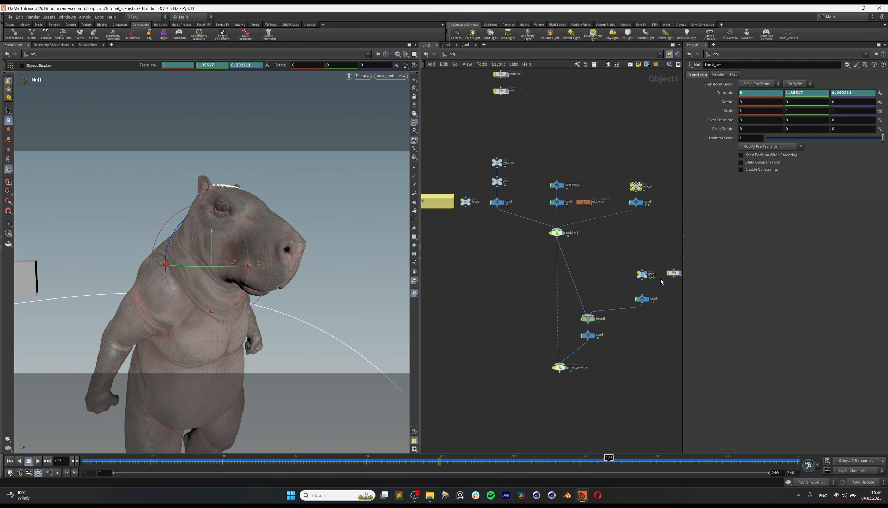
drag(568, 180, 545, 209)
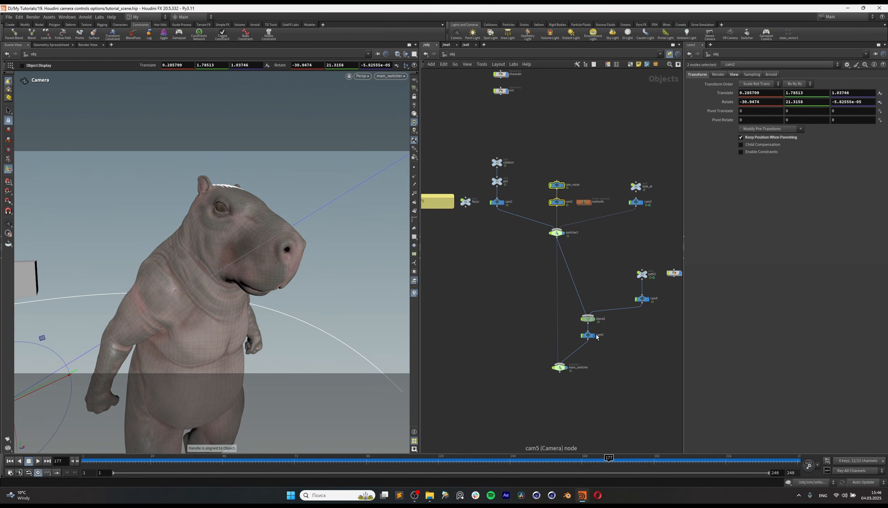
click(651, 300)
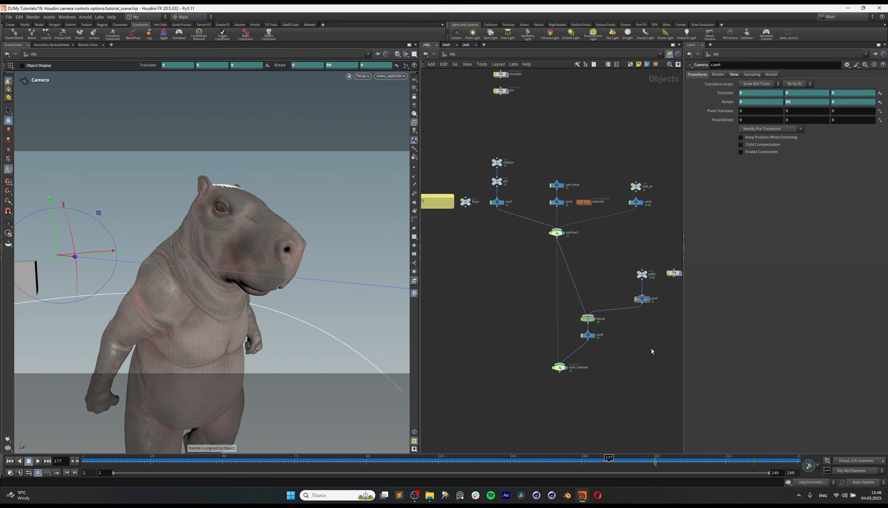
click(649, 222)
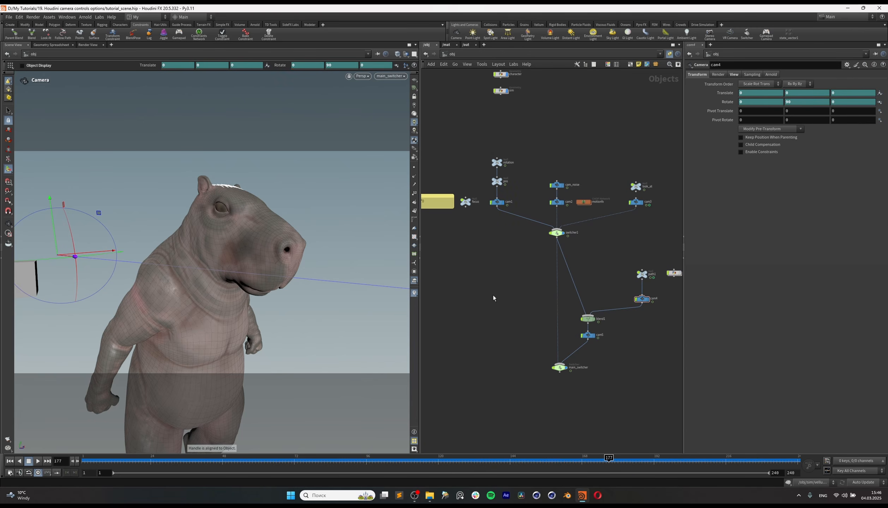
Step: Return to the Select tool, look through main_switcher, and play the animation from near the start of the timeline
click(5, 114)
click(172, 115)
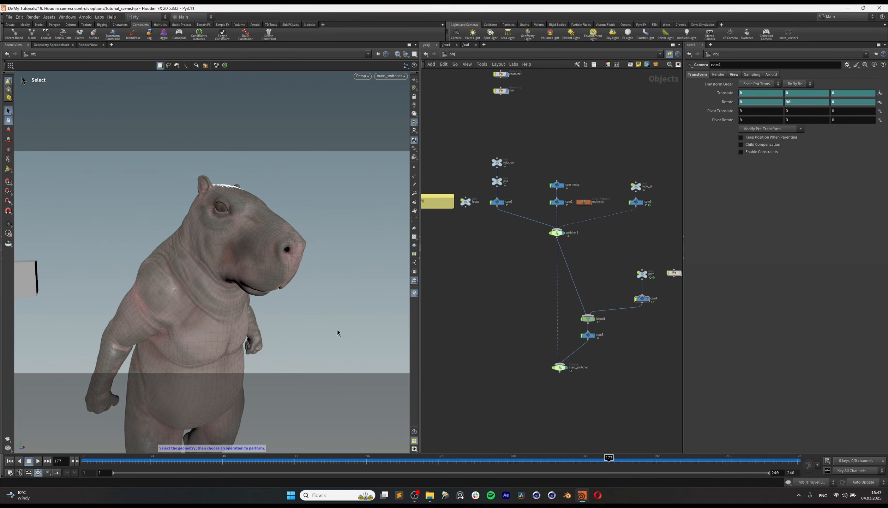
drag(270, 461, 250, 461)
click(401, 79)
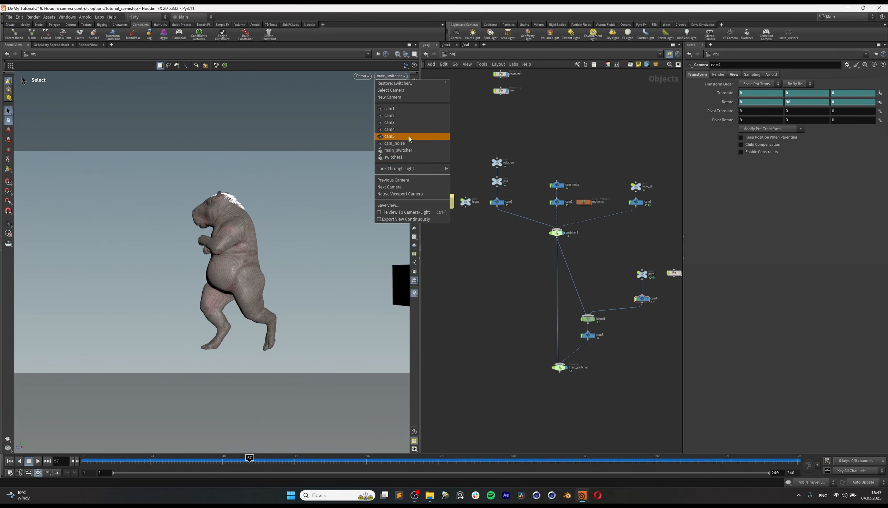
click(413, 152)
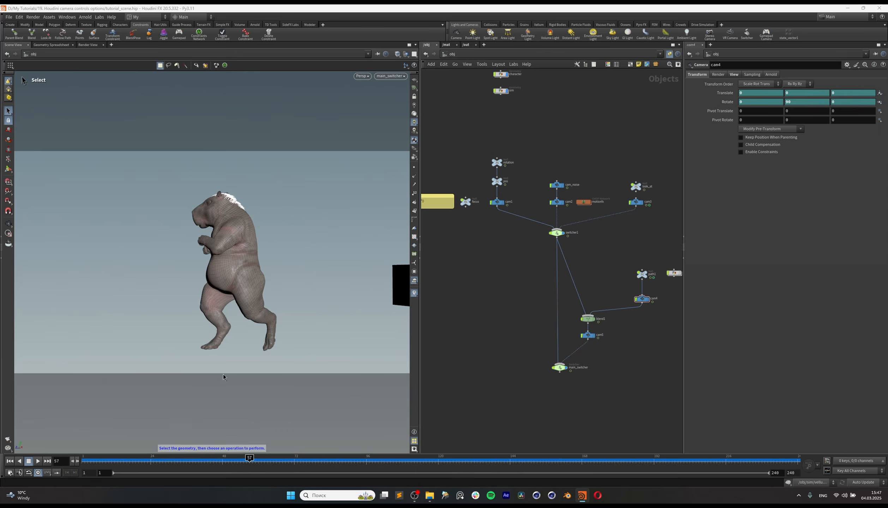
click(104, 466)
click(38, 462)
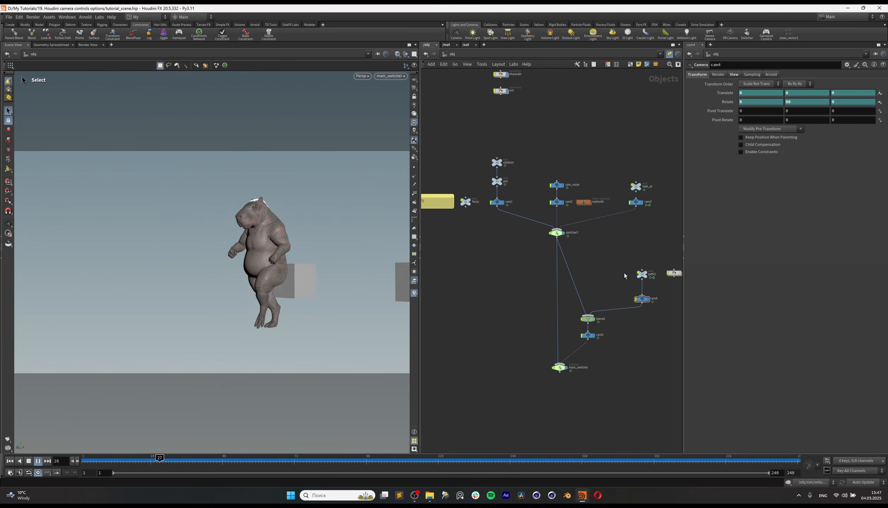
scroll(657, 291, up, 3)
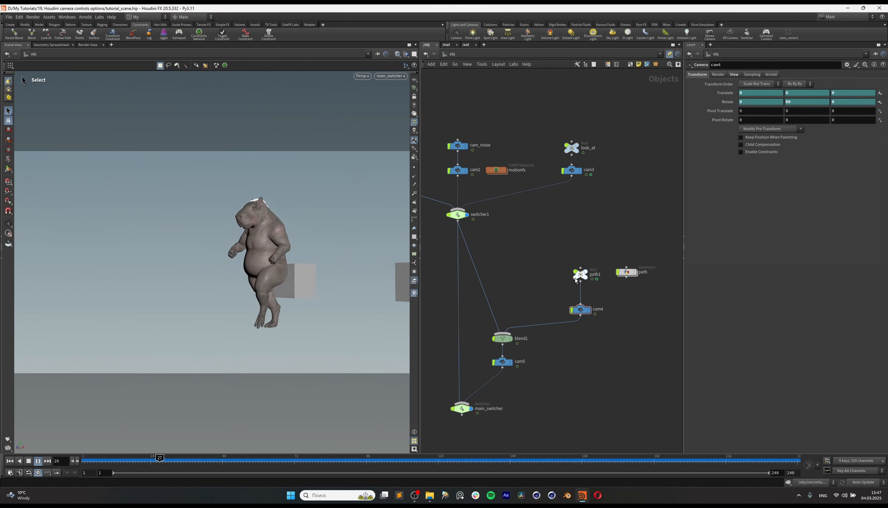
Step: Inspect the focus null's transform and the Focus Distance expression in cam1's sampling settings while the animation plays
middle_drag(556, 237, 578, 243)
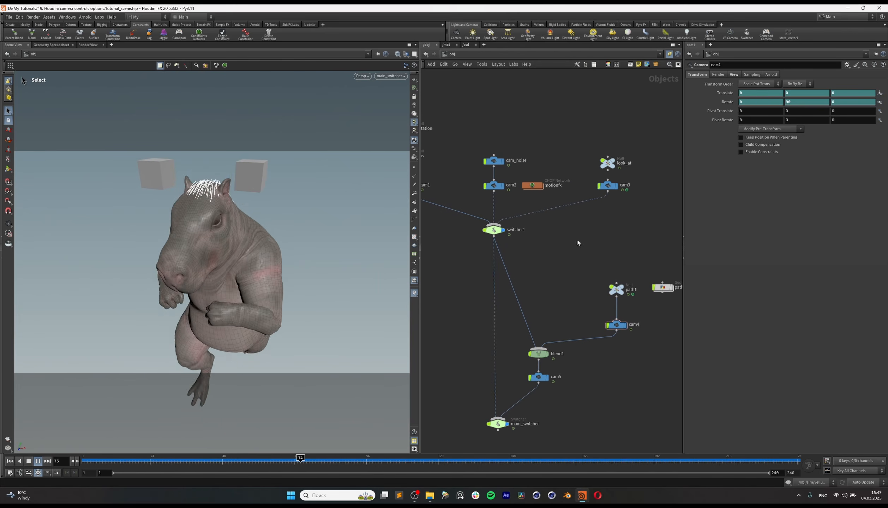
middle_drag(565, 325, 611, 300)
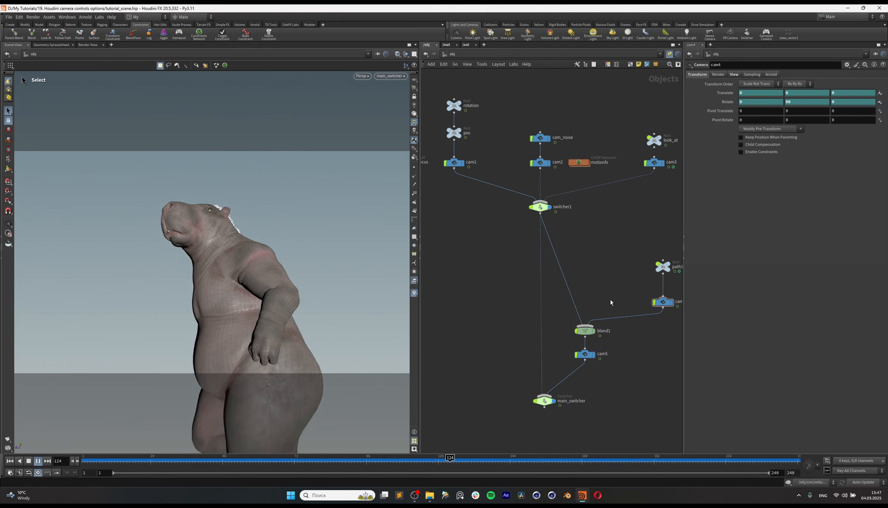
middle_drag(581, 254, 615, 310)
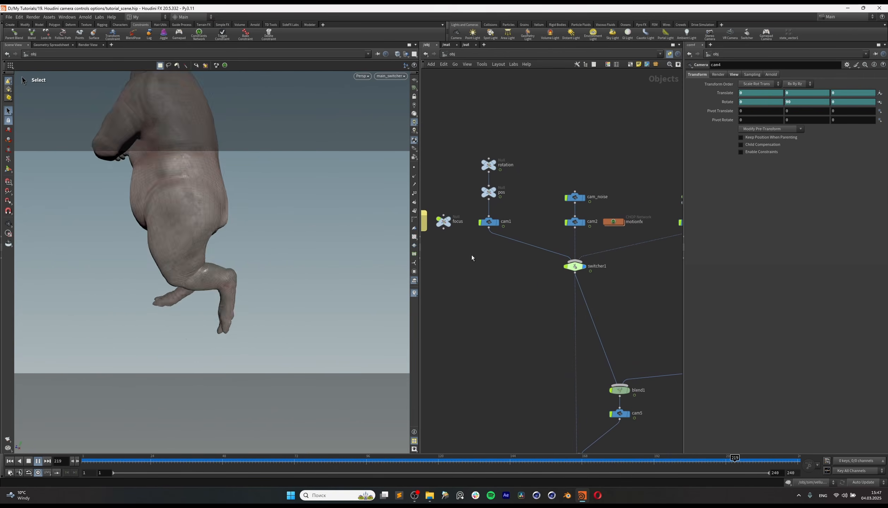
middle_drag(472, 254, 525, 262)
click(496, 226)
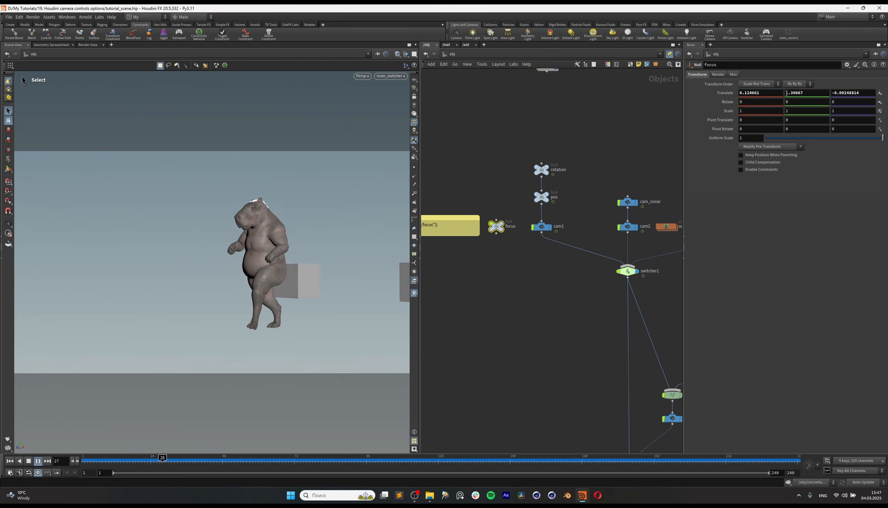
click(718, 75)
click(543, 227)
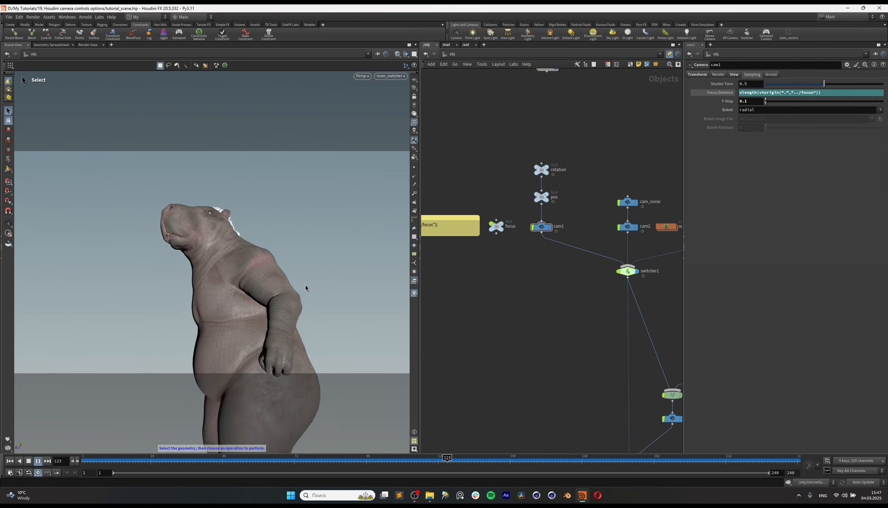
Step: Select the rotation and pos nulls together with cam1 to review the first camera rig within the whole network
scroll(540, 287, down, 2)
middle_drag(551, 298, 500, 285)
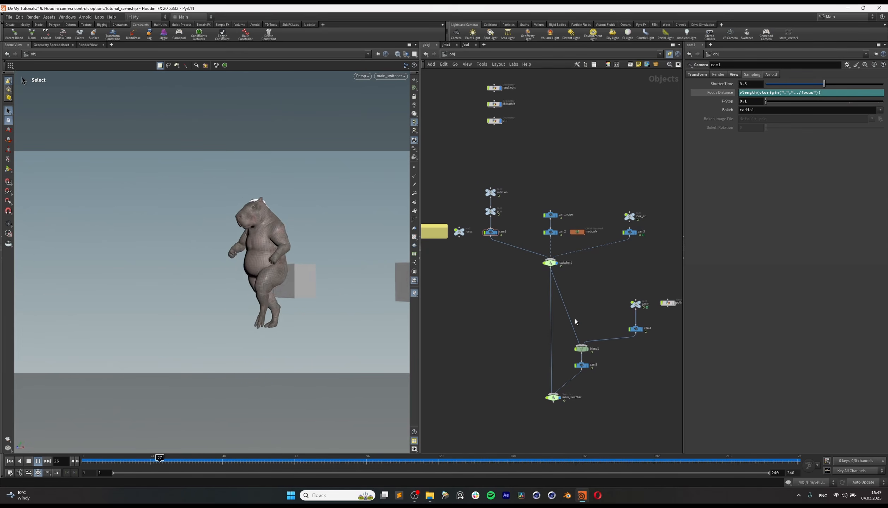
middle_drag(542, 323, 533, 313)
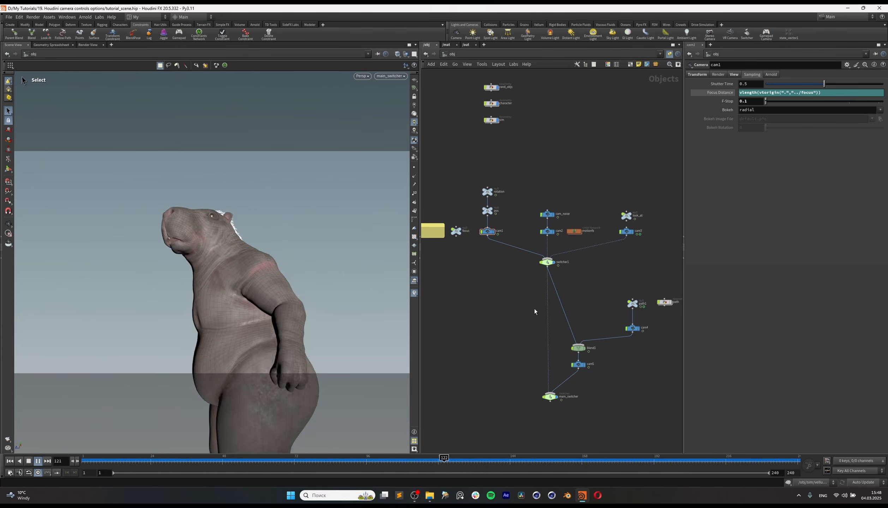
drag(503, 174, 483, 267)
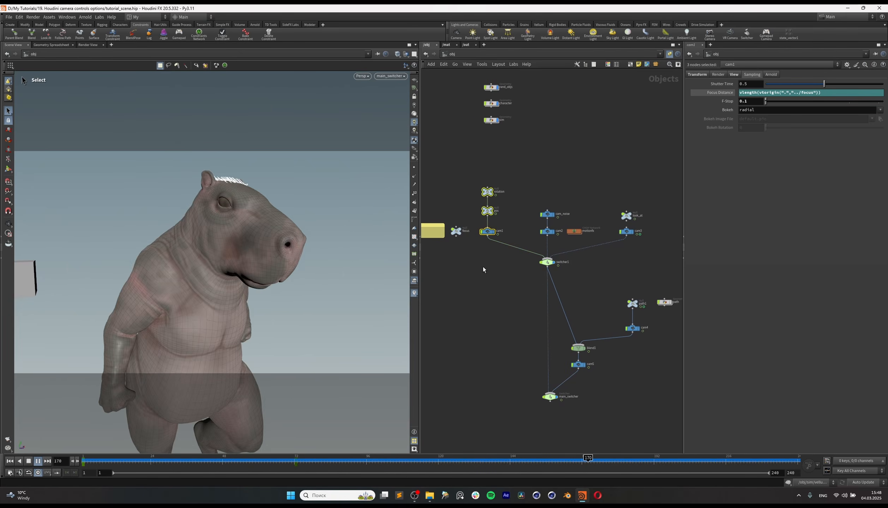
middle_drag(529, 327, 508, 330)
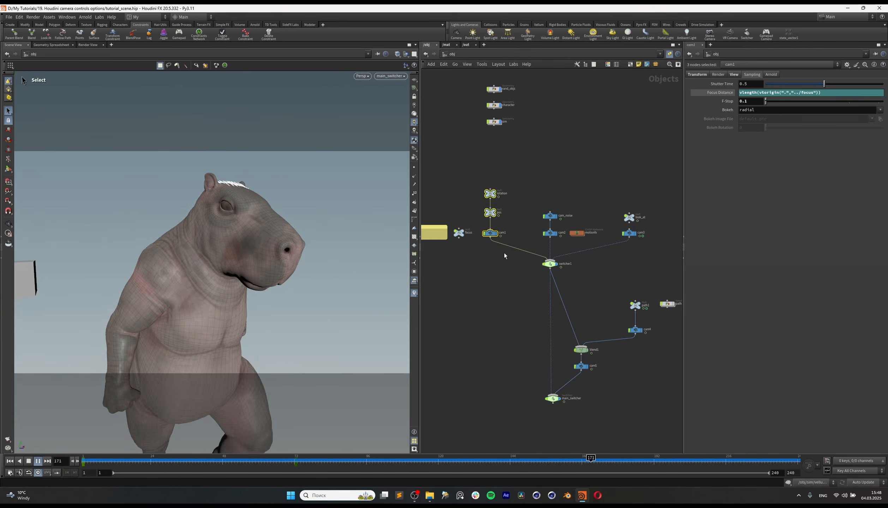
Step: Review the look_at null that controls cam3 and its transform parameters
scroll(503, 254, up, 3)
drag(517, 140, 478, 282)
middle_drag(477, 284, 423, 308)
drag(598, 213, 671, 243)
middle_drag(584, 317, 626, 313)
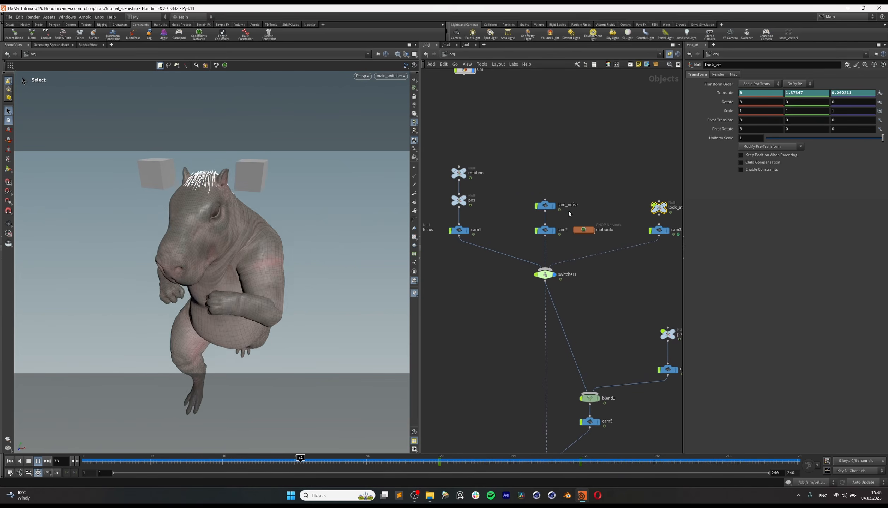
Step: Review the rotation, pos and cam1 chain again and select cam_noise with cam2, ending on the full camera network
middle_drag(449, 309, 528, 315)
drag(526, 248, 528, 254)
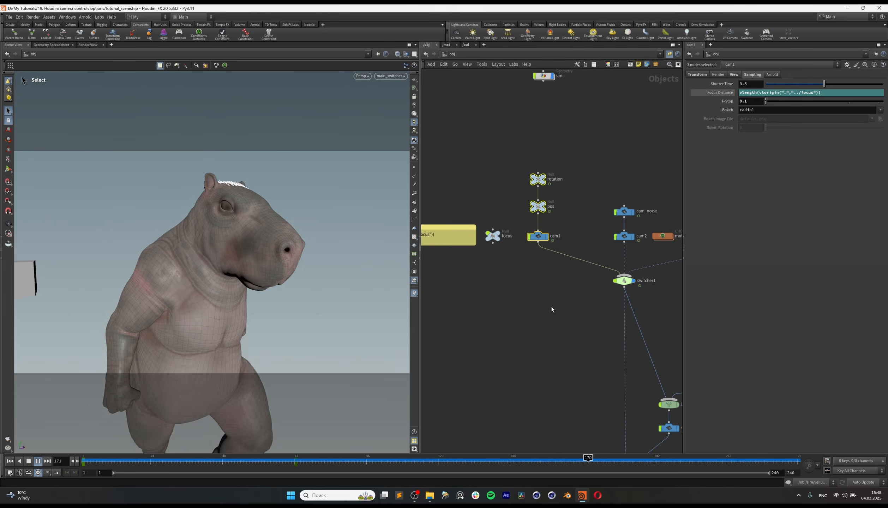
middle_drag(552, 307, 524, 306)
drag(558, 200, 598, 252)
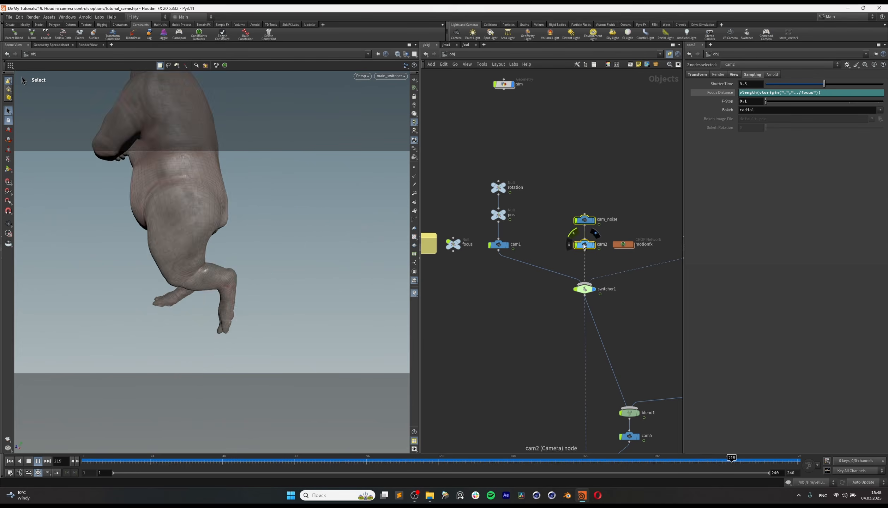
middle_drag(569, 247, 519, 254)
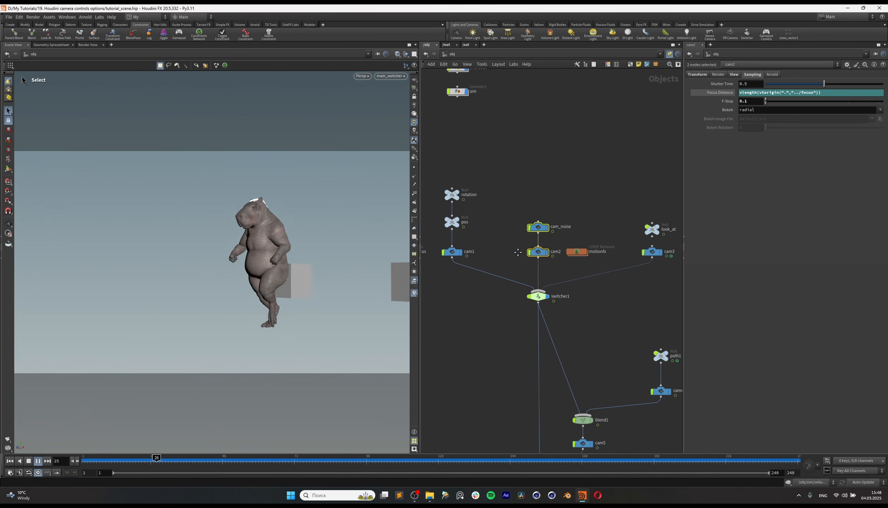
middle_drag(611, 307, 548, 265)
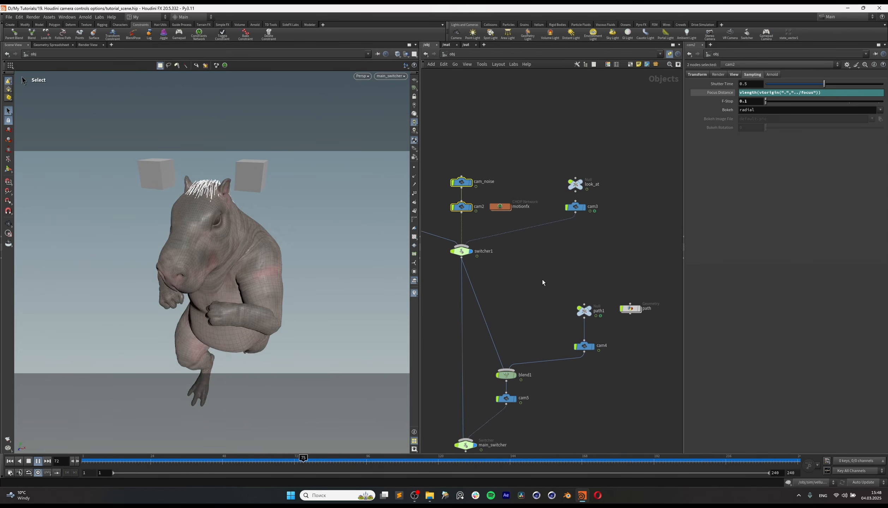
middle_drag(516, 290, 580, 293)
scroll(555, 290, down, 2)
scroll(578, 293, down, 1)
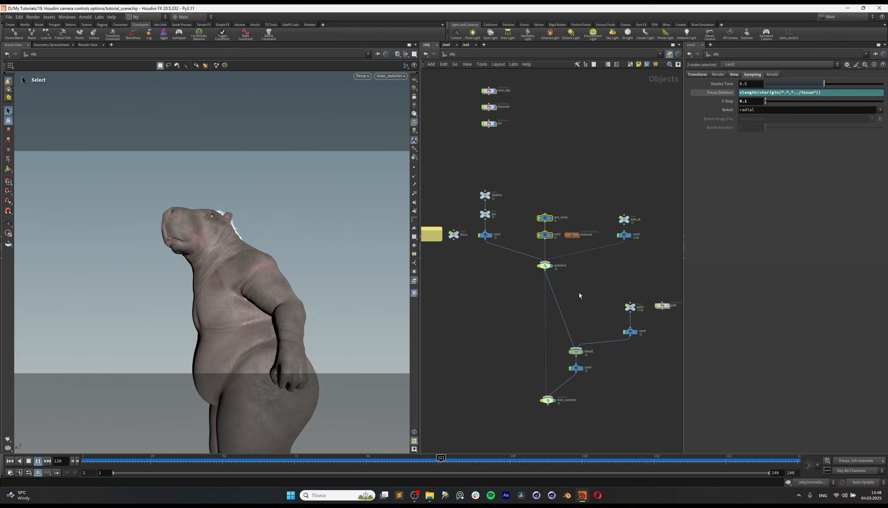